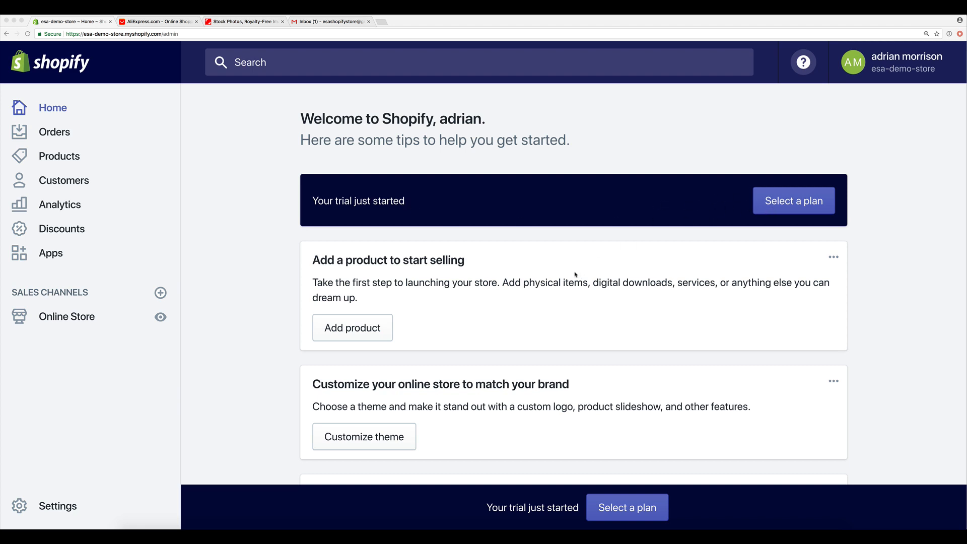
- Review the getting-started cards on the store's admin home page, covering products, theme customization, domain and help
{"action": "scroll", "coordinate": [479, 271], "scroll_direction": "down", "scroll_amount": 3}
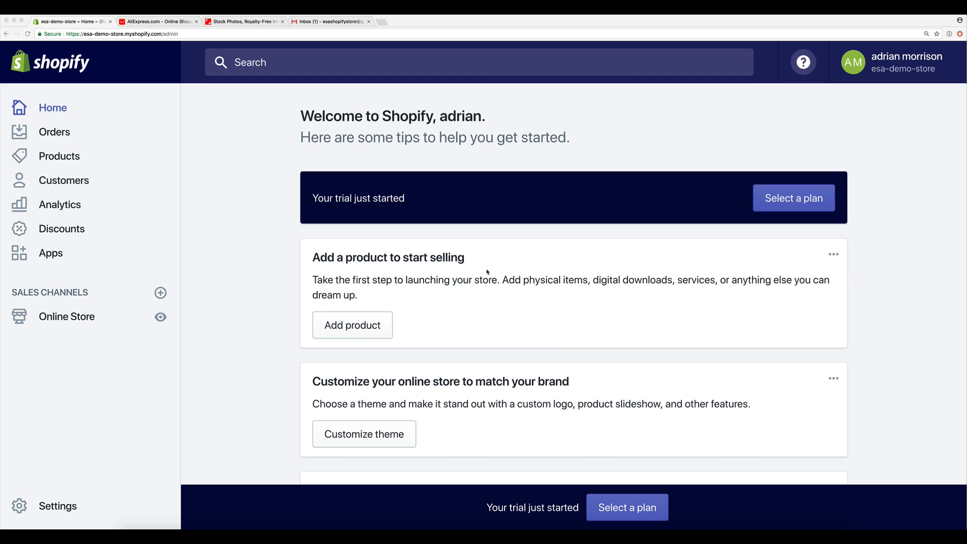
{"action": "scroll", "coordinate": [518, 301], "scroll_direction": "down", "scroll_amount": 2}
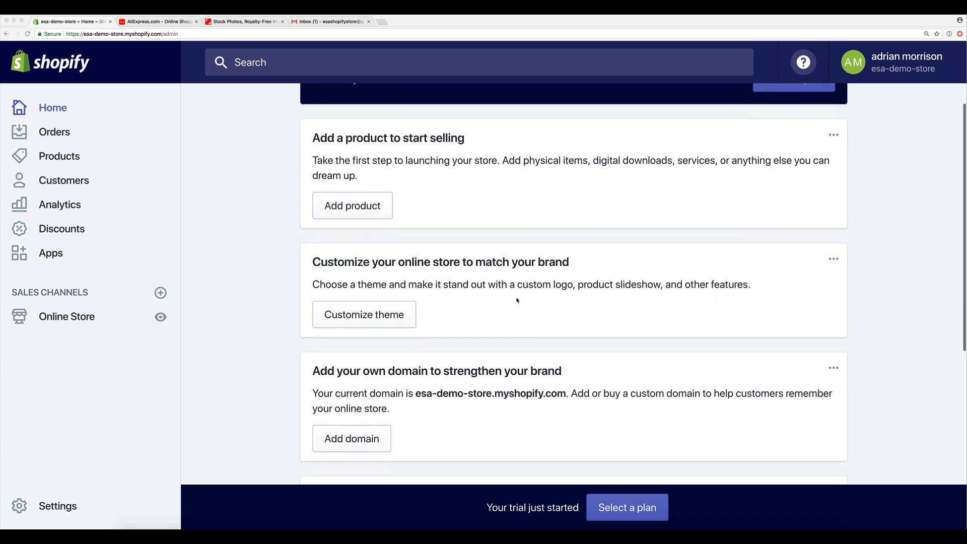
{"action": "scroll", "coordinate": [514, 302], "scroll_direction": "down", "scroll_amount": 3}
{"action": "scroll", "coordinate": [514, 301], "scroll_direction": "down", "scroll_amount": 3}
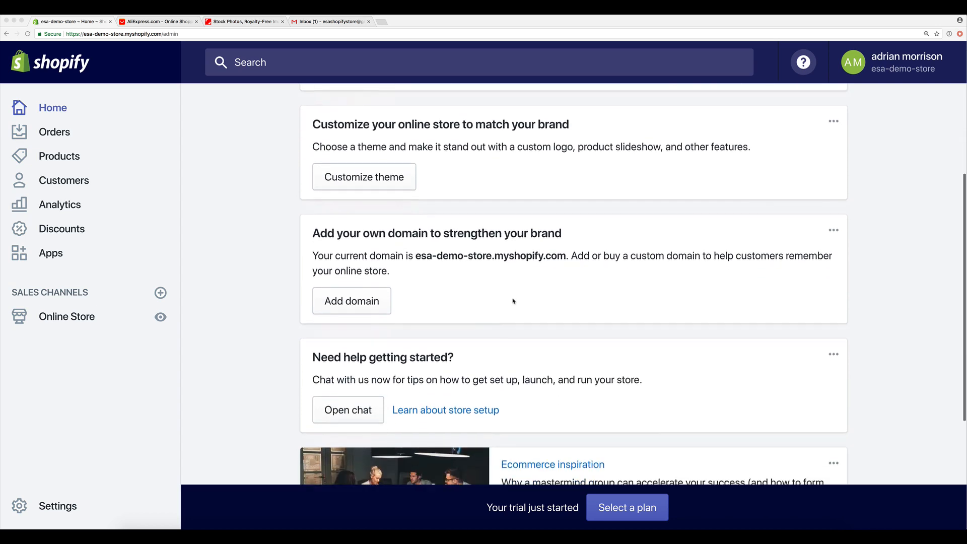
{"action": "scroll", "coordinate": [514, 303], "scroll_direction": "up", "scroll_amount": 1}
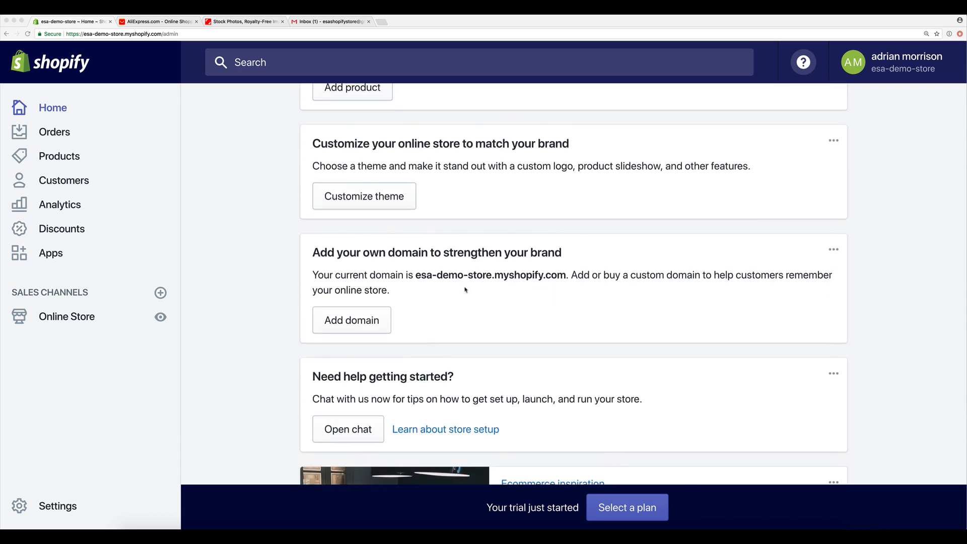
{"action": "scroll", "coordinate": [507, 301], "scroll_direction": "up", "scroll_amount": 5}
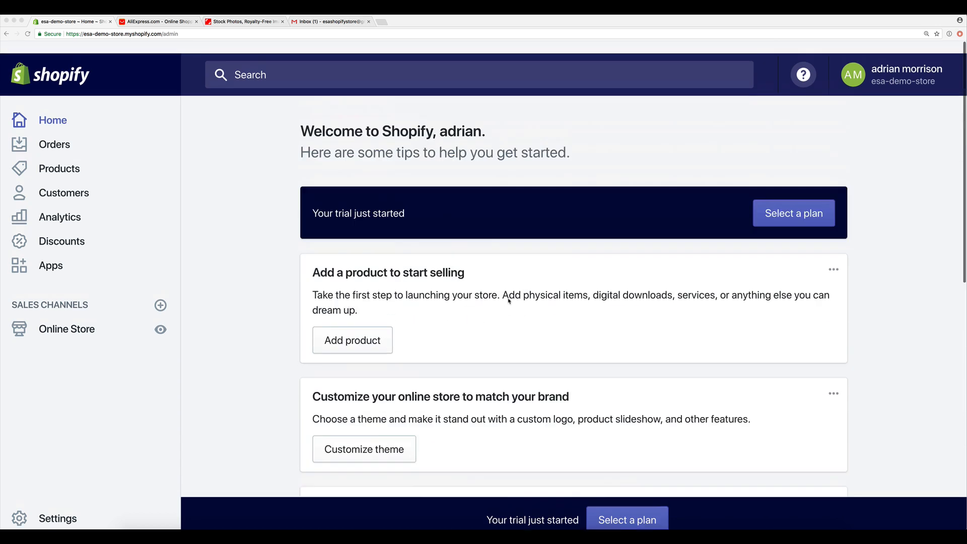
{"action": "scroll", "coordinate": [508, 300], "scroll_direction": "down", "scroll_amount": 8}
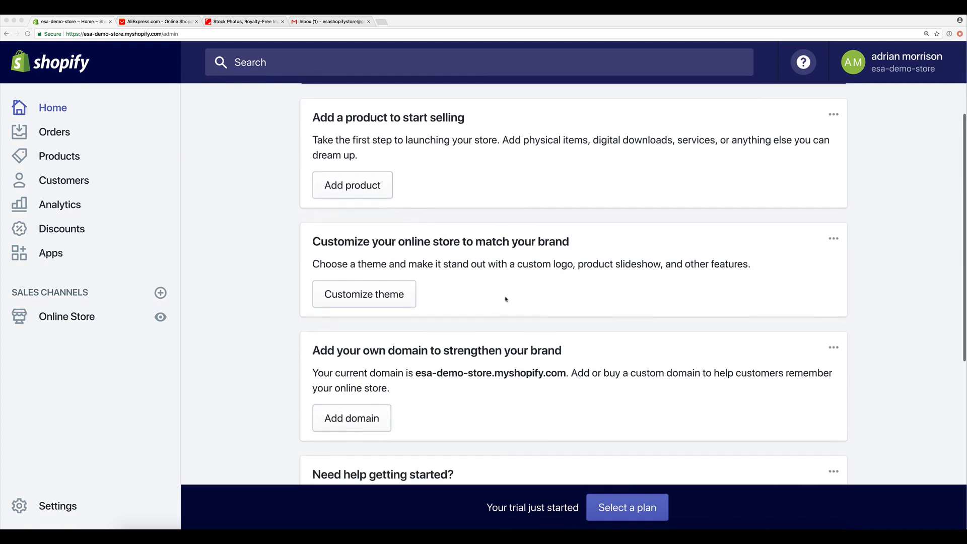
{"action": "scroll", "coordinate": [499, 299], "scroll_direction": "up", "scroll_amount": 3}
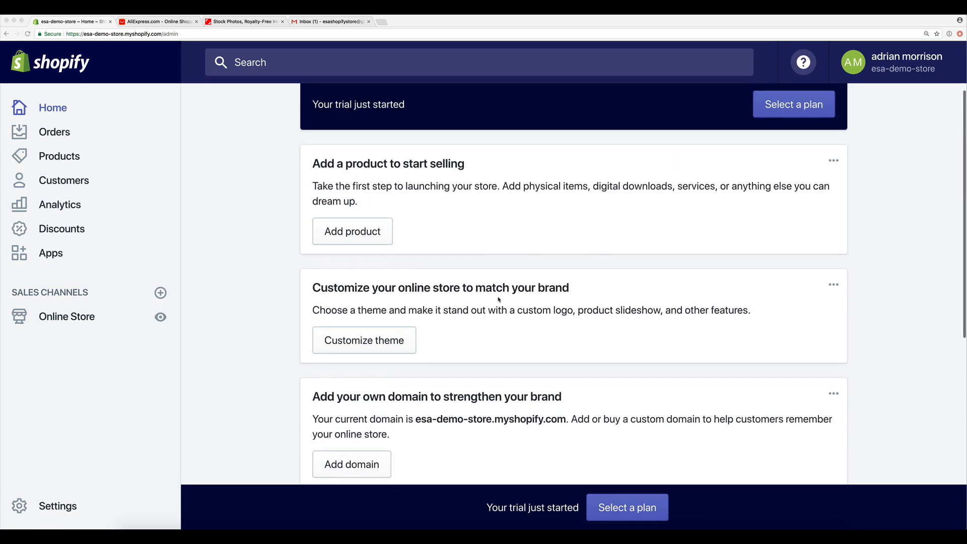
{"action": "scroll", "coordinate": [498, 299], "scroll_direction": "up", "scroll_amount": 3}
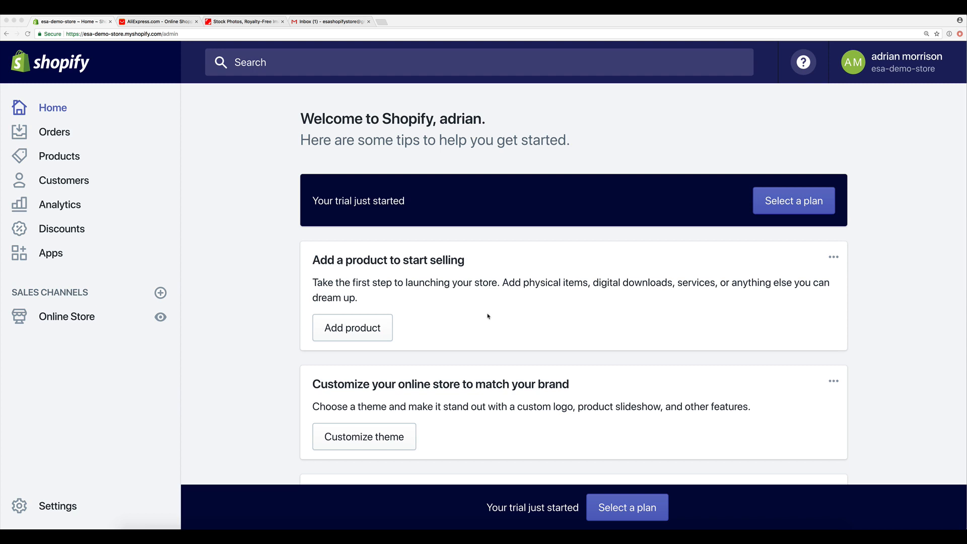
{"action": "left_click", "coordinate": [488, 316]}
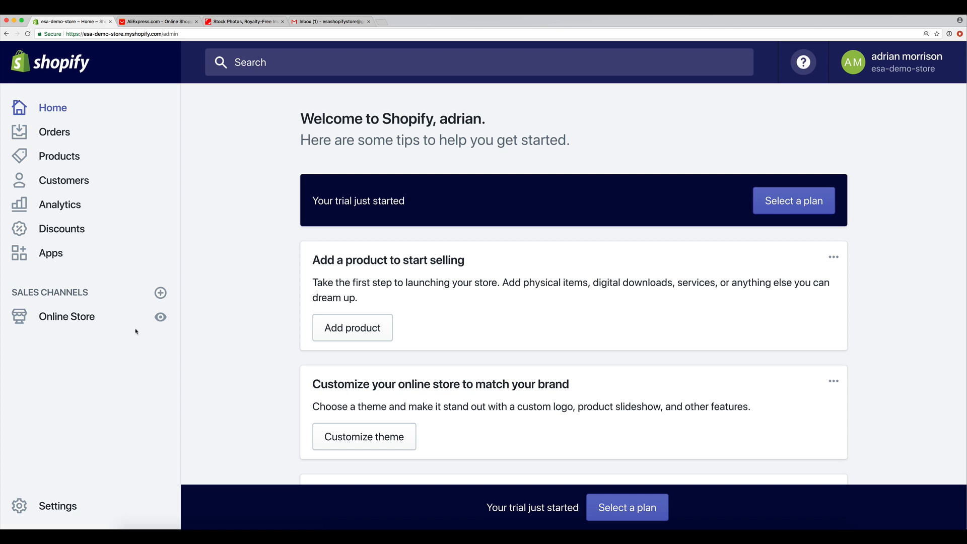
- Open the online store's Themes page and look over the current theme and the options for more themes
{"action": "left_click", "coordinate": [100, 323]}
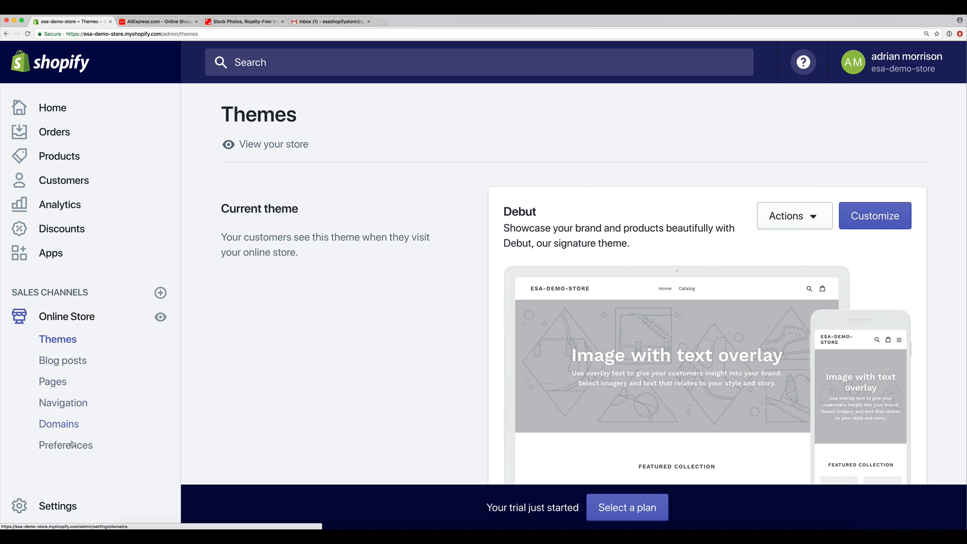
{"action": "left_click", "coordinate": [65, 342]}
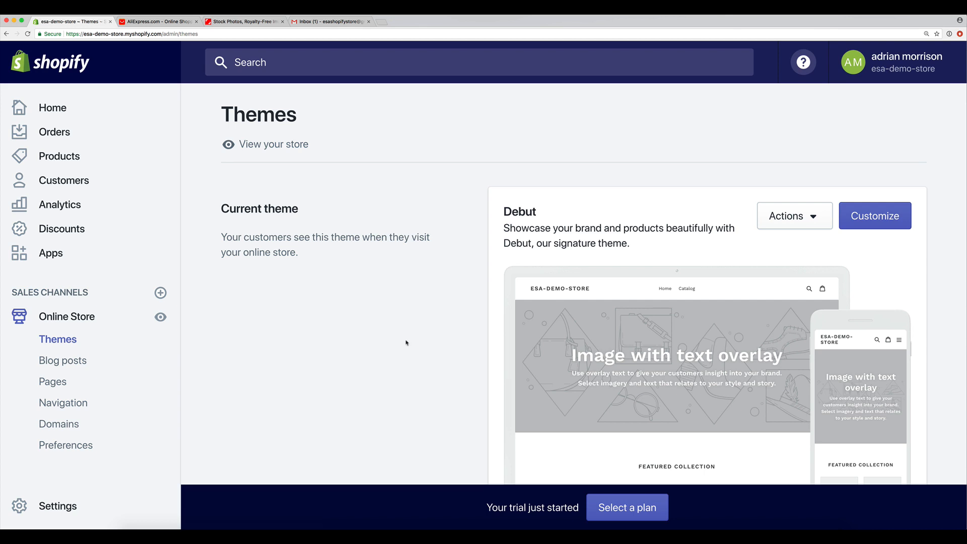
{"action": "scroll", "coordinate": [406, 343], "scroll_direction": "down", "scroll_amount": 2}
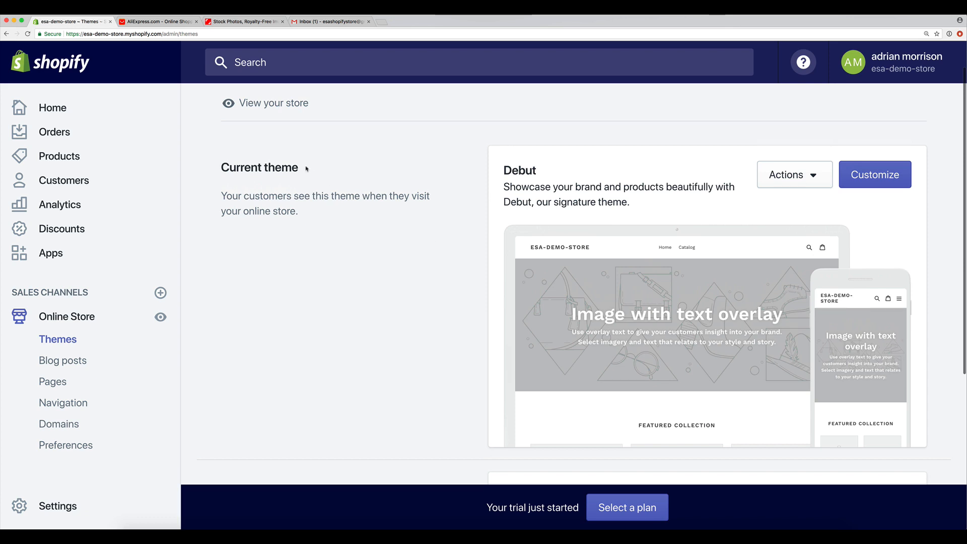
{"action": "scroll", "coordinate": [382, 230], "scroll_direction": "down", "scroll_amount": 3}
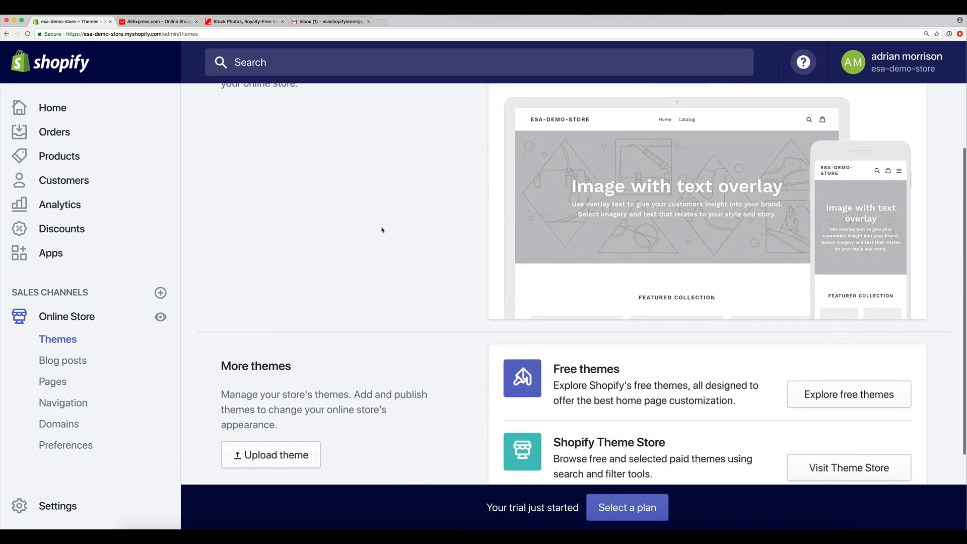
{"action": "scroll", "coordinate": [382, 229], "scroll_direction": "up", "scroll_amount": 3}
{"action": "scroll", "coordinate": [378, 232], "scroll_direction": "down", "scroll_amount": 4}
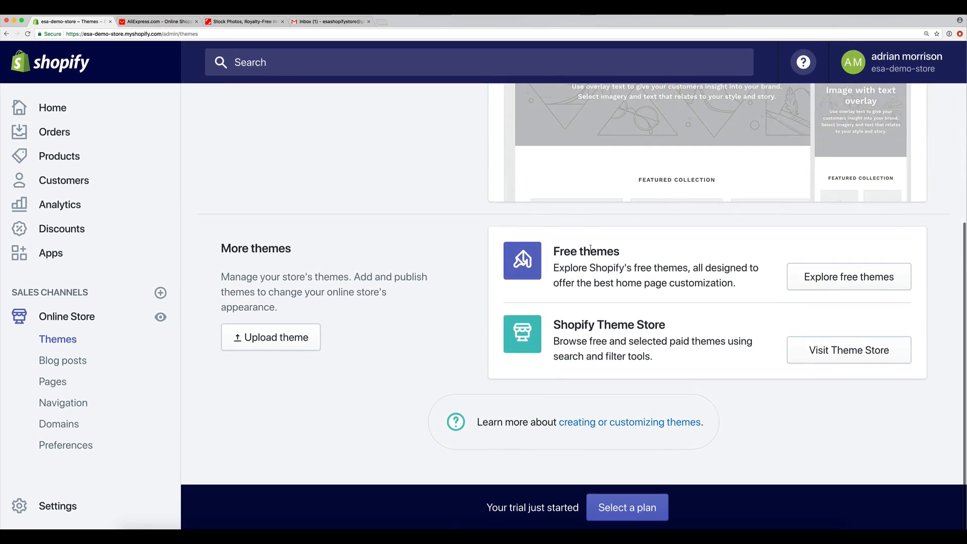
- Examine the Free themes and Shopify Theme Store descriptions in the More themes section
{"action": "left_click_drag", "start_coordinate": [560, 251], "coordinate": [625, 257]}
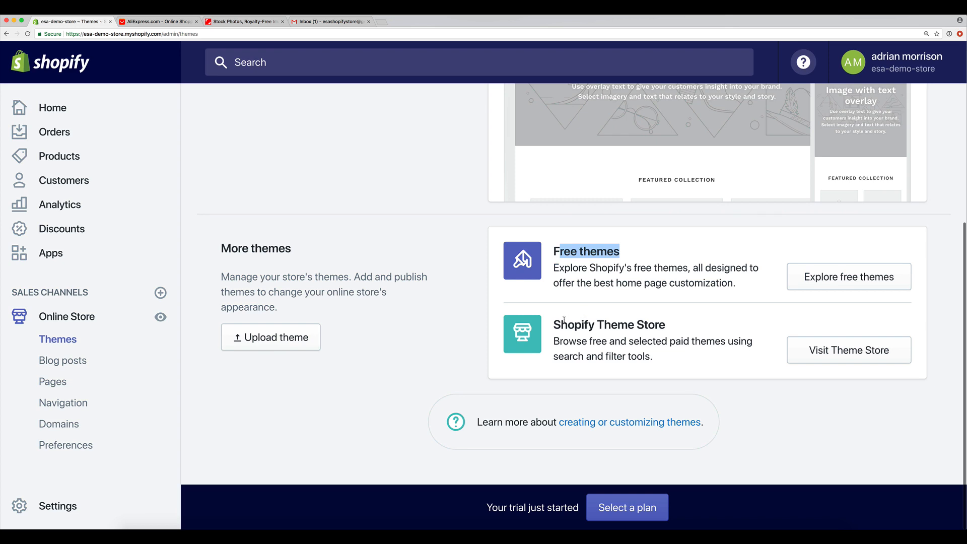
{"action": "left_click_drag", "start_coordinate": [564, 323], "coordinate": [688, 327]}
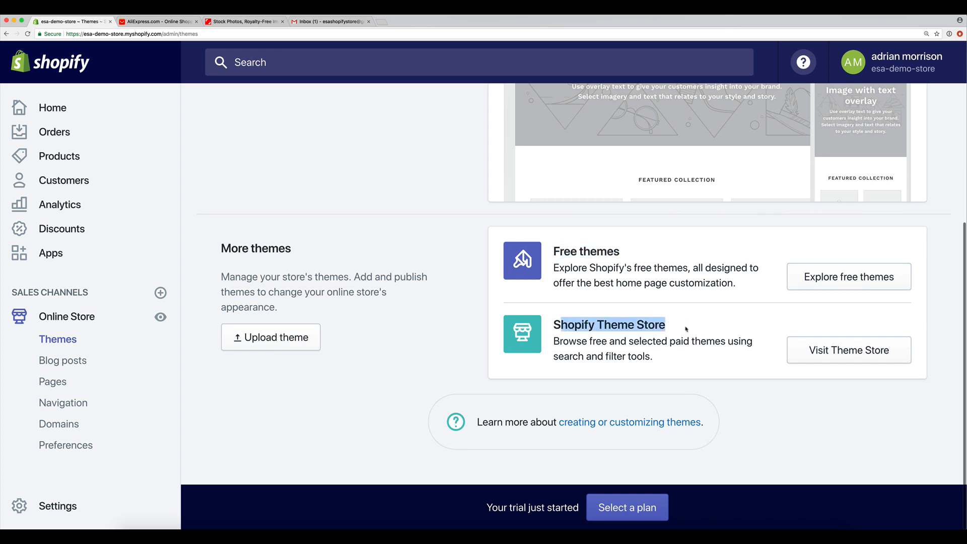
{"action": "left_click", "coordinate": [686, 330]}
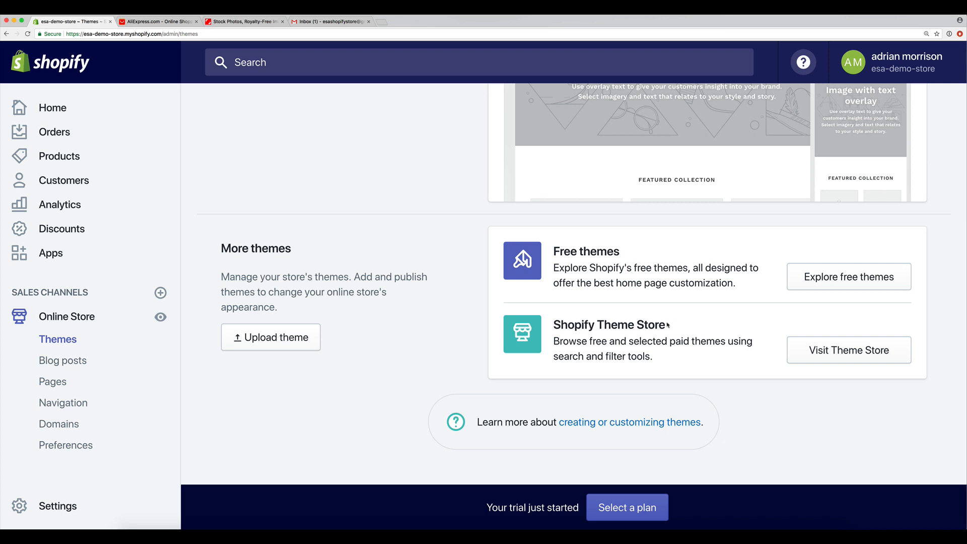
{"action": "left_click_drag", "start_coordinate": [553, 252], "coordinate": [622, 257]}
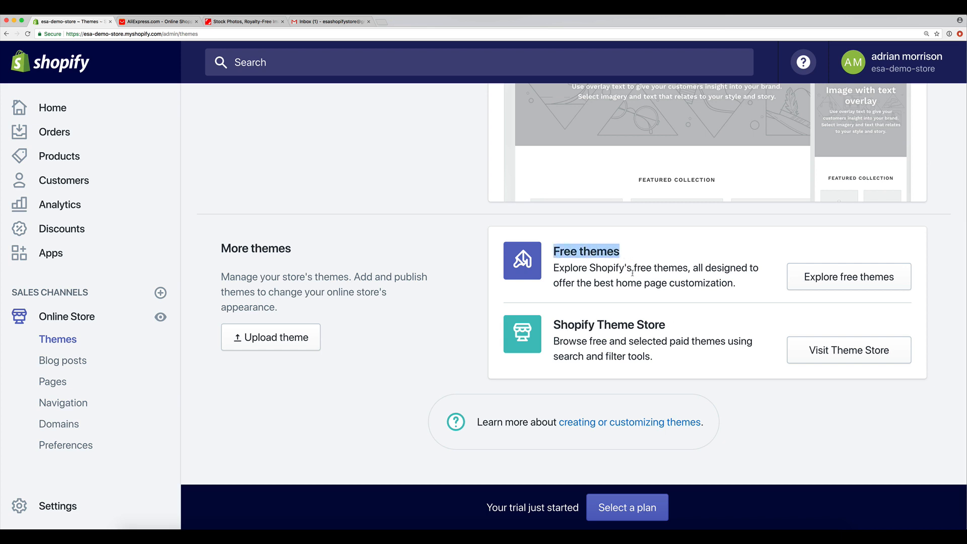
{"action": "left_click", "coordinate": [632, 273]}
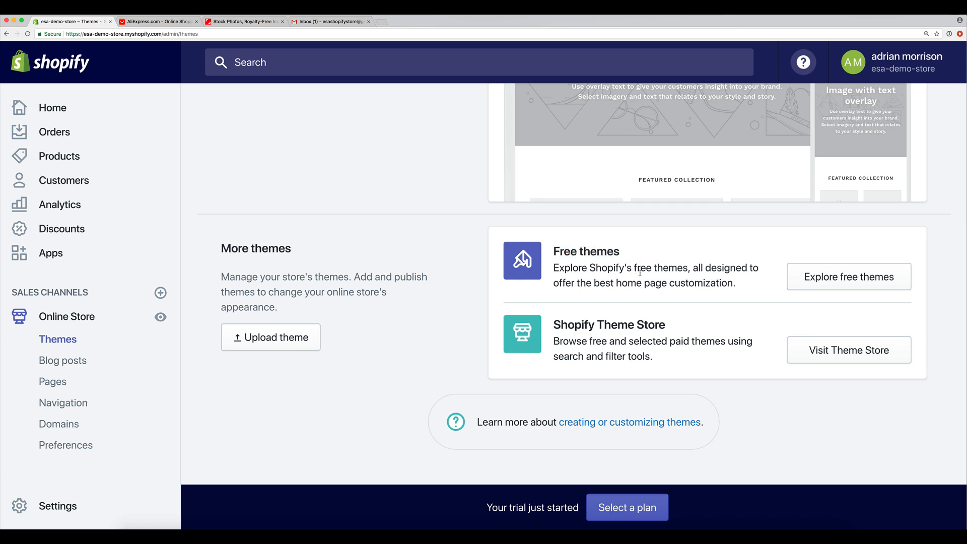
{"action": "left_click_drag", "start_coordinate": [599, 254], "coordinate": [631, 252]}
{"action": "left_click", "coordinate": [634, 256]}
{"action": "left_click_drag", "start_coordinate": [596, 268], "coordinate": [689, 270]}
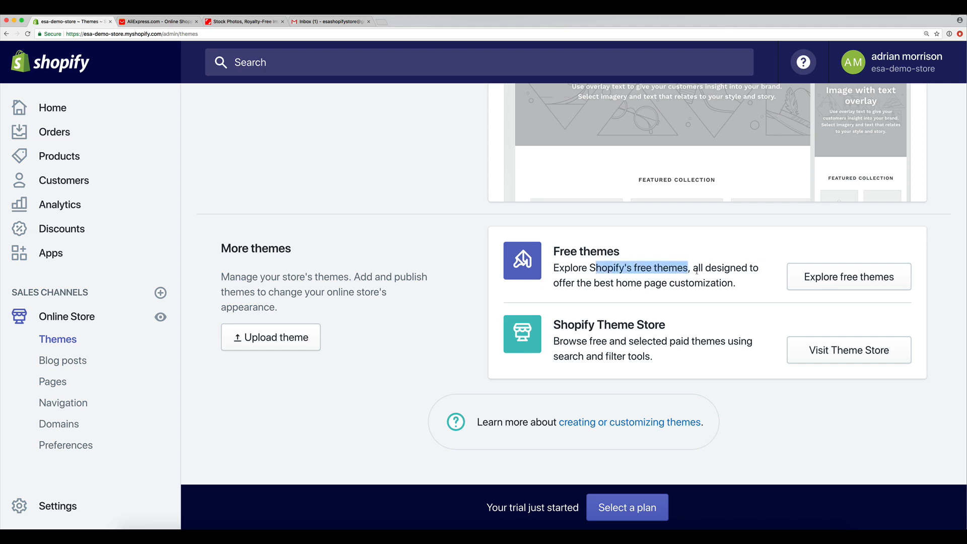
{"action": "left_click", "coordinate": [754, 246]}
- Open the gallery of Shopify's free themes from the More themes section
{"action": "scroll", "coordinate": [754, 247], "scroll_direction": "up", "scroll_amount": 5}
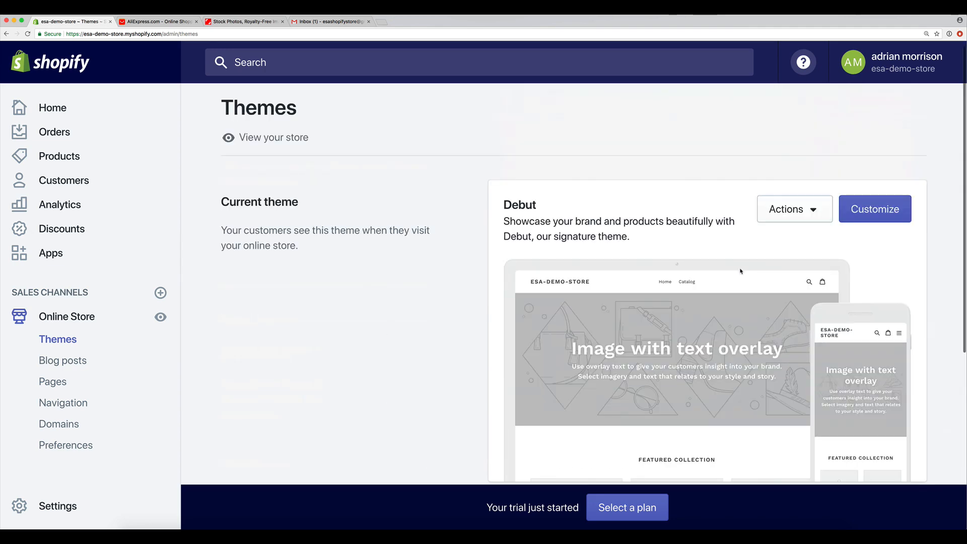
{"action": "scroll", "coordinate": [737, 270], "scroll_direction": "down", "scroll_amount": 5}
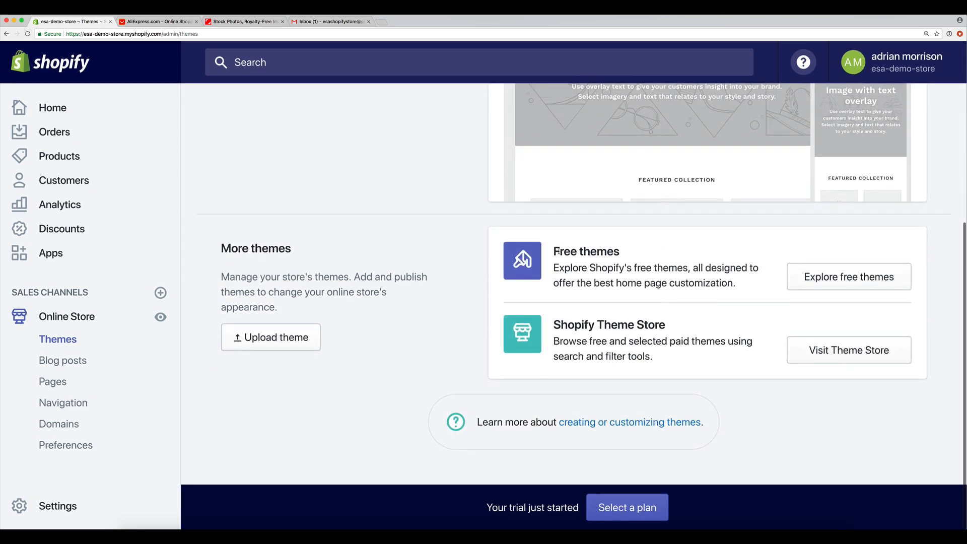
{"action": "left_click_drag", "start_coordinate": [560, 252], "coordinate": [623, 255]}
{"action": "left_click", "coordinate": [733, 256]}
{"action": "left_click", "coordinate": [849, 285]}
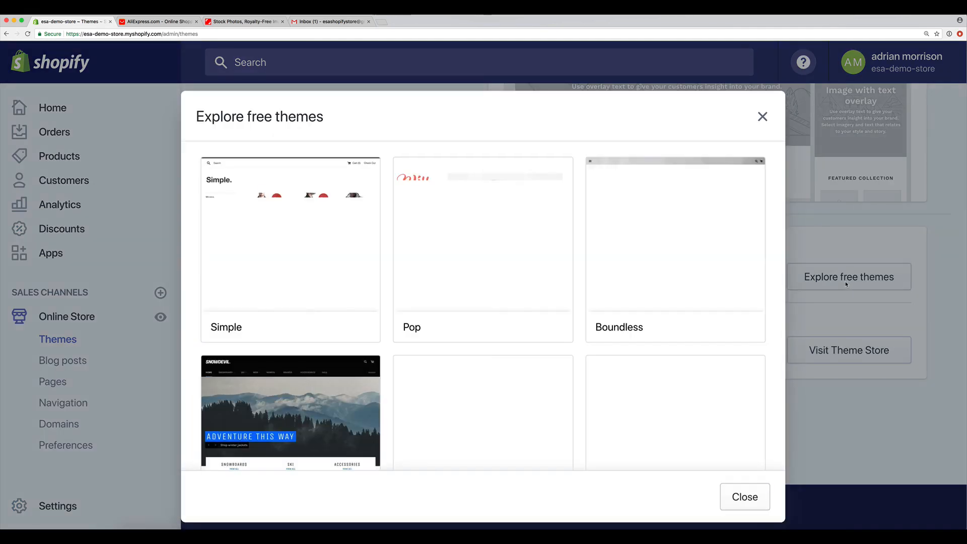
- Browse the full gallery of free themes, from Simple, Pop and Boundless down to Minimal, comparing their preview designs
{"action": "scroll", "coordinate": [577, 258], "scroll_direction": "down", "scroll_amount": 10}
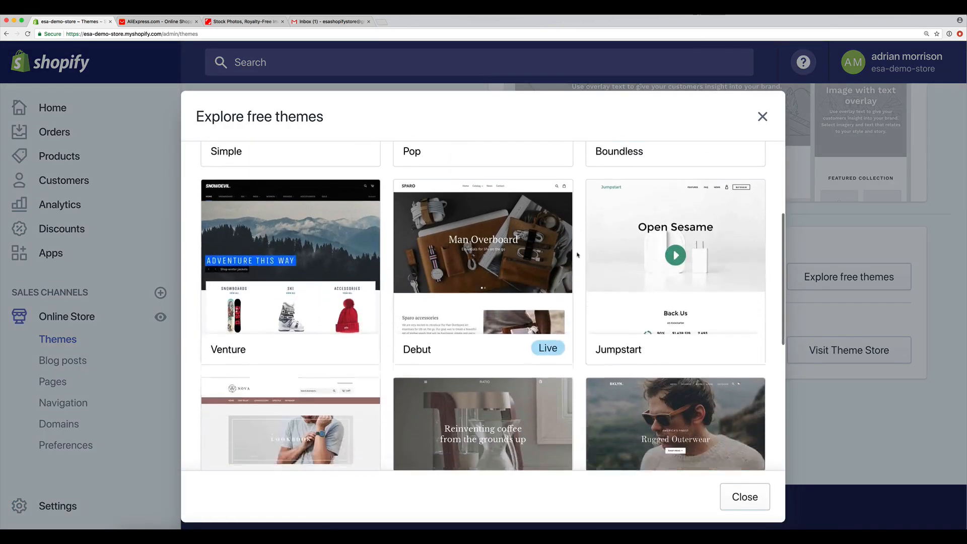
{"action": "scroll", "coordinate": [576, 258], "scroll_direction": "up", "scroll_amount": 10}
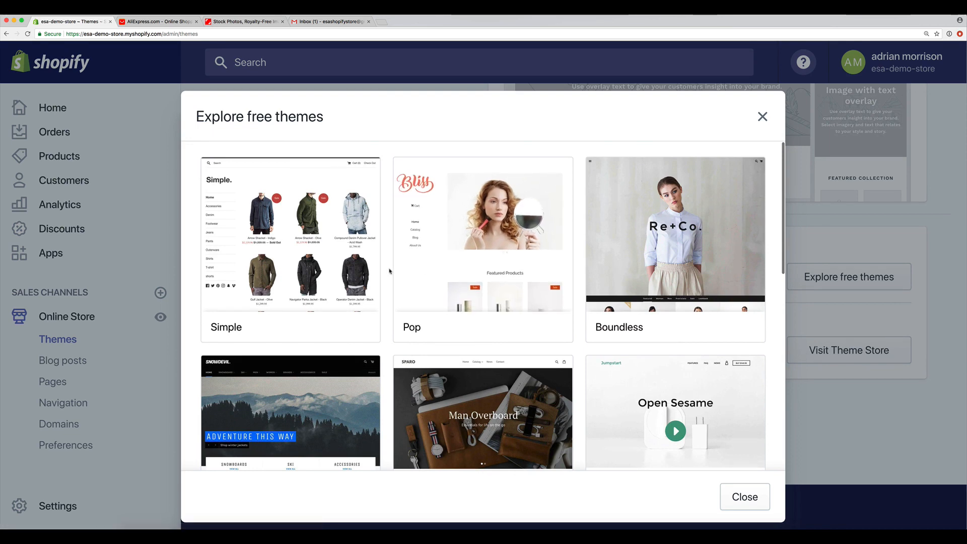
{"action": "scroll", "coordinate": [388, 272], "scroll_direction": "down", "scroll_amount": 2}
{"action": "scroll", "coordinate": [388, 272], "scroll_direction": "down", "scroll_amount": 8}
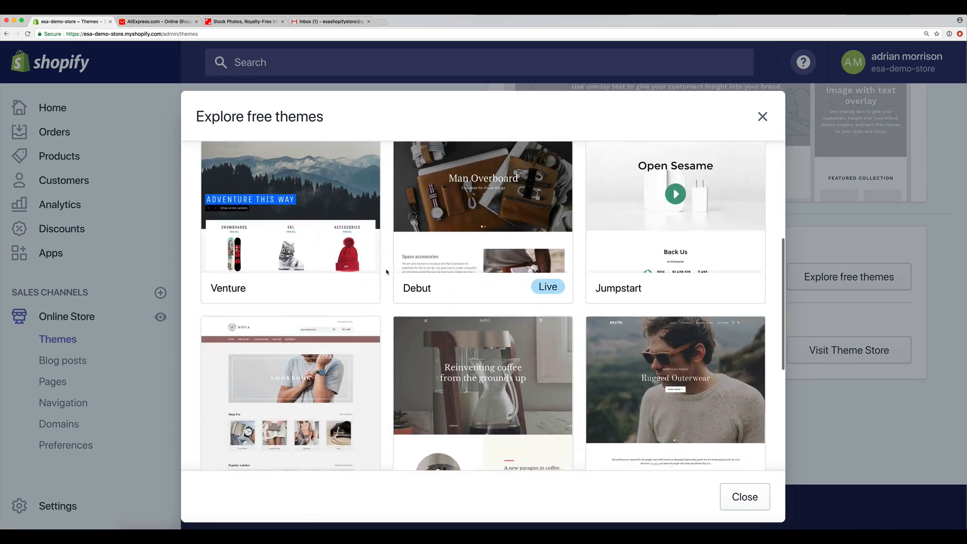
{"action": "scroll", "coordinate": [388, 275], "scroll_direction": "down", "scroll_amount": 3}
{"action": "scroll", "coordinate": [388, 275], "scroll_direction": "up", "scroll_amount": 10}
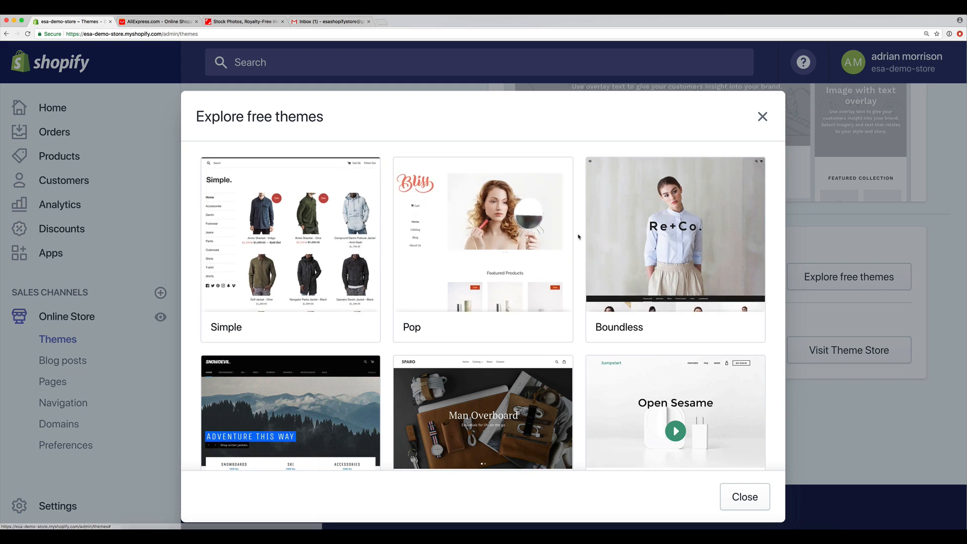
{"action": "scroll", "coordinate": [578, 235], "scroll_direction": "down", "scroll_amount": 3}
{"action": "scroll", "coordinate": [579, 235], "scroll_direction": "down", "scroll_amount": 8}
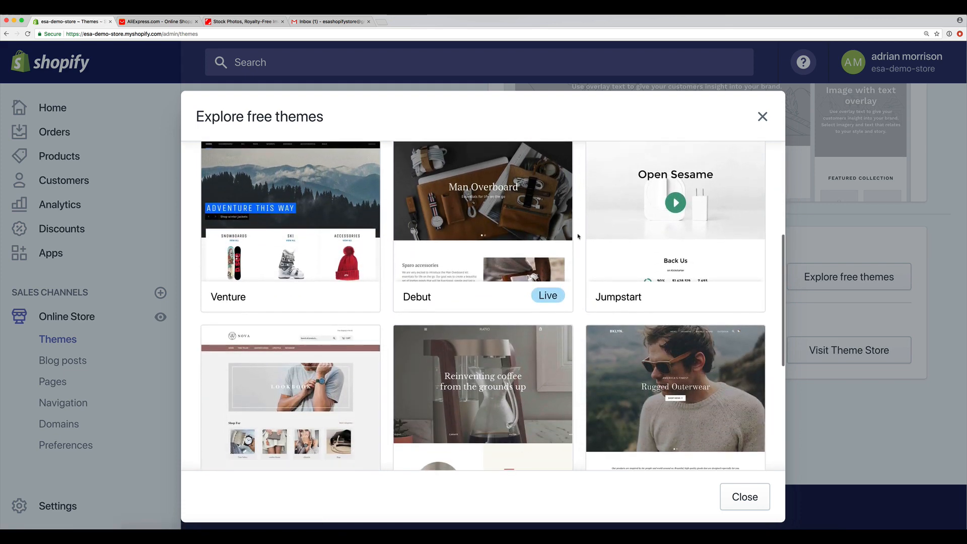
{"action": "scroll", "coordinate": [578, 234], "scroll_direction": "down", "scroll_amount": 8}
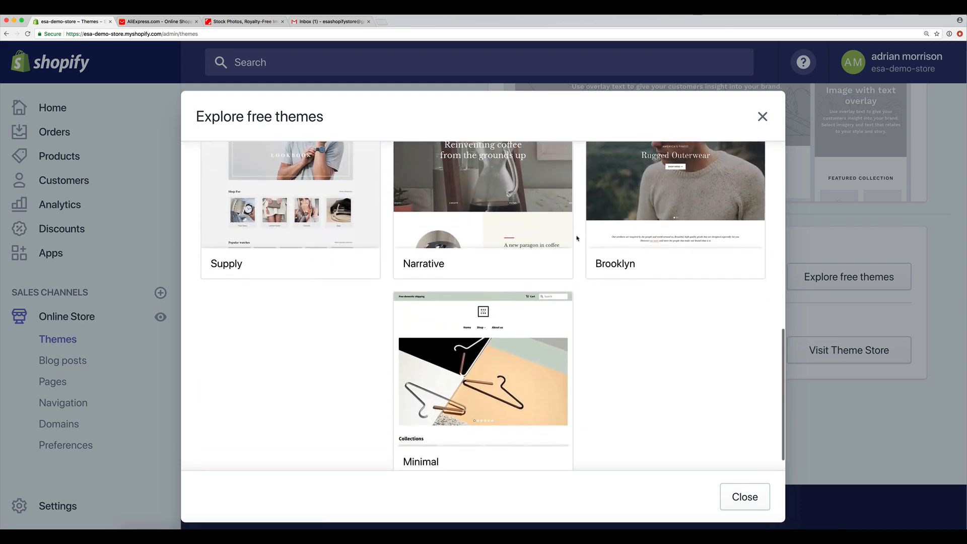
{"action": "scroll", "coordinate": [577, 235], "scroll_direction": "up", "scroll_amount": 20}
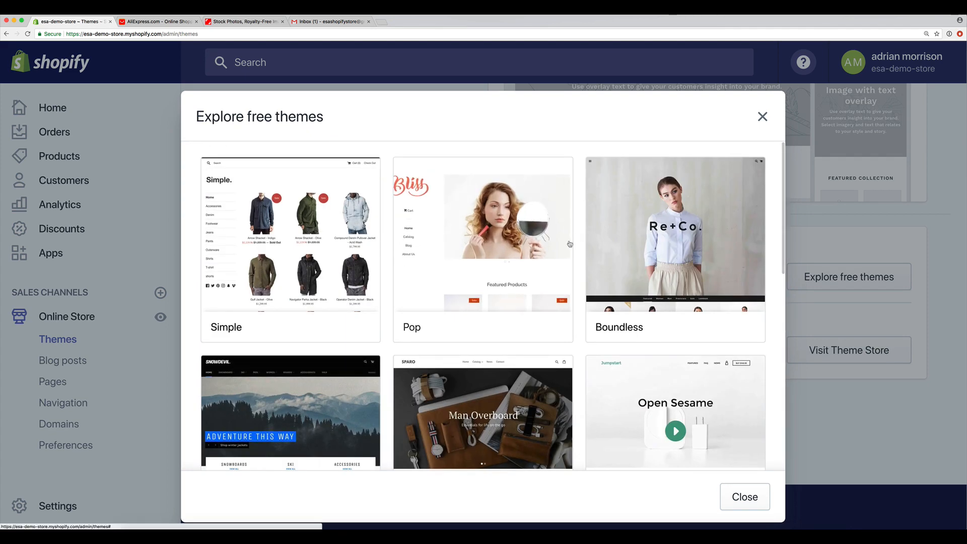
{"action": "scroll", "coordinate": [583, 245], "scroll_direction": "down", "scroll_amount": 10}
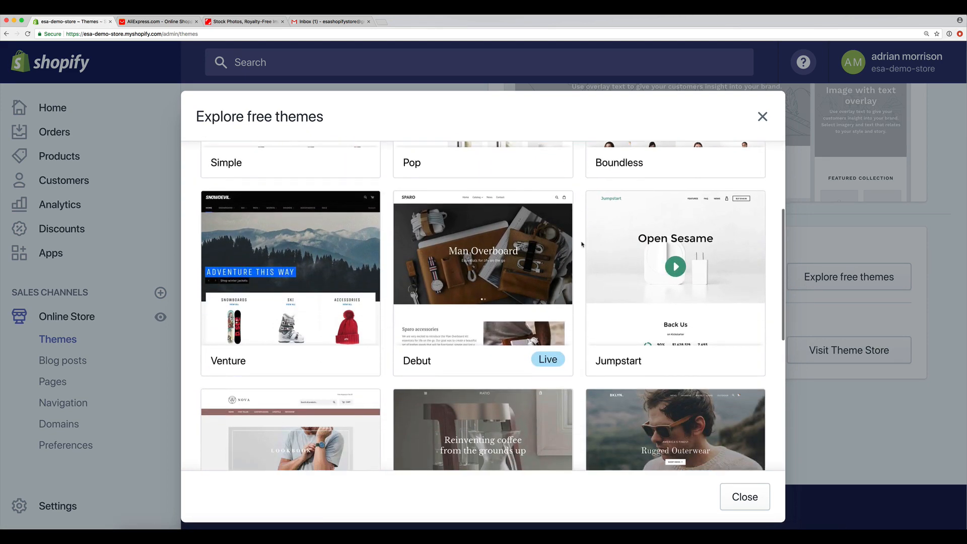
{"action": "scroll", "coordinate": [581, 245], "scroll_direction": "down", "scroll_amount": 3}
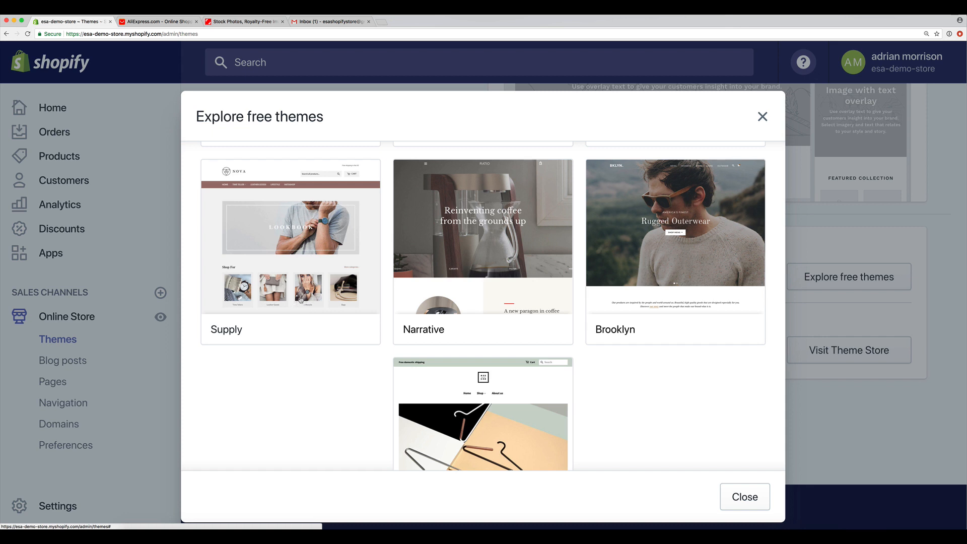
- Open the details of the Supply theme and review its preview, features and included styles
{"action": "left_click", "coordinate": [304, 265]}
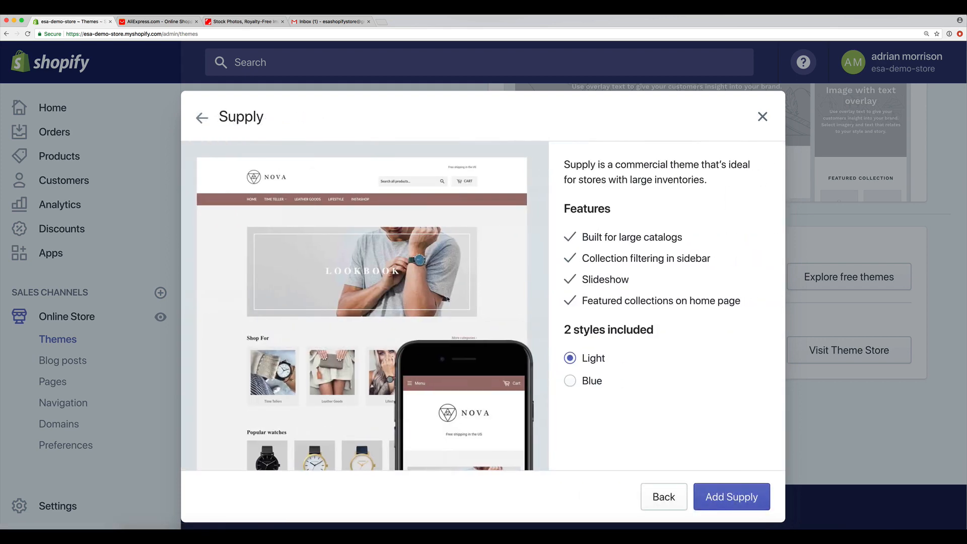
{"action": "scroll", "coordinate": [571, 306], "scroll_direction": "down", "scroll_amount": 2}
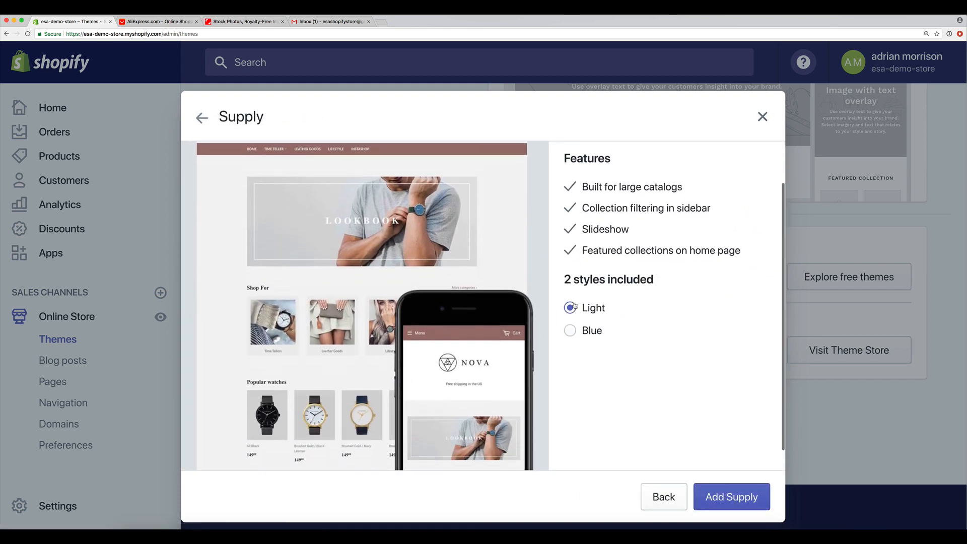
{"action": "scroll", "coordinate": [571, 306], "scroll_direction": "up", "scroll_amount": 2}
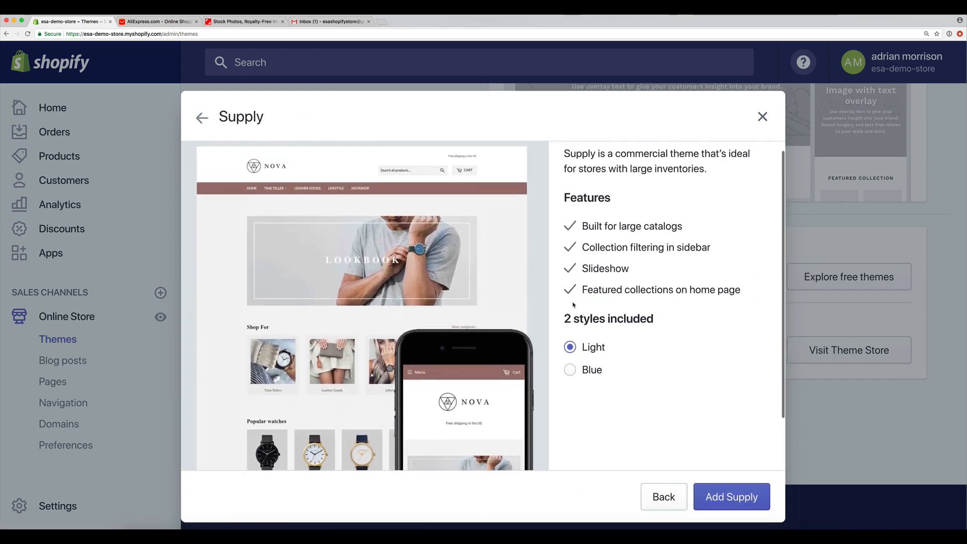
- Compare the Supply theme's Light and Blue styles in the preview, ending with Light selected
{"action": "left_click", "coordinate": [570, 370]}
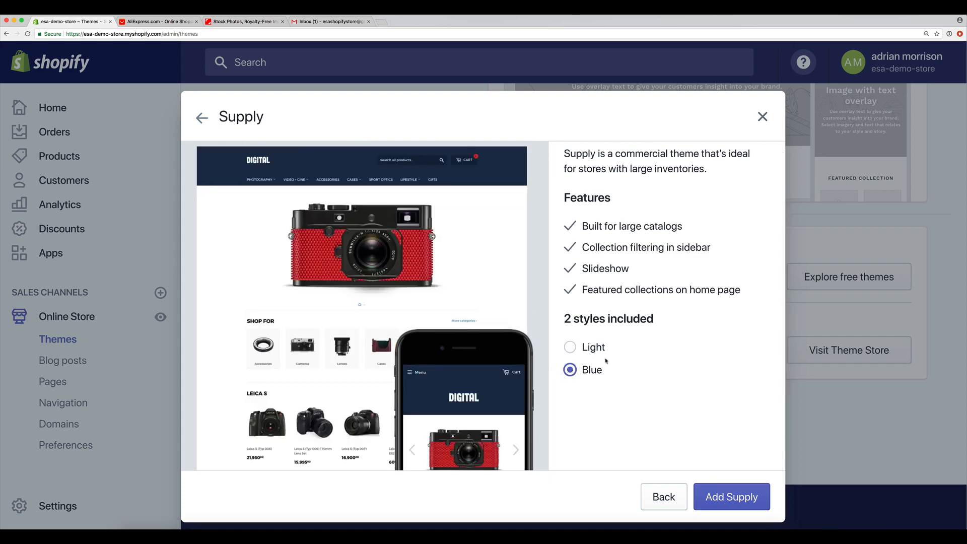
{"action": "left_click", "coordinate": [589, 348]}
{"action": "left_click", "coordinate": [586, 369]}
{"action": "left_click", "coordinate": [587, 350]}
{"action": "left_click", "coordinate": [585, 373]}
{"action": "left_click", "coordinate": [586, 351]}
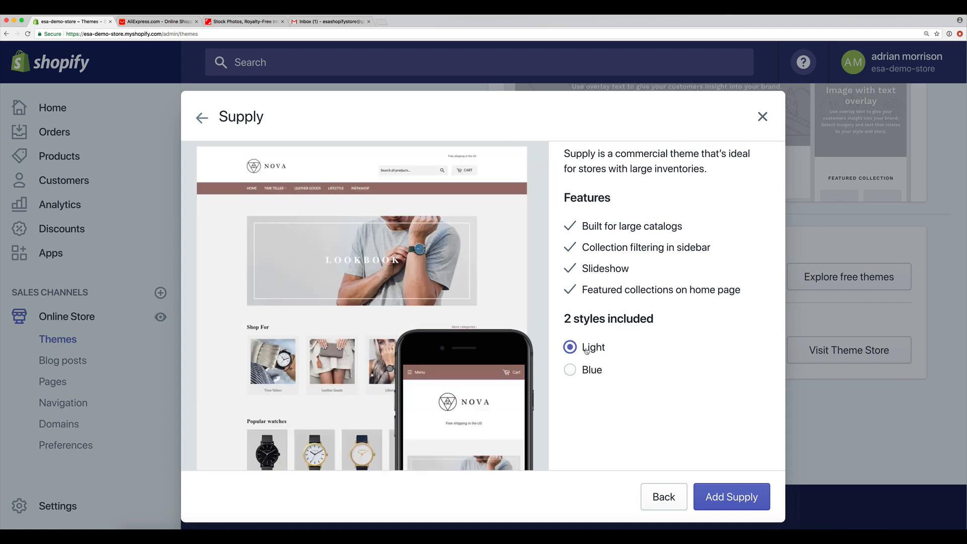
{"action": "scroll", "coordinate": [625, 369], "scroll_direction": "up", "scroll_amount": 1}
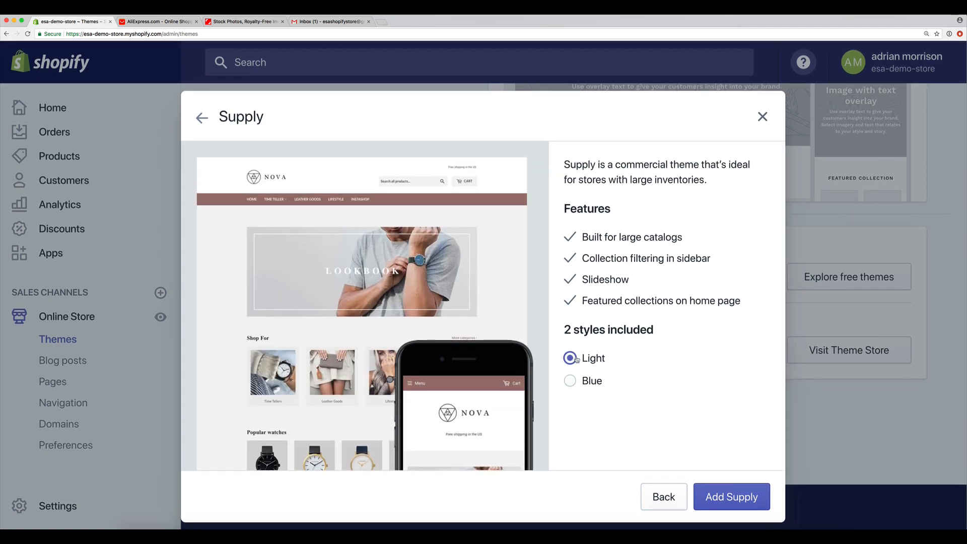
{"action": "left_click", "coordinate": [570, 381]}
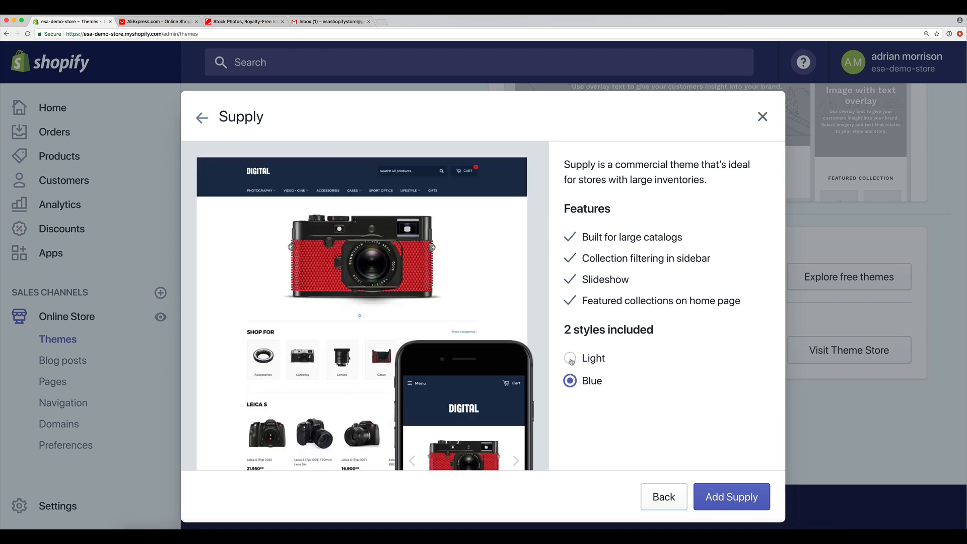
{"action": "left_click", "coordinate": [572, 361]}
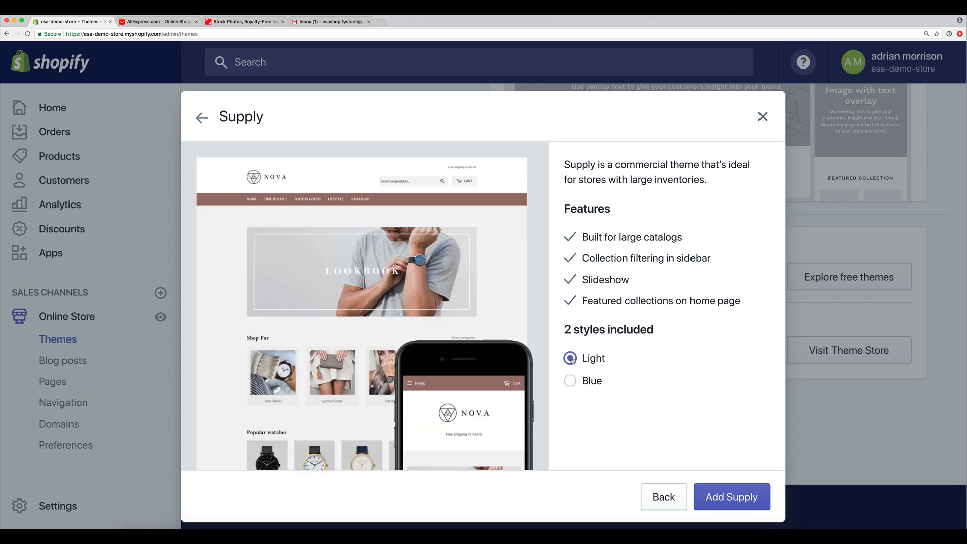
- Add the Supply theme with the Light style to the store's themes
{"action": "scroll", "coordinate": [709, 433], "scroll_direction": "down", "scroll_amount": 1}
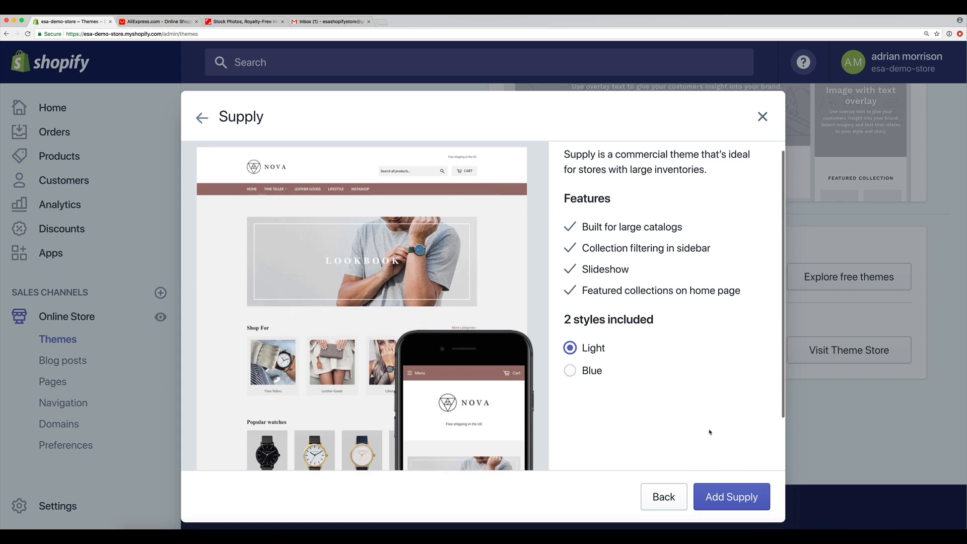
{"action": "scroll", "coordinate": [732, 489], "scroll_direction": "down", "scroll_amount": 3}
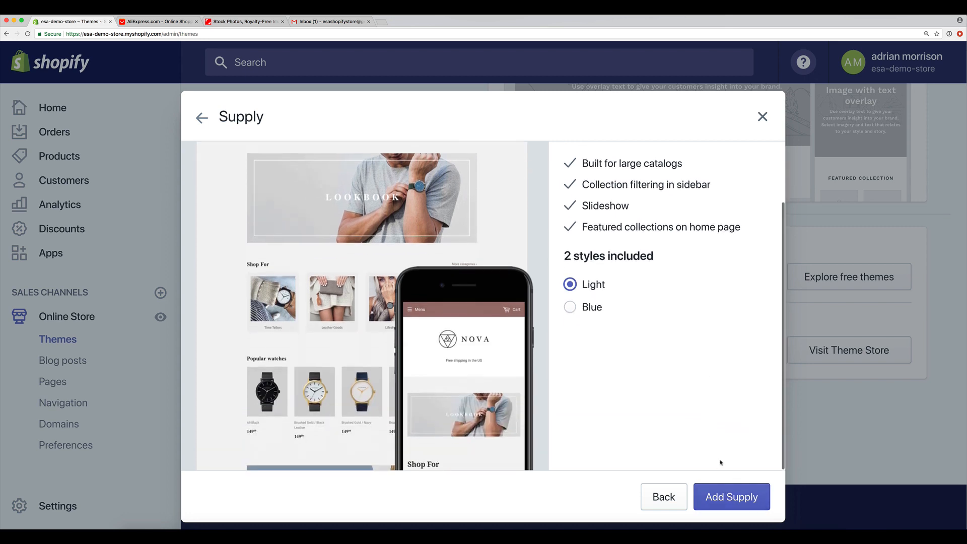
{"action": "left_click", "coordinate": [719, 499]}
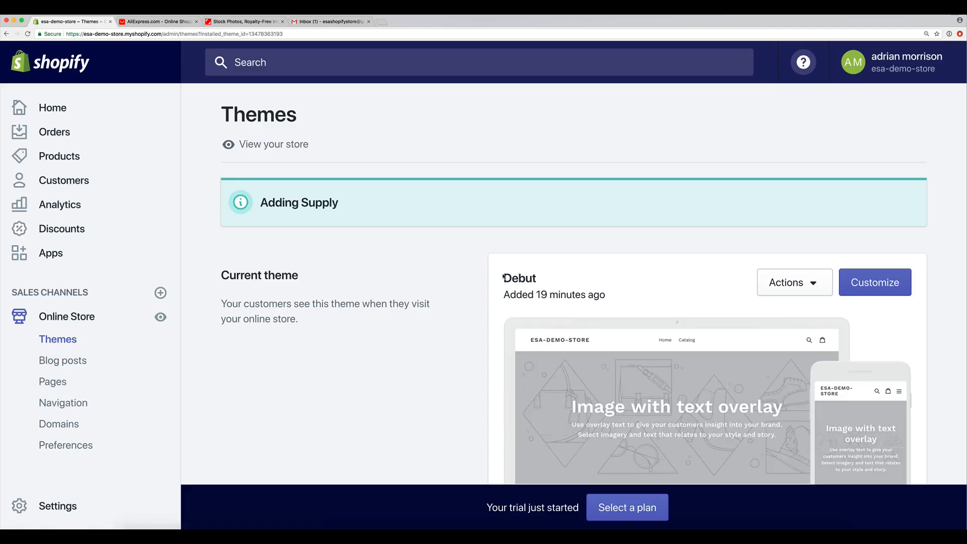
- Check the current theme and the Supply entry in the More themes section of the Themes page
{"action": "scroll", "coordinate": [441, 277], "scroll_direction": "down", "scroll_amount": 3}
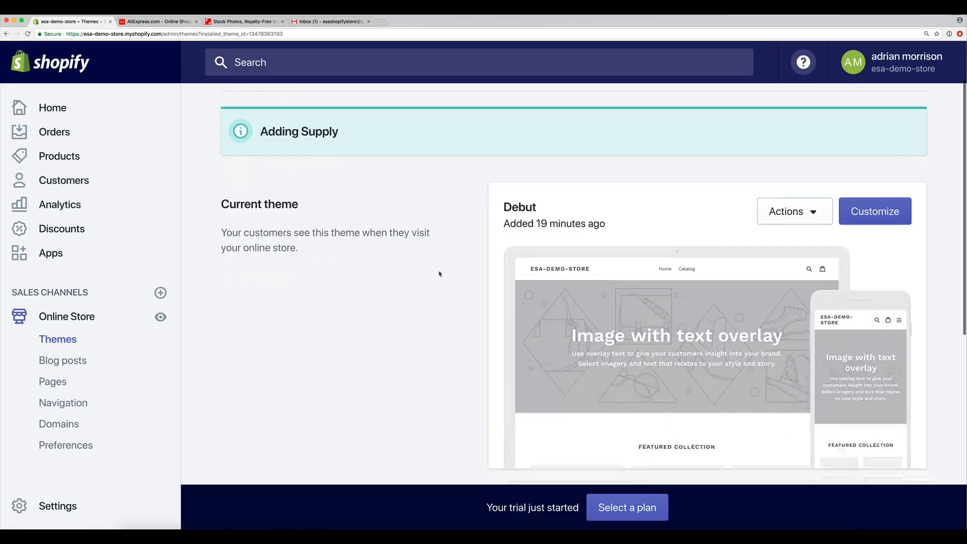
{"action": "scroll", "coordinate": [436, 276], "scroll_direction": "down", "scroll_amount": 4}
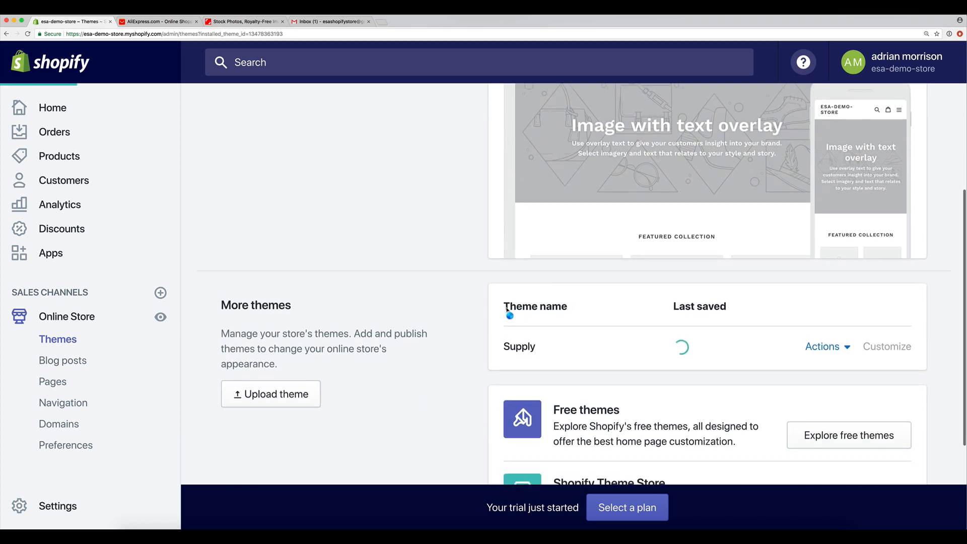
{"action": "double_click", "coordinate": [509, 308]}
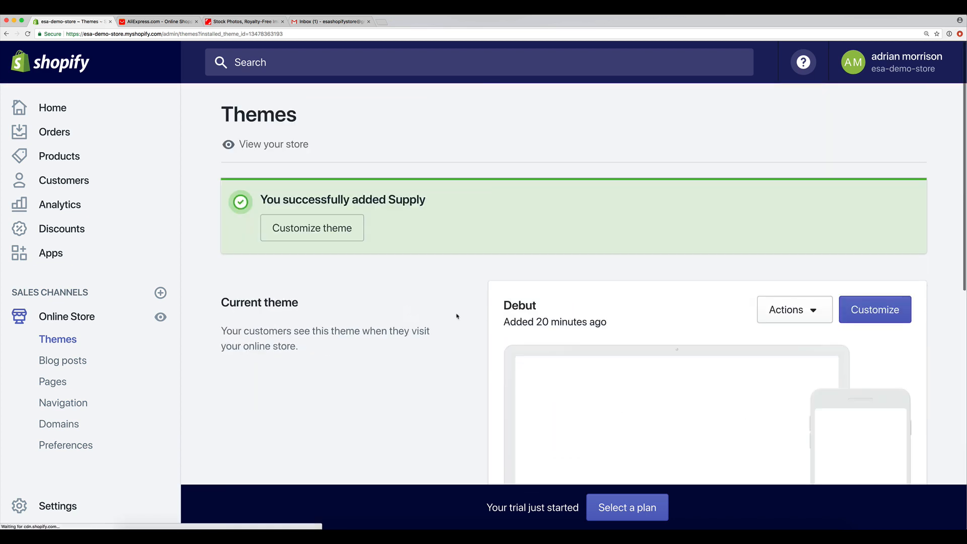
{"action": "scroll", "coordinate": [457, 316], "scroll_direction": "down", "scroll_amount": 7}
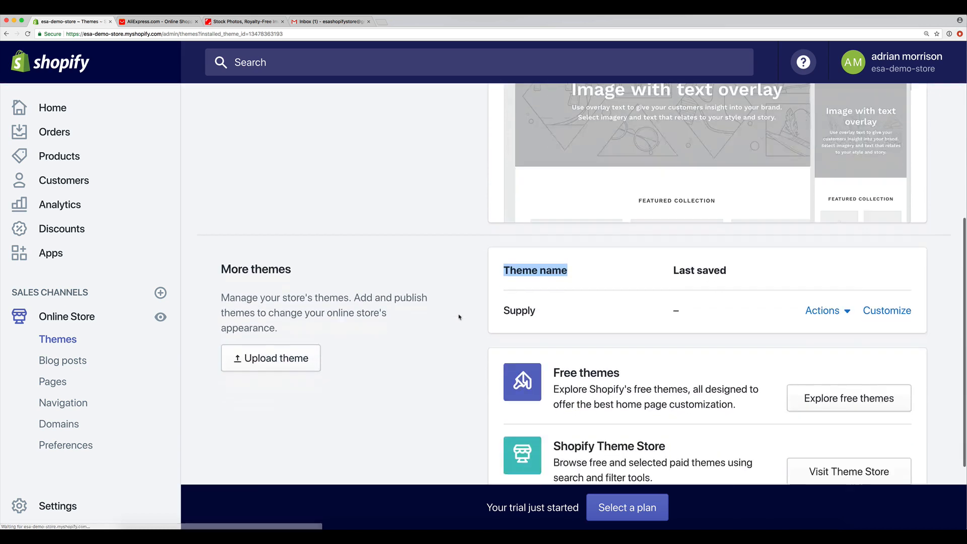
{"action": "scroll", "coordinate": [463, 316], "scroll_direction": "down", "scroll_amount": 3}
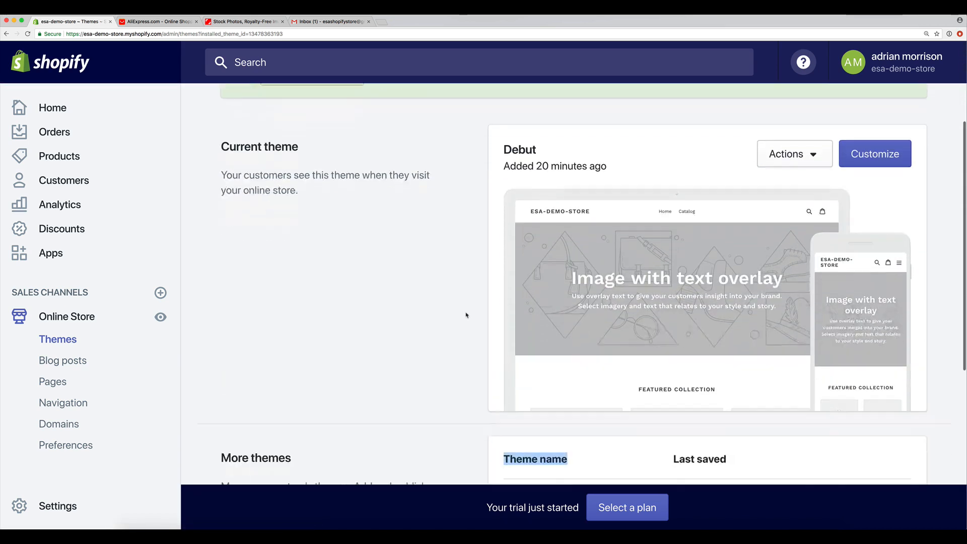
{"action": "scroll", "coordinate": [466, 315], "scroll_direction": "down", "scroll_amount": 3}
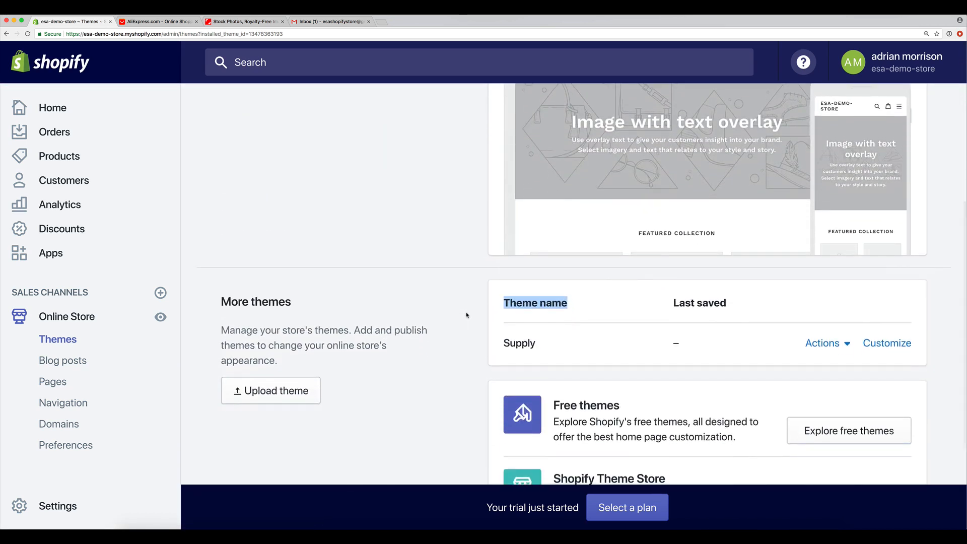
{"action": "left_click", "coordinate": [567, 303]}
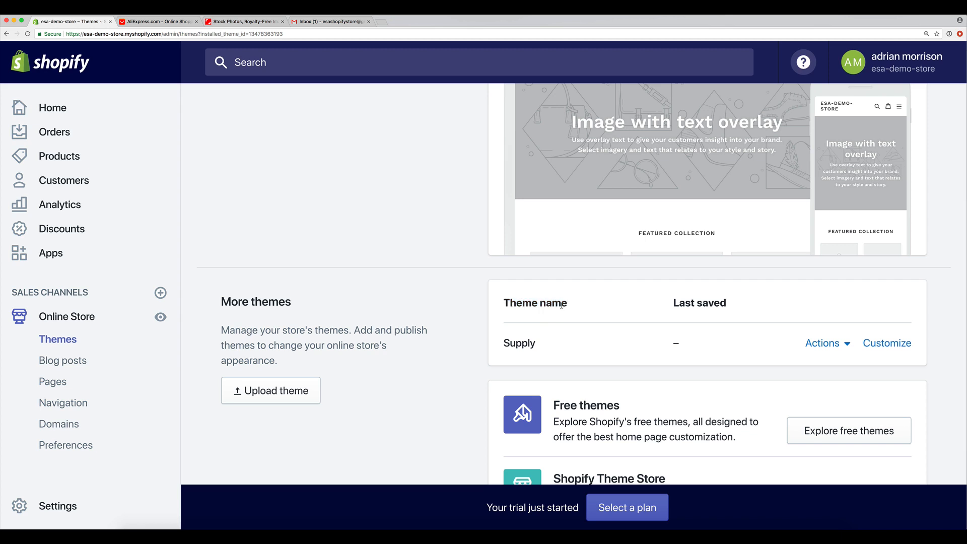
{"action": "left_click_drag", "start_coordinate": [504, 343], "coordinate": [535, 343]}
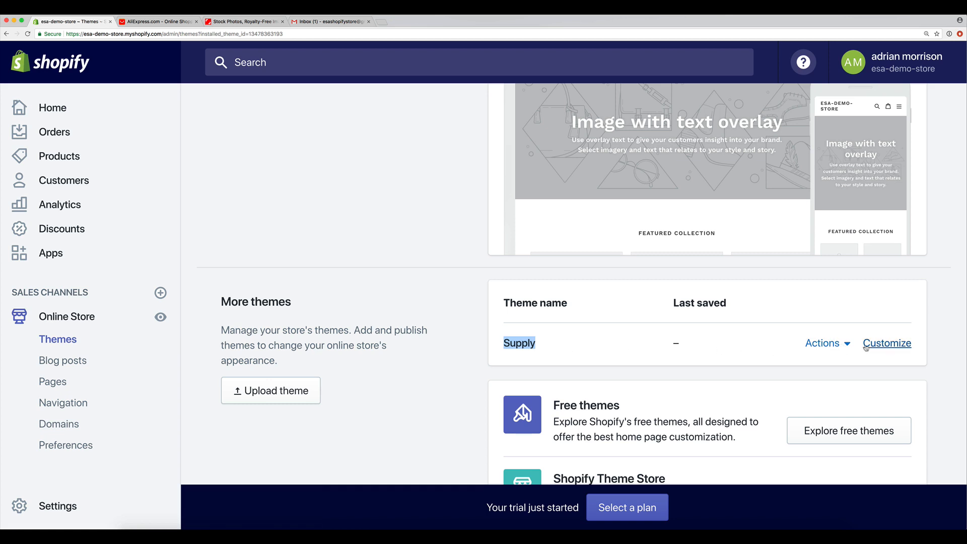
- Preview the unpublished Supply theme on the store and look through its home page, including the featured collections
{"action": "left_click", "coordinate": [820, 346]}
{"action": "left_click", "coordinate": [821, 346]}
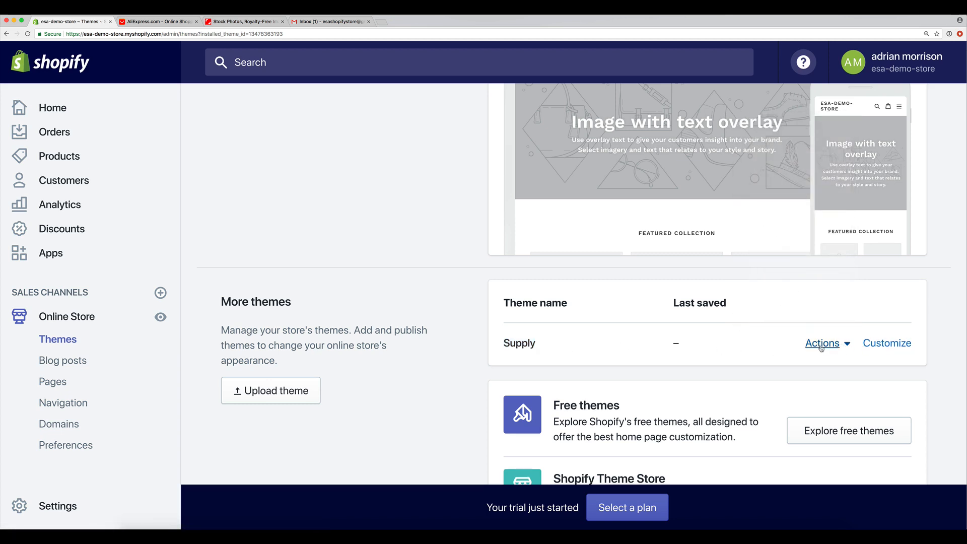
{"action": "left_click", "coordinate": [821, 346]}
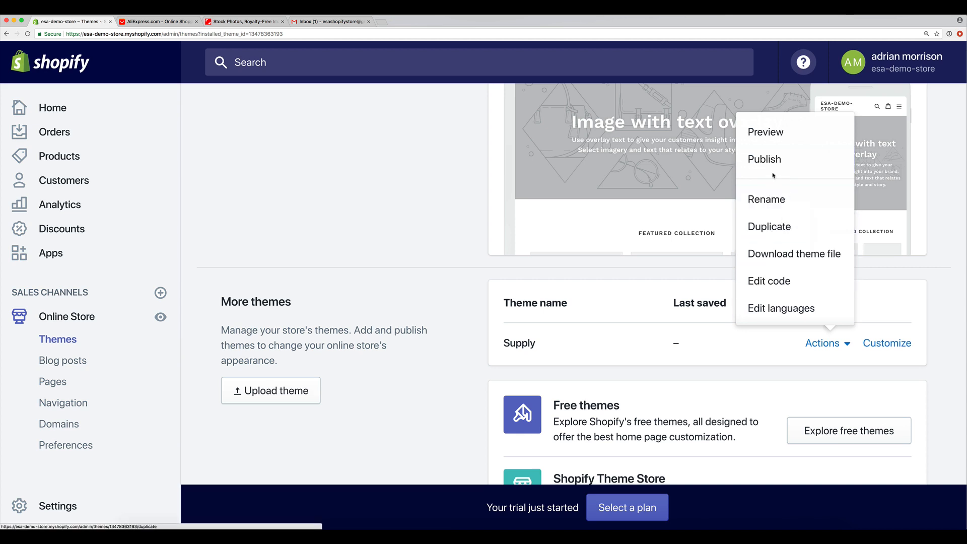
{"action": "left_click", "coordinate": [765, 136]}
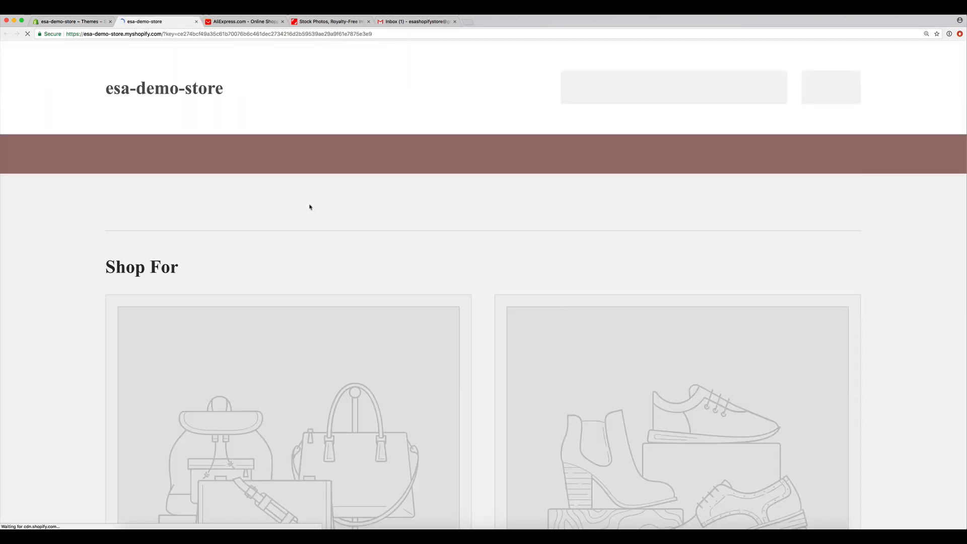
{"action": "scroll", "coordinate": [356, 254], "scroll_direction": "down", "scroll_amount": 10}
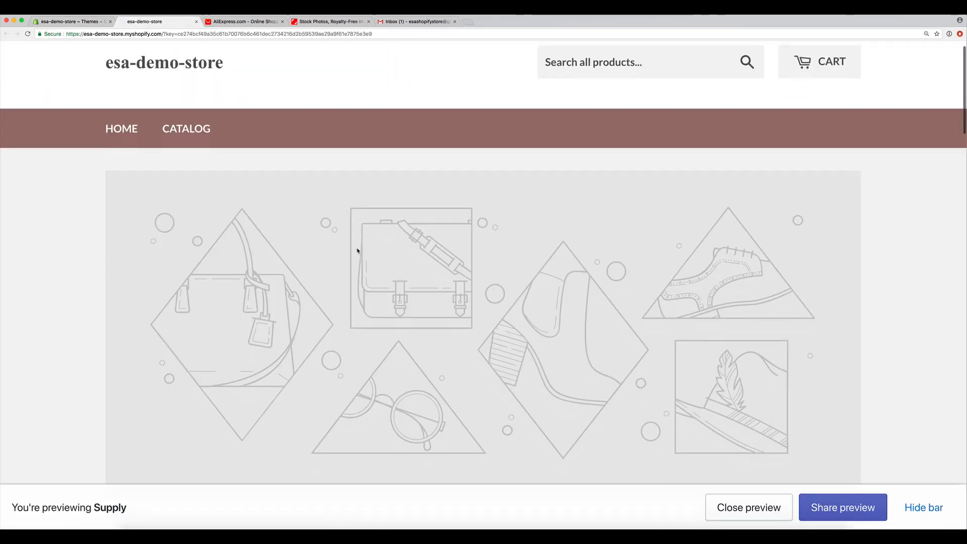
{"action": "scroll", "coordinate": [354, 258], "scroll_direction": "down", "scroll_amount": 15}
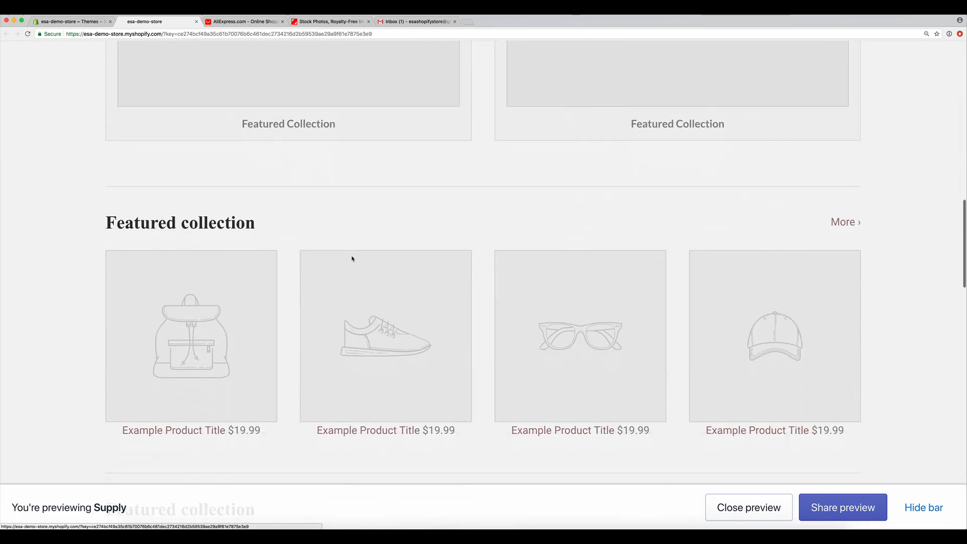
{"action": "scroll", "coordinate": [351, 257], "scroll_direction": "down", "scroll_amount": 15}
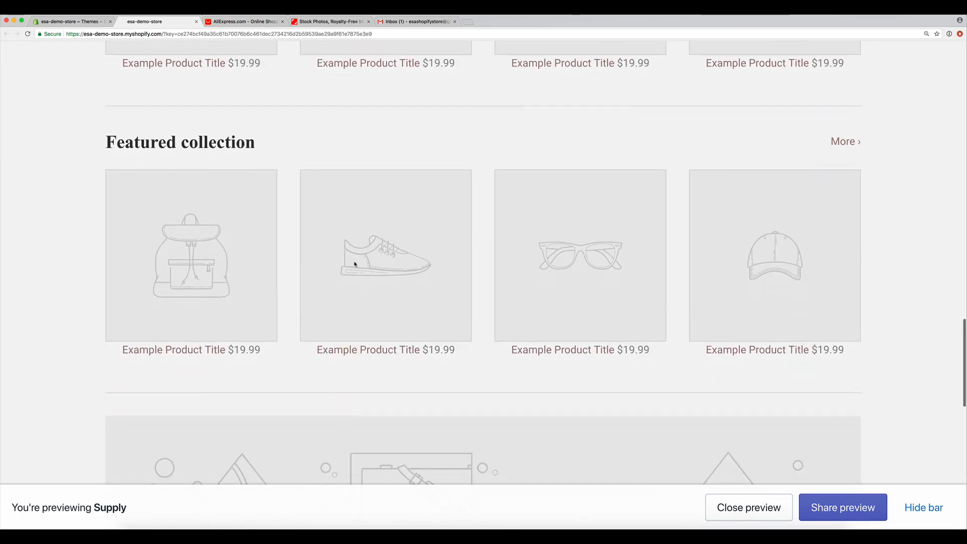
{"action": "scroll", "coordinate": [353, 257], "scroll_direction": "up", "scroll_amount": 20}
{"action": "scroll", "coordinate": [353, 258], "scroll_direction": "up", "scroll_amount": 10}
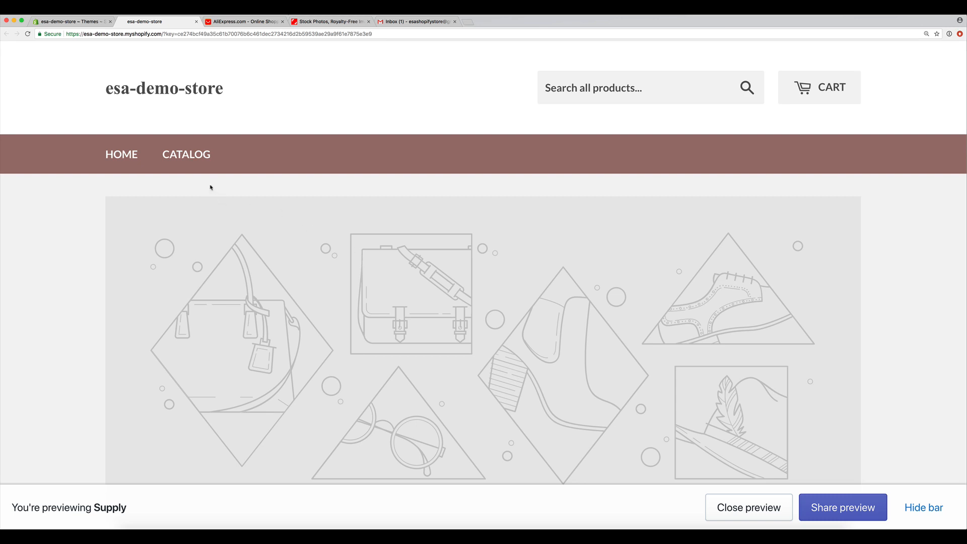
- Return to the Themes admin page and publish Supply as the live theme in place of Debut
{"action": "left_click", "coordinate": [89, 24]}
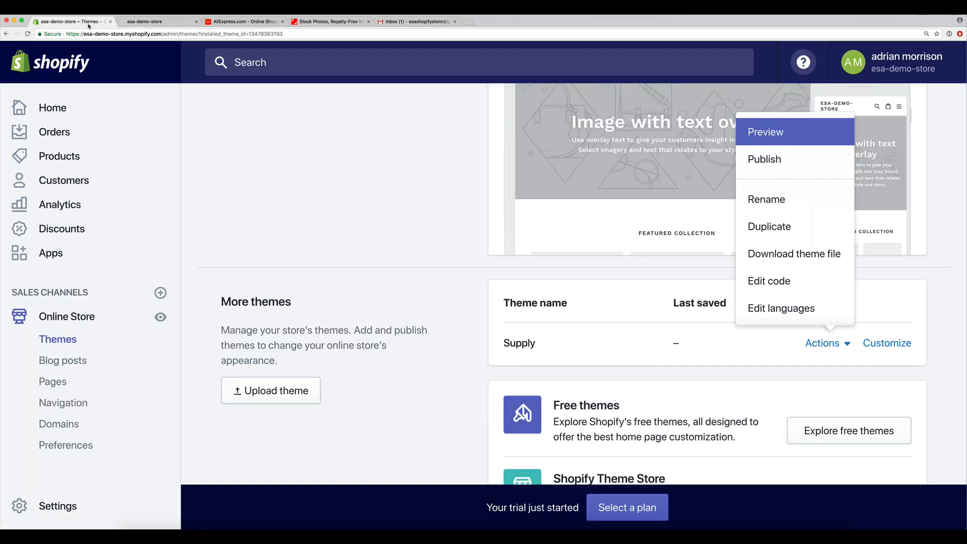
{"action": "left_click", "coordinate": [475, 265]}
{"action": "scroll", "coordinate": [784, 270], "scroll_direction": "down", "scroll_amount": 5}
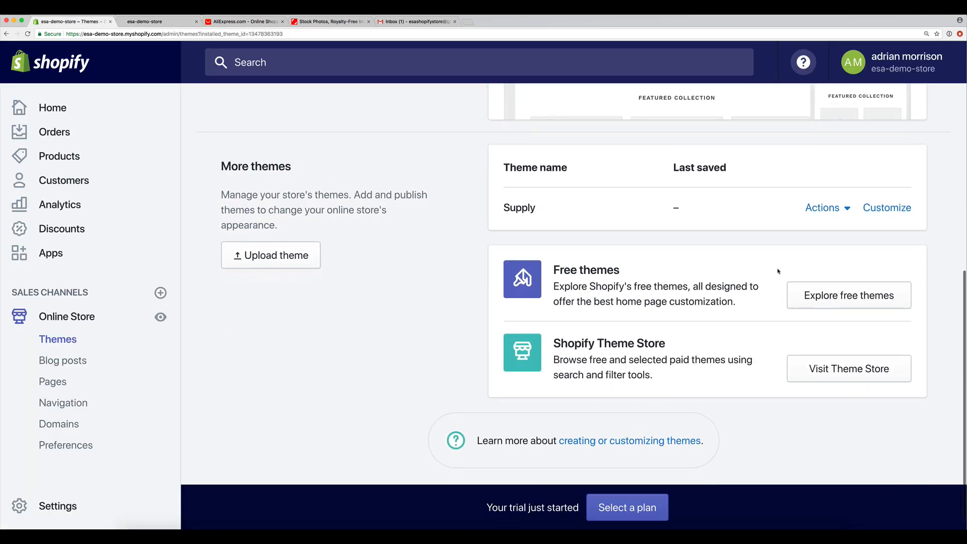
{"action": "left_click", "coordinate": [822, 189]}
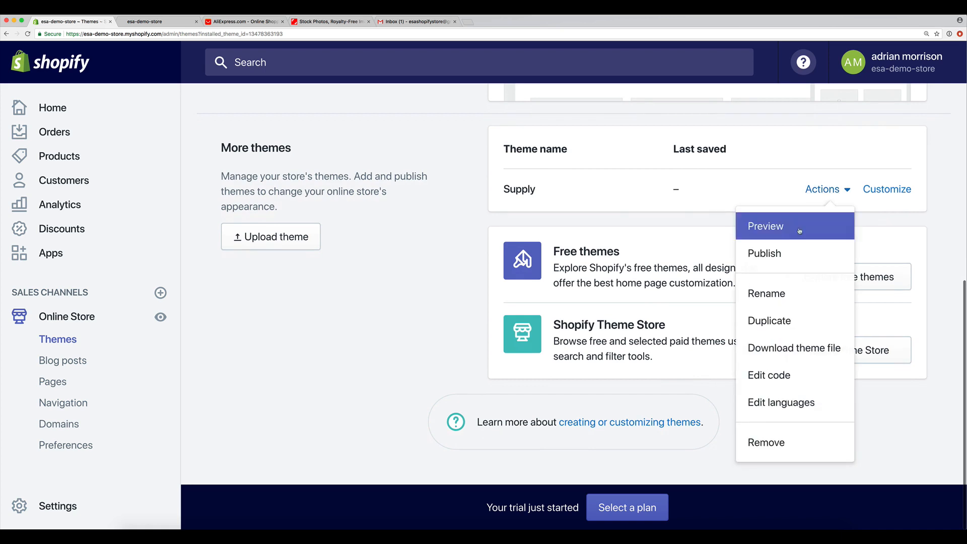
{"action": "left_click", "coordinate": [789, 263]}
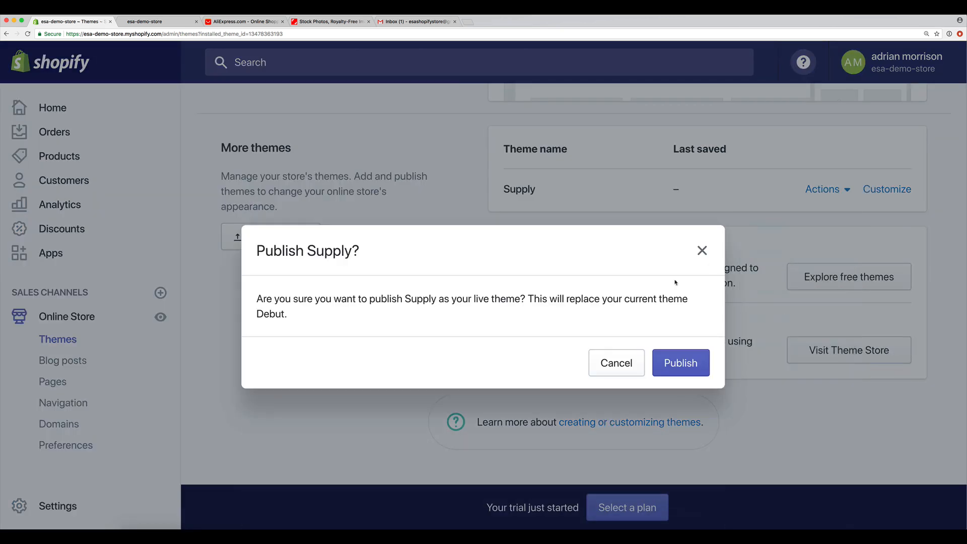
{"action": "left_click", "coordinate": [675, 370]}
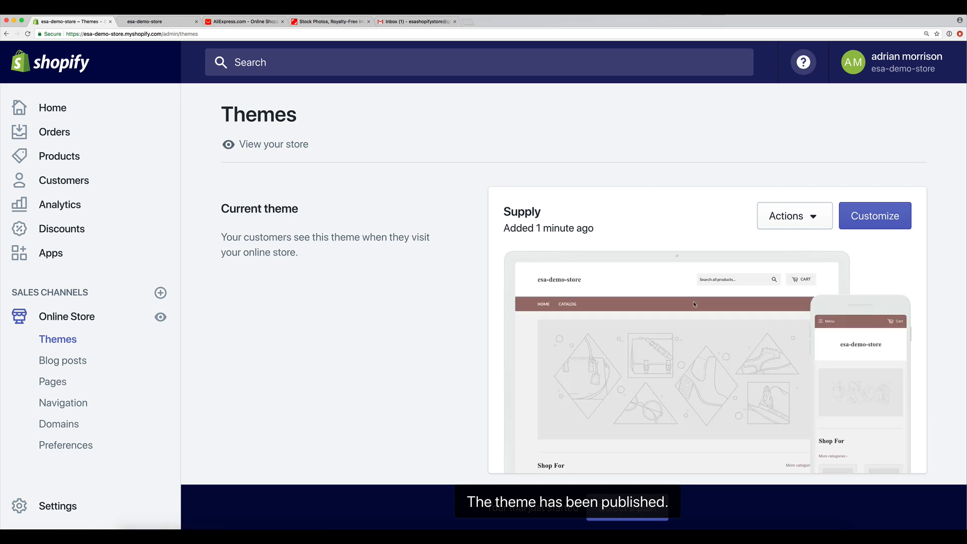
- Check the theme name and preview shown in the Current theme section
{"action": "scroll", "coordinate": [630, 241], "scroll_direction": "down", "scroll_amount": 3}
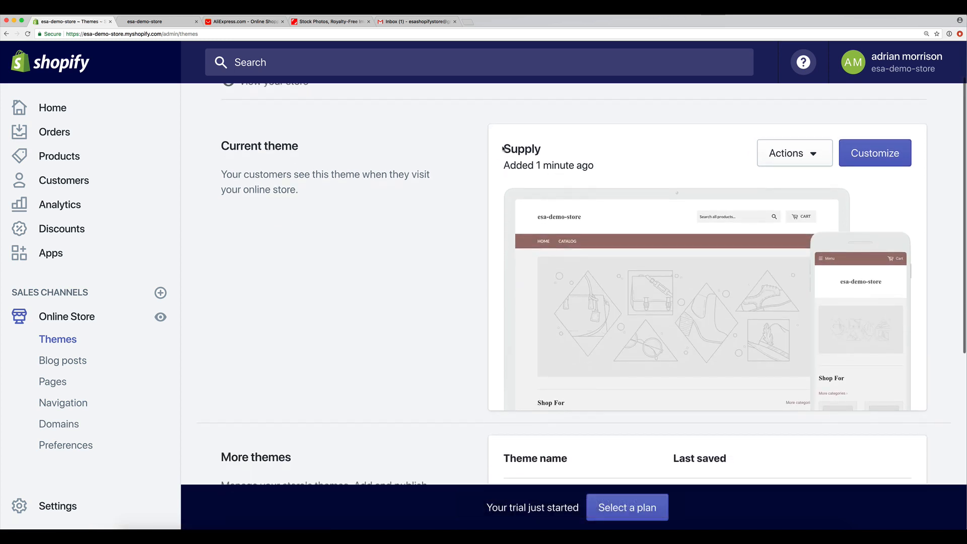
{"action": "triple_click", "coordinate": [504, 148]}
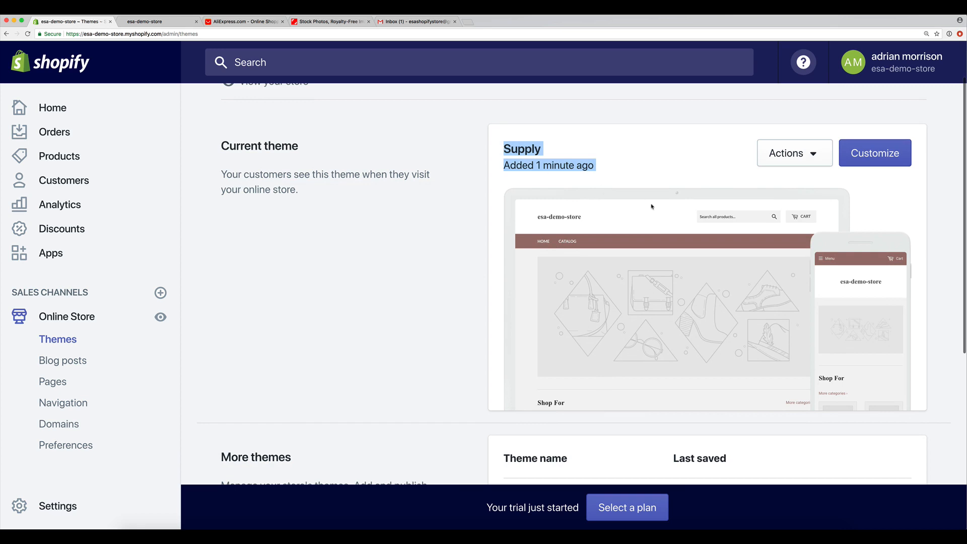
{"action": "left_click", "coordinate": [434, 275]}
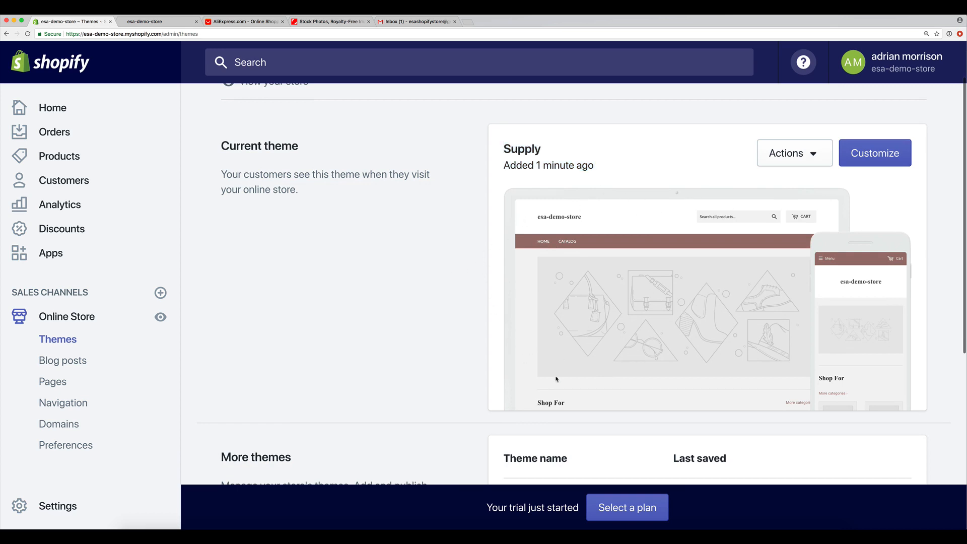
{"action": "scroll", "coordinate": [654, 243], "scroll_direction": "up", "scroll_amount": 2}
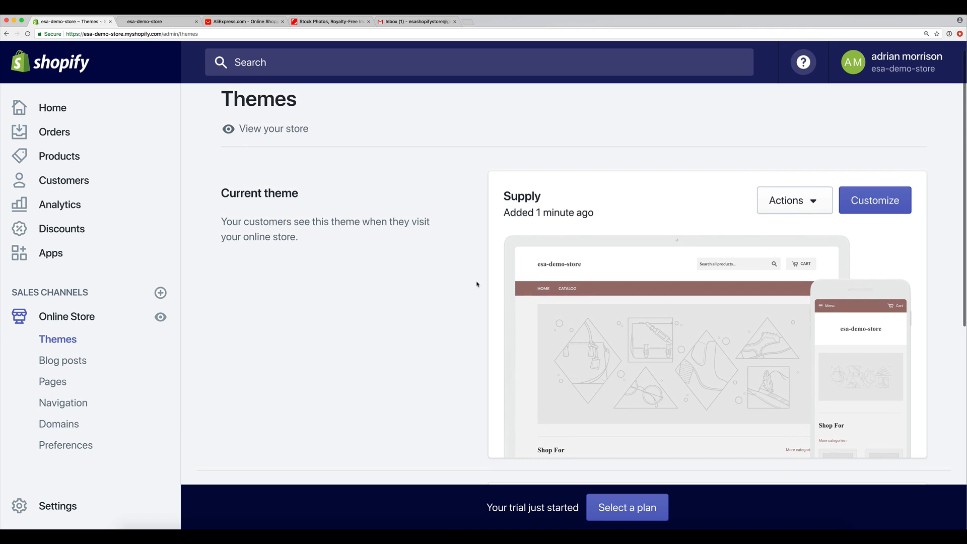
- Open the live Supply theme for customization and look over its home page in the editor's desktop preview
{"action": "left_click", "coordinate": [868, 208]}
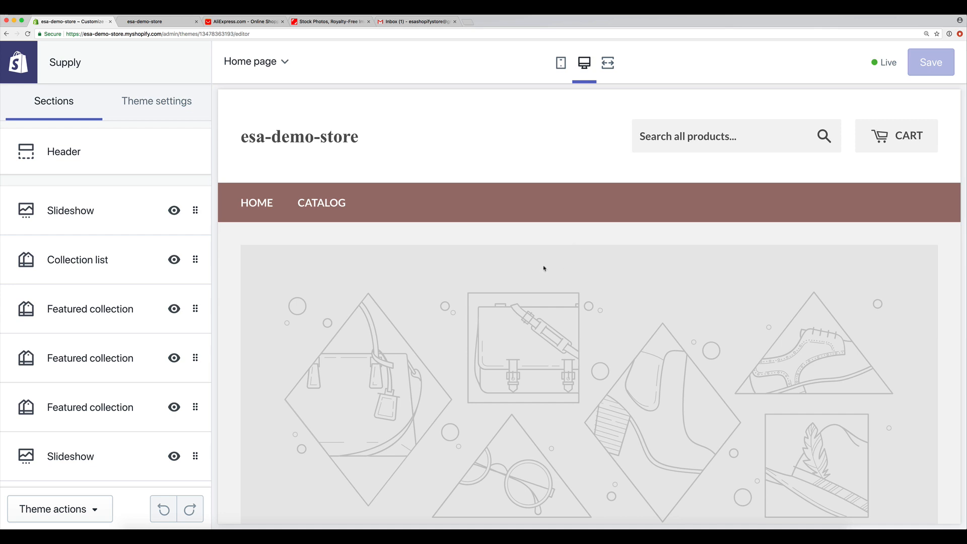
{"action": "scroll", "coordinate": [544, 267], "scroll_direction": "down", "scroll_amount": 3}
{"action": "scroll", "coordinate": [544, 263], "scroll_direction": "up", "scroll_amount": 3}
{"action": "scroll", "coordinate": [543, 277], "scroll_direction": "down", "scroll_amount": 10}
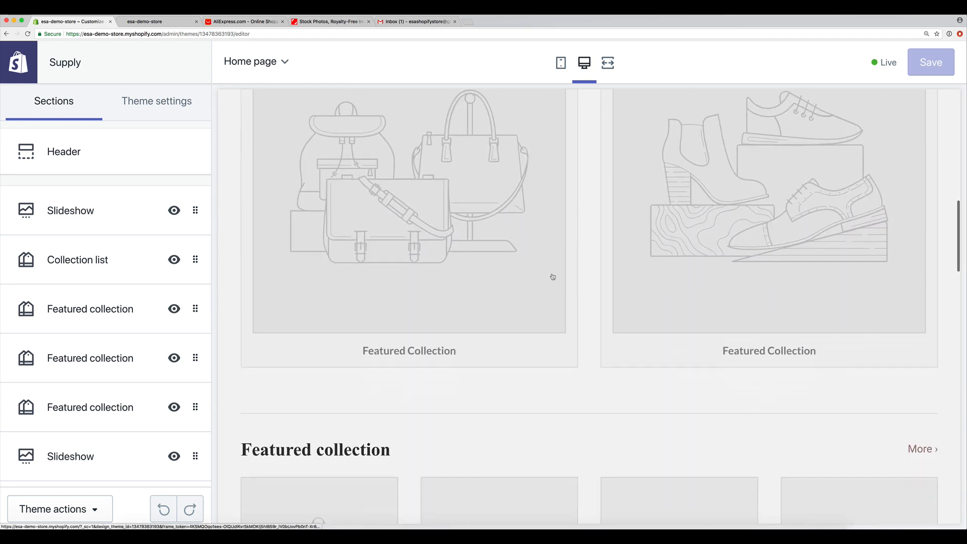
{"action": "scroll", "coordinate": [551, 278], "scroll_direction": "up", "scroll_amount": 15}
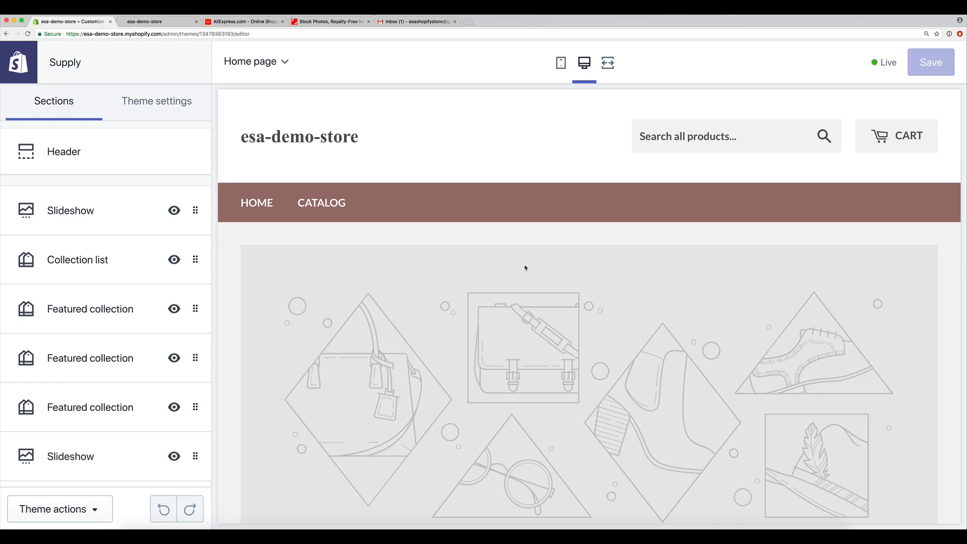
- Compare the Supply home page in the mobile and desktop previews, ending on the desktop preview
{"action": "key", "text": "super+minus"}
{"action": "key", "text": "super+minus"}
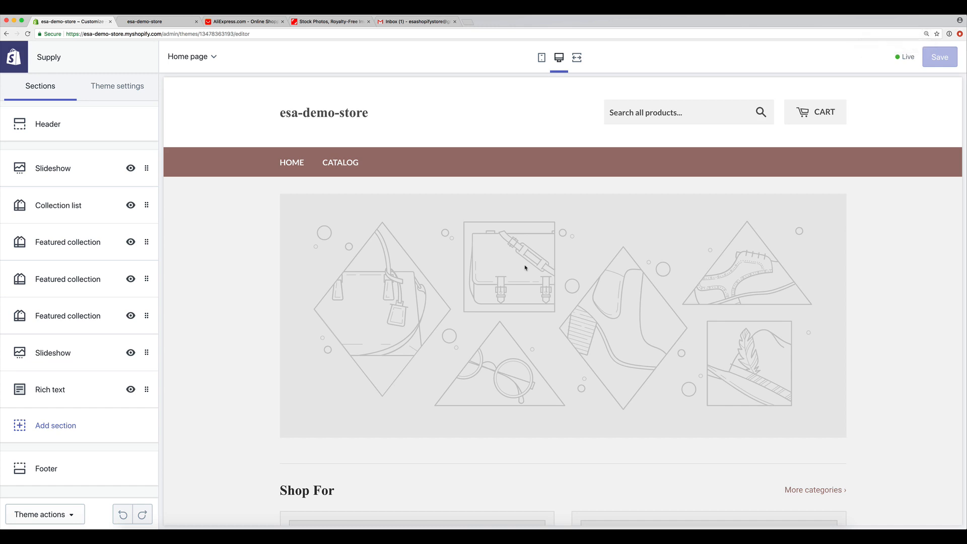
{"action": "left_click", "coordinate": [542, 57]}
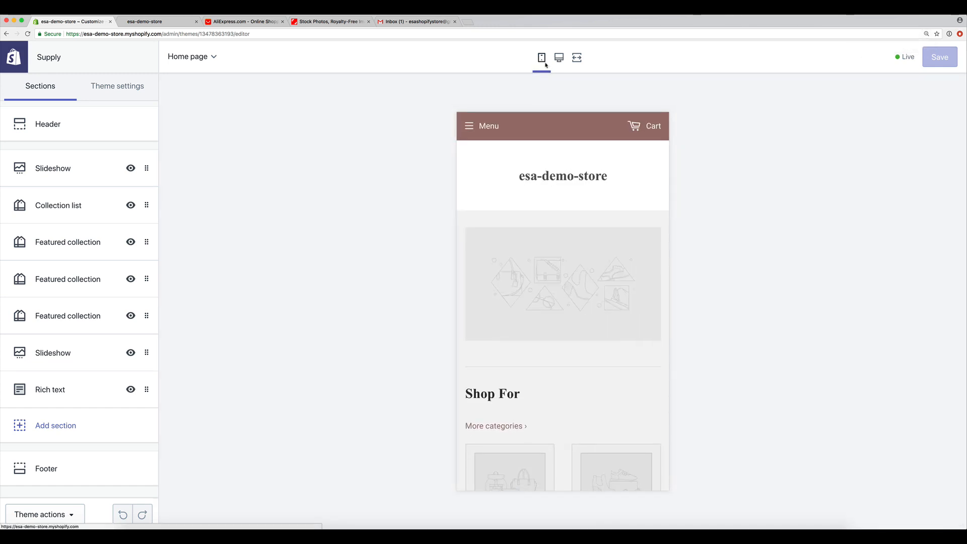
{"action": "left_click", "coordinate": [559, 57]}
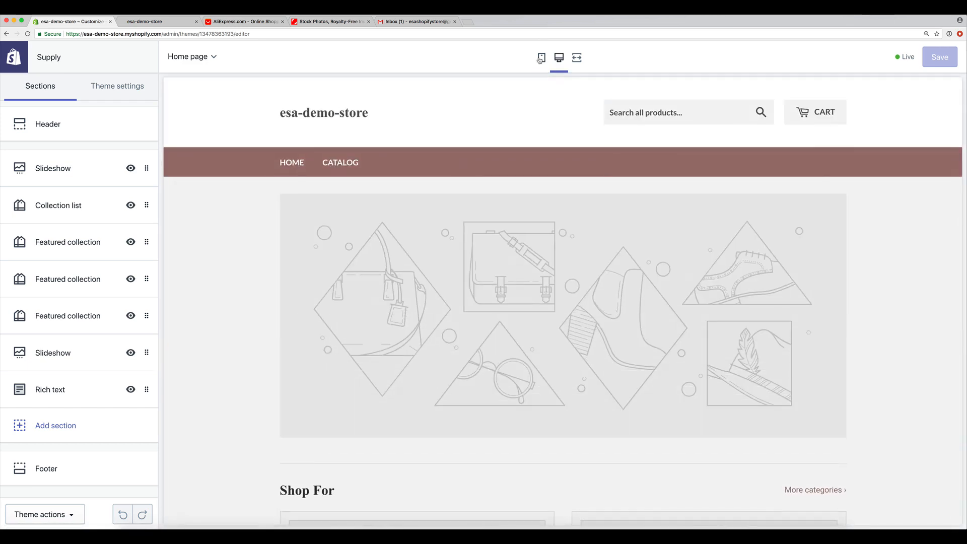
{"action": "left_click", "coordinate": [541, 58]}
{"action": "left_click", "coordinate": [559, 57]}
{"action": "left_click", "coordinate": [541, 57]}
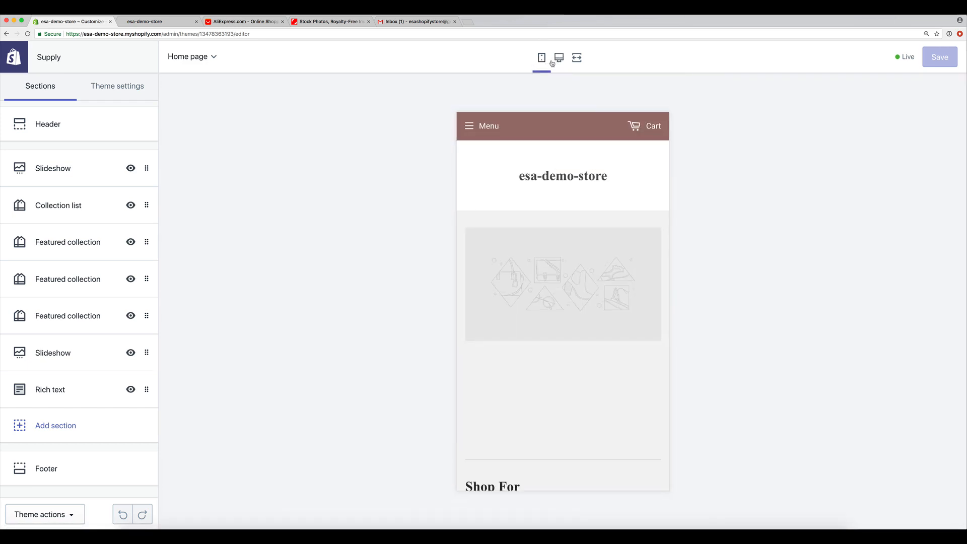
{"action": "left_click", "coordinate": [554, 60]}
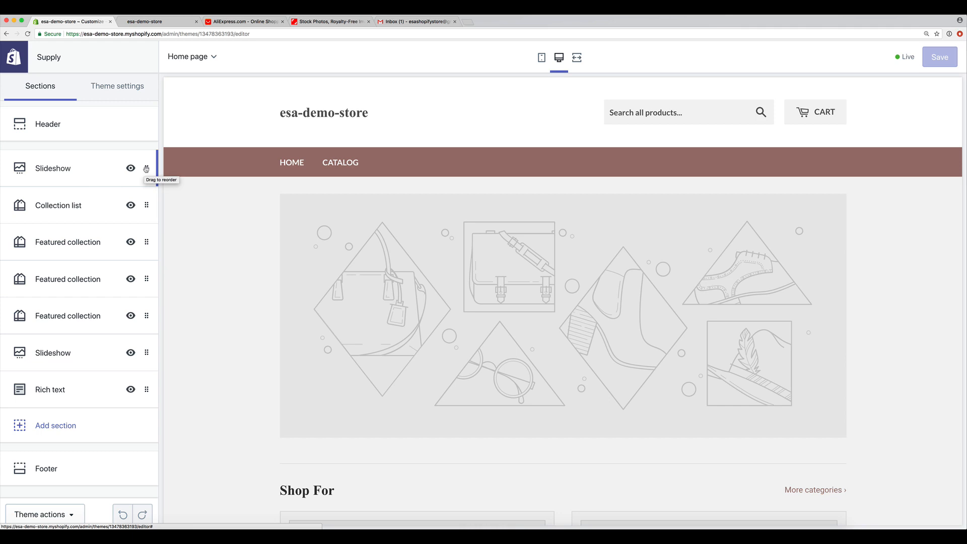
- Open the settings of the first Slideshow section and remove that section from the home page
{"action": "left_click", "coordinate": [81, 175]}
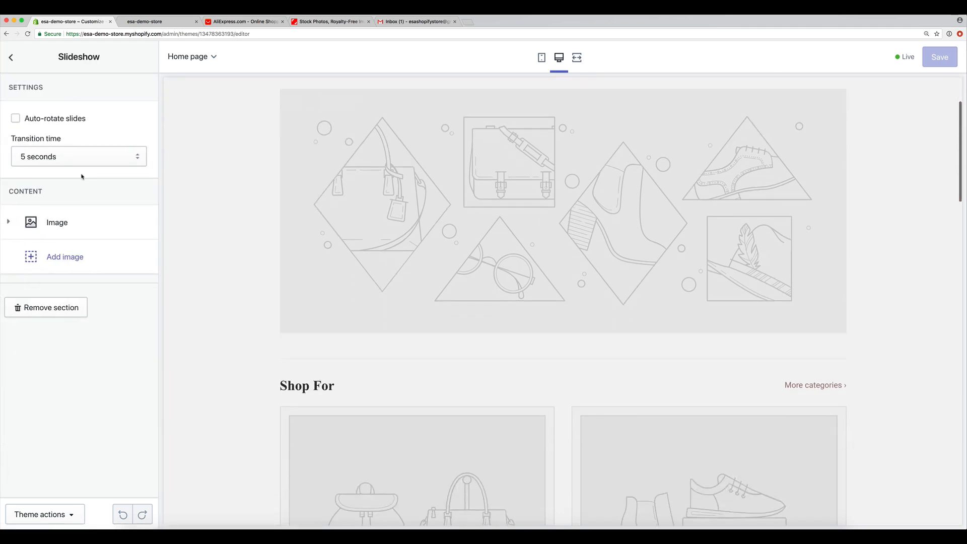
{"action": "left_click", "coordinate": [11, 57]}
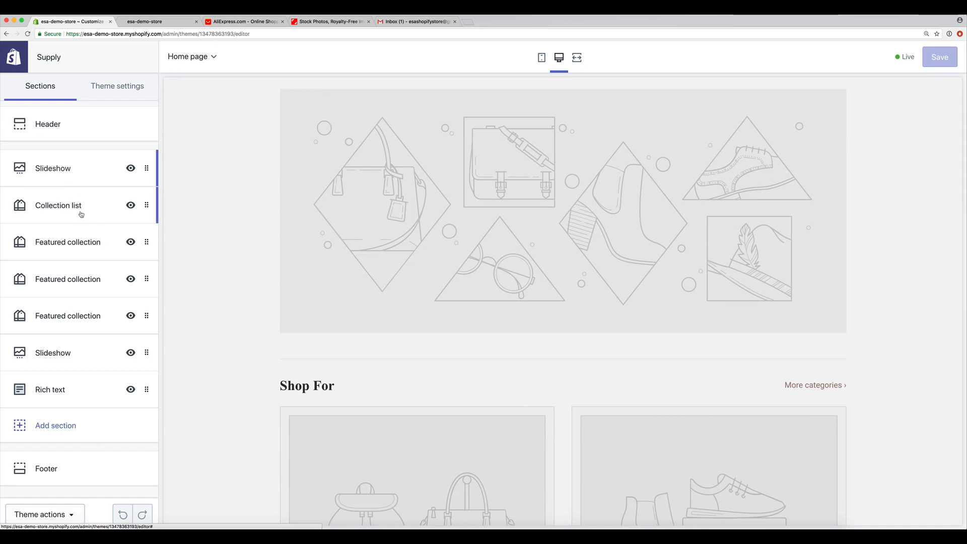
{"action": "left_click", "coordinate": [87, 163]}
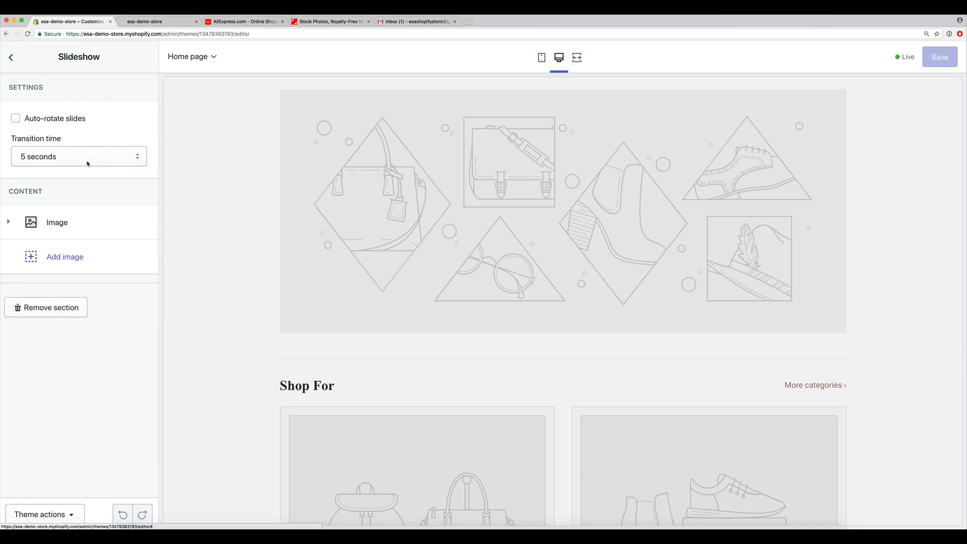
{"action": "left_click", "coordinate": [10, 60]}
{"action": "left_click", "coordinate": [55, 172]}
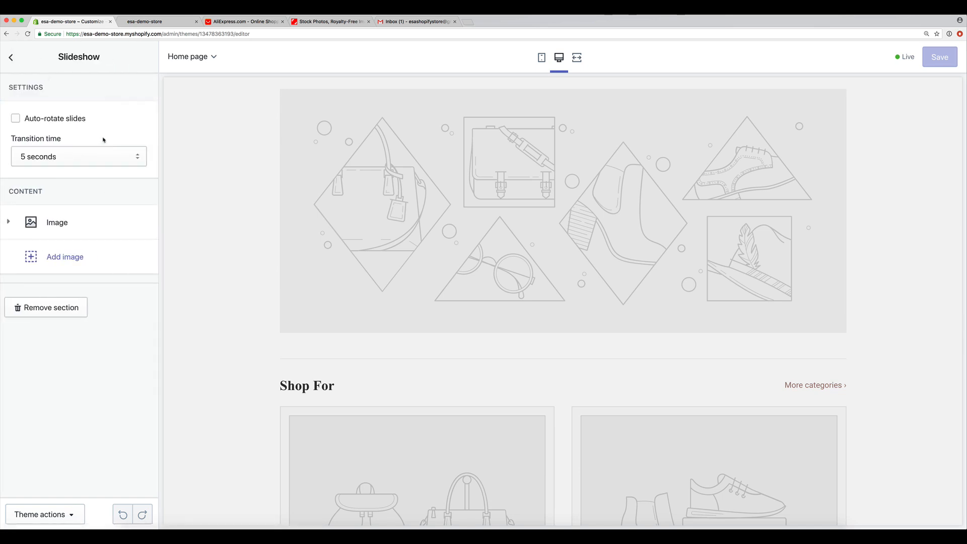
{"action": "left_click", "coordinate": [60, 312]}
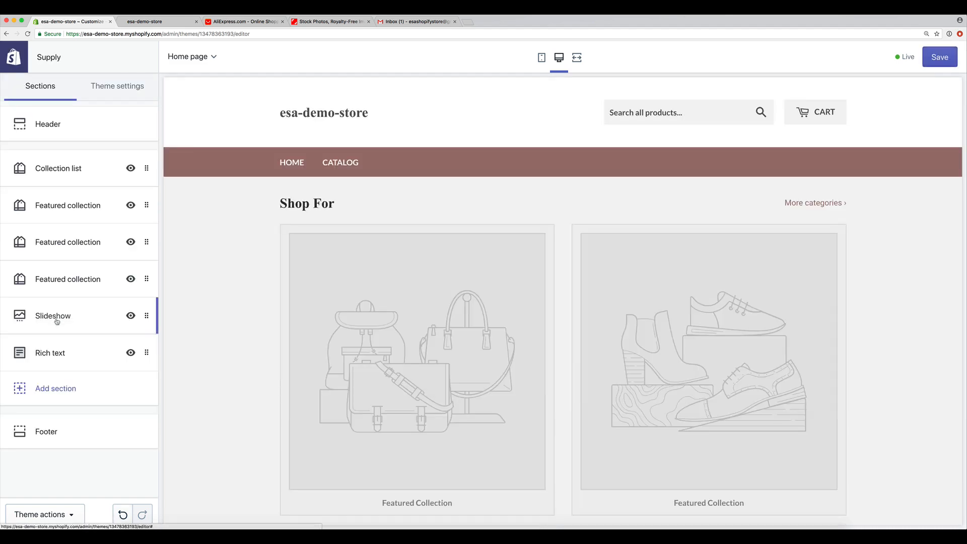
- Remove the Collection list section and all three Featured collection sections from the home page
{"action": "left_click", "coordinate": [72, 174]}
{"action": "left_click", "coordinate": [59, 241]}
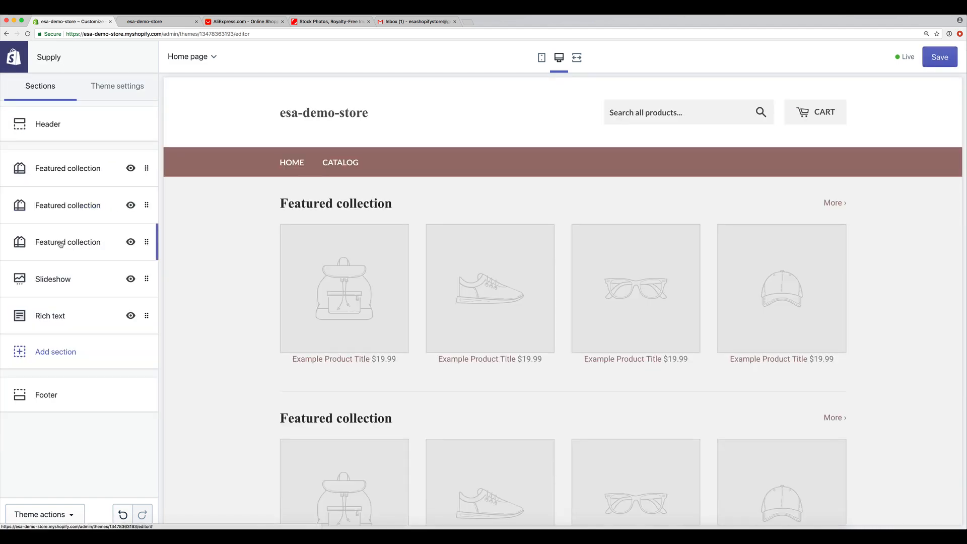
{"action": "left_click", "coordinate": [76, 176]}
{"action": "left_click", "coordinate": [51, 385]}
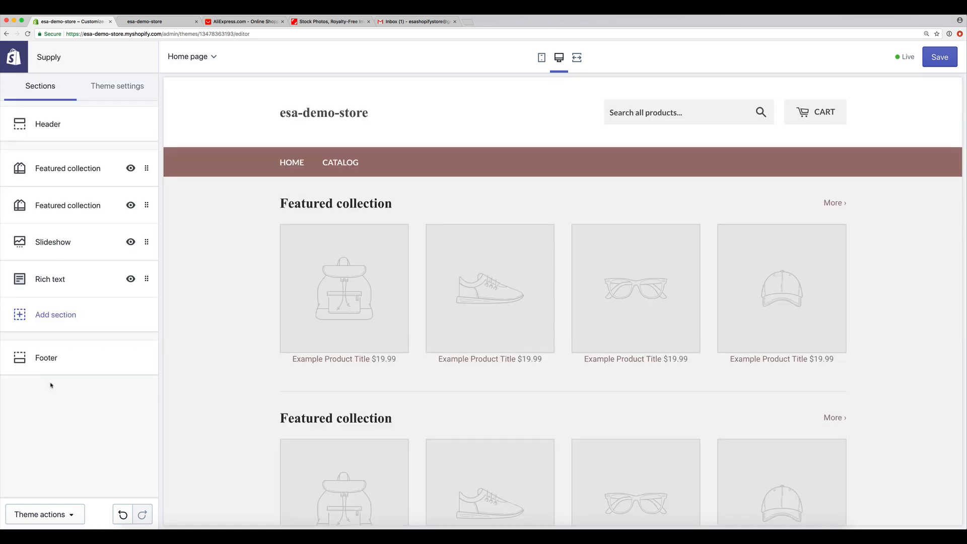
{"action": "left_click", "coordinate": [67, 182]}
{"action": "left_click", "coordinate": [54, 389]}
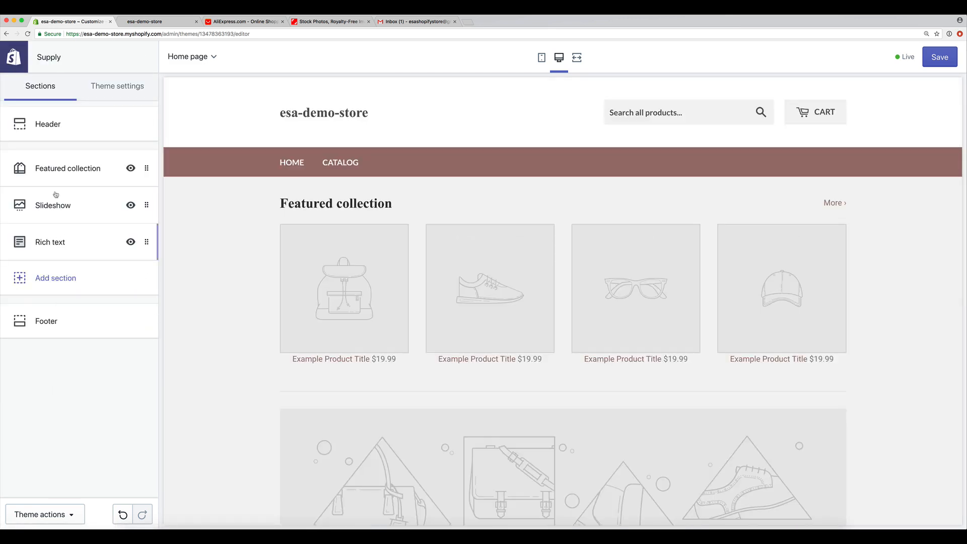
{"action": "left_click", "coordinate": [62, 179]}
{"action": "left_click", "coordinate": [54, 388]}
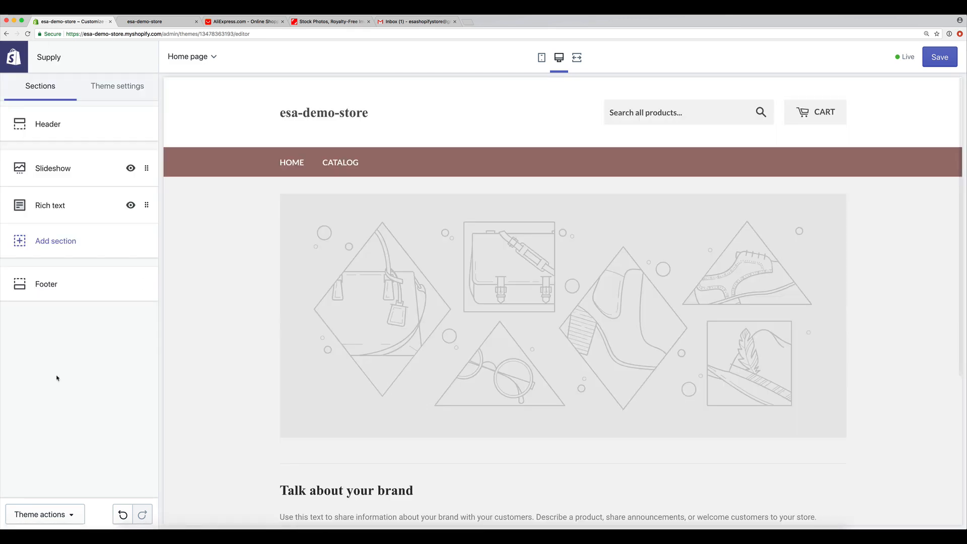
- Remove the remaining Slideshow and Rich text sections so the home page keeps only its header and footer
{"action": "left_click", "coordinate": [57, 182]}
{"action": "left_click", "coordinate": [57, 307]}
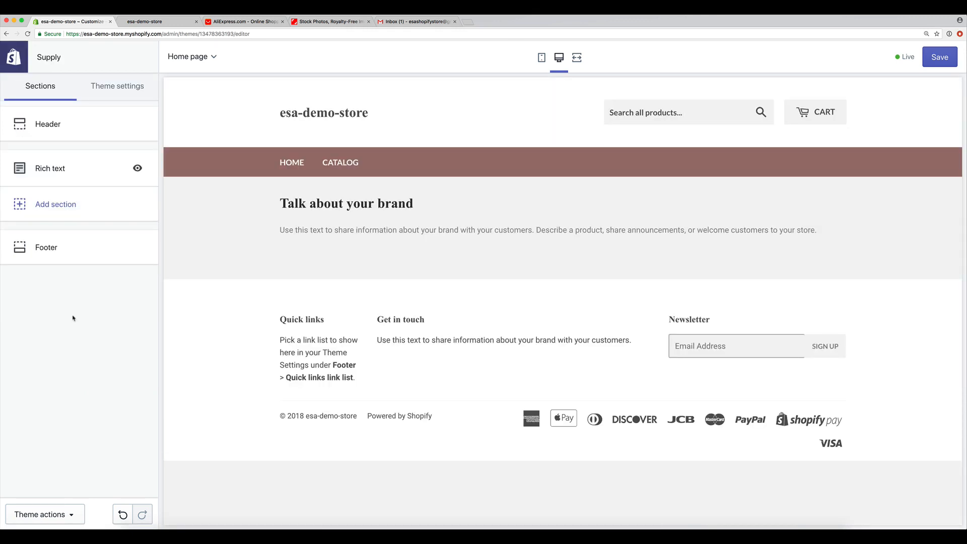
{"action": "left_click", "coordinate": [76, 169]}
{"action": "left_click", "coordinate": [72, 352]}
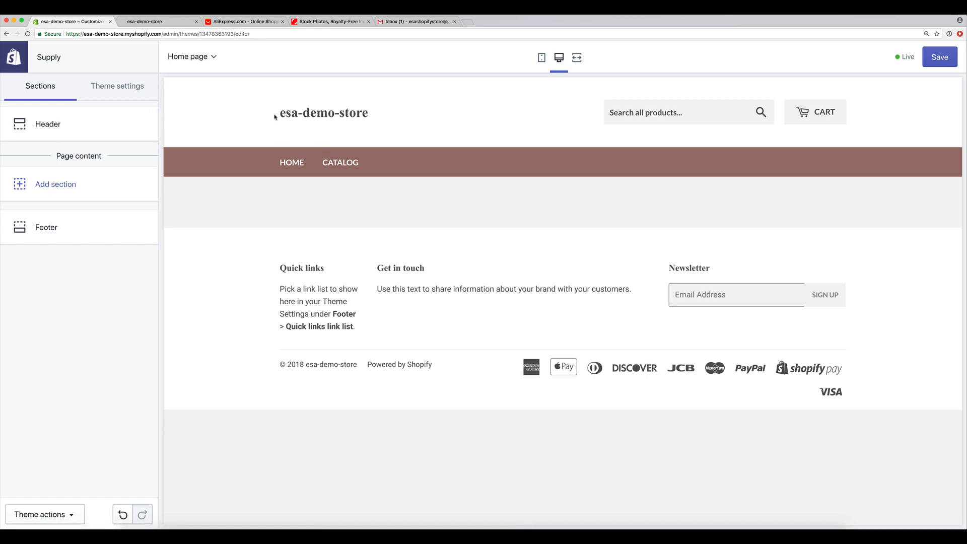
- Look over the store name in the header and the footer content in the home page preview
{"action": "left_click_drag", "start_coordinate": [278, 113], "coordinate": [356, 114]}
{"action": "left_click_drag", "start_coordinate": [281, 267], "coordinate": [803, 386]}
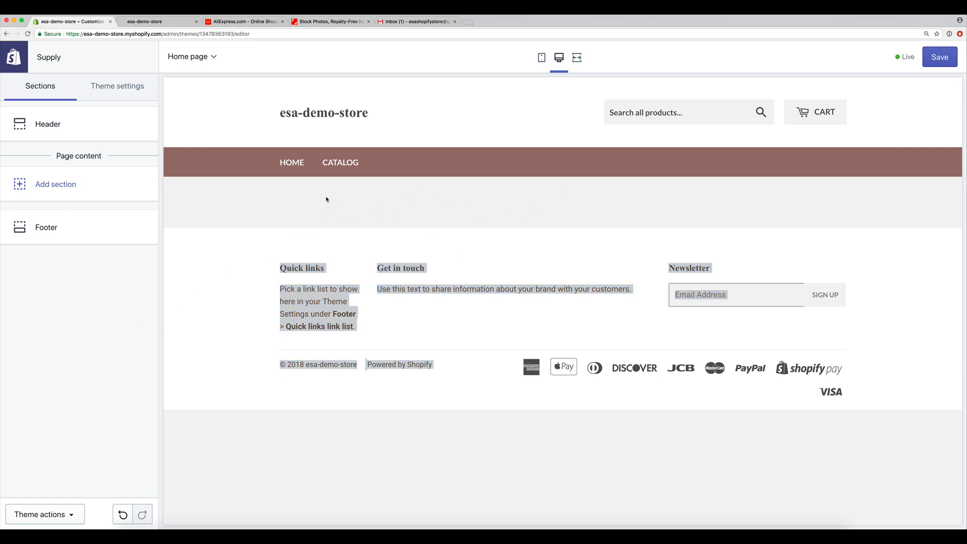
{"action": "left_click", "coordinate": [311, 203]}
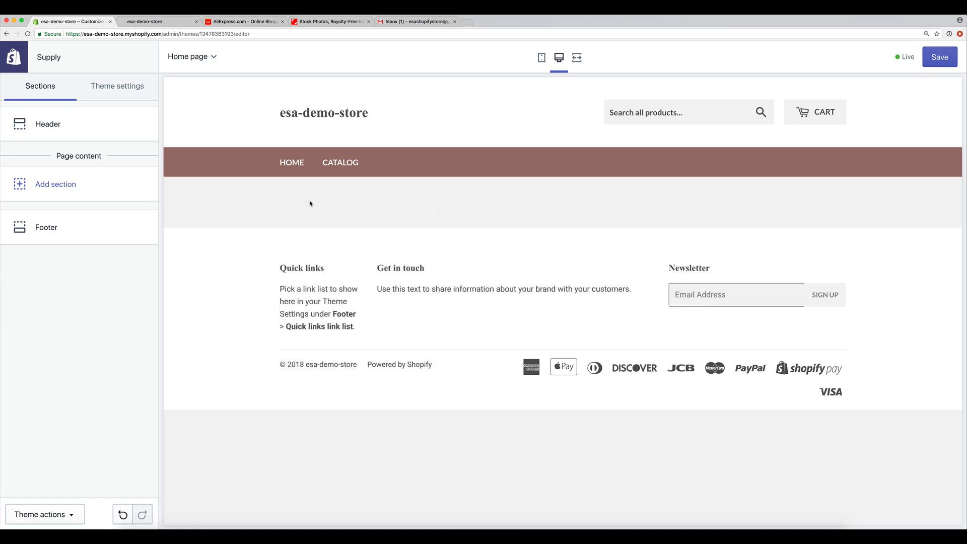
- Browse the available section types and add a Featured collection section to the home page
{"action": "left_click", "coordinate": [42, 187]}
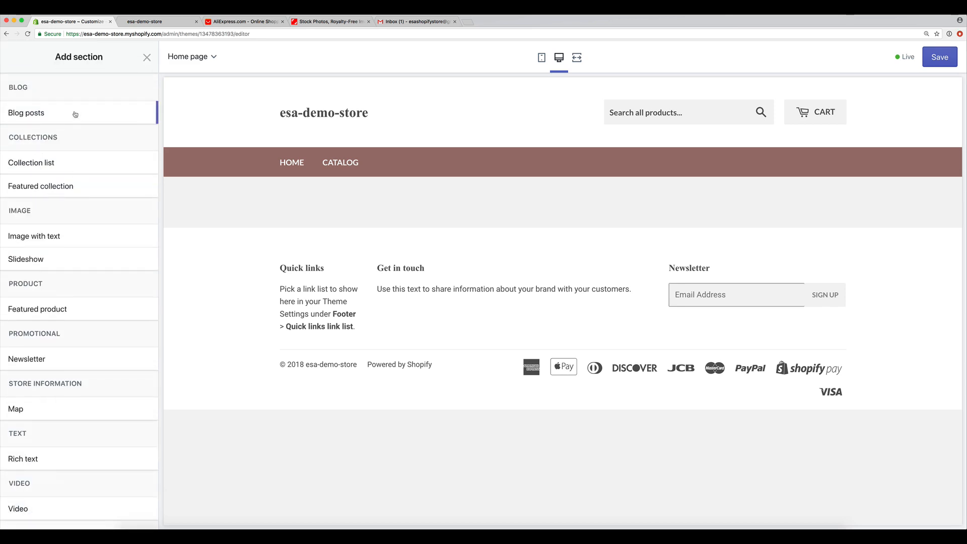
{"action": "scroll", "coordinate": [86, 237], "scroll_direction": "down", "scroll_amount": 2}
{"action": "scroll", "coordinate": [87, 235], "scroll_direction": "up", "scroll_amount": 2}
{"action": "left_click_drag", "start_coordinate": [10, 139], "coordinate": [73, 144]}
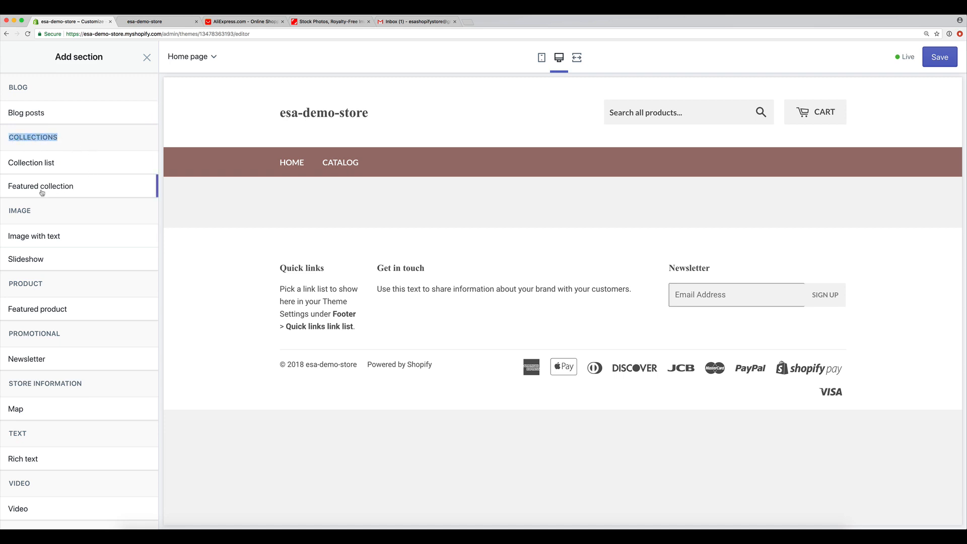
{"action": "mouse_move", "coordinate": [42, 192]}
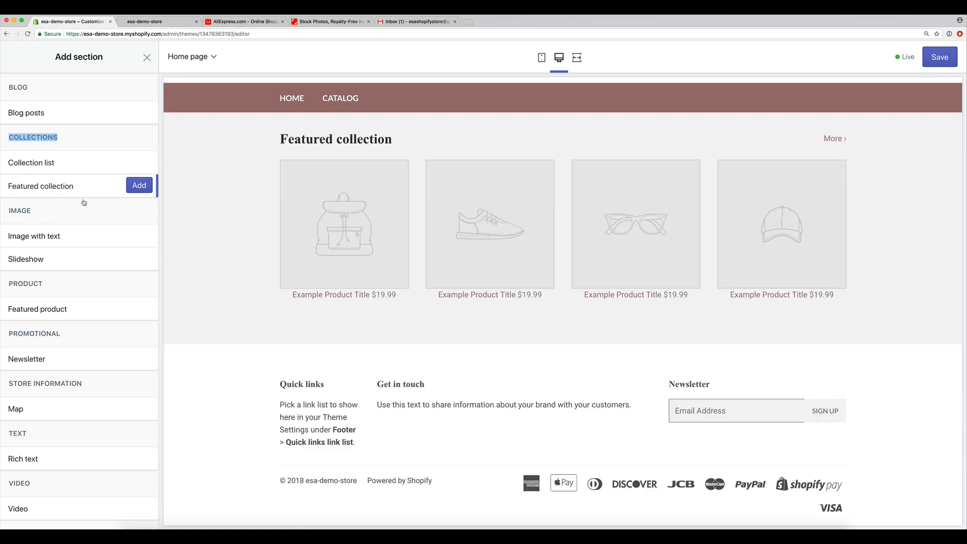
{"action": "left_click", "coordinate": [139, 187]}
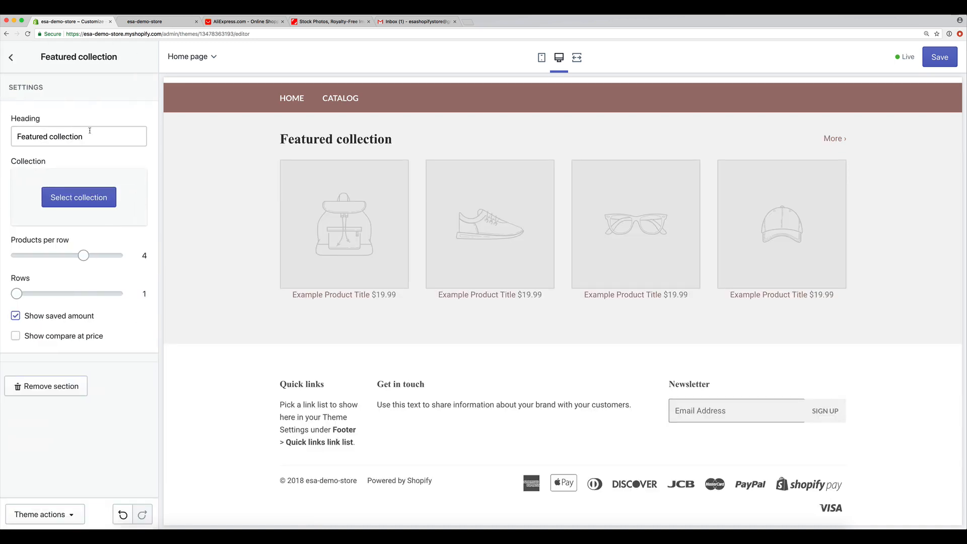
- Set the Featured collection heading to "TOP SELLING ITEMS:" and check it in the preview
{"action": "left_click_drag", "start_coordinate": [90, 131], "coordinate": [2, 138]}
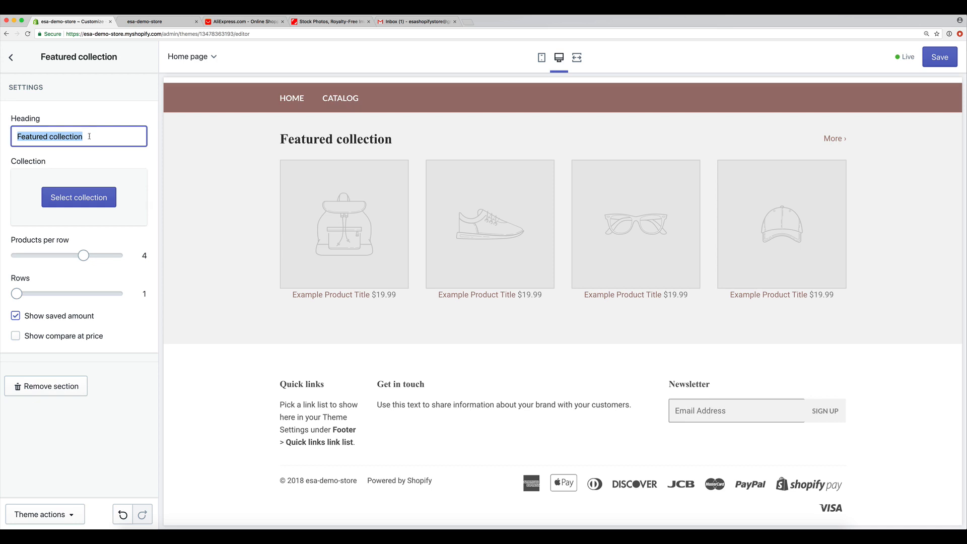
{"action": "type", "text": "TO"}
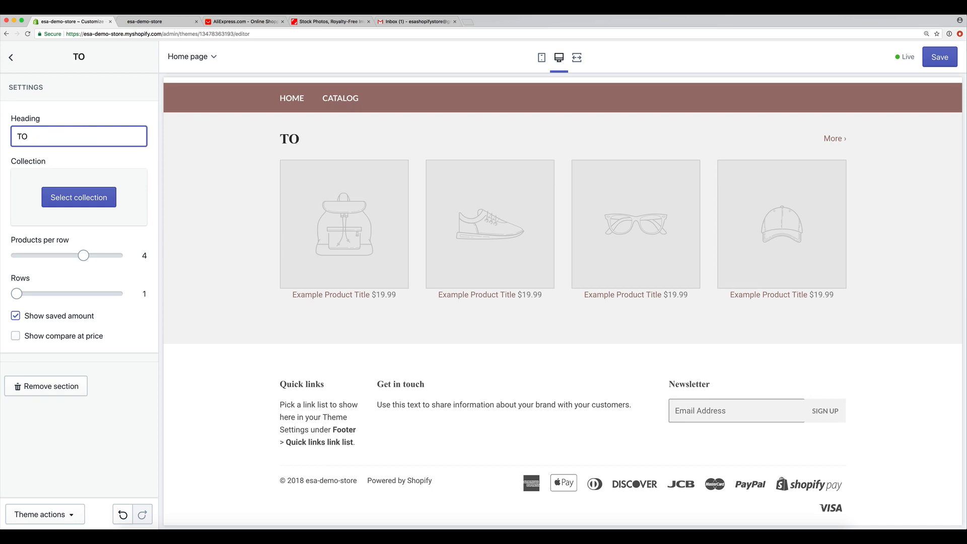
{"action": "type", "text": "P SELLING "}
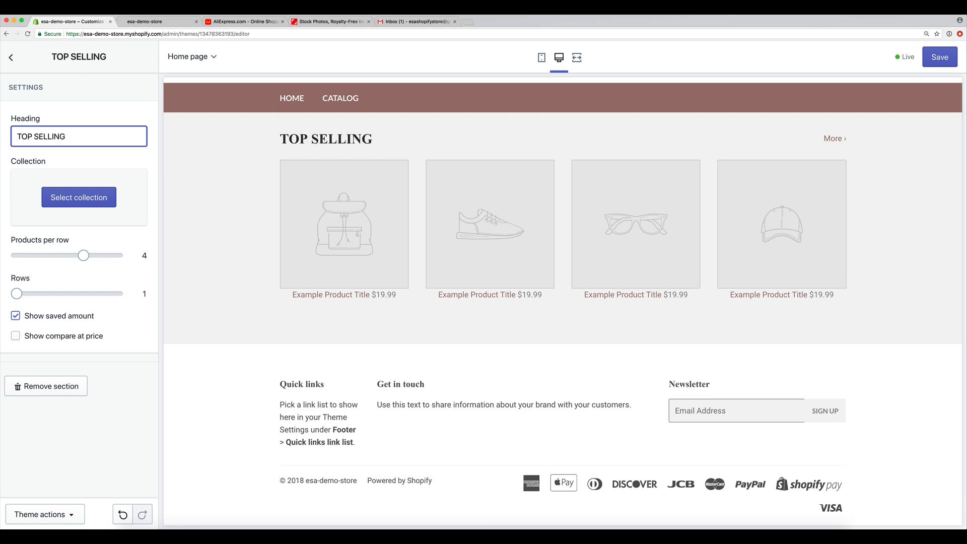
{"action": "type", "text": "ITEMS:"}
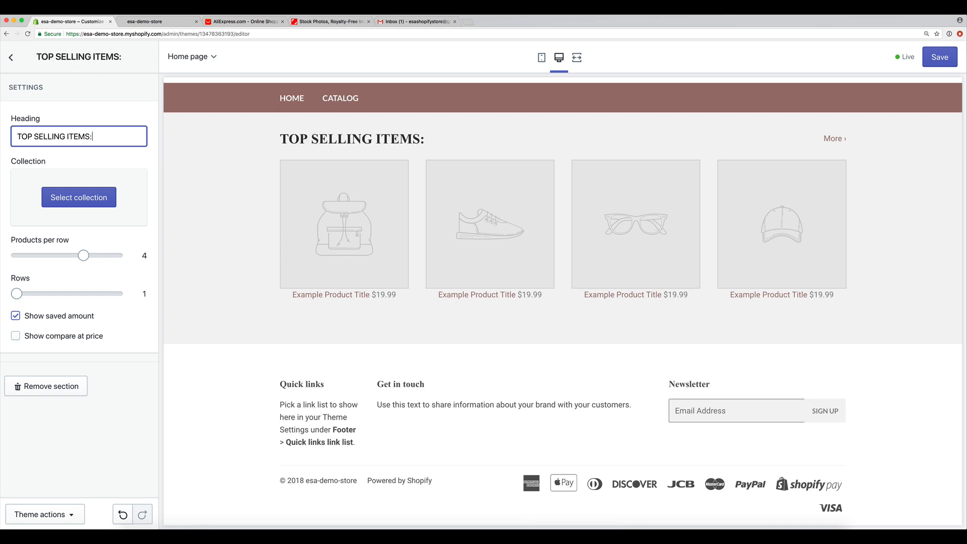
{"action": "left_click", "coordinate": [431, 140]}
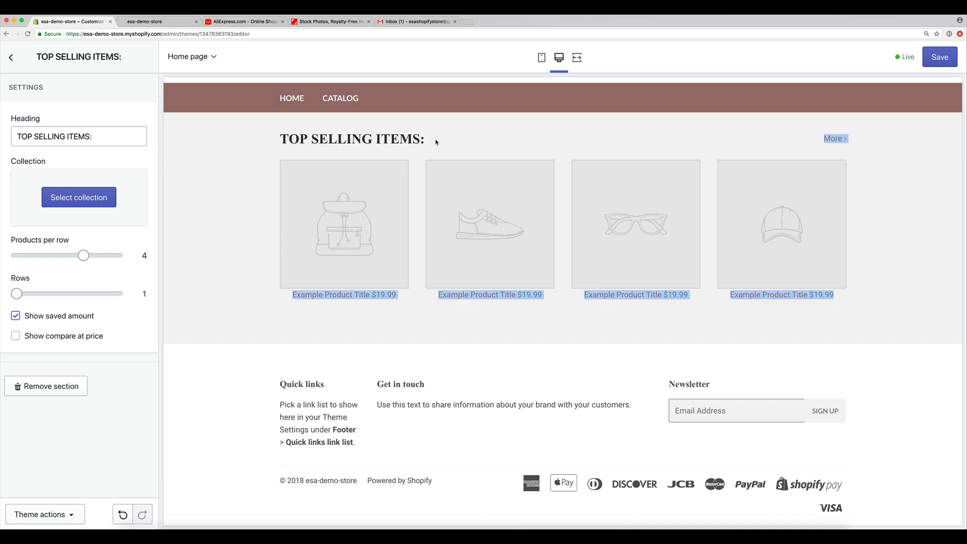
{"action": "left_click_drag", "start_coordinate": [290, 141], "coordinate": [431, 147]}
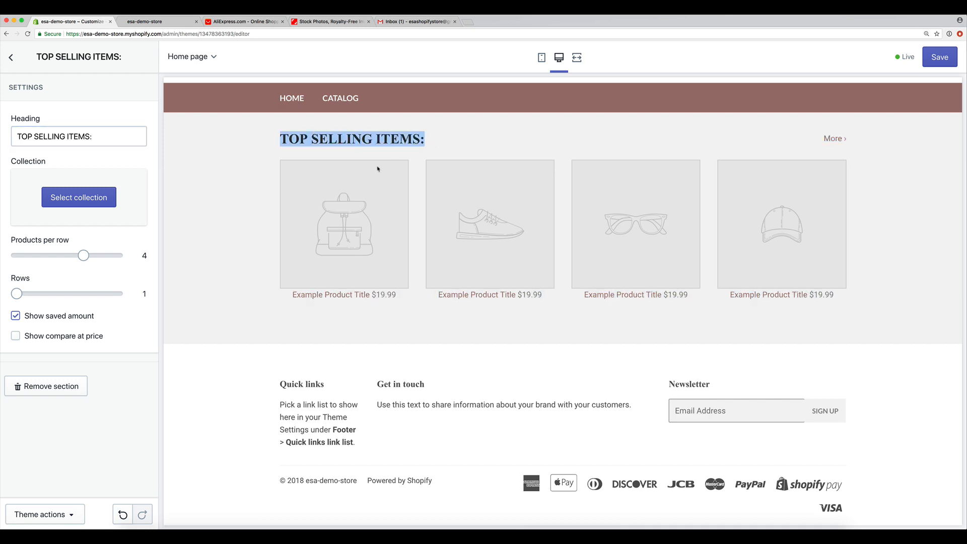
- Change the Featured collection heading to "HOT DEALS:" and return to the list of home page sections
{"action": "triple_click", "coordinate": [107, 134]}
{"action": "type", "text": "HOT DEALS:"}
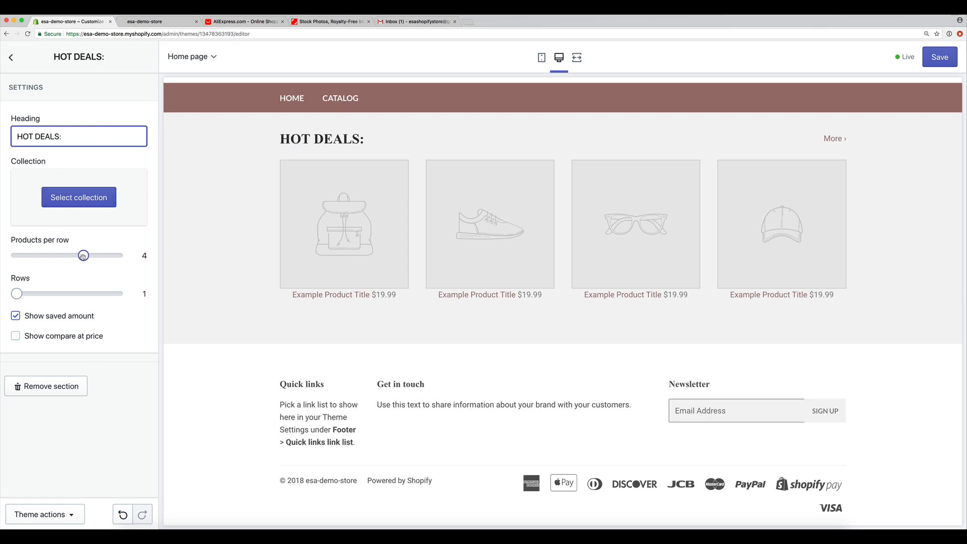
{"action": "mouse_move", "coordinate": [83, 256]}
{"action": "left_mouse_down"}
{"action": "mouse_move", "coordinate": [18, 259]}
{"action": "mouse_move", "coordinate": [119, 257]}
{"action": "mouse_move", "coordinate": [97, 260]}
{"action": "left_mouse_up"}
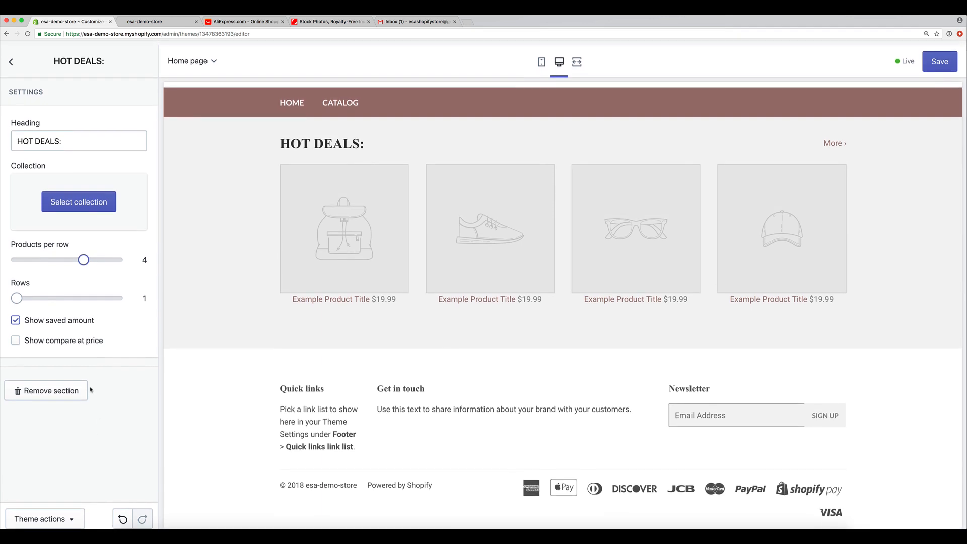
{"action": "left_click", "coordinate": [11, 58]}
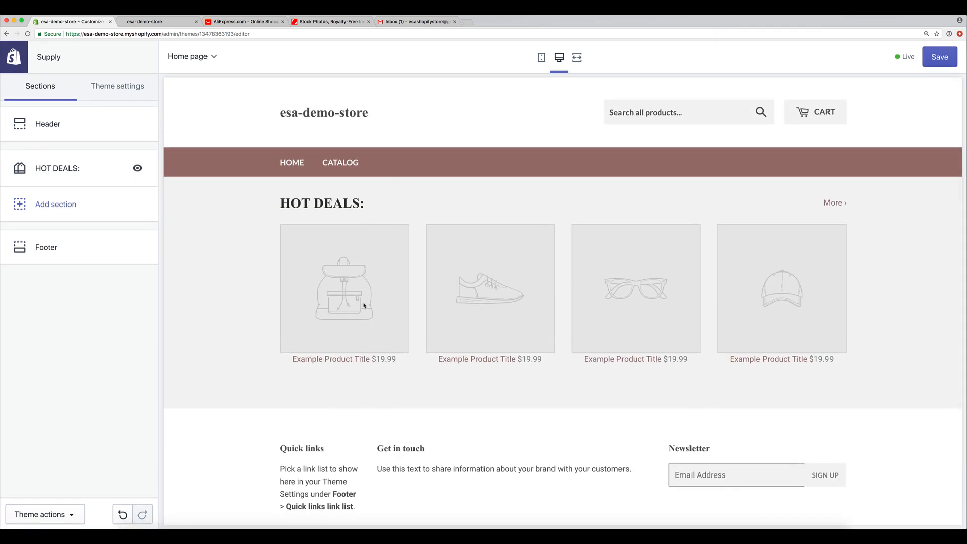
- Add a Collection list section below HOT DEALS: and return to the list of home page sections
{"action": "left_click", "coordinate": [55, 204]}
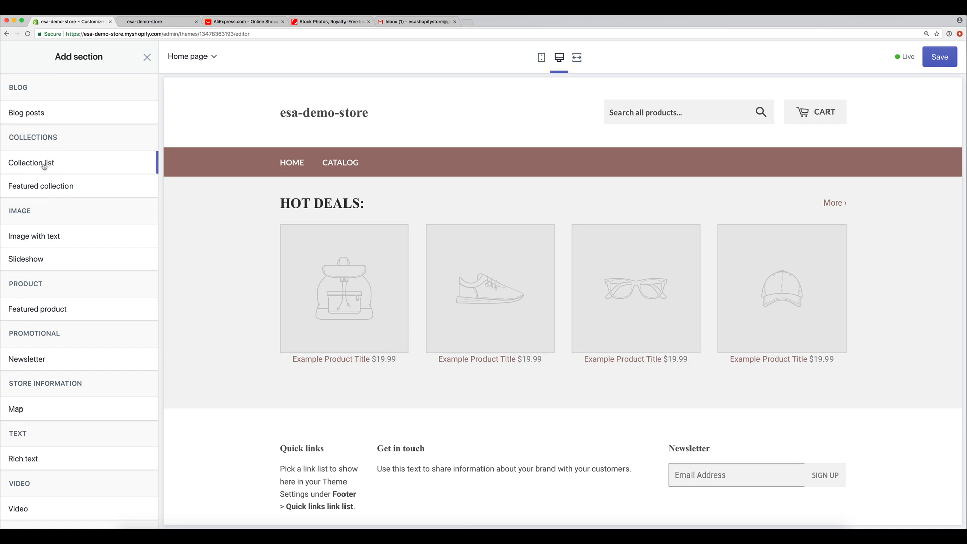
{"action": "left_click", "coordinate": [99, 163]}
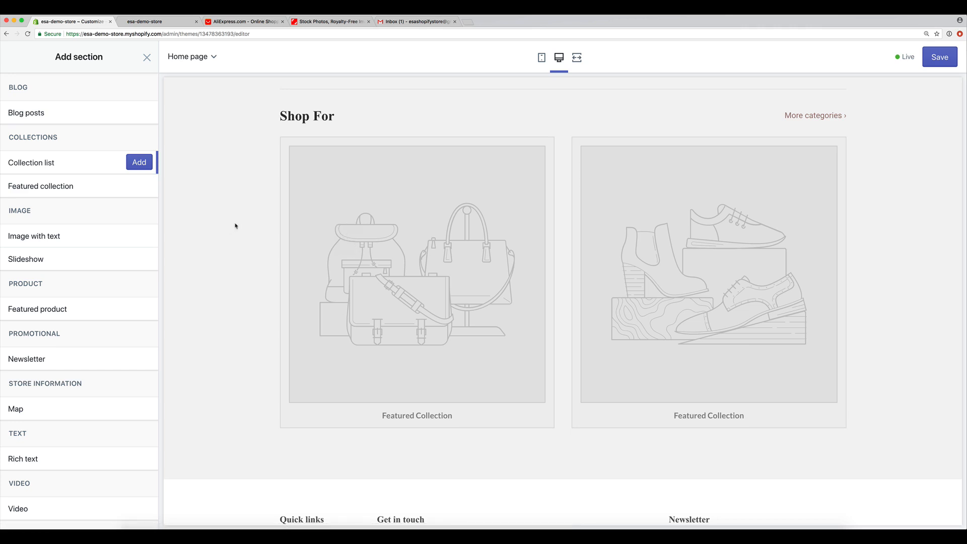
{"action": "left_click", "coordinate": [137, 166]}
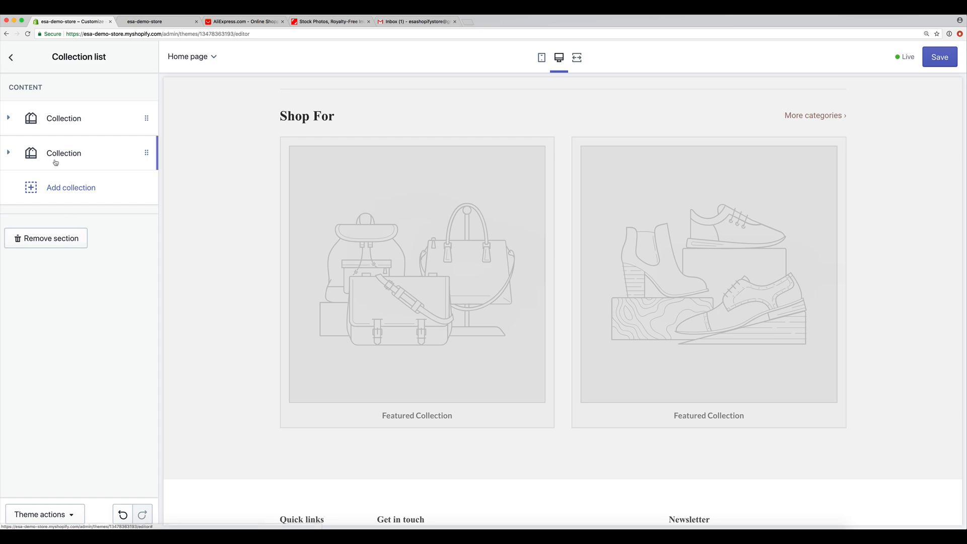
{"action": "left_click", "coordinate": [10, 59]}
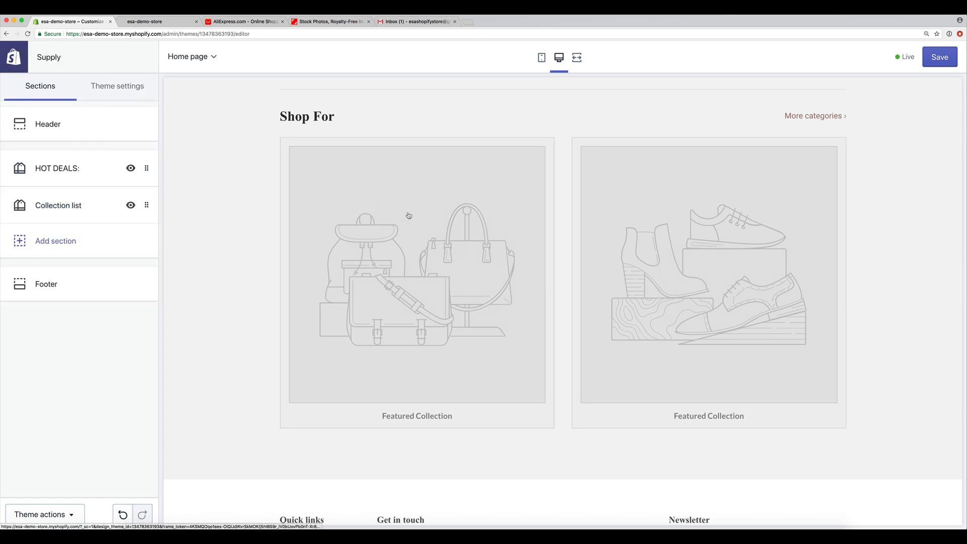
- Review the home page preview, comparing the HOT DEALS: section with the Shop For collection list beneath it
{"action": "scroll", "coordinate": [409, 217], "scroll_direction": "up", "scroll_amount": 6}
{"action": "scroll", "coordinate": [408, 219], "scroll_direction": "down", "scroll_amount": 10}
{"action": "scroll", "coordinate": [405, 219], "scroll_direction": "up", "scroll_amount": 8}
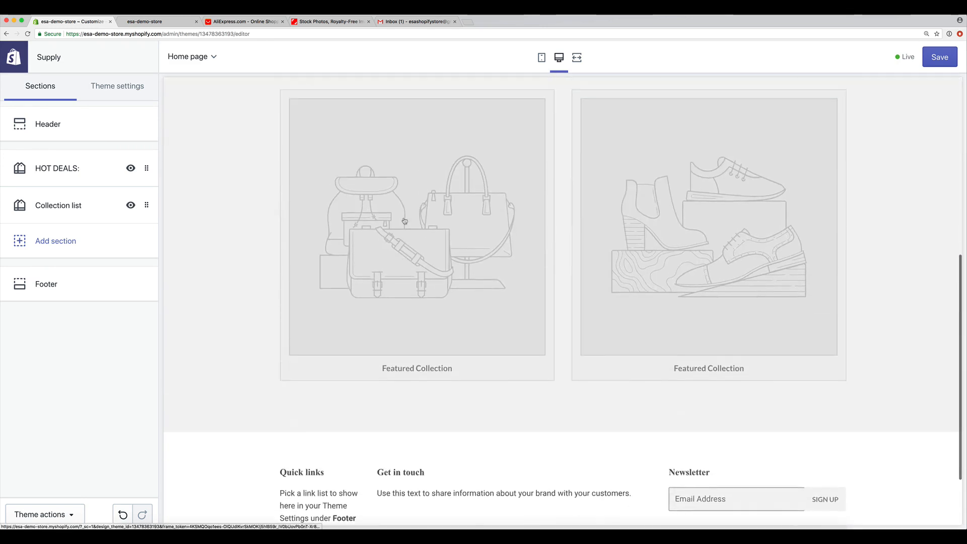
{"action": "scroll", "coordinate": [405, 222], "scroll_direction": "up", "scroll_amount": 3}
{"action": "scroll", "coordinate": [406, 221], "scroll_direction": "down", "scroll_amount": 3}
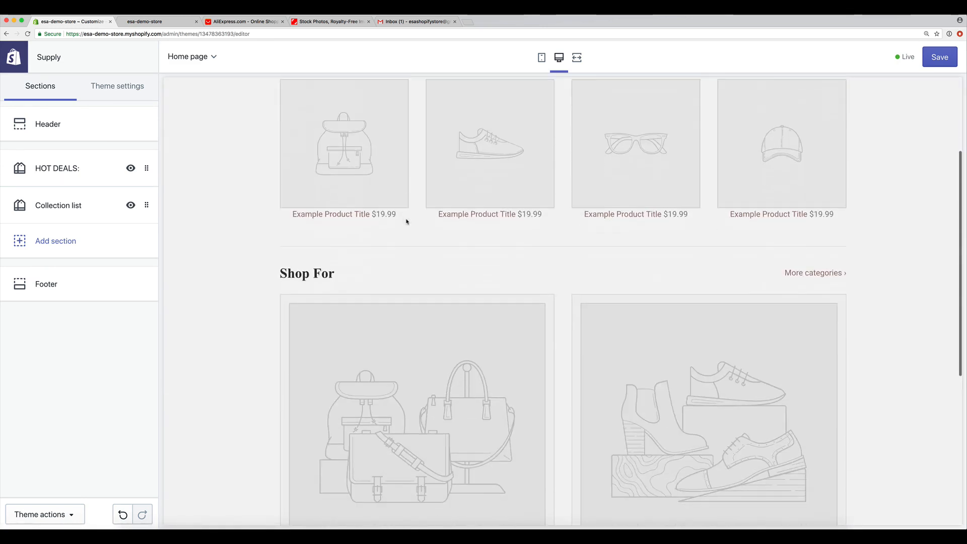
{"action": "scroll", "coordinate": [410, 223], "scroll_direction": "up", "scroll_amount": 3}
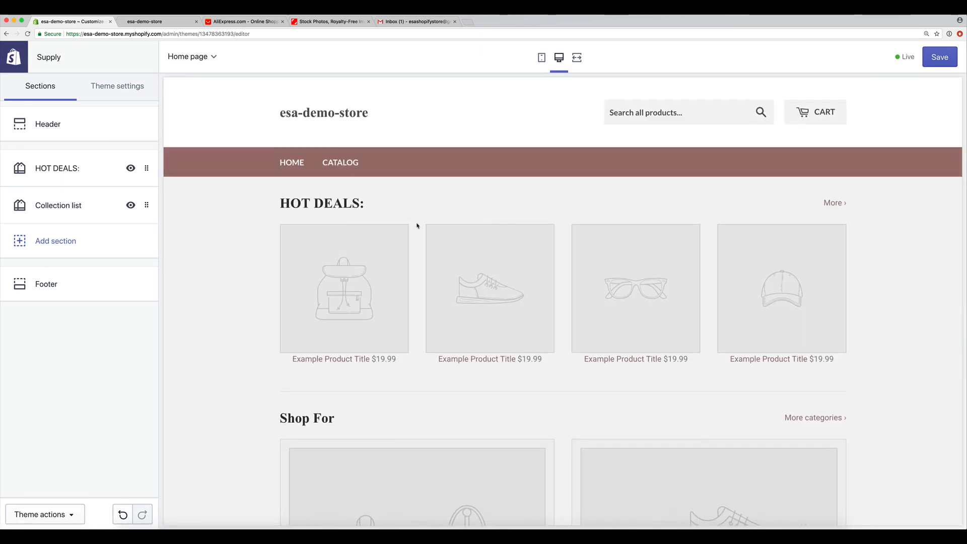
{"action": "scroll", "coordinate": [418, 226], "scroll_direction": "down", "scroll_amount": 2}
{"action": "left_click_drag", "start_coordinate": [275, 152], "coordinate": [398, 154]}
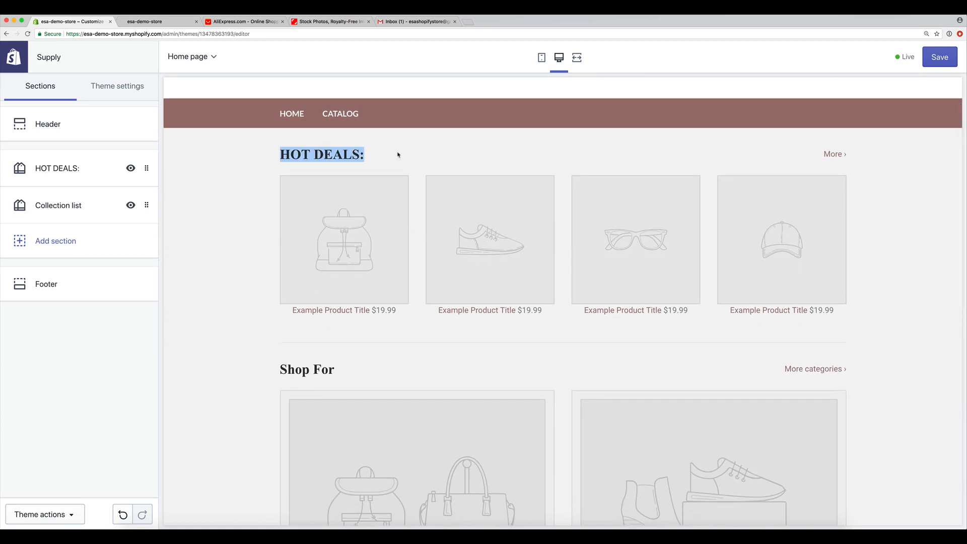
{"action": "scroll", "coordinate": [786, 261], "scroll_direction": "down", "scroll_amount": 3}
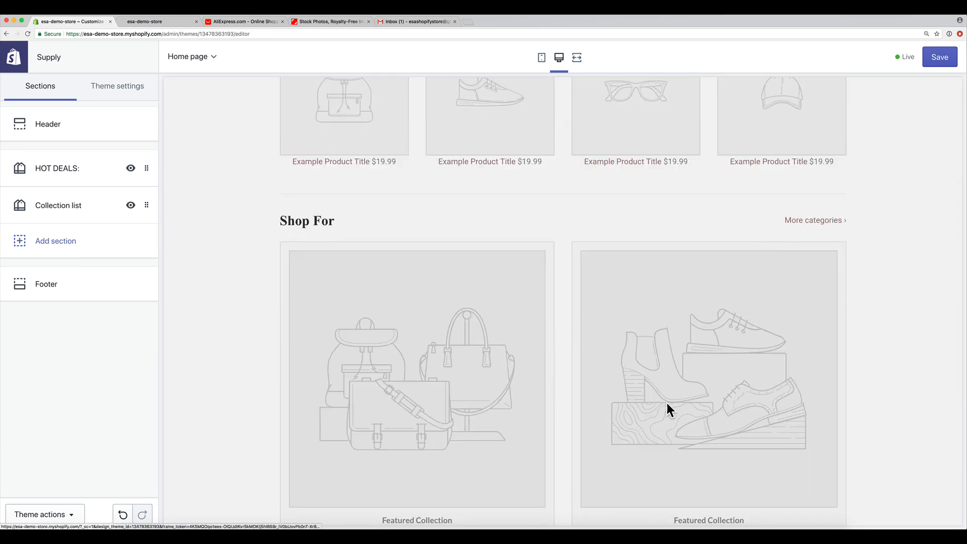
{"action": "scroll", "coordinate": [376, 302], "scroll_direction": "up", "scroll_amount": 4}
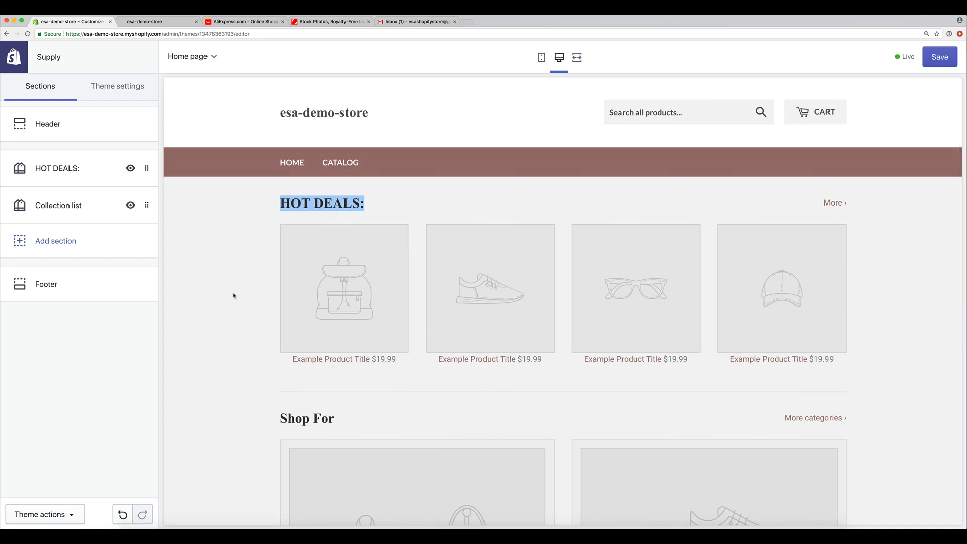
{"action": "left_click", "coordinate": [233, 296]}
{"action": "scroll", "coordinate": [328, 327], "scroll_direction": "down", "scroll_amount": 2}
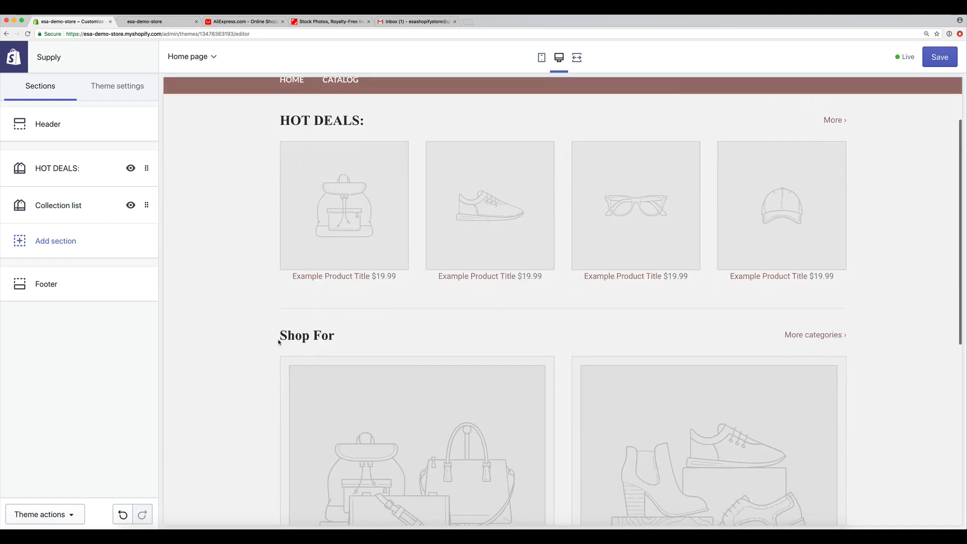
{"action": "left_click_drag", "start_coordinate": [278, 343], "coordinate": [343, 346]}
{"action": "left_click", "coordinate": [244, 334]}
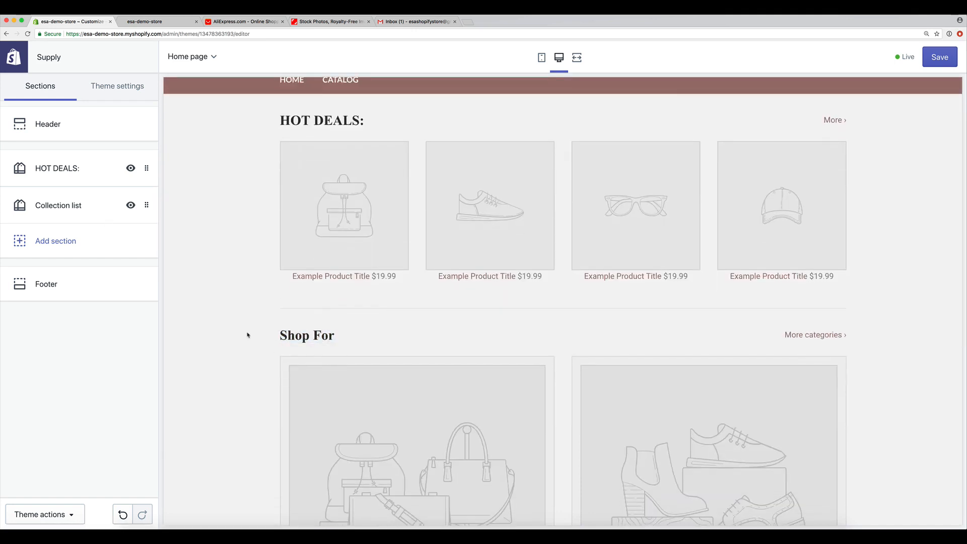
- Move the Collection list section above HOT DEALS: and check the new order in the preview
{"action": "scroll", "coordinate": [248, 335], "scroll_direction": "up", "scroll_amount": 2}
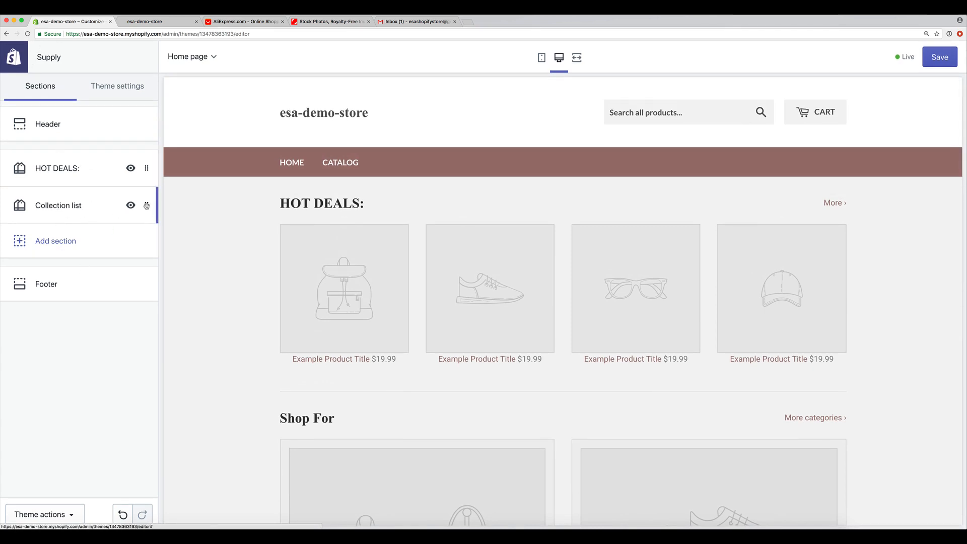
{"action": "left_click_drag", "start_coordinate": [146, 213], "coordinate": [114, 169]}
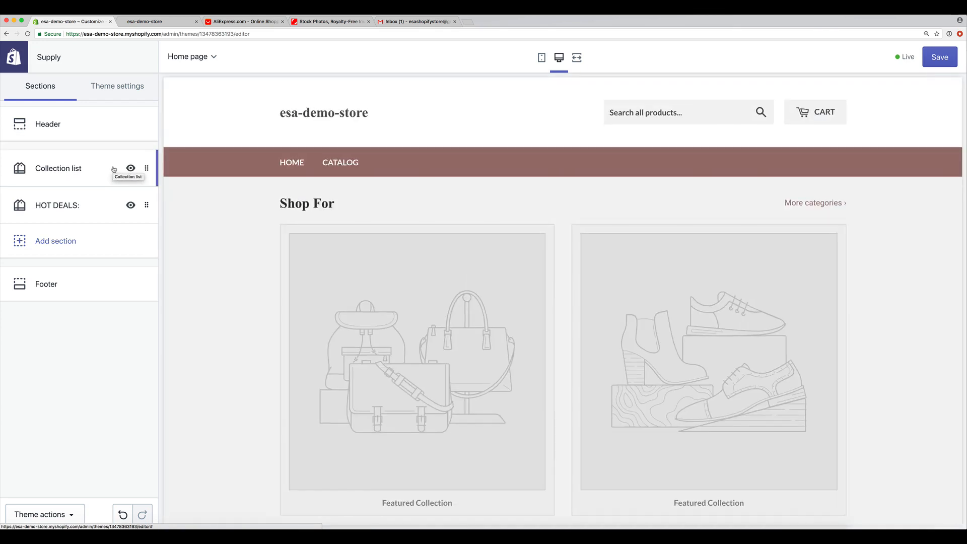
{"action": "scroll", "coordinate": [312, 243], "scroll_direction": "down", "scroll_amount": 6}
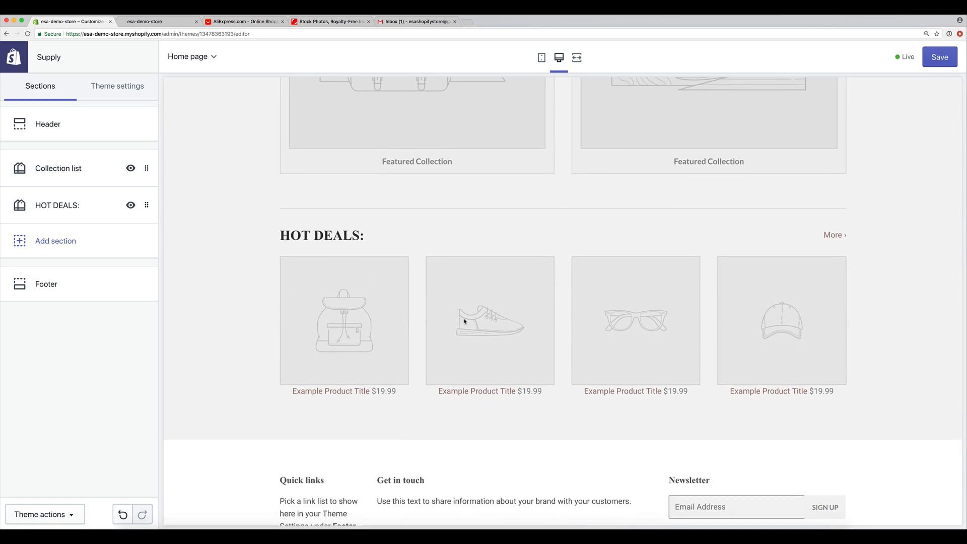
{"action": "scroll", "coordinate": [464, 320], "scroll_direction": "up", "scroll_amount": 3}
{"action": "scroll", "coordinate": [395, 216], "scroll_direction": "up", "scroll_amount": 1}
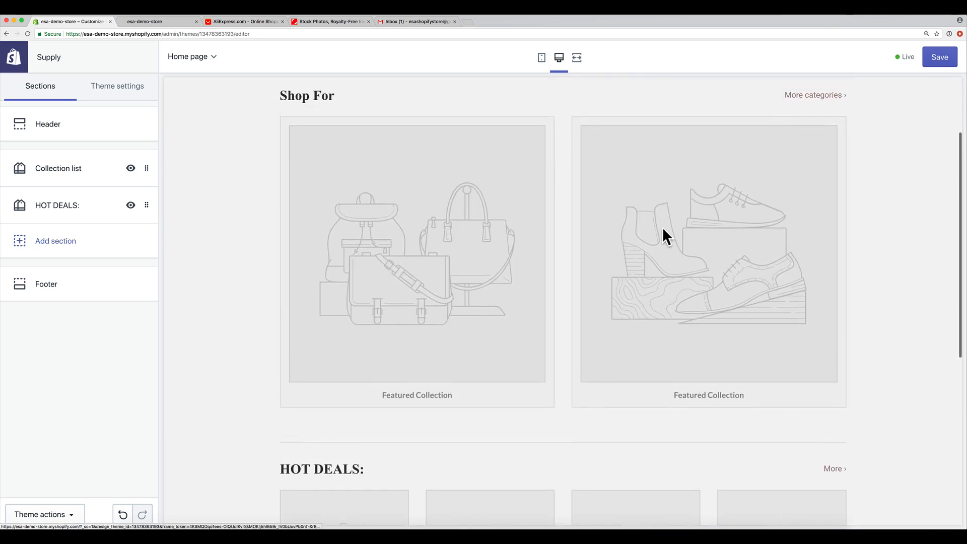
- Examine the rearranged home page preview from the header through Shop For and HOT DEALS: to the footer
{"action": "scroll", "coordinate": [604, 223], "scroll_direction": "down", "scroll_amount": 5}
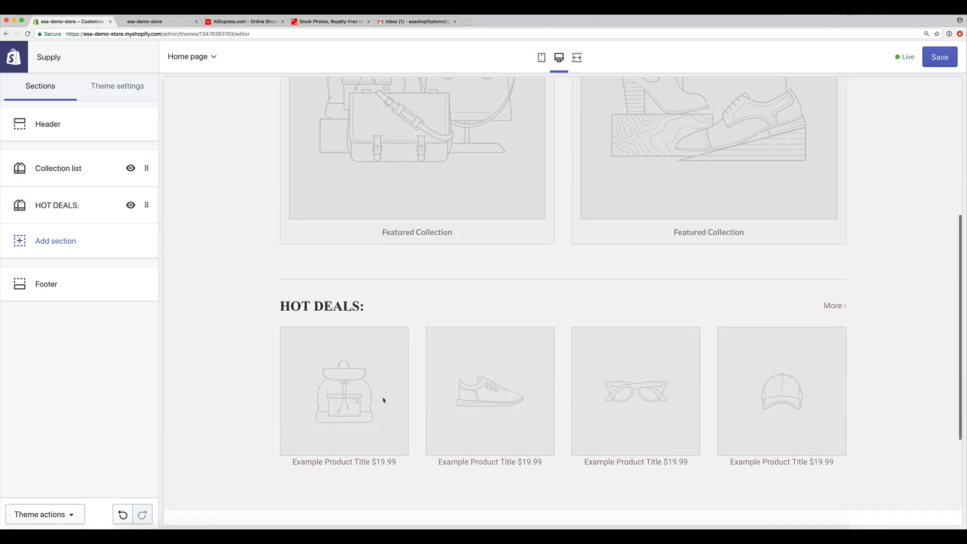
{"action": "scroll", "coordinate": [751, 393], "scroll_direction": "up", "scroll_amount": 5}
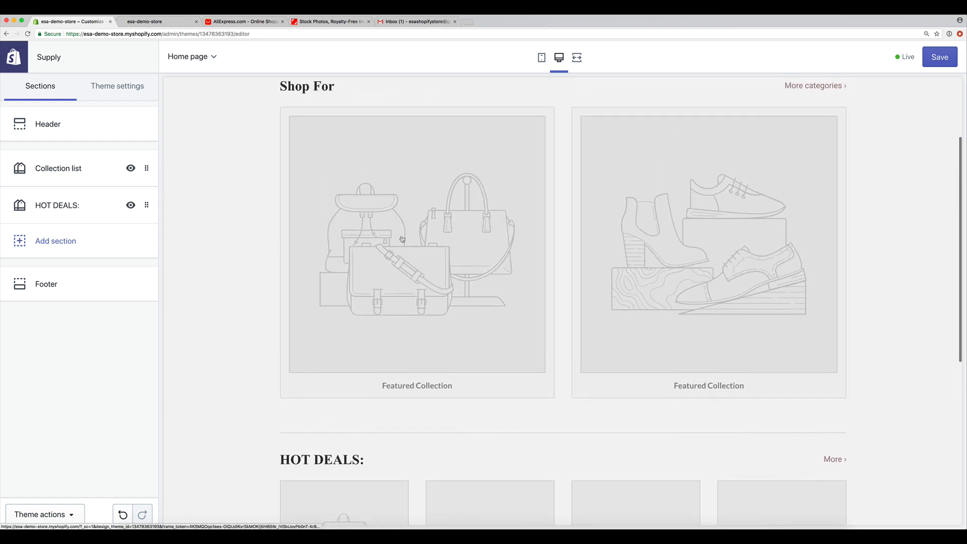
{"action": "scroll", "coordinate": [362, 278], "scroll_direction": "down", "scroll_amount": 3}
{"action": "scroll", "coordinate": [361, 277], "scroll_direction": "down", "scroll_amount": 2}
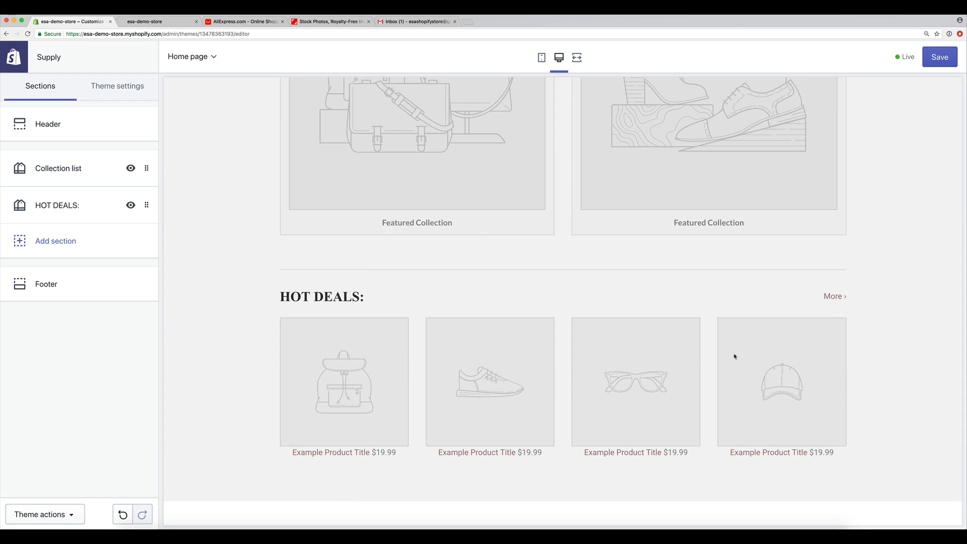
{"action": "scroll", "coordinate": [746, 356], "scroll_direction": "up", "scroll_amount": 6}
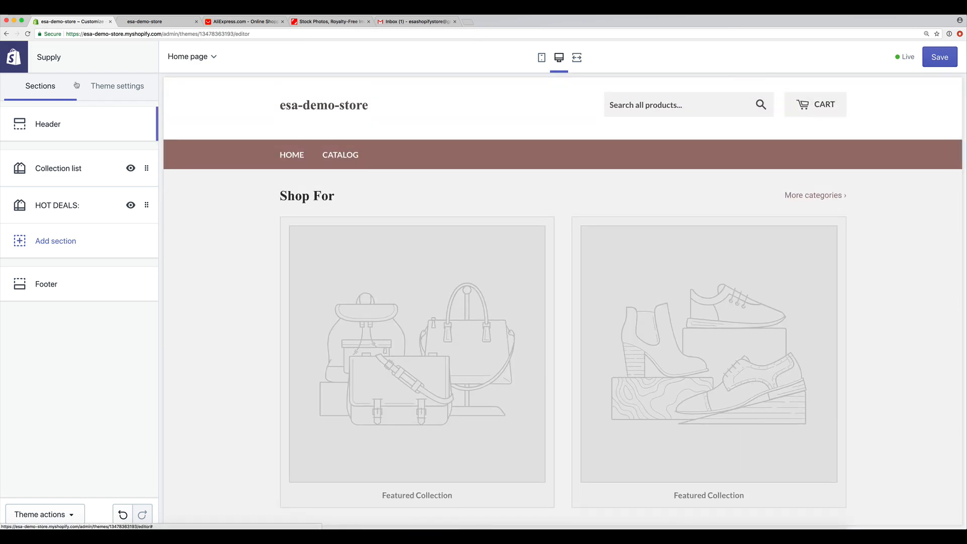
{"action": "scroll", "coordinate": [488, 233], "scroll_direction": "down", "scroll_amount": 6}
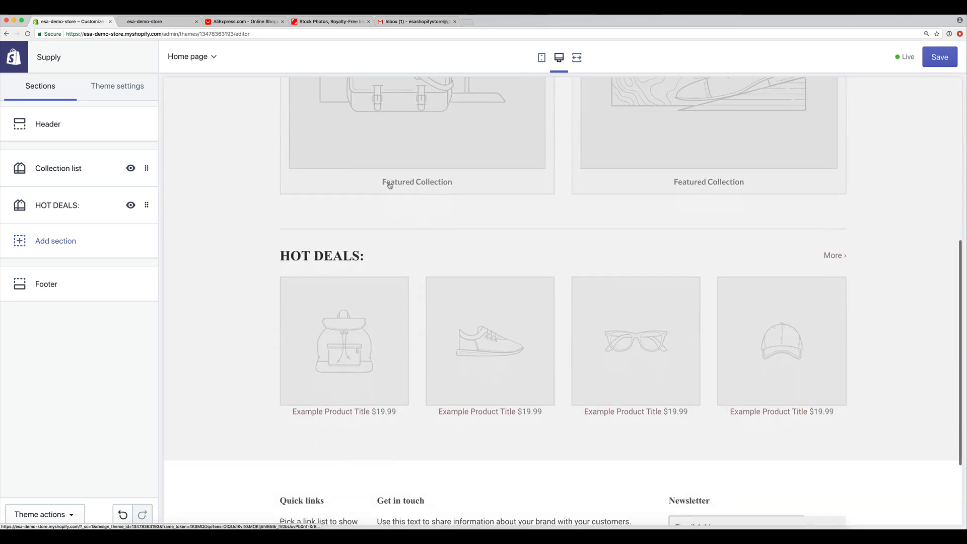
{"action": "scroll", "coordinate": [698, 349], "scroll_direction": "up", "scroll_amount": 4}
{"action": "scroll", "coordinate": [698, 349], "scroll_direction": "up", "scroll_amount": 3}
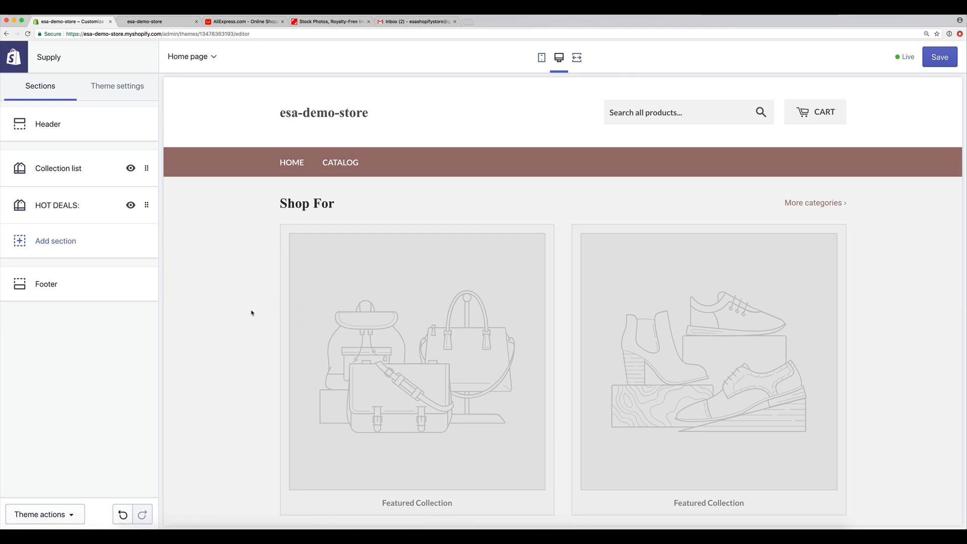
{"action": "scroll", "coordinate": [253, 315], "scroll_direction": "down", "scroll_amount": 1}
{"action": "scroll", "coordinate": [252, 315], "scroll_direction": "down", "scroll_amount": 5}
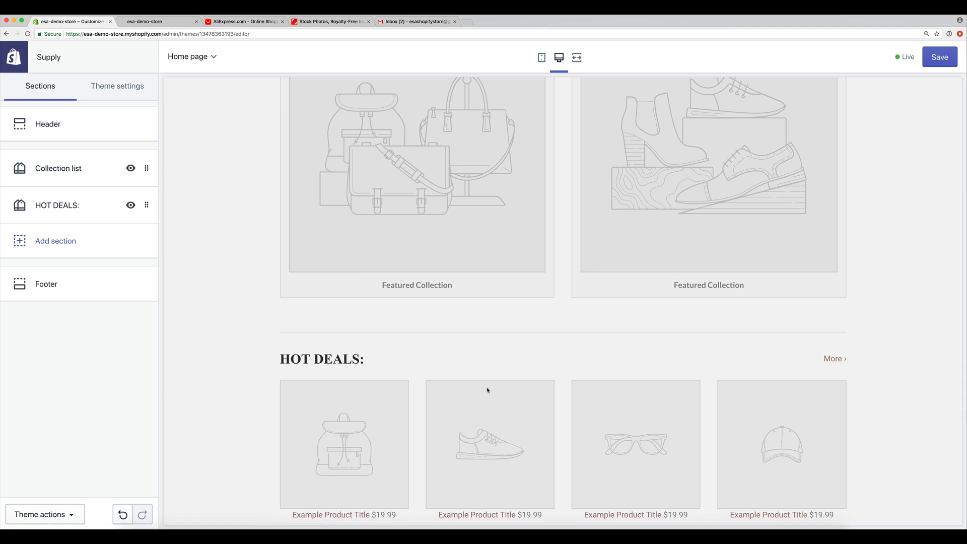
{"action": "scroll", "coordinate": [489, 391], "scroll_direction": "up", "scroll_amount": 5}
{"action": "scroll", "coordinate": [468, 392], "scroll_direction": "down", "scroll_amount": 10}
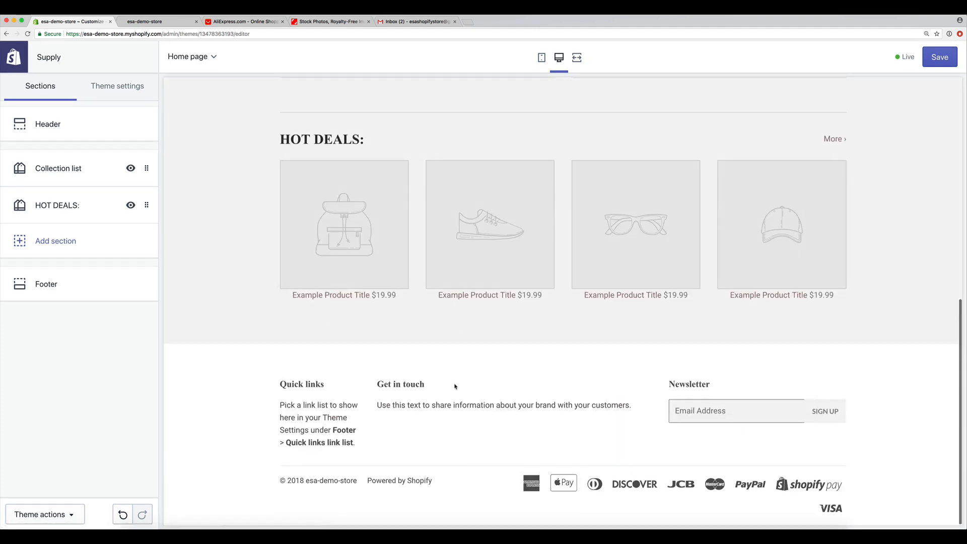
{"action": "scroll", "coordinate": [449, 391], "scroll_direction": "up", "scroll_amount": 10}
{"action": "scroll", "coordinate": [449, 391], "scroll_direction": "up", "scroll_amount": 2}
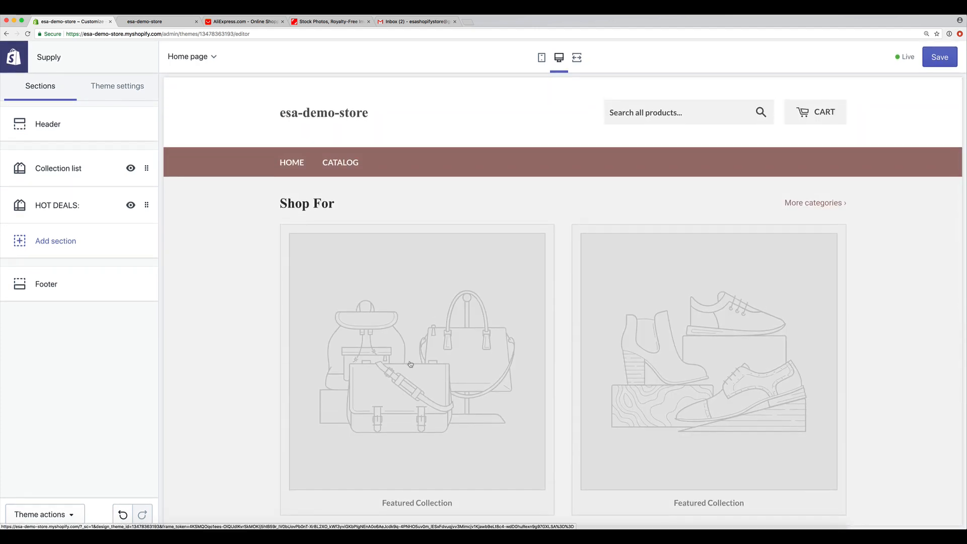
- Open the Colors category of the theme settings and enlarge the browser view for readability
{"action": "left_click", "coordinate": [121, 94]}
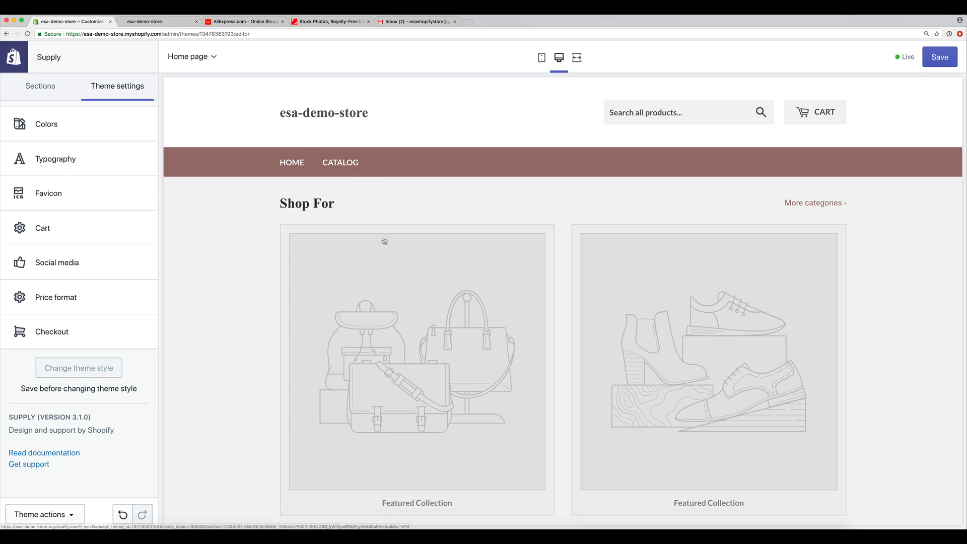
{"action": "scroll", "coordinate": [402, 246], "scroll_direction": "down", "scroll_amount": 4}
{"action": "scroll", "coordinate": [403, 247], "scroll_direction": "down", "scroll_amount": 5}
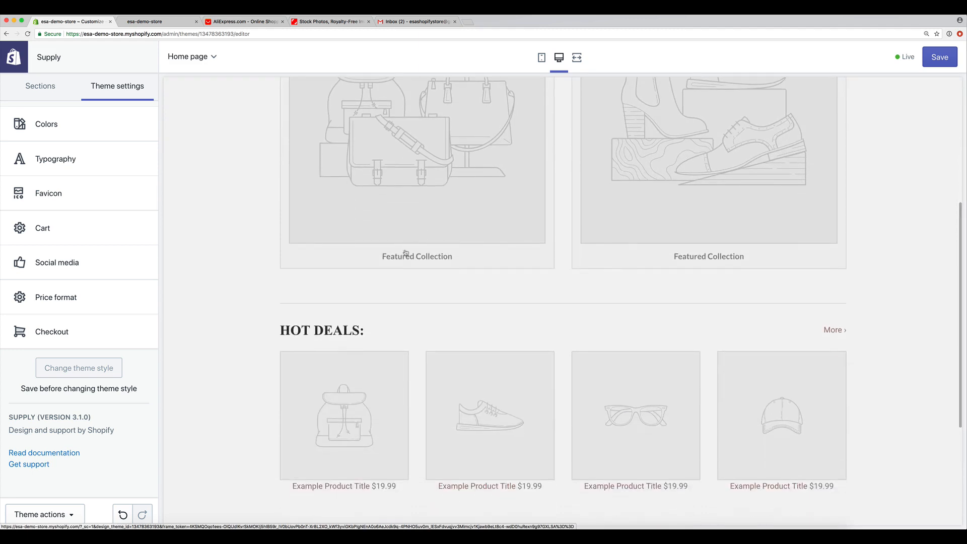
{"action": "scroll", "coordinate": [409, 257], "scroll_direction": "up", "scroll_amount": 6}
{"action": "scroll", "coordinate": [410, 258], "scroll_direction": "up", "scroll_amount": 4}
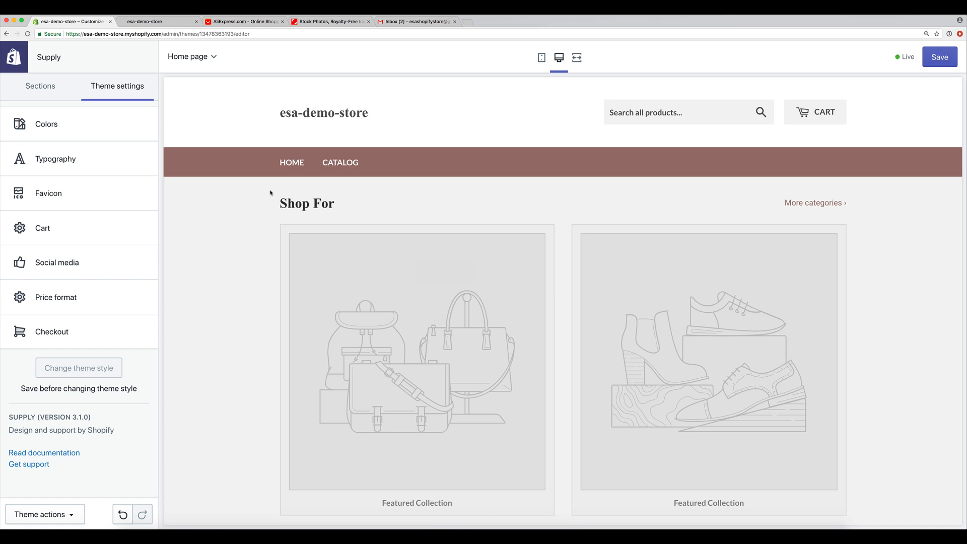
{"action": "left_click", "coordinate": [103, 134]}
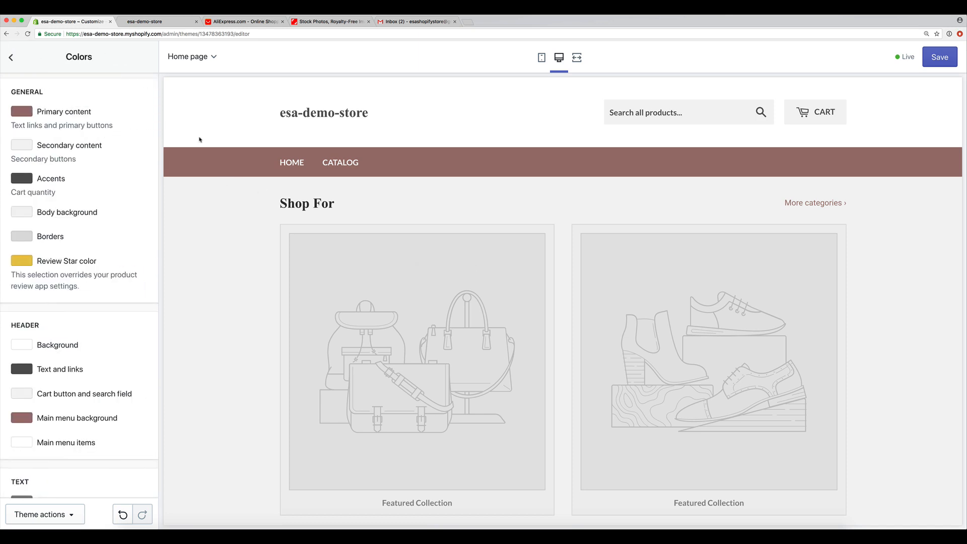
{"action": "key", "text": "super+equal"}
{"action": "key", "text": "super+equal"}
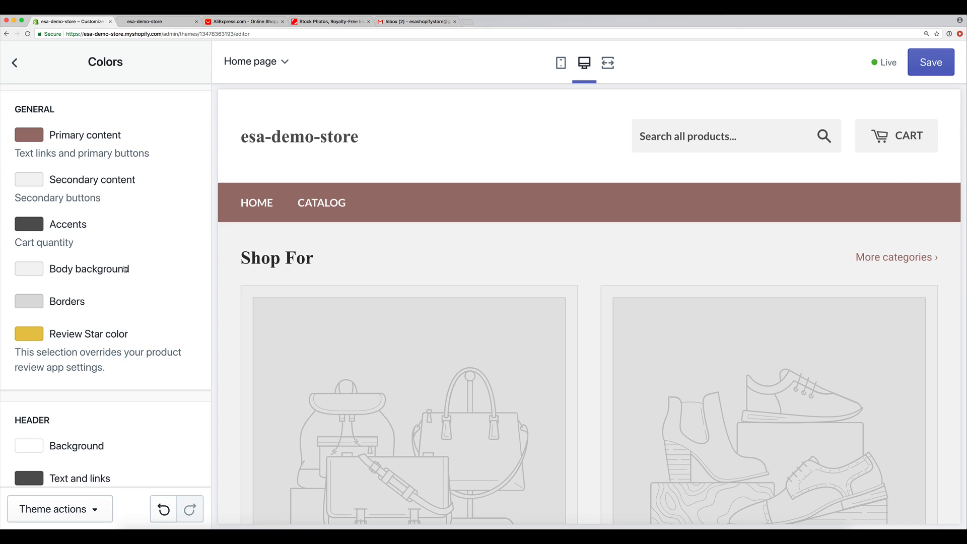
- Examine the available color settings in the General, Header, Text and Footer groups
{"action": "scroll", "coordinate": [124, 269], "scroll_direction": "down", "scroll_amount": 10}
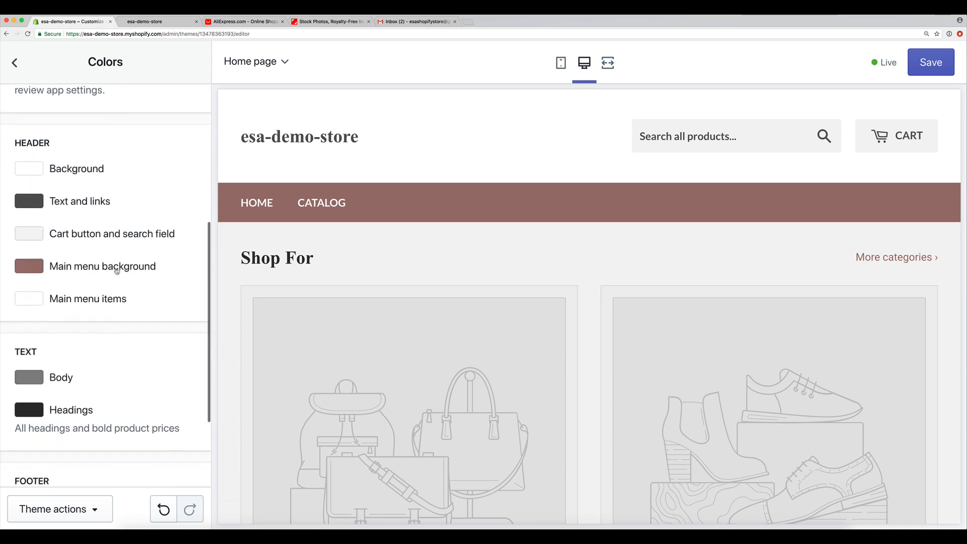
{"action": "scroll", "coordinate": [118, 271], "scroll_direction": "down", "scroll_amount": 5}
{"action": "scroll", "coordinate": [122, 271], "scroll_direction": "up", "scroll_amount": 15}
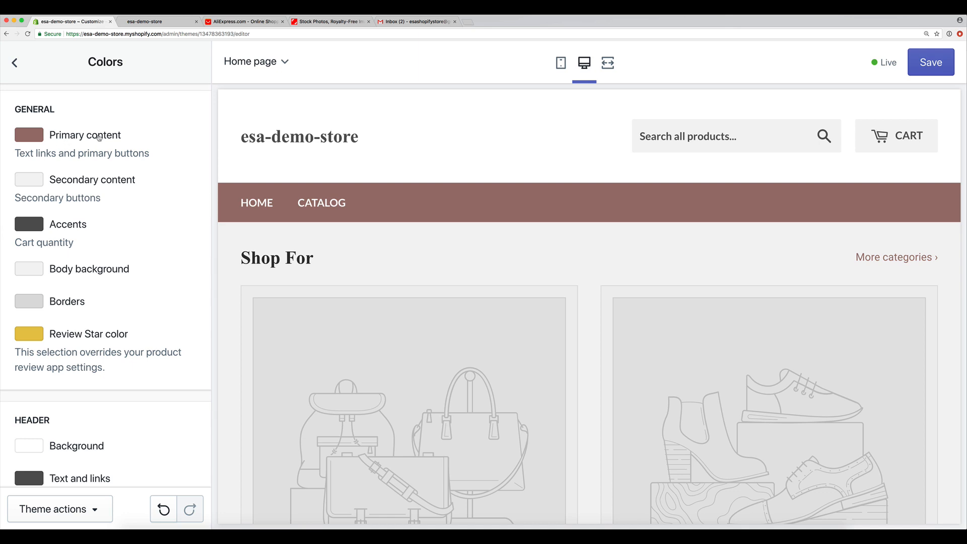
{"action": "scroll", "coordinate": [121, 201], "scroll_direction": "down", "scroll_amount": 5}
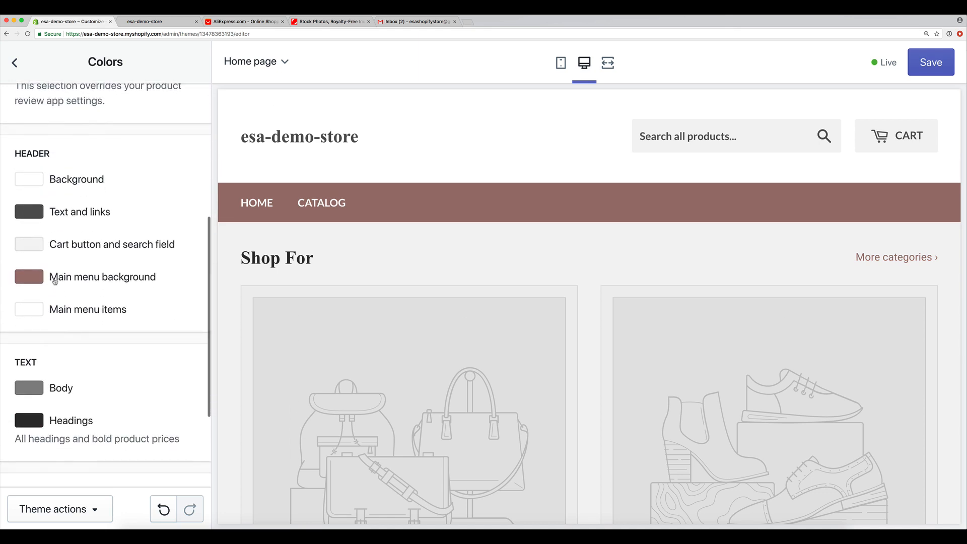
{"action": "scroll", "coordinate": [126, 292], "scroll_direction": "up", "scroll_amount": 5}
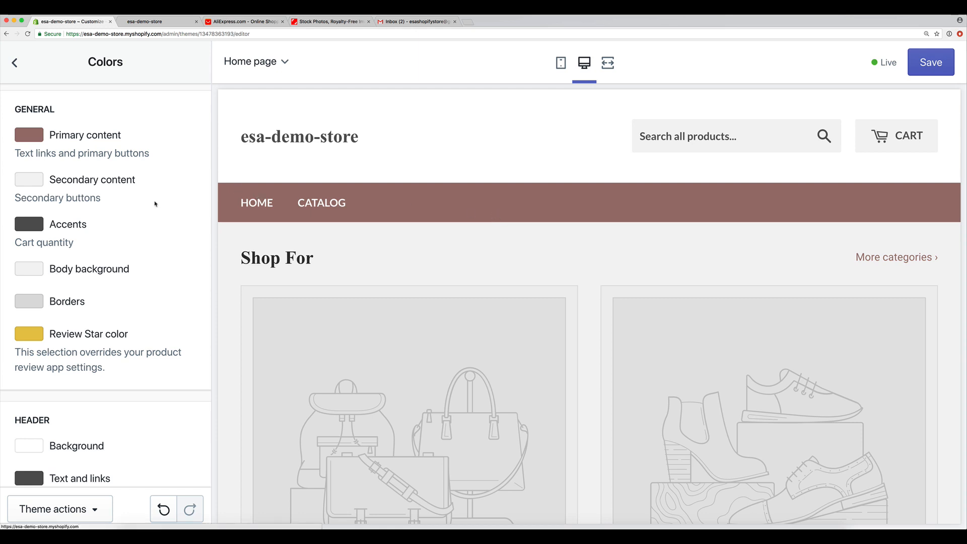
{"action": "scroll", "coordinate": [96, 195], "scroll_direction": "down", "scroll_amount": 1}
{"action": "scroll", "coordinate": [96, 195], "scroll_direction": "down", "scroll_amount": 5}
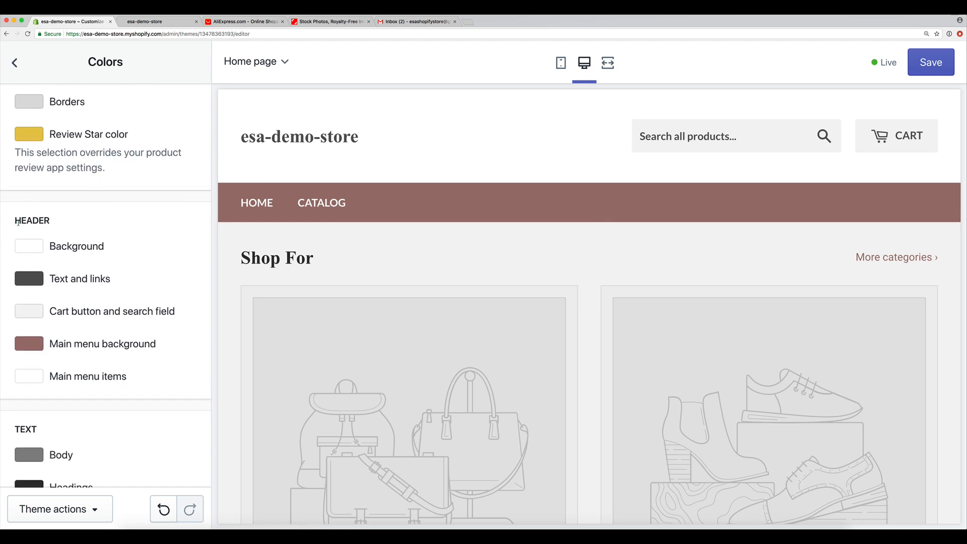
{"action": "left_click_drag", "start_coordinate": [18, 223], "coordinate": [59, 222]}
{"action": "scroll", "coordinate": [114, 282], "scroll_direction": "up", "scroll_amount": 5}
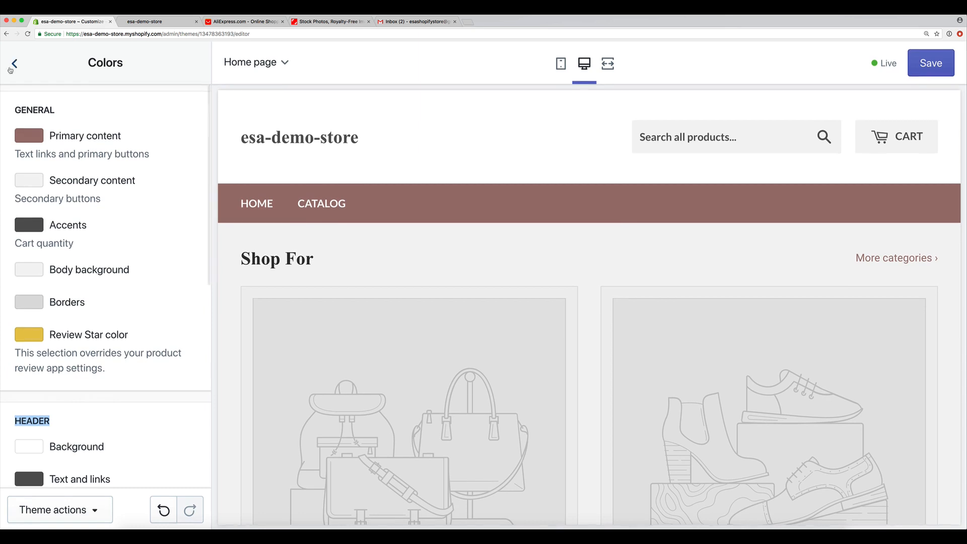
- Set the header's main menu background color to black, #000000
{"action": "scroll", "coordinate": [110, 184], "scroll_direction": "down", "scroll_amount": 6}
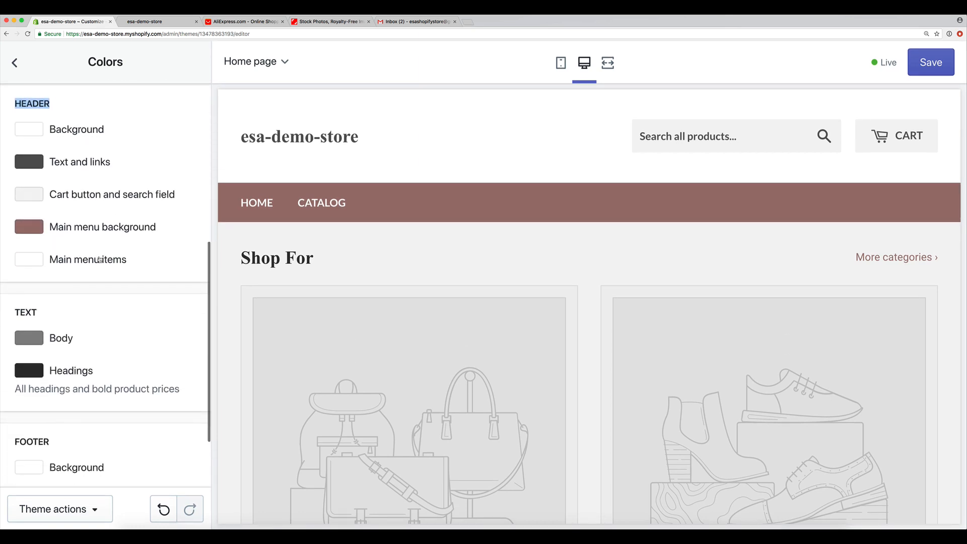
{"action": "scroll", "coordinate": [98, 259], "scroll_direction": "up", "scroll_amount": 2}
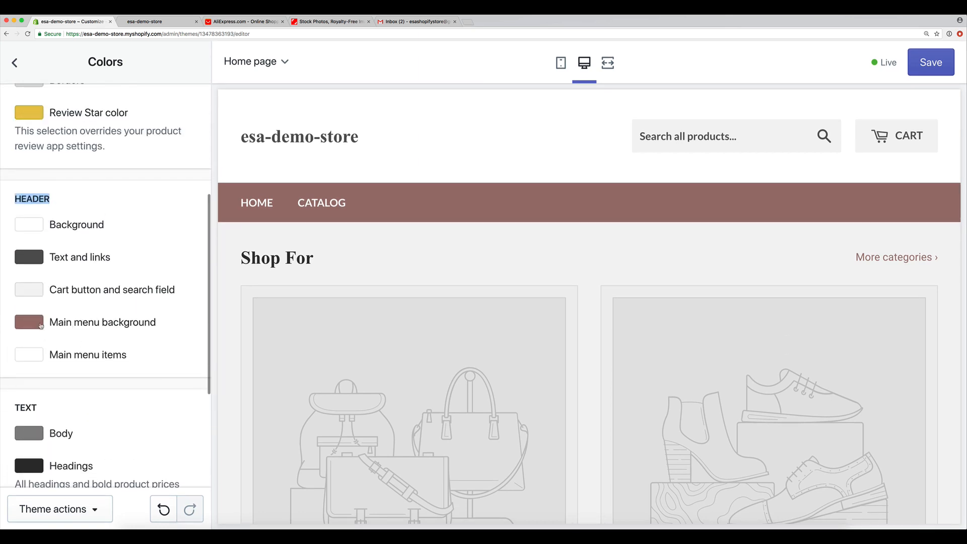
{"action": "left_click", "coordinate": [44, 326]}
{"action": "left_click_drag", "start_coordinate": [51, 389], "coordinate": [185, 474]}
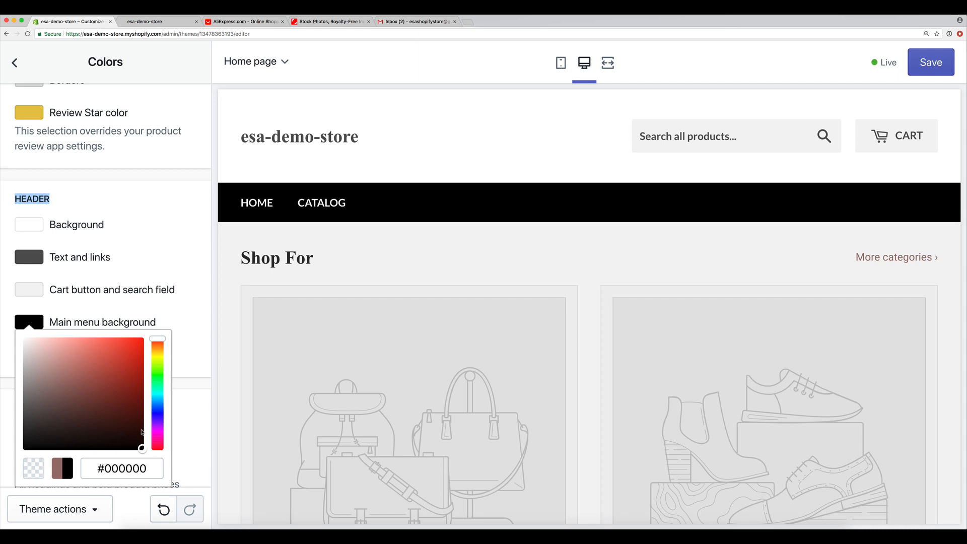
- Set the header's main menu background color to green, #1dad53
{"action": "left_click", "coordinate": [156, 377]}
{"action": "left_click_drag", "start_coordinate": [138, 372], "coordinate": [105, 396]}
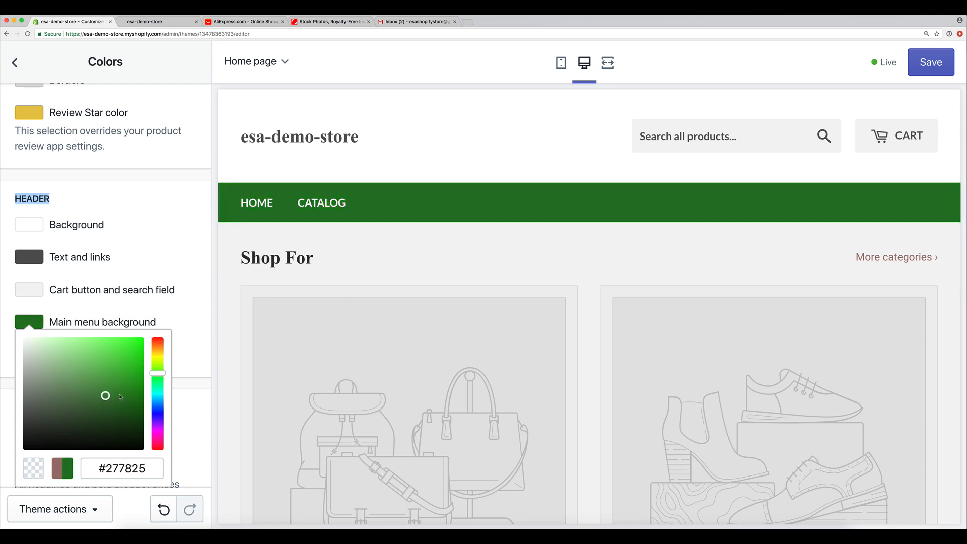
{"action": "left_click", "coordinate": [157, 378]}
{"action": "left_click_drag", "start_coordinate": [157, 379], "coordinate": [123, 376]}
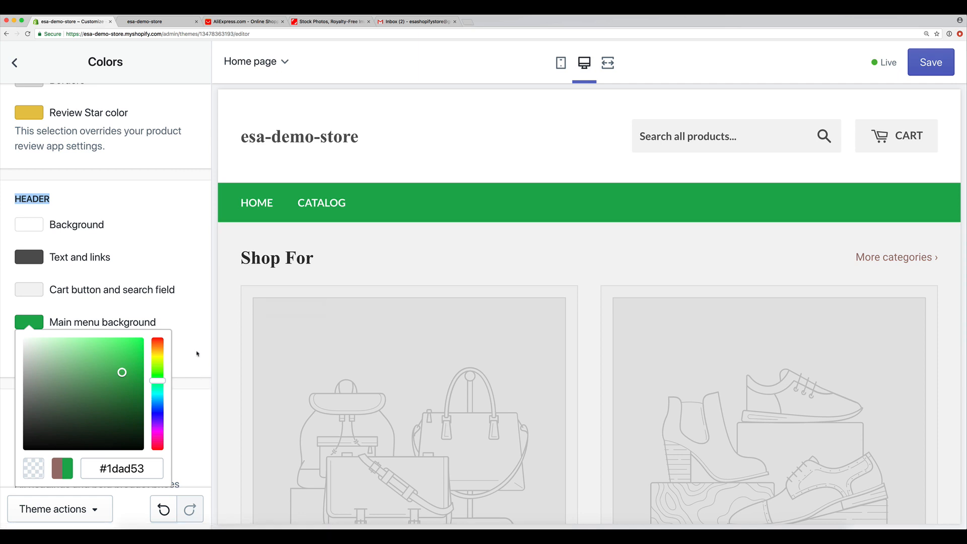
{"action": "left_click", "coordinate": [198, 354]}
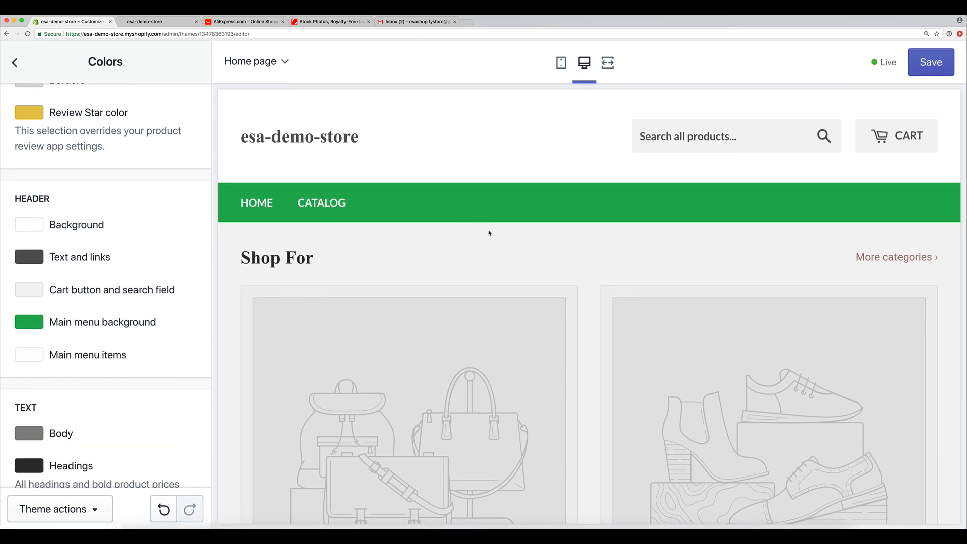
- Examine the home page preview down to the footer and the General, Header and Text color settings
{"action": "scroll", "coordinate": [488, 231], "scroll_direction": "down", "scroll_amount": 6}
{"action": "scroll", "coordinate": [404, 288], "scroll_direction": "down", "scroll_amount": 6}
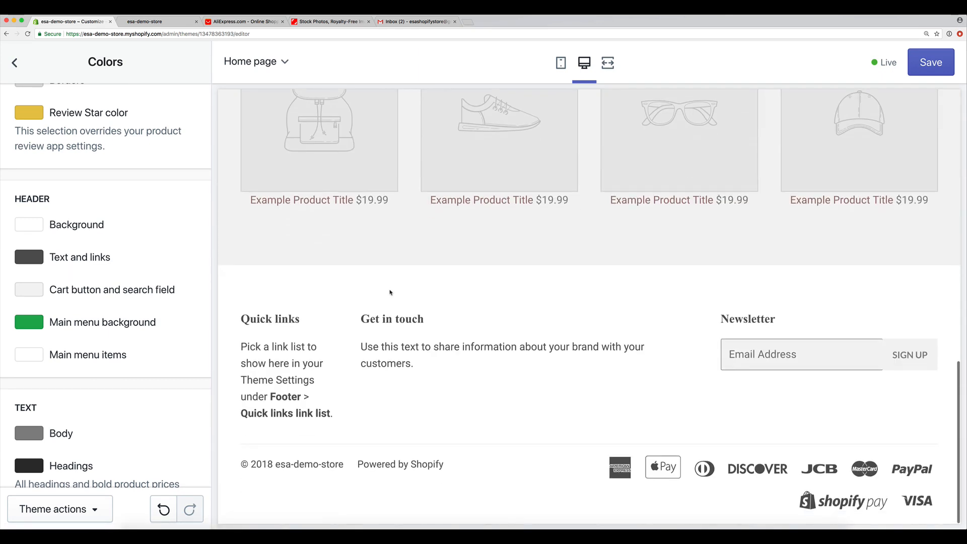
{"action": "scroll", "coordinate": [502, 283], "scroll_direction": "up", "scroll_amount": 2}
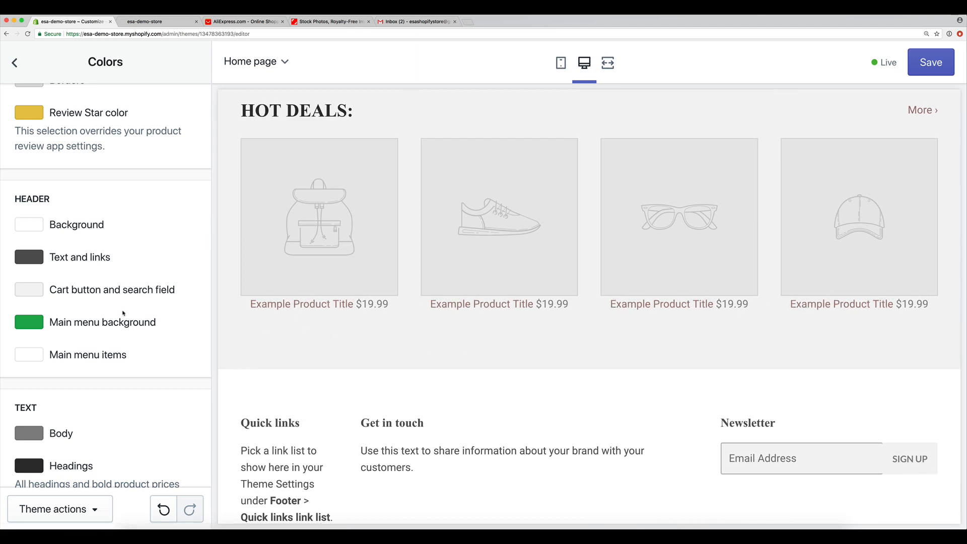
{"action": "scroll", "coordinate": [126, 313], "scroll_direction": "down", "scroll_amount": 2}
{"action": "scroll", "coordinate": [130, 315], "scroll_direction": "up", "scroll_amount": 4}
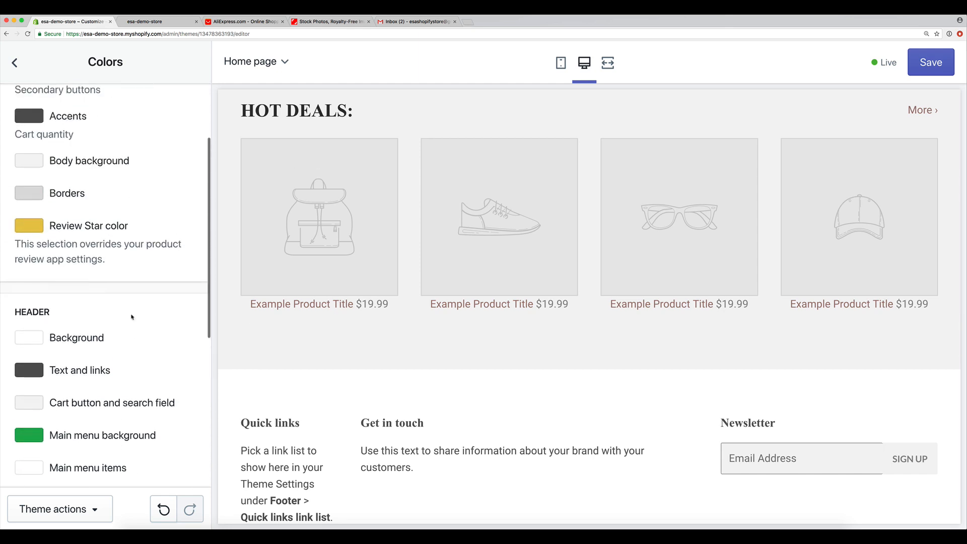
{"action": "scroll", "coordinate": [132, 316], "scroll_direction": "up", "scroll_amount": 3}
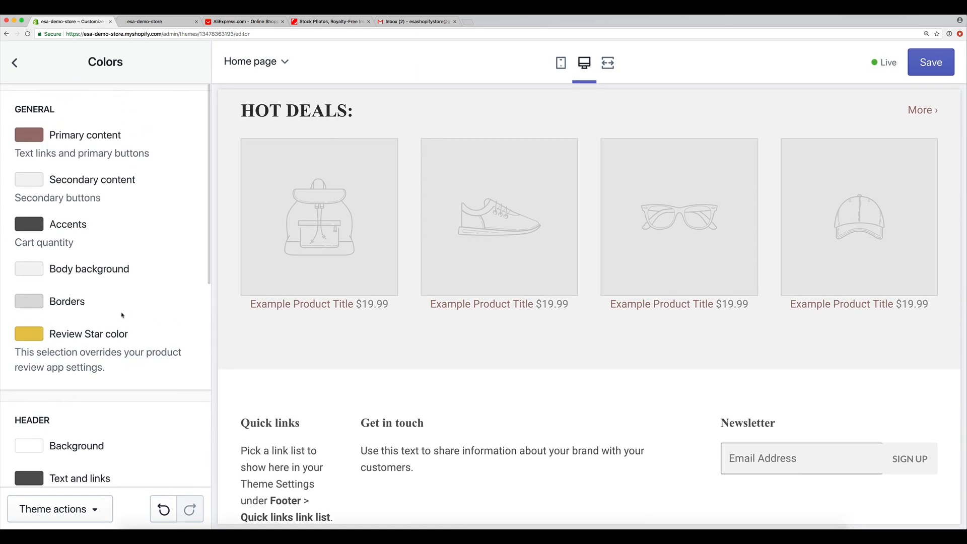
{"action": "scroll", "coordinate": [126, 315], "scroll_direction": "down", "scroll_amount": 5}
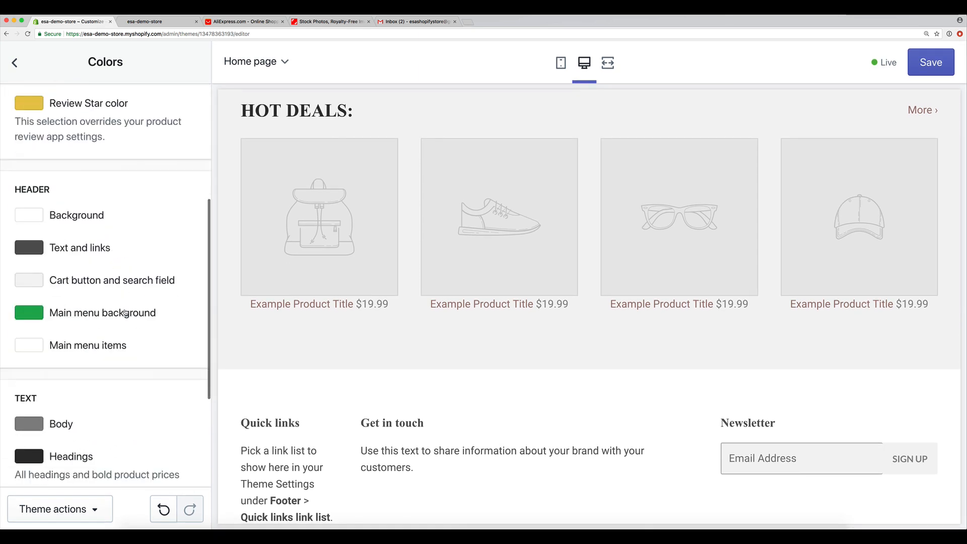
{"action": "scroll", "coordinate": [127, 313], "scroll_direction": "up", "scroll_amount": 5}
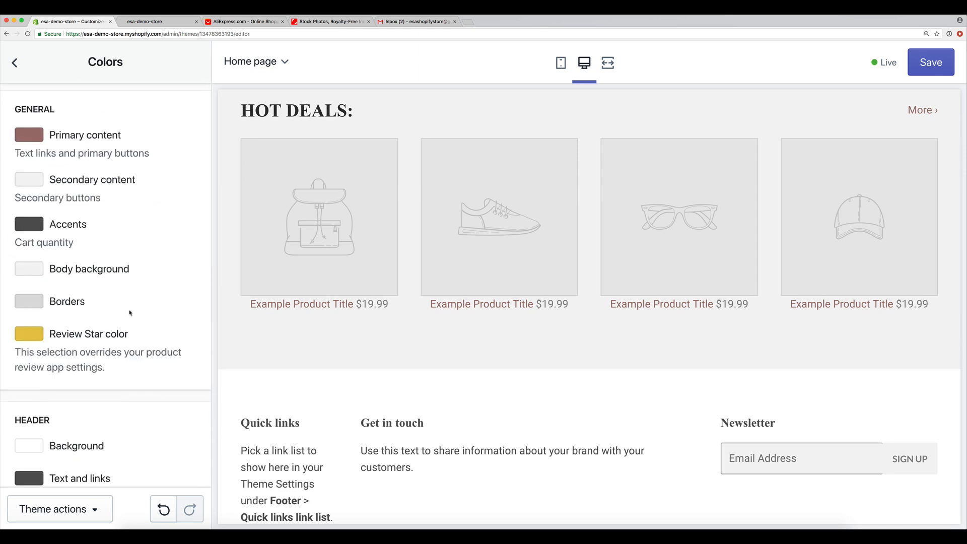
{"action": "scroll", "coordinate": [128, 313], "scroll_direction": "down", "scroll_amount": 1}
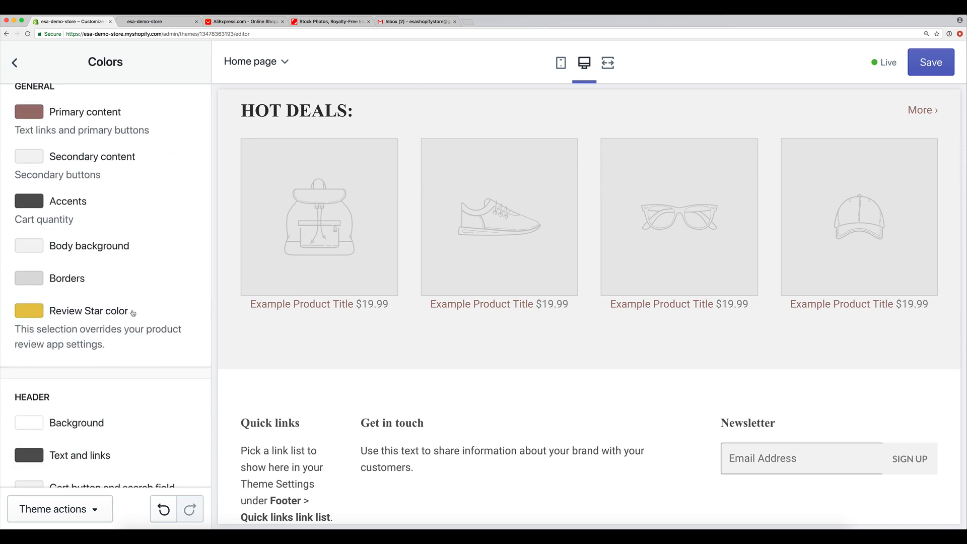
{"action": "scroll", "coordinate": [136, 316], "scroll_direction": "up", "scroll_amount": 1}
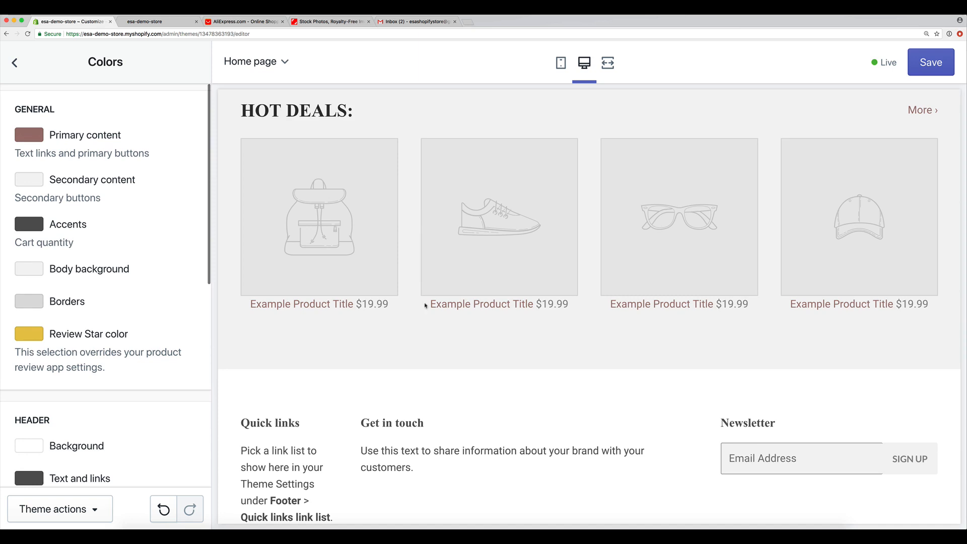
- Set the General group's primary content color, used for text links and primary buttons, to black
{"action": "scroll", "coordinate": [421, 303], "scroll_direction": "up", "scroll_amount": 5}
{"action": "scroll", "coordinate": [418, 252], "scroll_direction": "down", "scroll_amount": 5}
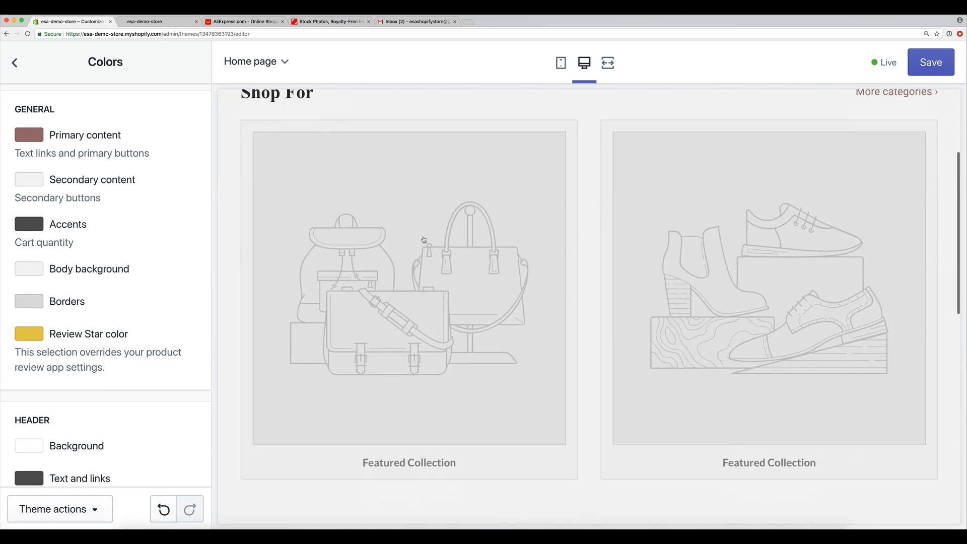
{"action": "scroll", "coordinate": [418, 239], "scroll_direction": "down", "scroll_amount": 5}
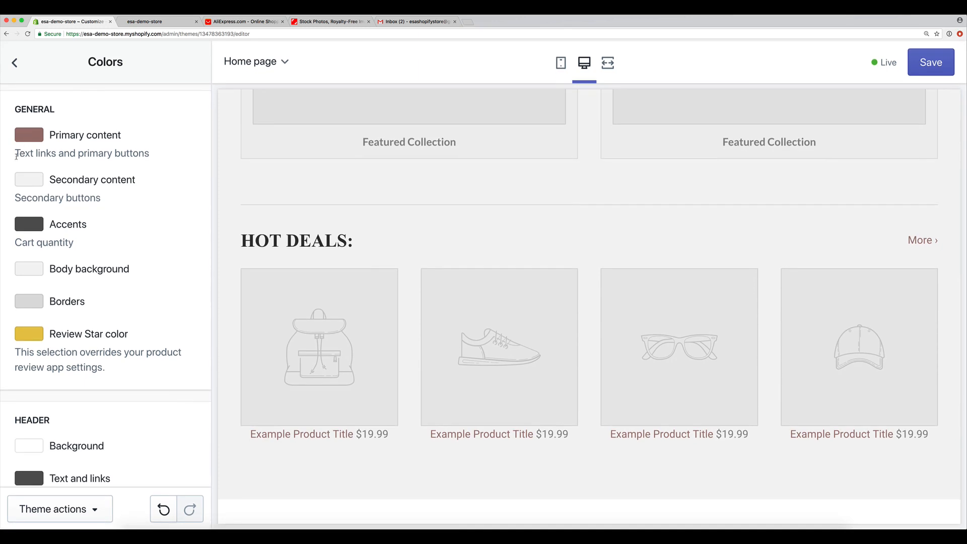
{"action": "left_click", "coordinate": [39, 143]}
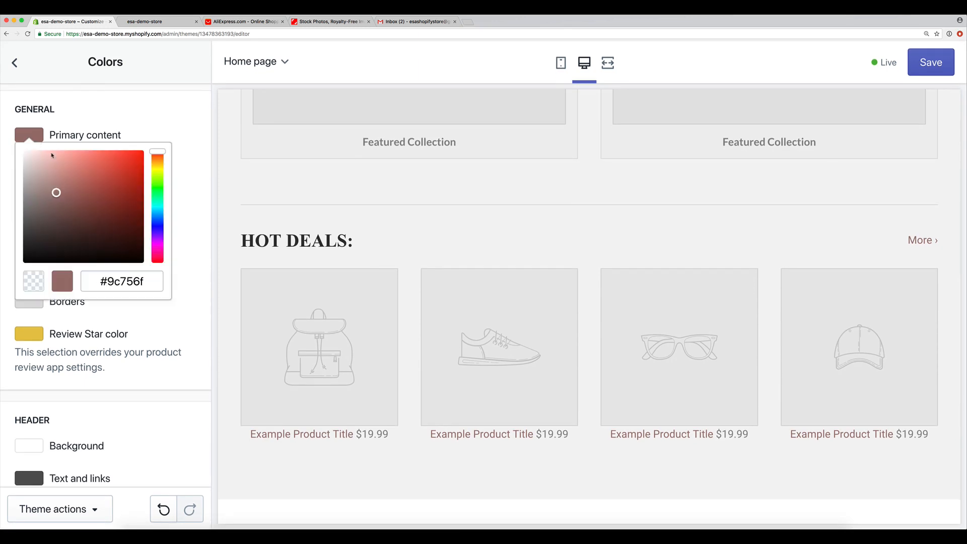
{"action": "left_click_drag", "start_coordinate": [67, 205], "coordinate": [200, 276]}
{"action": "left_click", "coordinate": [192, 275]}
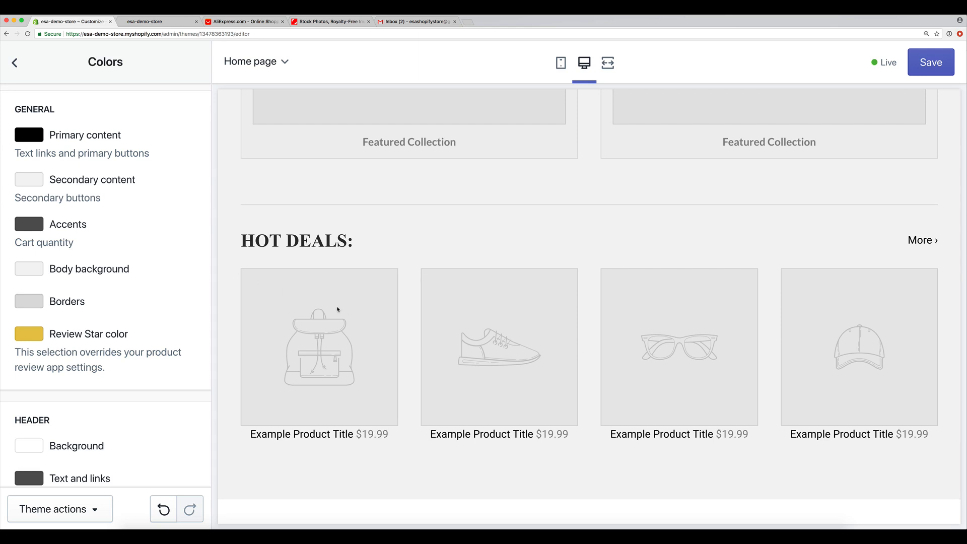
- Examine the link colors in the home page preview from header to footer and go to the Header color settings
{"action": "scroll", "coordinate": [338, 310], "scroll_direction": "up", "scroll_amount": 10}
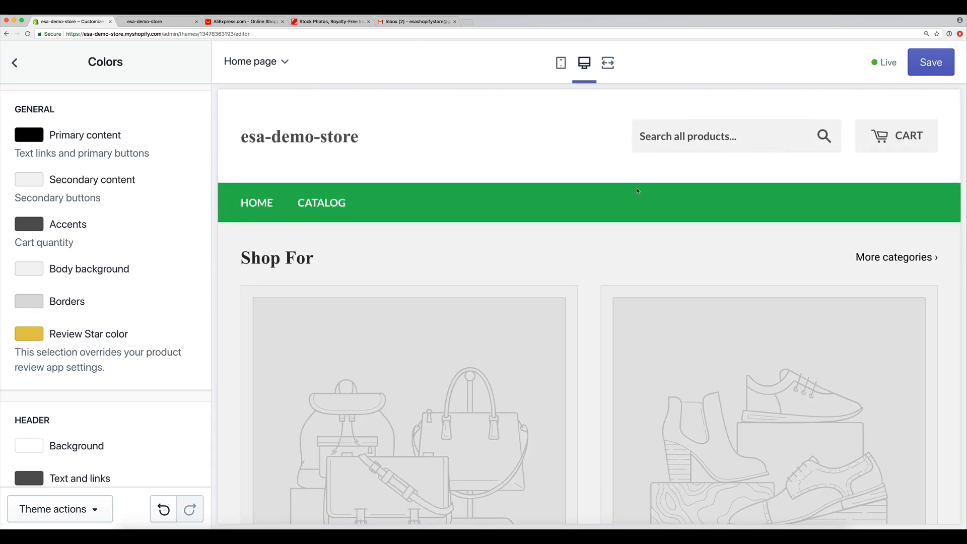
{"action": "scroll", "coordinate": [672, 229], "scroll_direction": "down", "scroll_amount": 10}
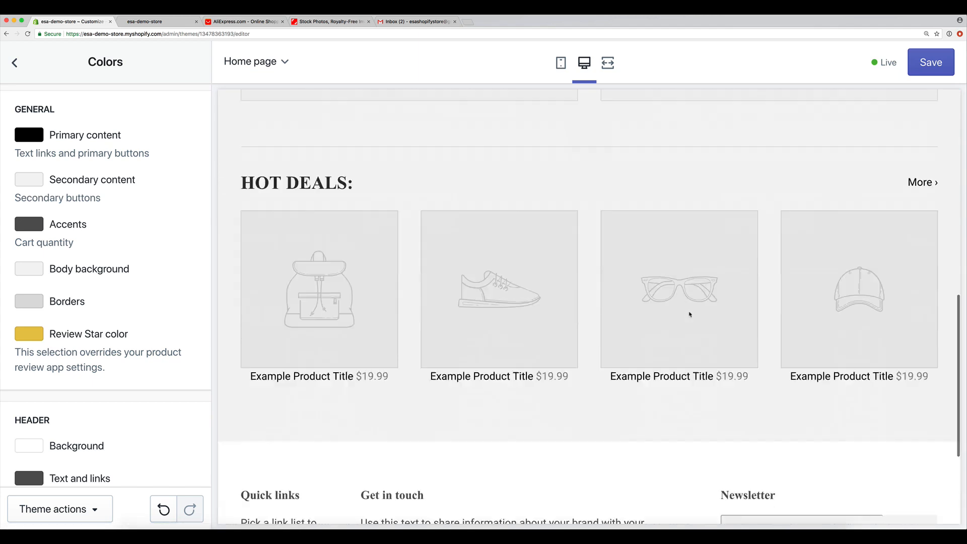
{"action": "scroll", "coordinate": [655, 297], "scroll_direction": "down", "scroll_amount": 3}
{"action": "scroll", "coordinate": [604, 312], "scroll_direction": "up", "scroll_amount": 10}
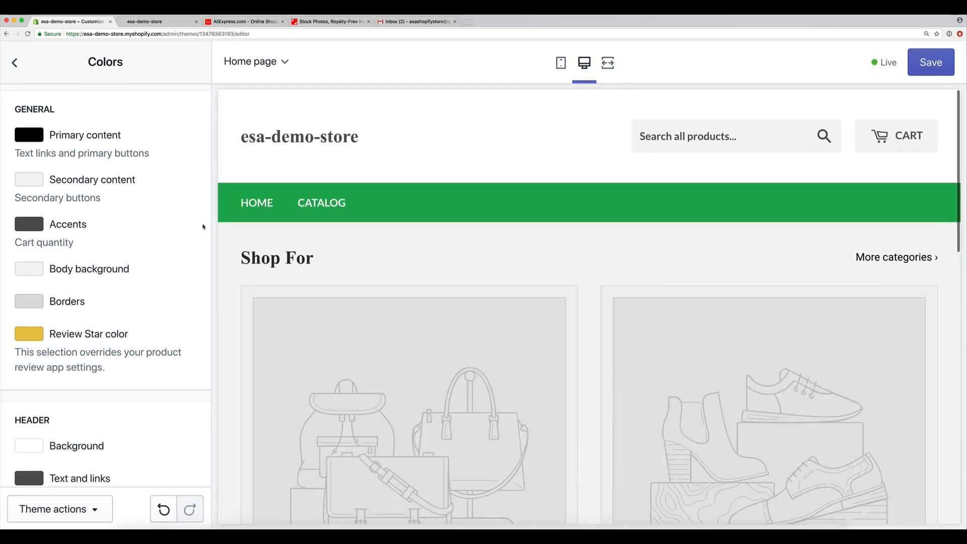
{"action": "scroll", "coordinate": [119, 267], "scroll_direction": "down", "scroll_amount": 5}
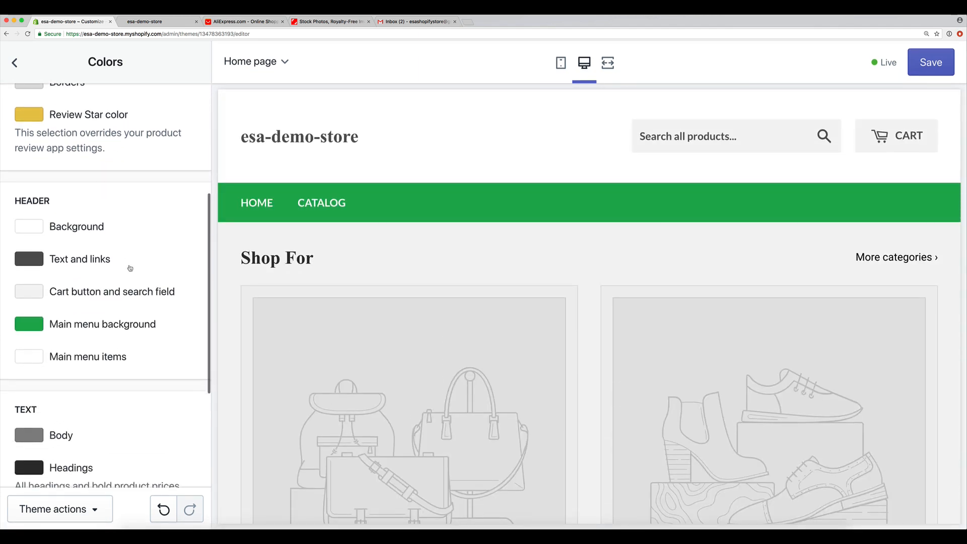
{"action": "scroll", "coordinate": [33, 228], "scroll_direction": "down", "scroll_amount": 1}
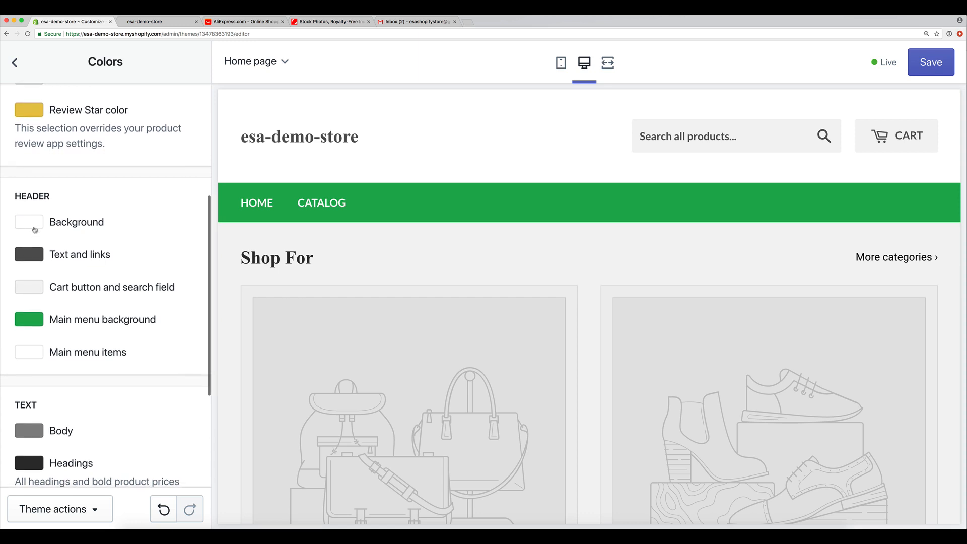
- Try out the header background color, ending on white, #ffffff, and view the header's text and links color
{"action": "left_click", "coordinate": [60, 222]}
{"action": "left_click_drag", "start_coordinate": [86, 267], "coordinate": [2, 217]}
{"action": "left_click", "coordinate": [2, 216]}
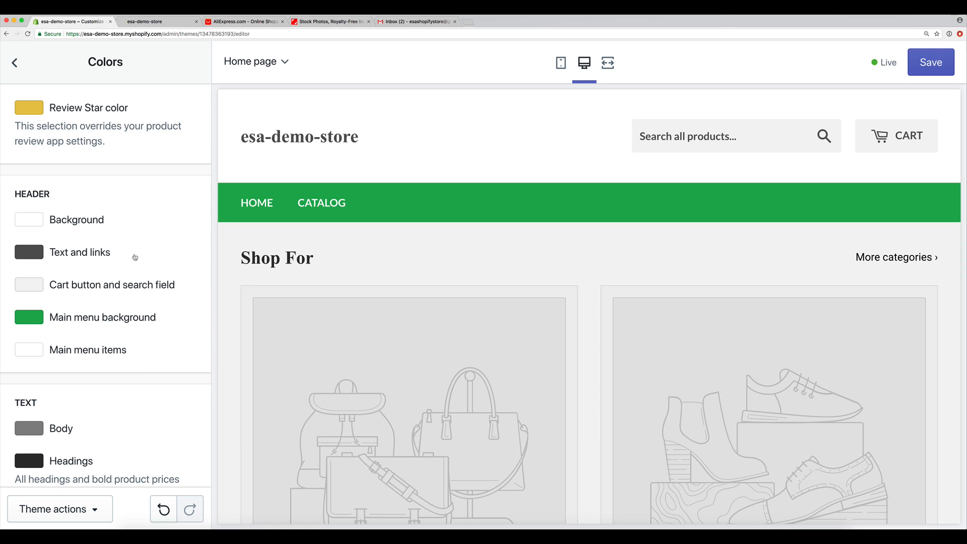
{"action": "left_click", "coordinate": [106, 253]}
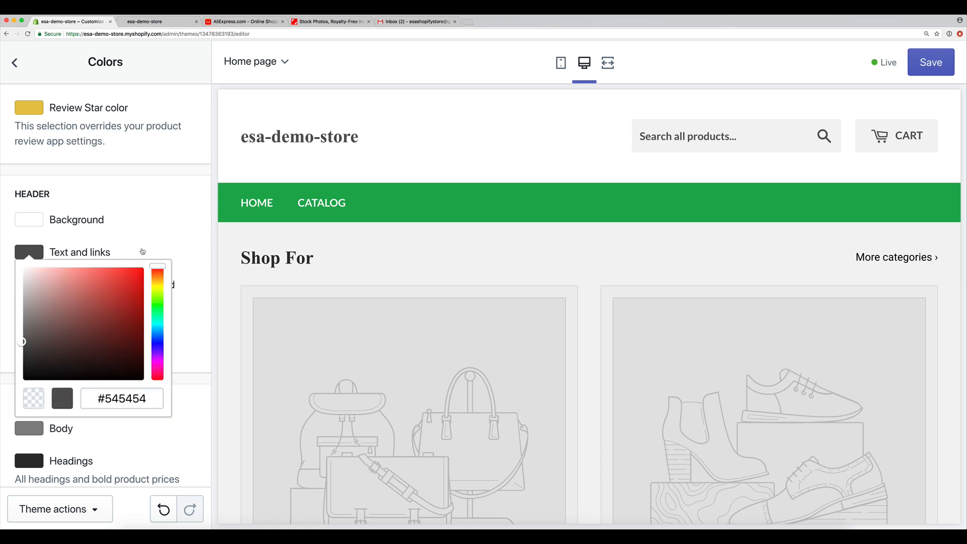
{"action": "left_click", "coordinate": [182, 217]}
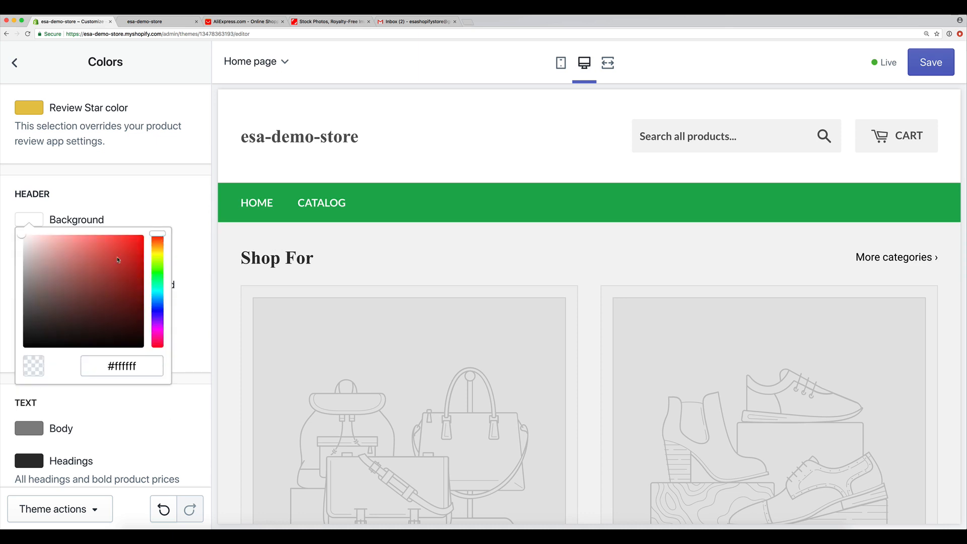
{"action": "left_click", "coordinate": [216, 221]}
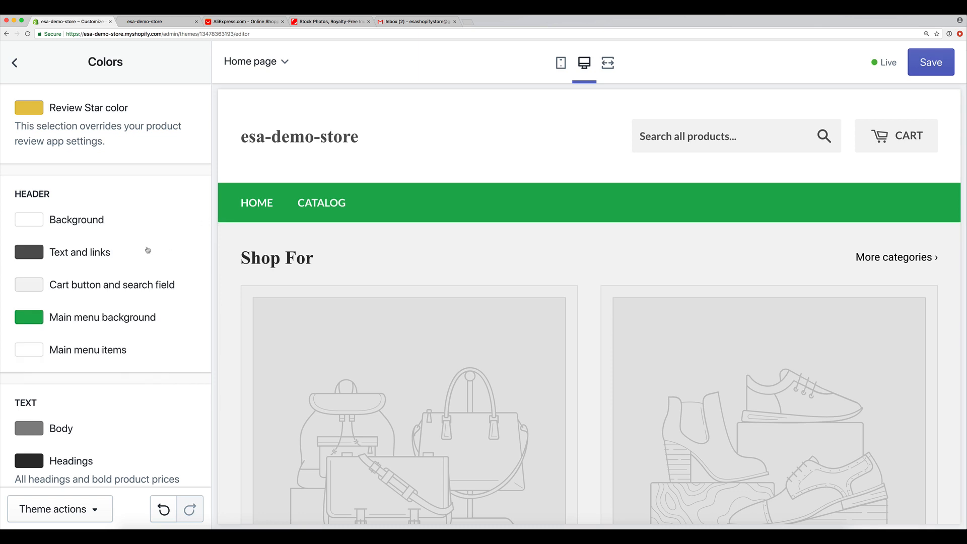
- Examine all color settings from General to Footer and the recolored home page preview from the header to HOT DEALS:
{"action": "scroll", "coordinate": [147, 250], "scroll_direction": "down", "scroll_amount": 4}
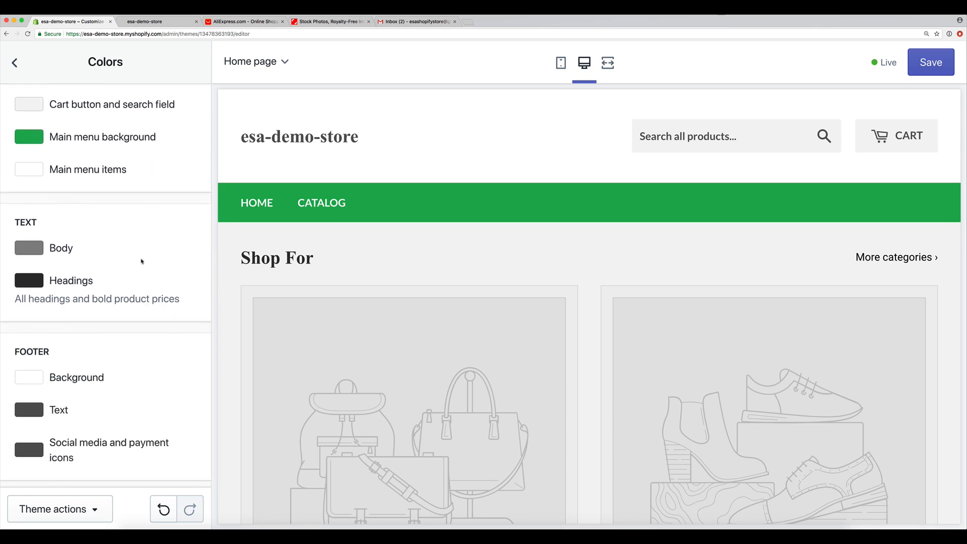
{"action": "scroll", "coordinate": [143, 253], "scroll_direction": "up", "scroll_amount": 8}
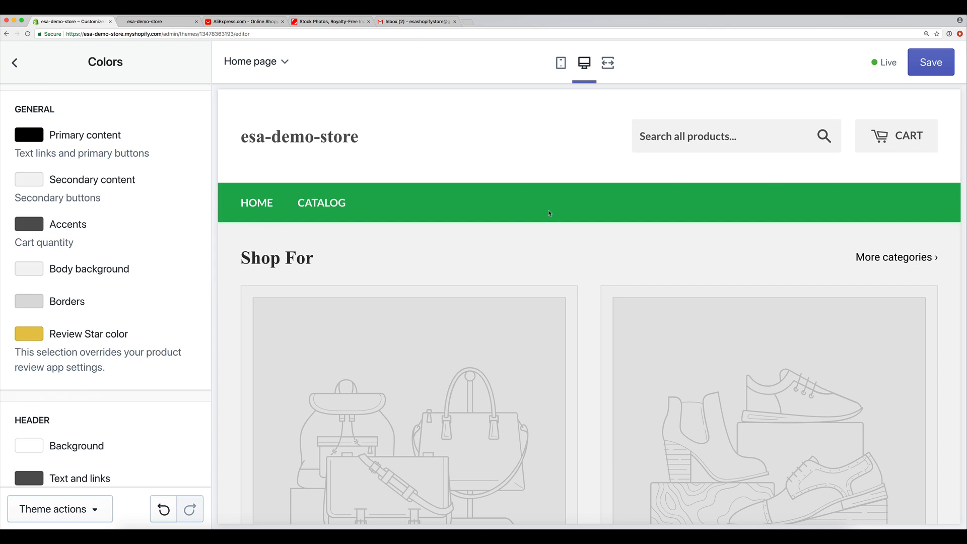
{"action": "scroll", "coordinate": [549, 213], "scroll_direction": "down", "scroll_amount": 10}
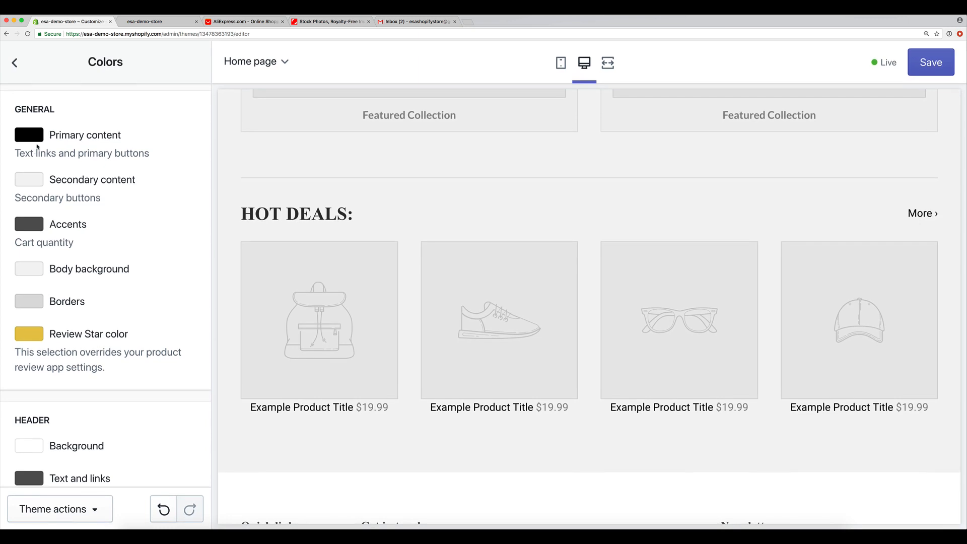
{"action": "scroll", "coordinate": [95, 174], "scroll_direction": "down", "scroll_amount": 4}
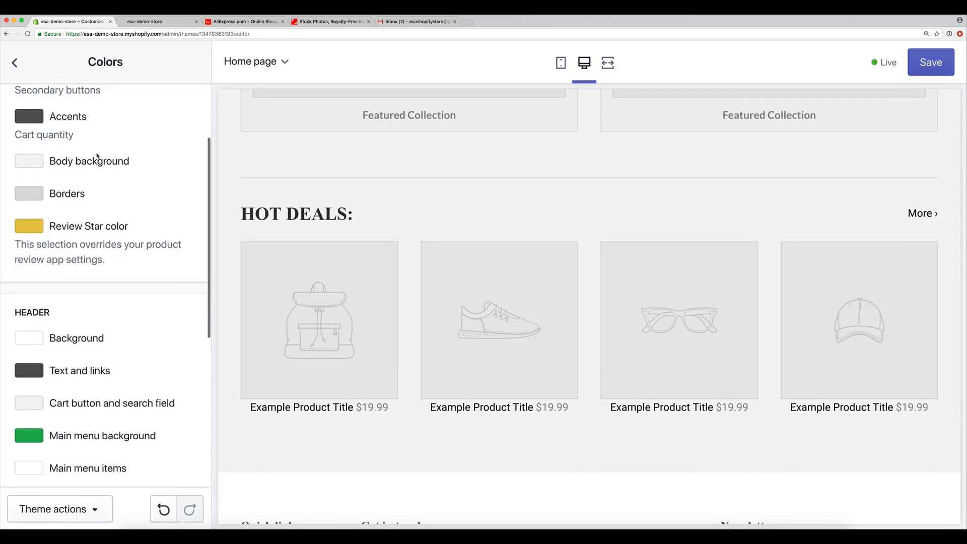
{"action": "scroll", "coordinate": [131, 283], "scroll_direction": "down", "scroll_amount": 10}
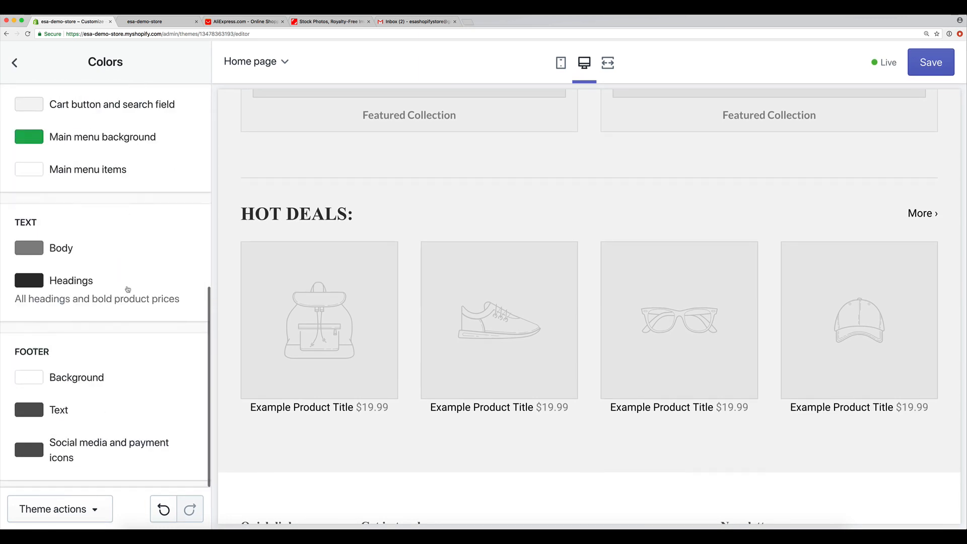
{"action": "scroll", "coordinate": [120, 291], "scroll_direction": "up", "scroll_amount": 8}
{"action": "scroll", "coordinate": [121, 291], "scroll_direction": "up", "scroll_amount": 5}
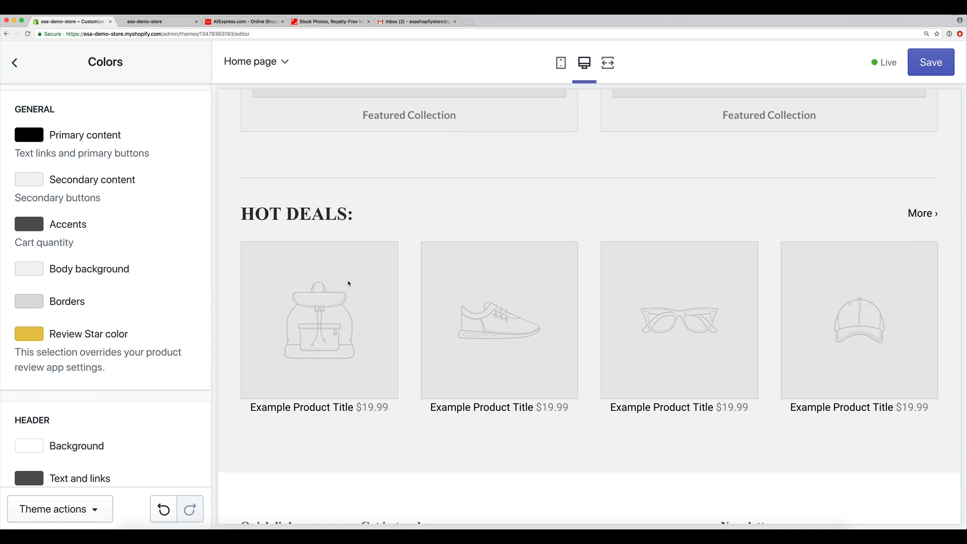
{"action": "scroll", "coordinate": [461, 305], "scroll_direction": "up", "scroll_amount": 3}
{"action": "scroll", "coordinate": [461, 305], "scroll_direction": "up", "scroll_amount": 10}
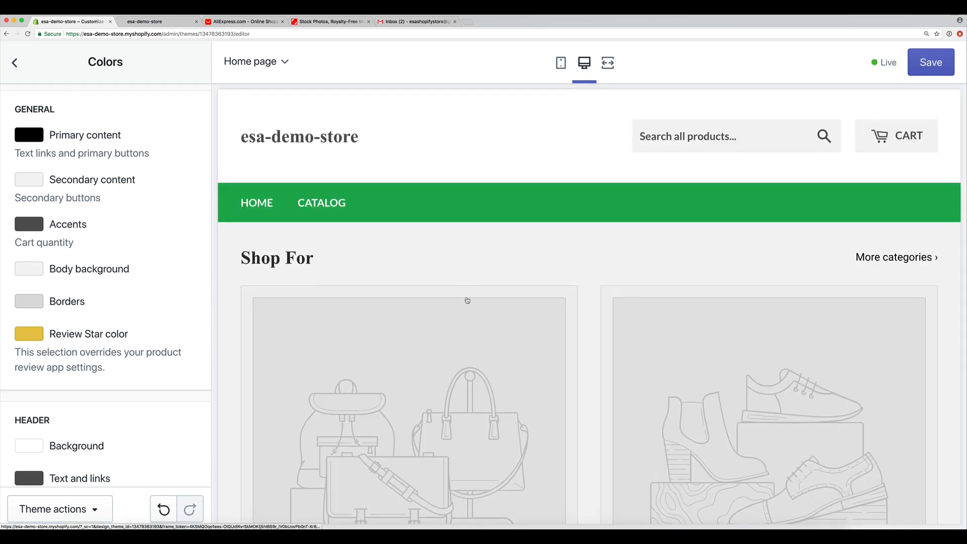
- Open the Typography category of the theme settings and examine the preview's headings down to HOT DEALS:
{"action": "left_click", "coordinate": [15, 63]}
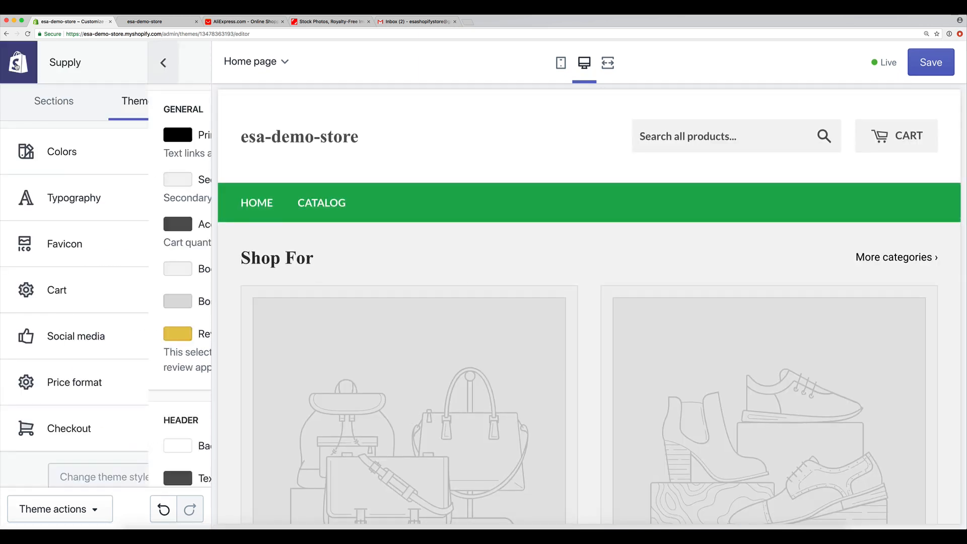
{"action": "left_click", "coordinate": [122, 209]}
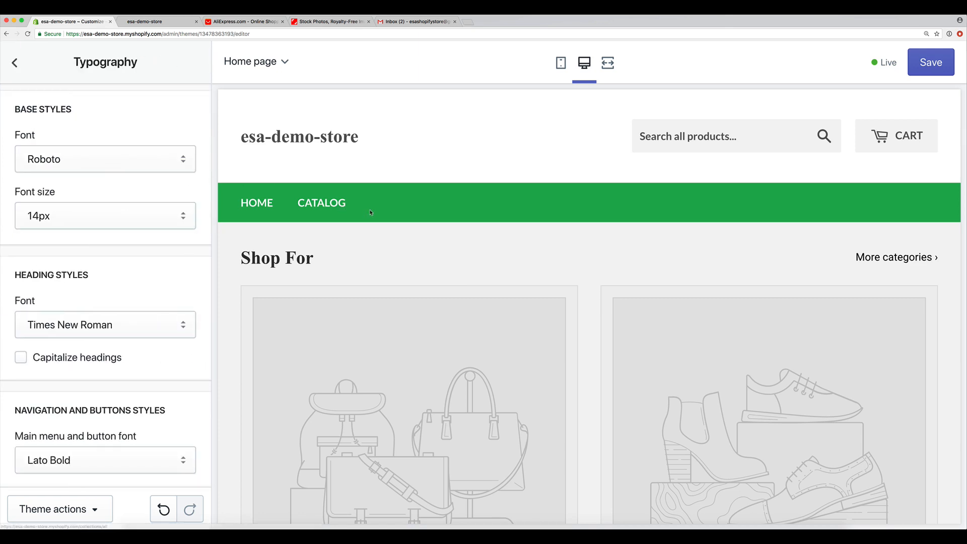
{"action": "scroll", "coordinate": [372, 212], "scroll_direction": "down", "scroll_amount": 2}
{"action": "scroll", "coordinate": [371, 212], "scroll_direction": "down", "scroll_amount": 6}
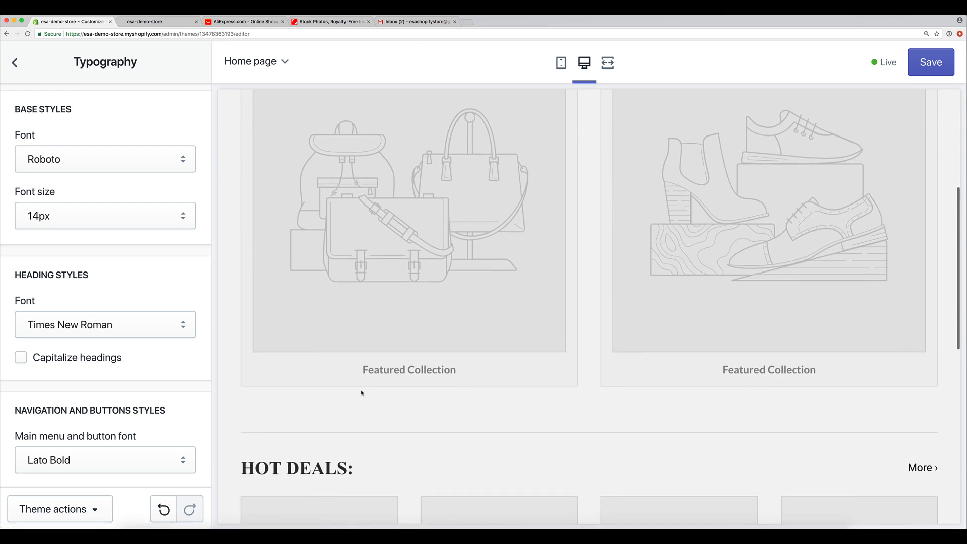
{"action": "scroll", "coordinate": [550, 408], "scroll_direction": "down", "scroll_amount": 3}
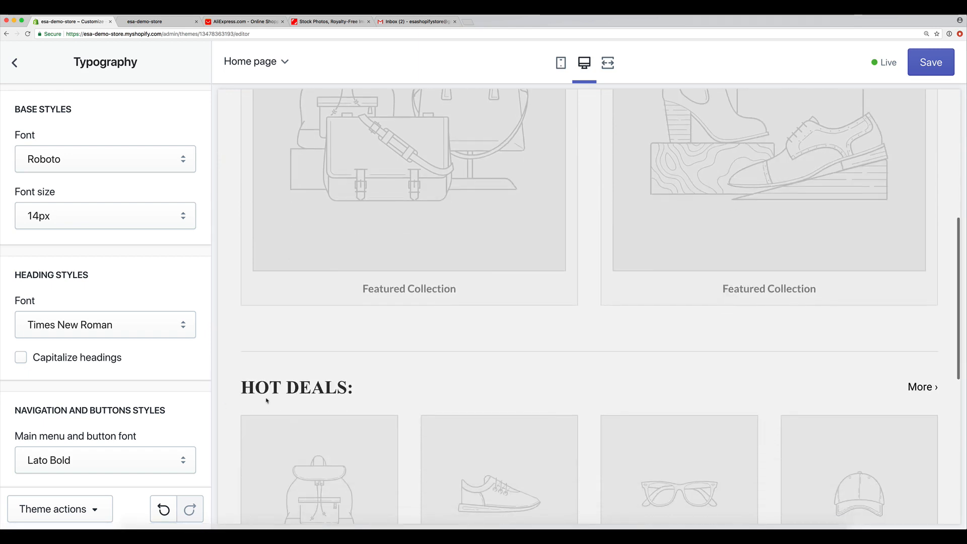
- Try Garamond as the heading font and return the heading font to Times New Roman
{"action": "scroll", "coordinate": [508, 452], "scroll_direction": "down", "scroll_amount": 2}
{"action": "scroll", "coordinate": [497, 455], "scroll_direction": "up", "scroll_amount": 5}
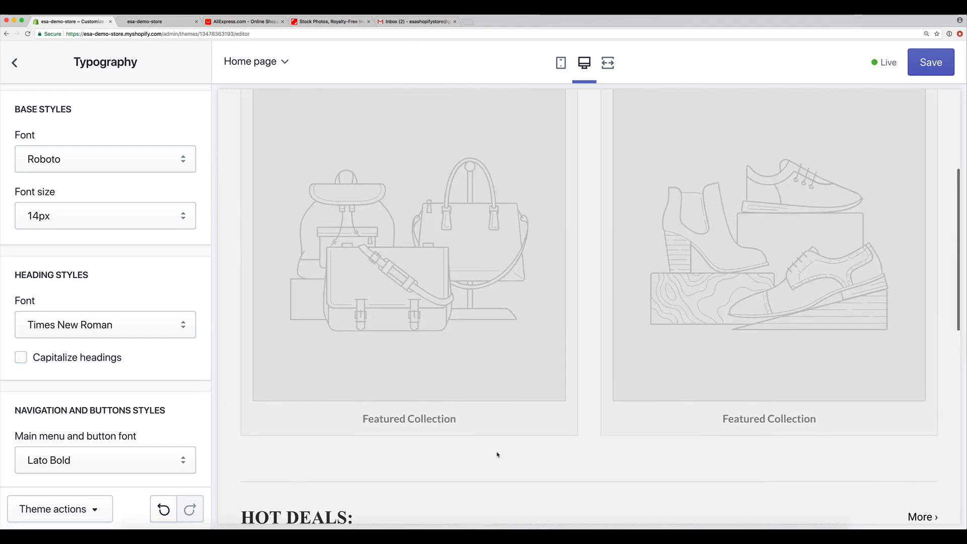
{"action": "scroll", "coordinate": [497, 455], "scroll_direction": "up", "scroll_amount": 6}
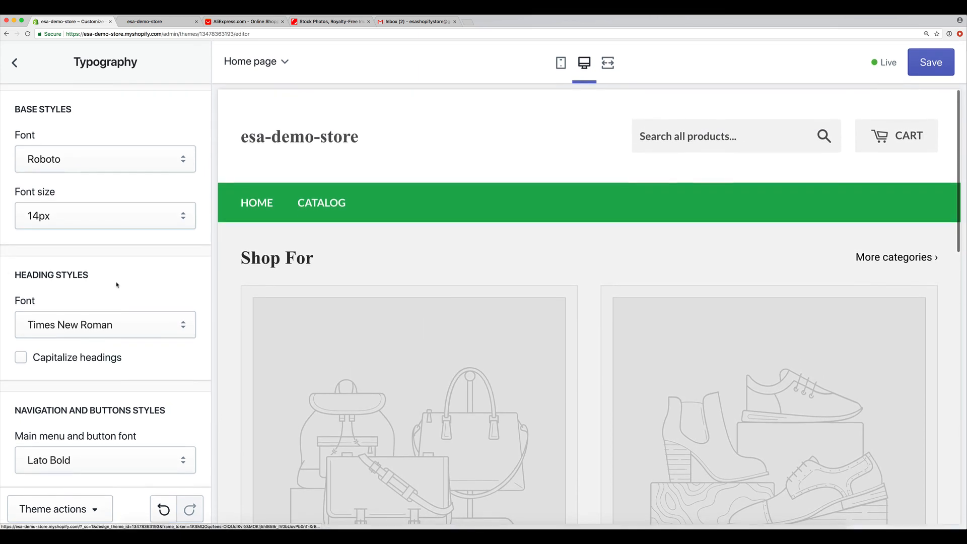
{"action": "left_click", "coordinate": [108, 323]}
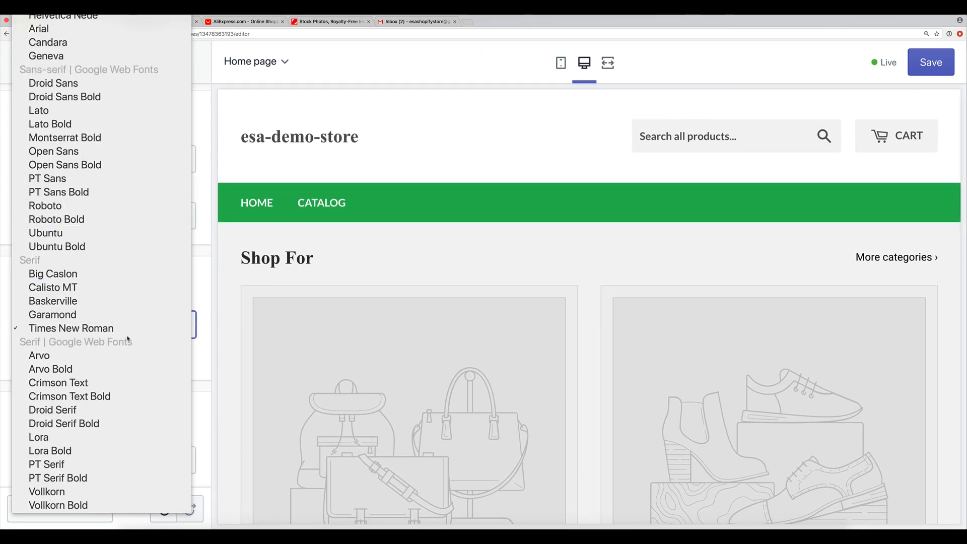
{"action": "left_click", "coordinate": [88, 314]}
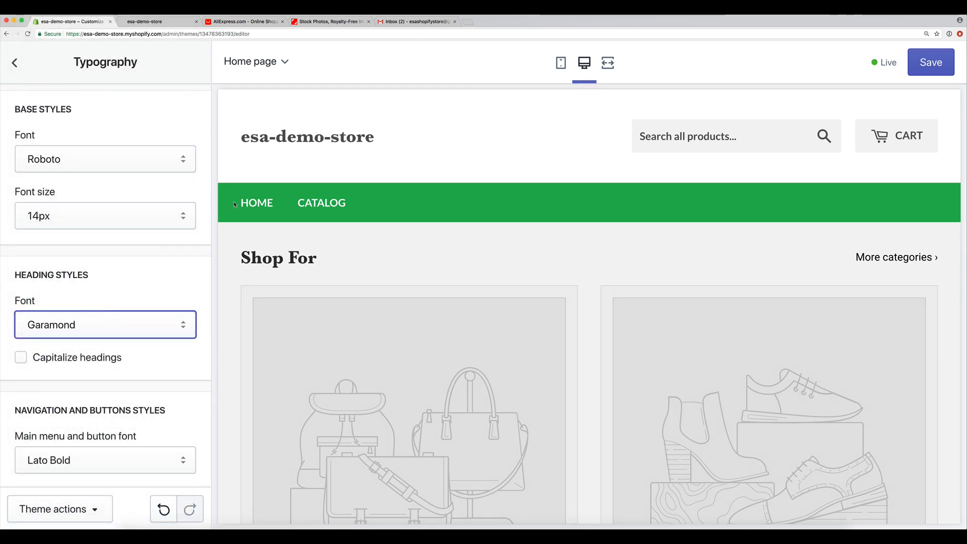
{"action": "left_click", "coordinate": [127, 331]}
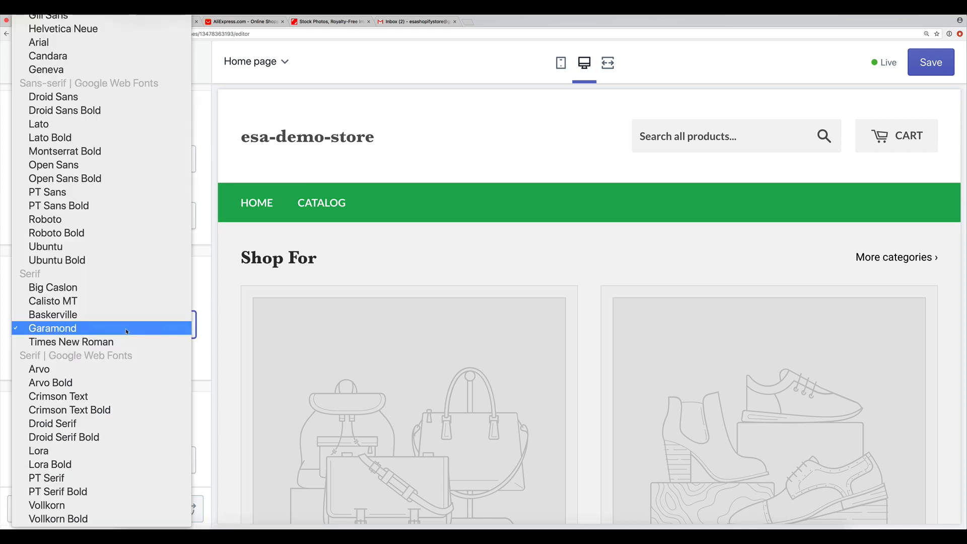
{"action": "left_click", "coordinate": [129, 342]}
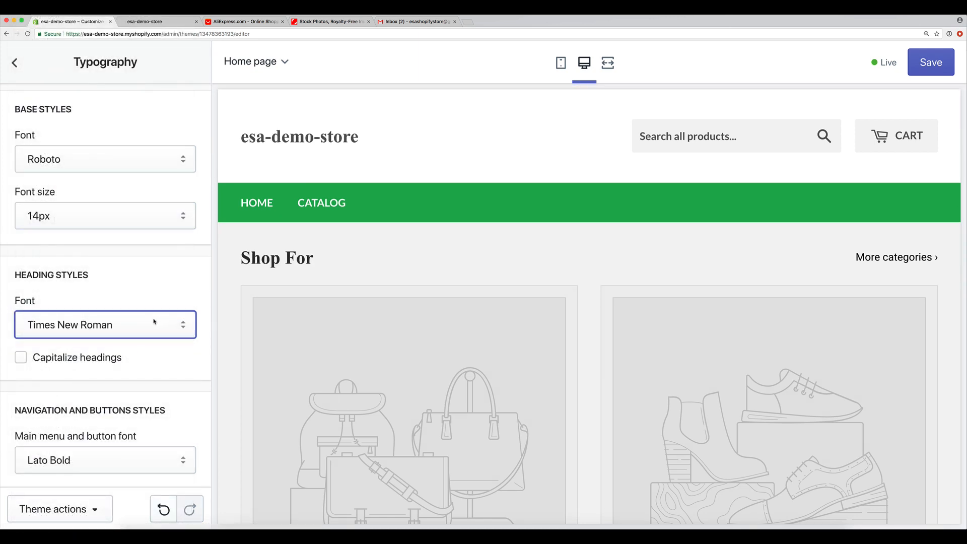
- Turn on Capitalize headings and compare the Shop For heading with the option off and on
{"action": "scroll", "coordinate": [154, 322], "scroll_direction": "down", "scroll_amount": 1}
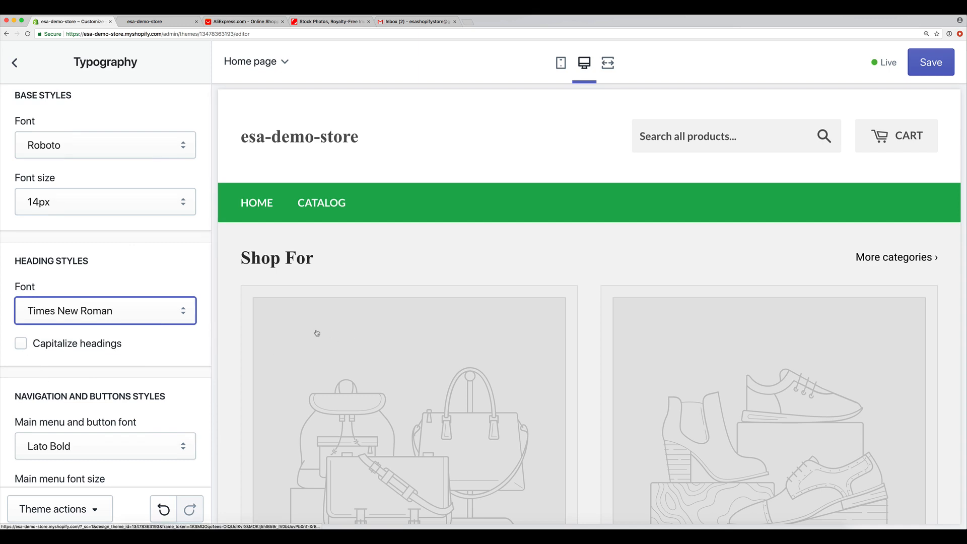
{"action": "left_click", "coordinate": [20, 346]}
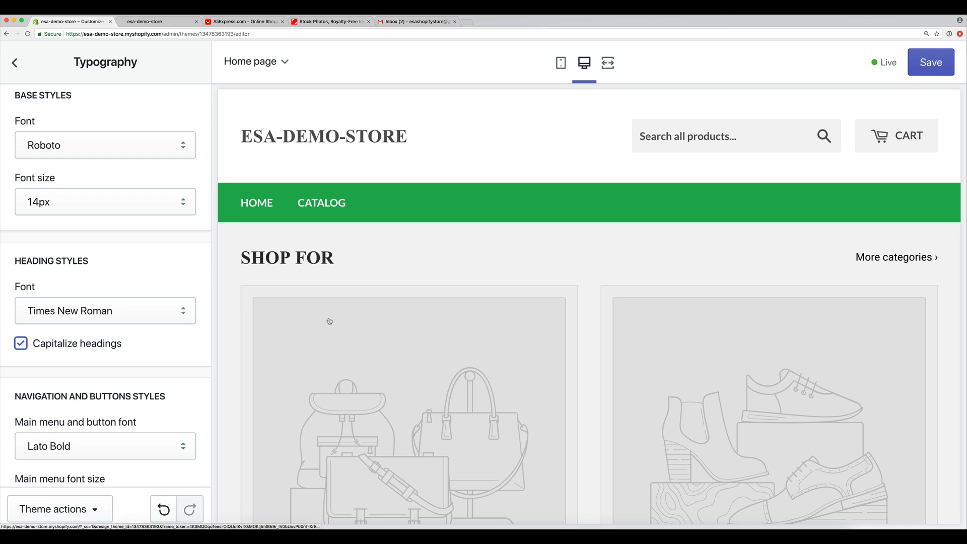
{"action": "left_click_drag", "start_coordinate": [238, 258], "coordinate": [352, 262]}
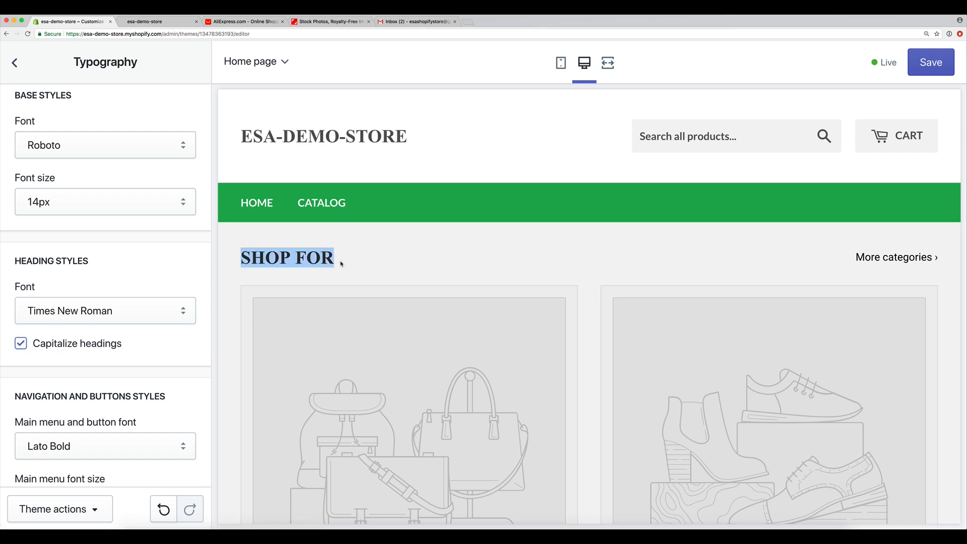
{"action": "left_click", "coordinate": [24, 346]}
{"action": "left_click", "coordinate": [22, 346]}
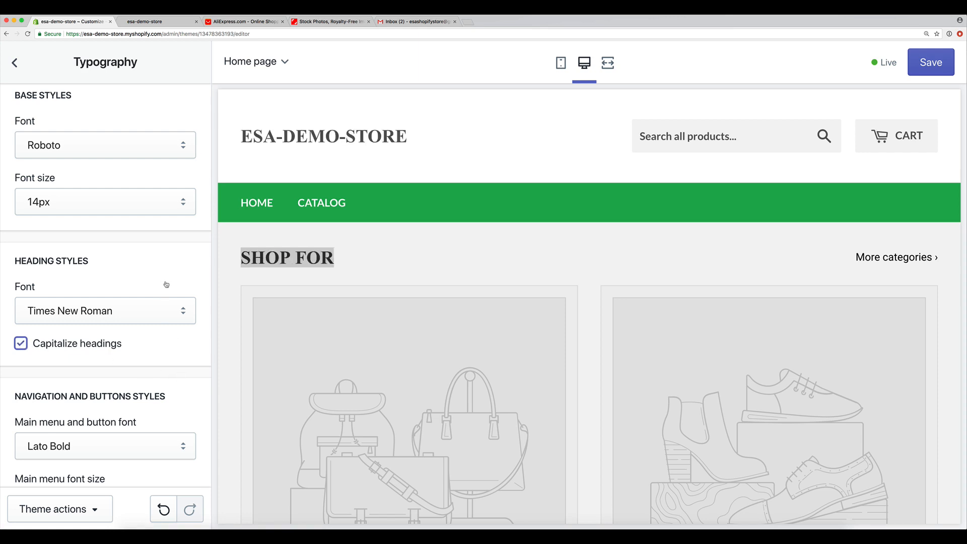
- View the navigation and button styles with the main menu font size options, and return to the theme settings list
{"action": "scroll", "coordinate": [157, 288], "scroll_direction": "down", "scroll_amount": 5}
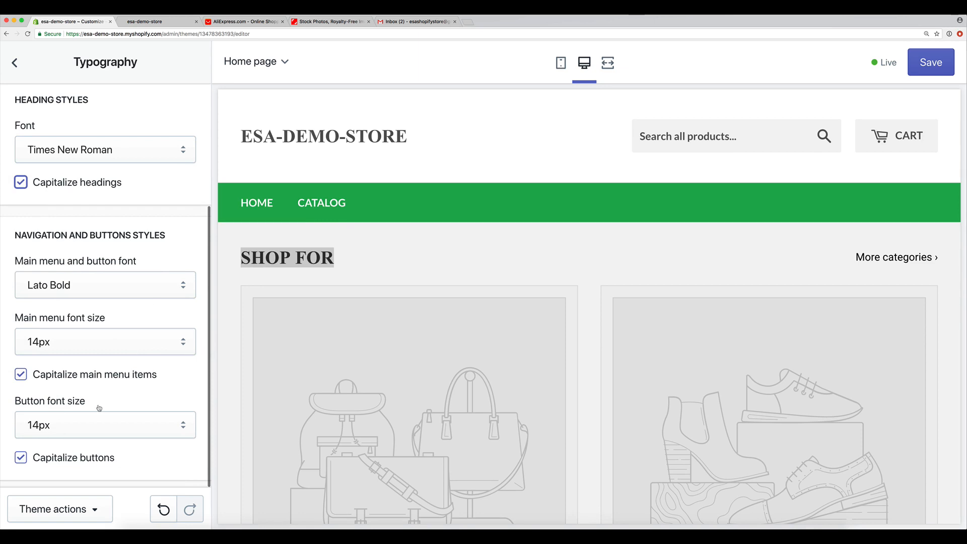
{"action": "left_click", "coordinate": [102, 339]}
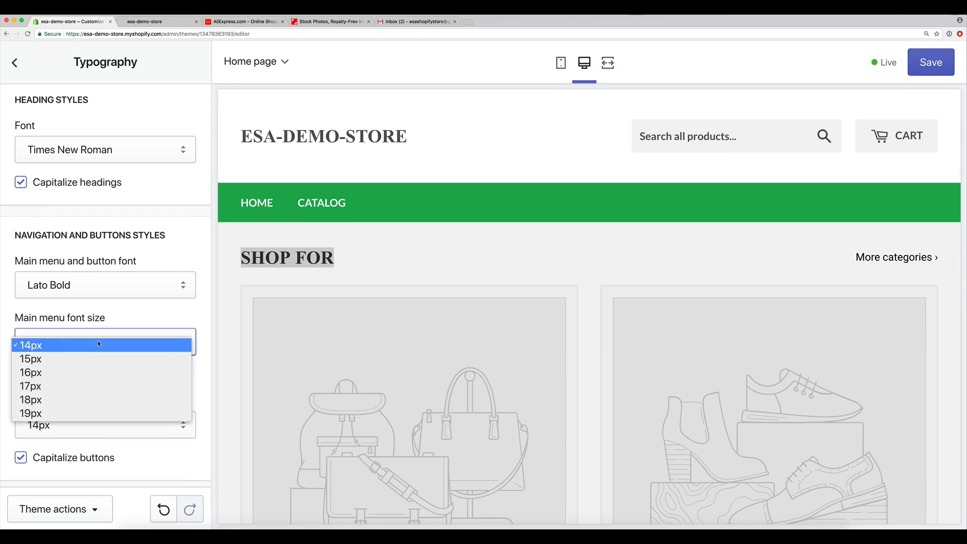
{"action": "left_click", "coordinate": [161, 327]}
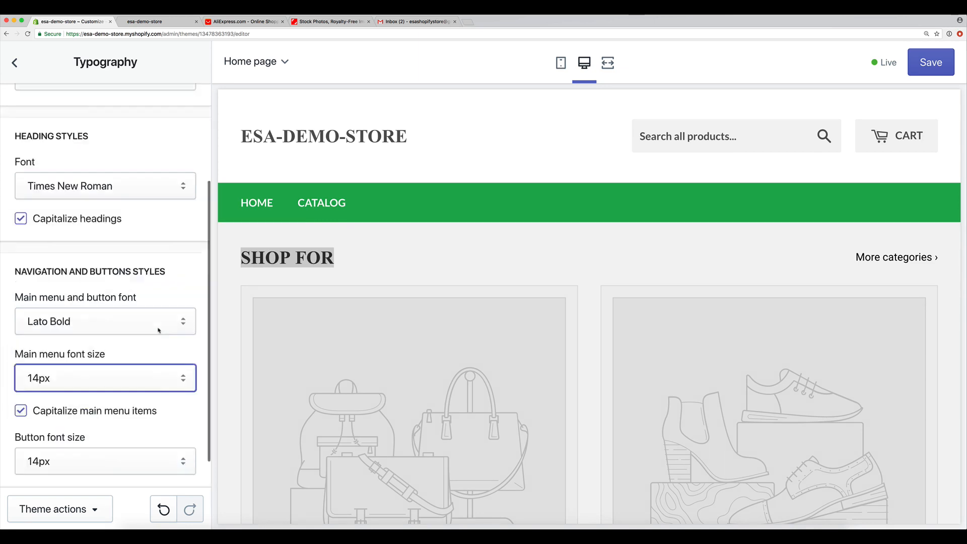
{"action": "scroll", "coordinate": [160, 328], "scroll_direction": "up", "scroll_amount": 5}
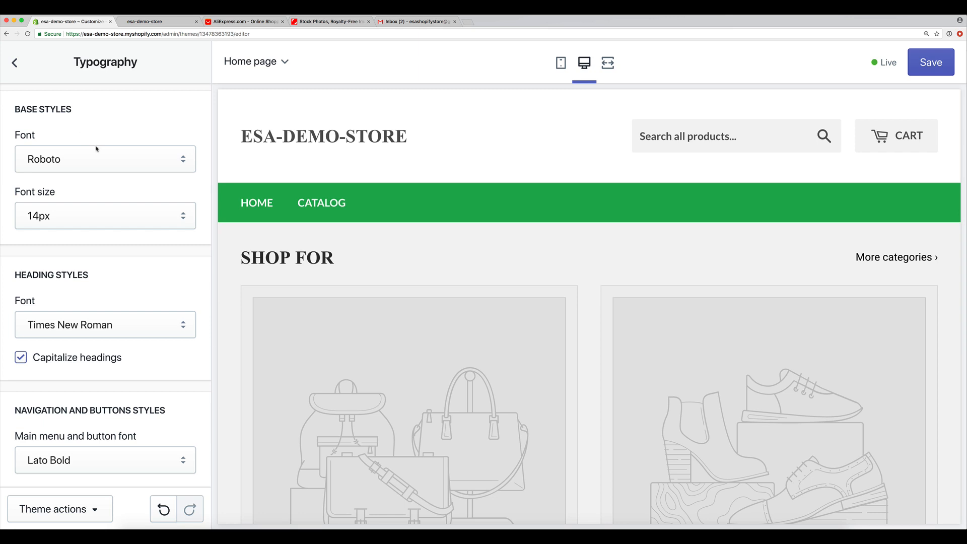
{"action": "left_click", "coordinate": [14, 63]}
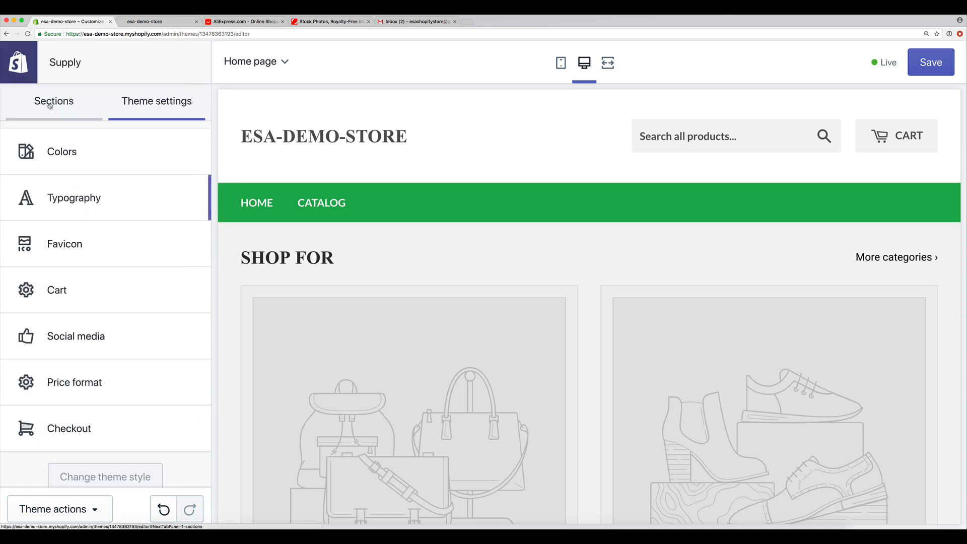
- View the Favicon settings, check the image size note, and return to the theme settings list
{"action": "left_click", "coordinate": [107, 250]}
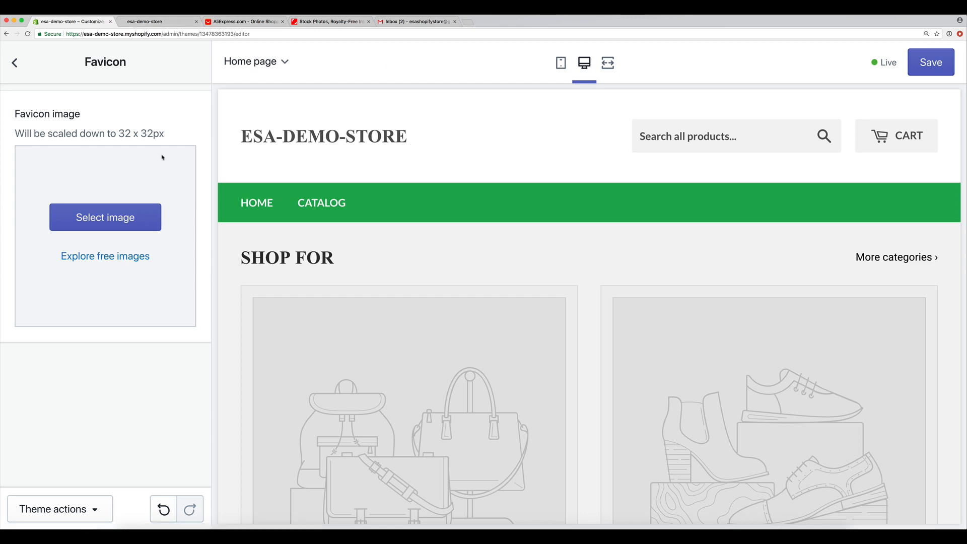
{"action": "left_click_drag", "start_coordinate": [119, 134], "coordinate": [171, 134]}
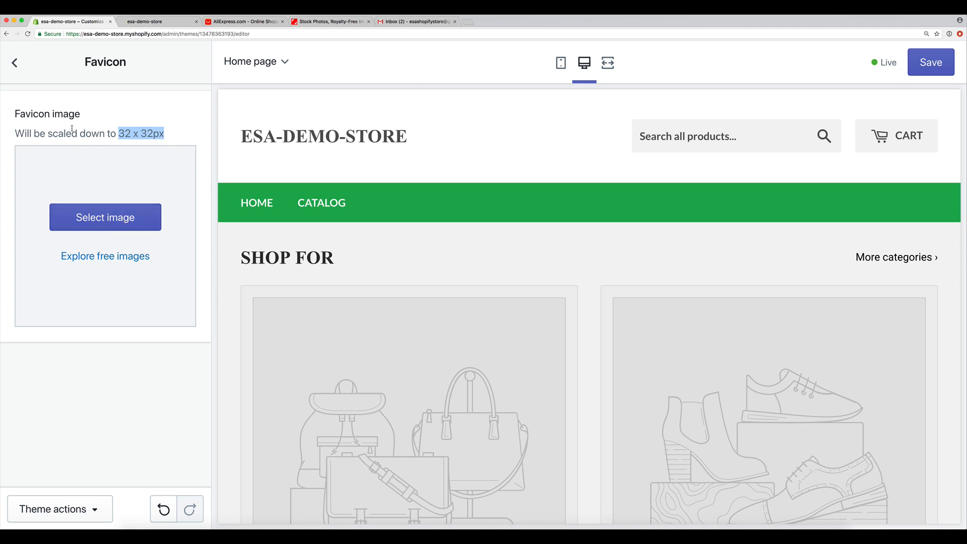
{"action": "left_click", "coordinate": [13, 63]}
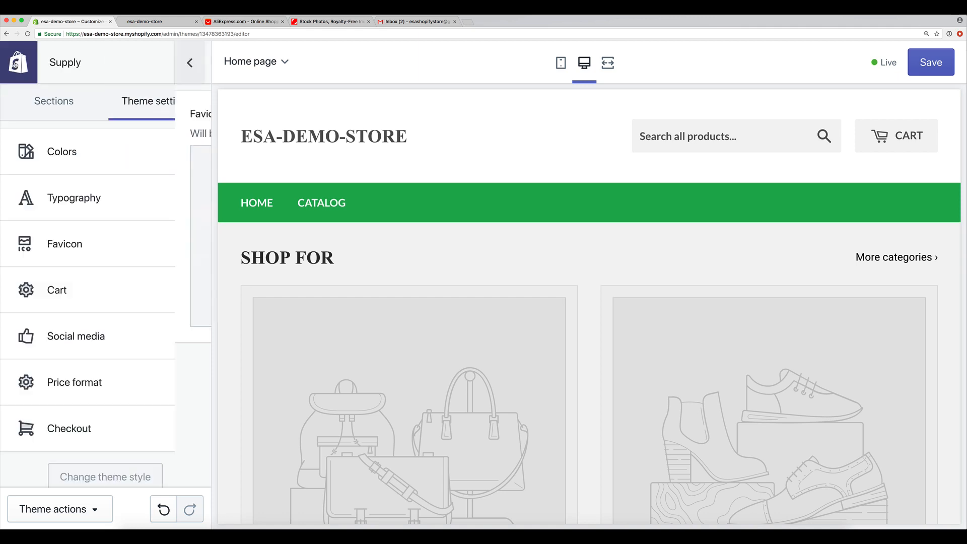
- Try the Drawer and Page cart types in the Cart settings and return the cart type to Modal
{"action": "left_click", "coordinate": [128, 285]}
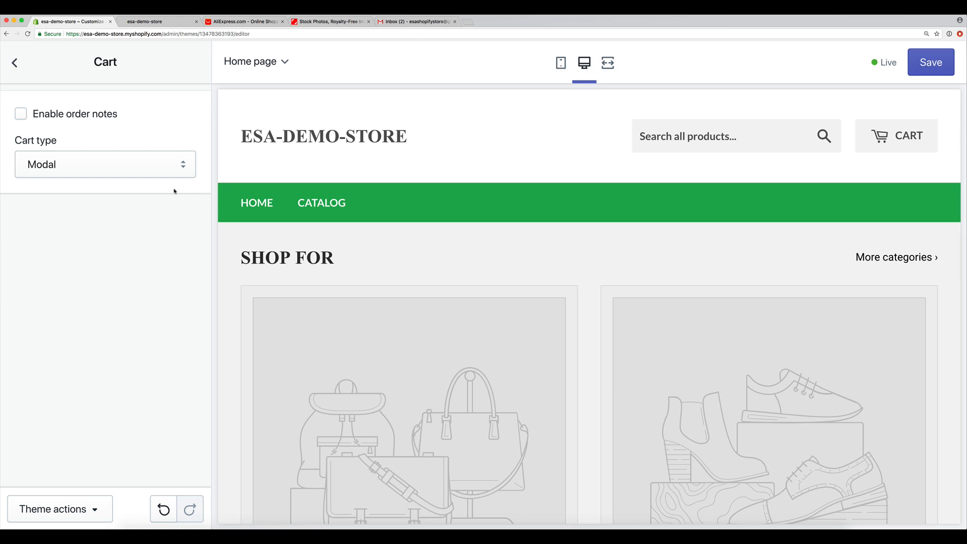
{"action": "left_click", "coordinate": [126, 166]}
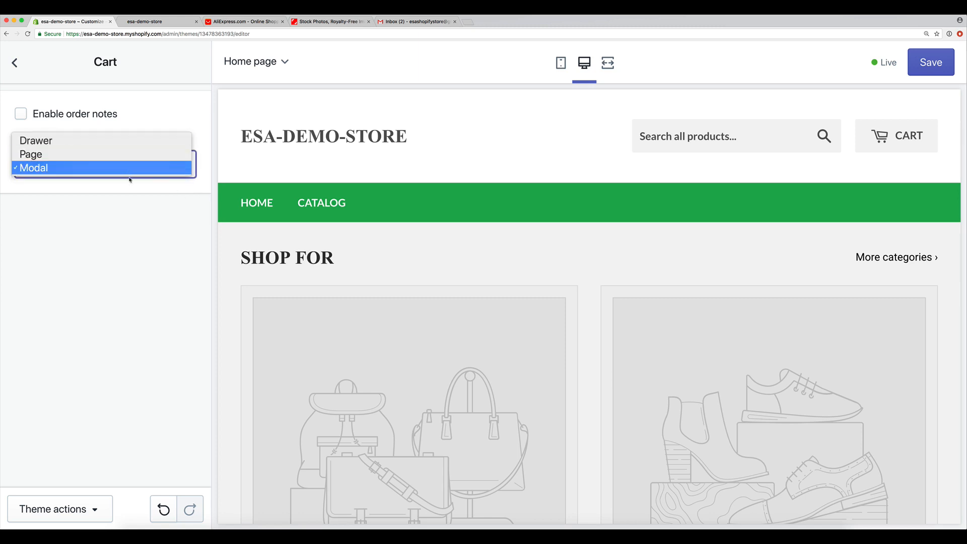
{"action": "left_click", "coordinate": [130, 143]}
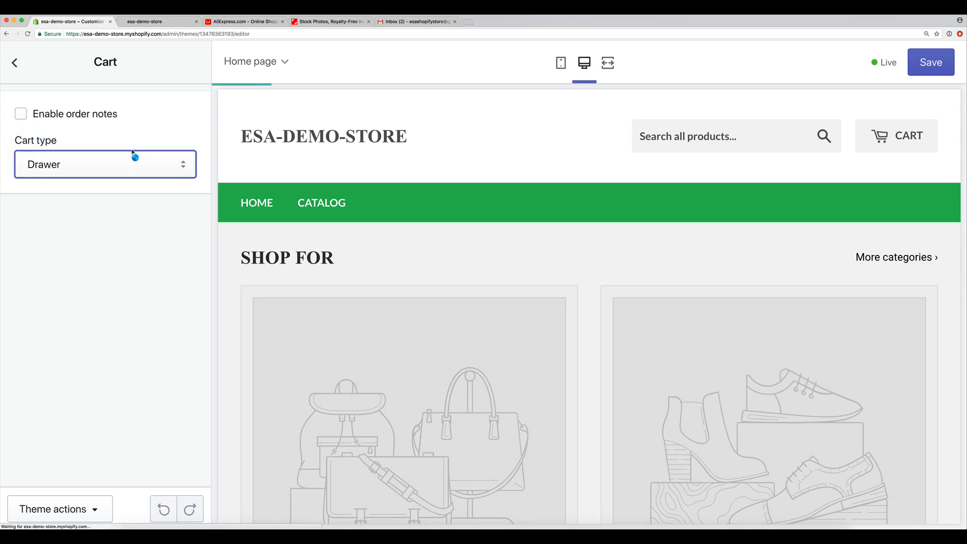
{"action": "left_click", "coordinate": [135, 162]}
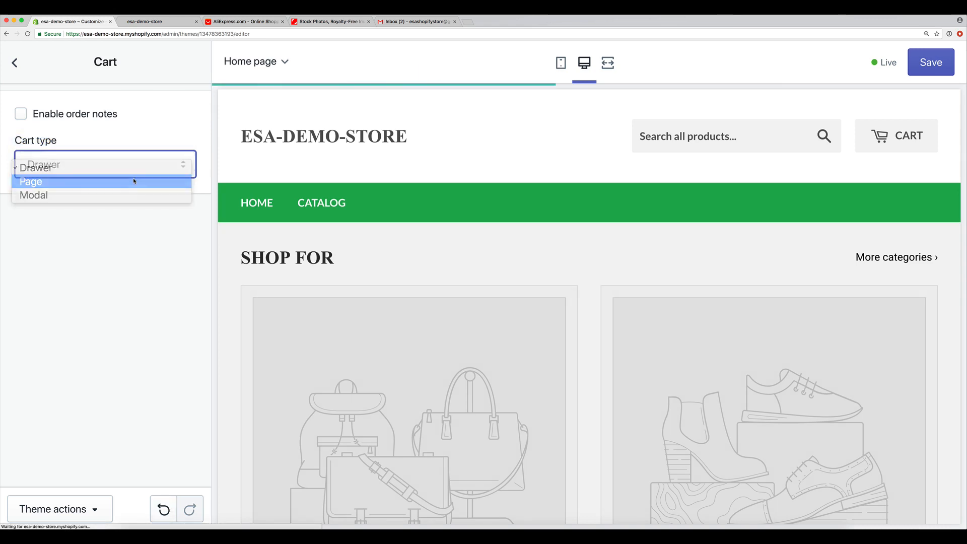
{"action": "left_click", "coordinate": [134, 180]}
{"action": "left_click", "coordinate": [134, 168]}
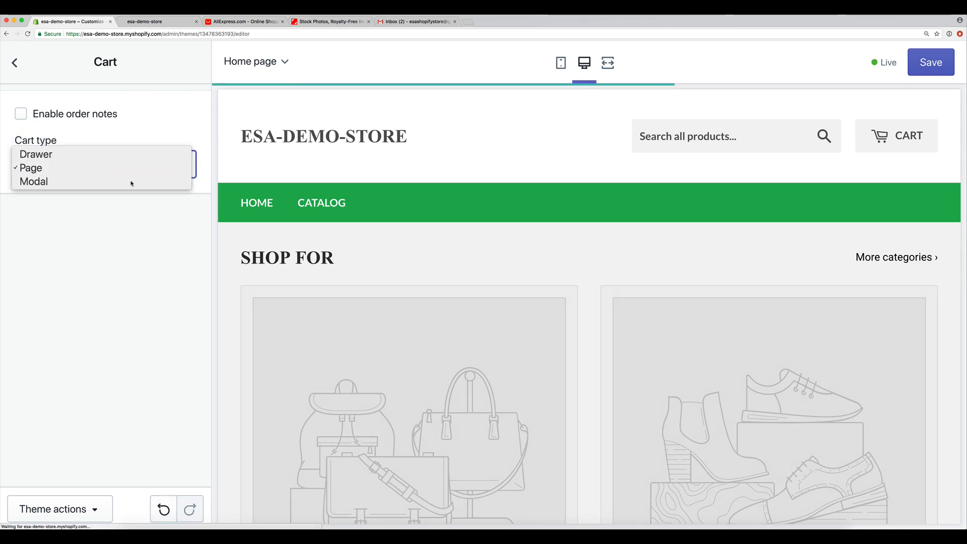
{"action": "left_click", "coordinate": [132, 183]}
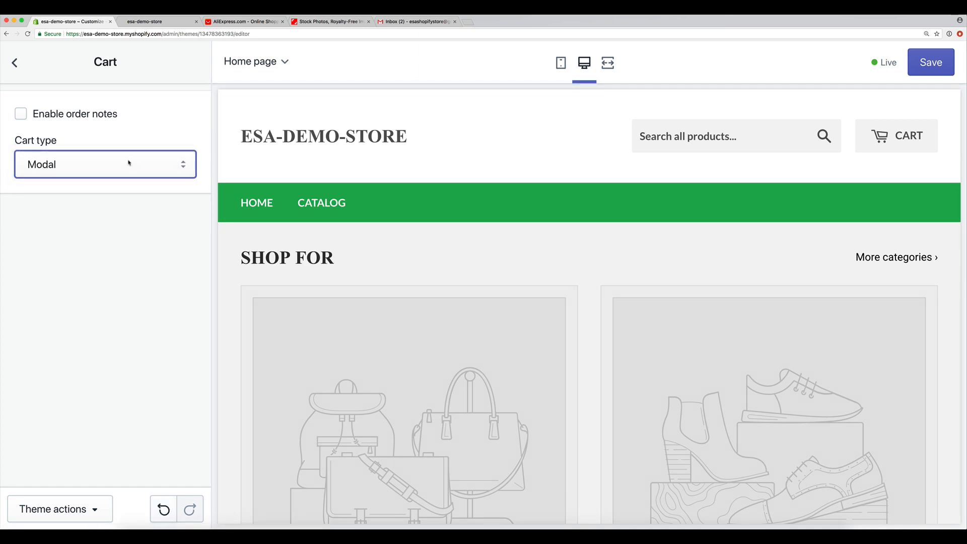
{"action": "left_click", "coordinate": [16, 63]}
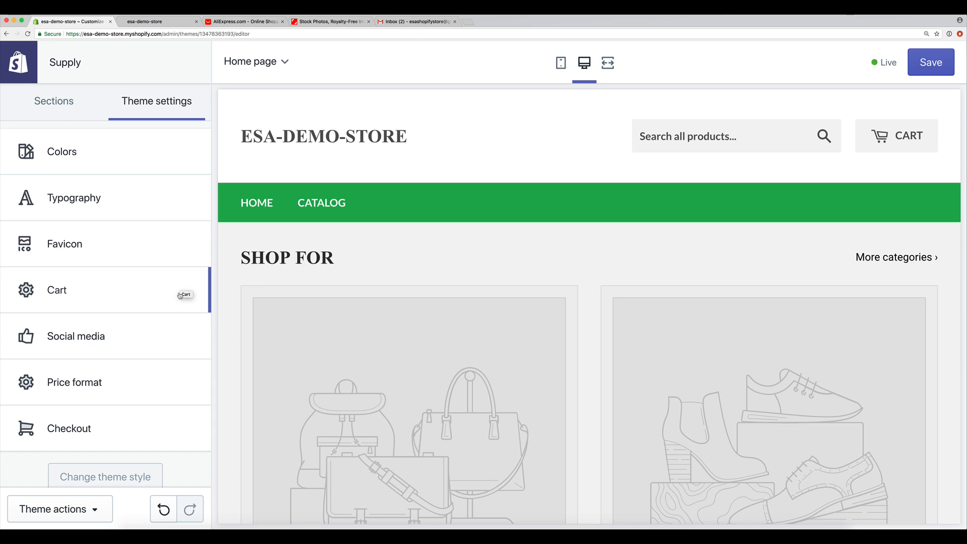
- Open the Social media settings and examine the sharing image and account fields and the home page preview down to the footer
{"action": "scroll", "coordinate": [182, 295], "scroll_direction": "down", "scroll_amount": 2}
{"action": "left_click", "coordinate": [156, 304]}
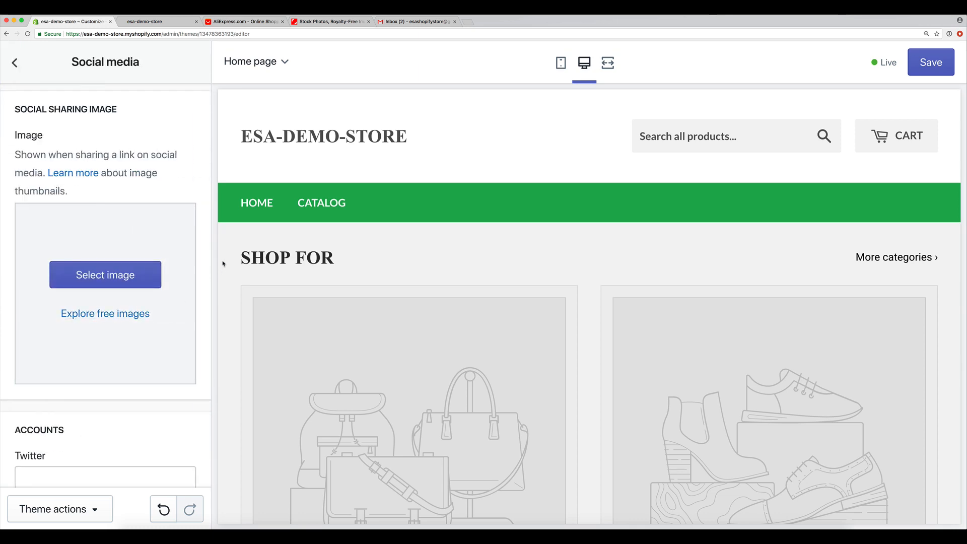
{"action": "scroll", "coordinate": [111, 139], "scroll_direction": "down", "scroll_amount": 2}
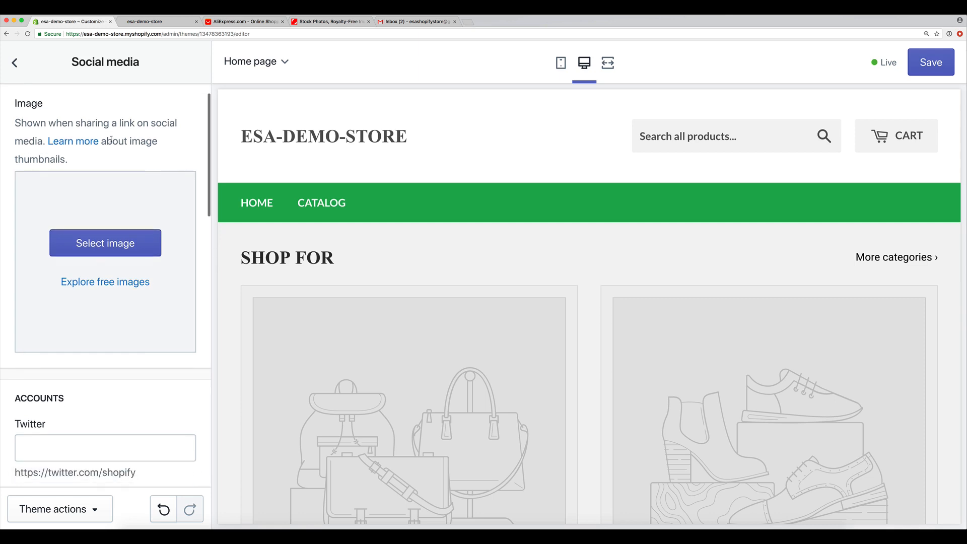
{"action": "scroll", "coordinate": [111, 140], "scroll_direction": "down", "scroll_amount": 6}
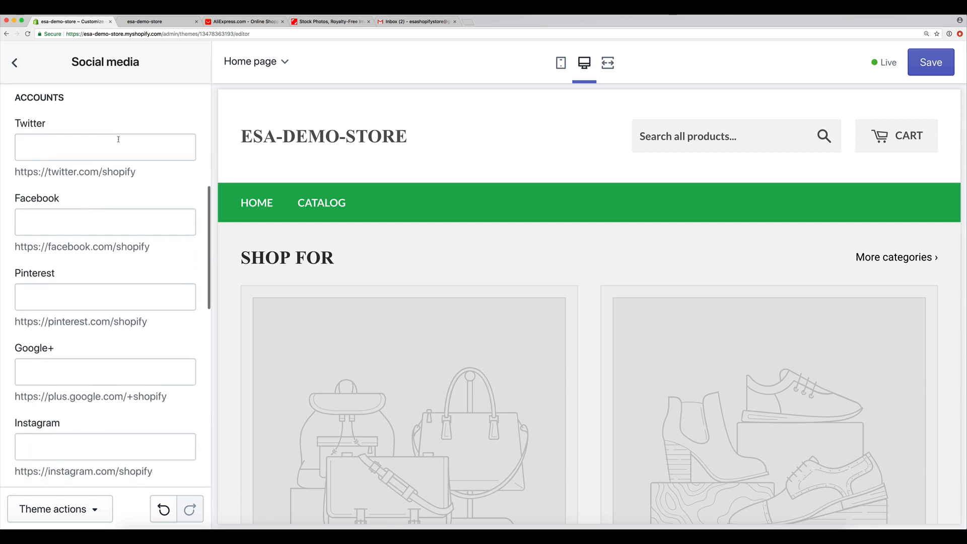
{"action": "scroll", "coordinate": [118, 140], "scroll_direction": "up", "scroll_amount": 1}
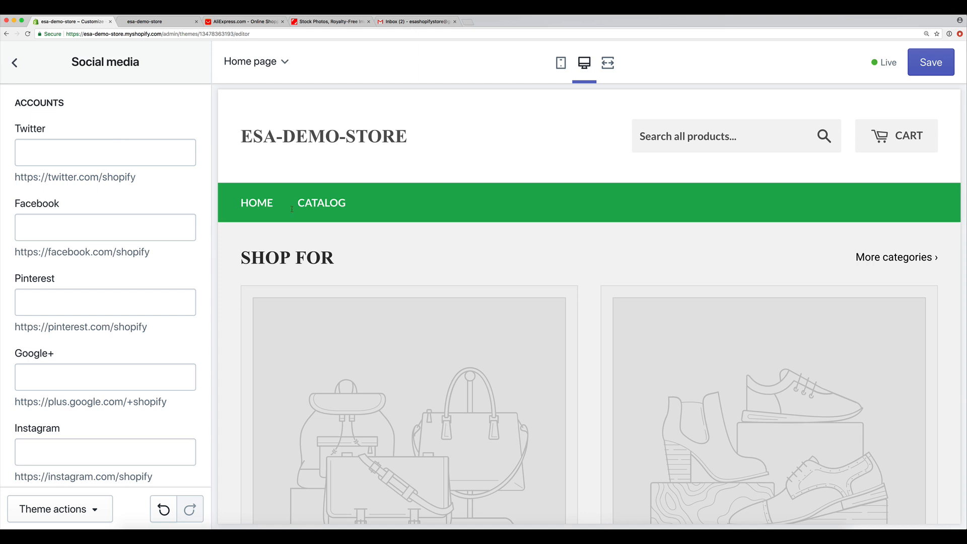
{"action": "scroll", "coordinate": [474, 300], "scroll_direction": "down", "scroll_amount": 10}
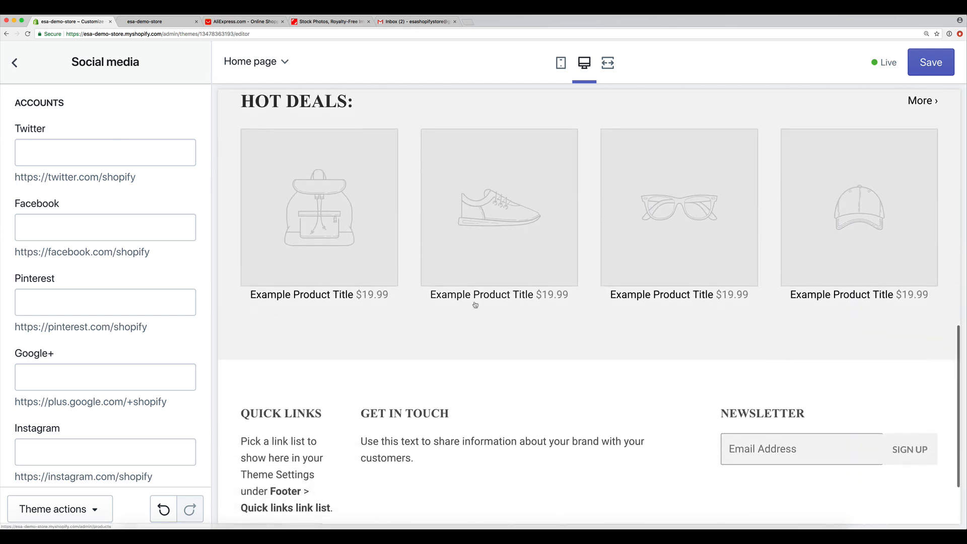
{"action": "scroll", "coordinate": [475, 305], "scroll_direction": "down", "scroll_amount": 3}
{"action": "scroll", "coordinate": [475, 308], "scroll_direction": "up", "scroll_amount": 5}
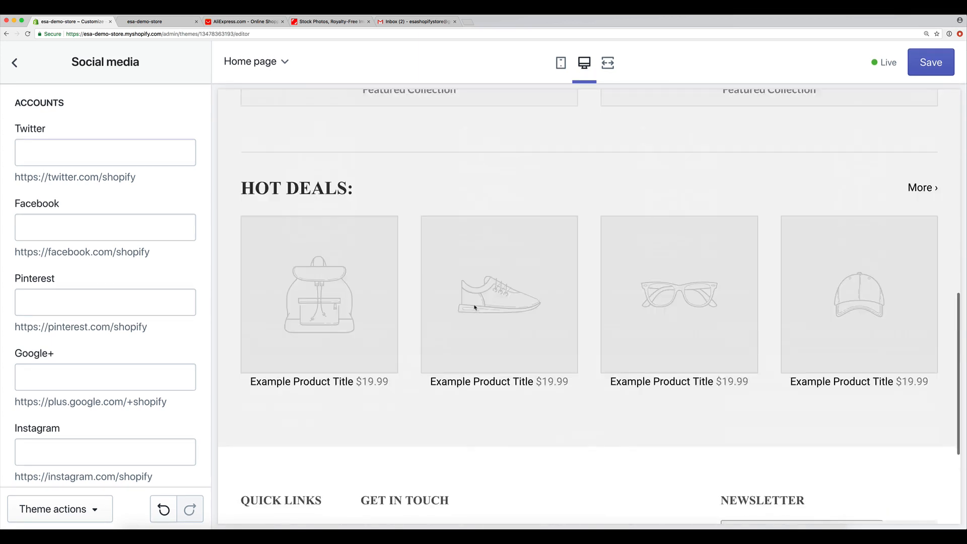
{"action": "scroll", "coordinate": [473, 305], "scroll_direction": "up", "scroll_amount": 8}
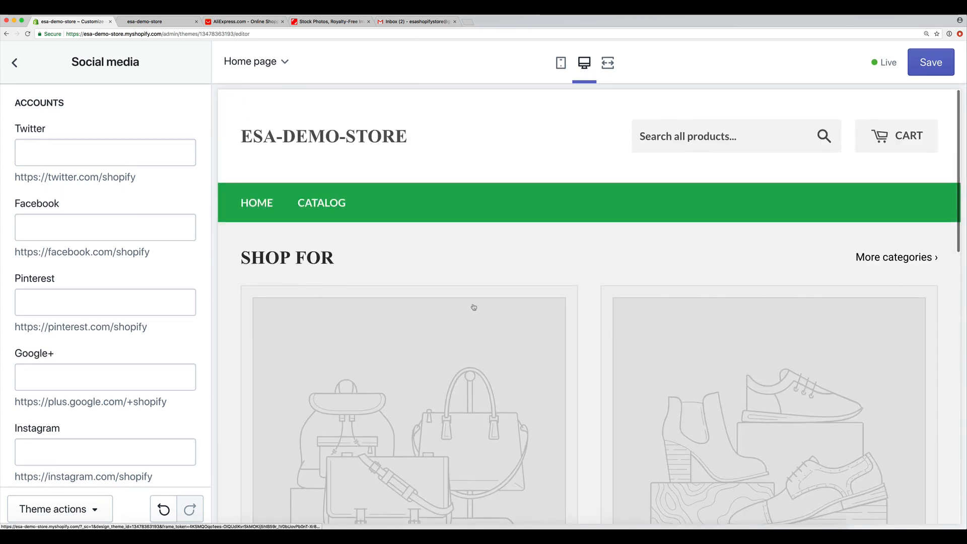
- Enter the owner's Twitter profile URL in the social media accounts and select the username part of it
{"action": "left_click", "coordinate": [96, 151]}
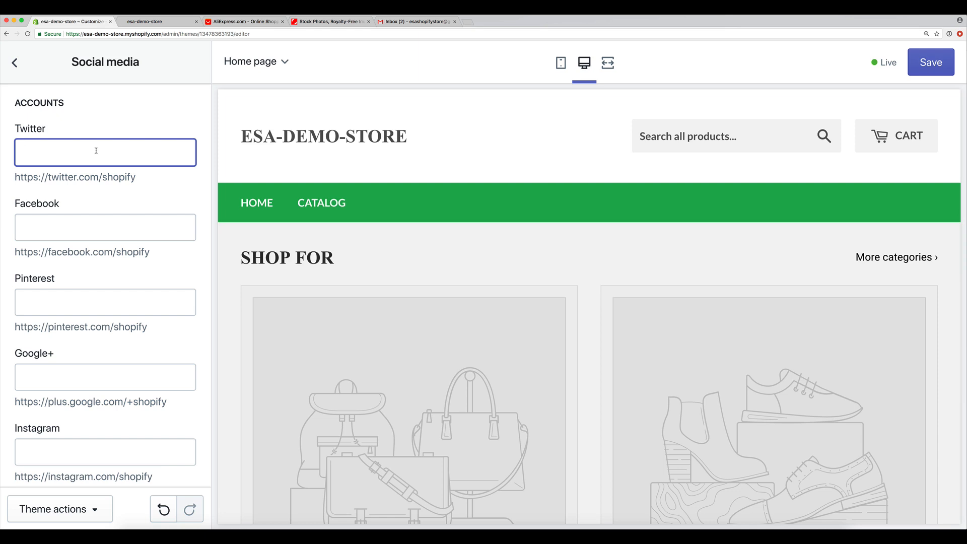
{"action": "type", "text": "https://twitter.com/adrianmor"}
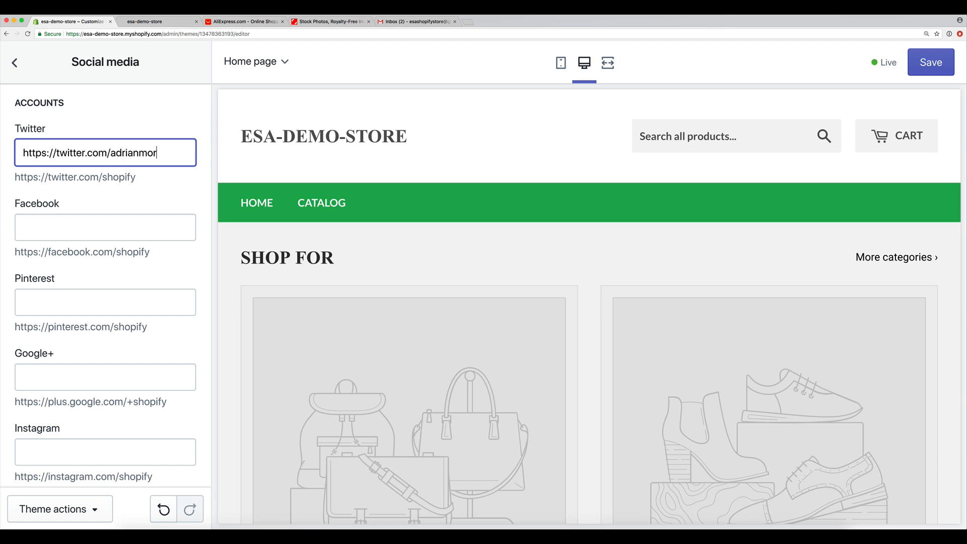
{"action": "type", "text": "rison"}
{"action": "left_click_drag", "start_coordinate": [107, 153], "coordinate": [179, 153]}
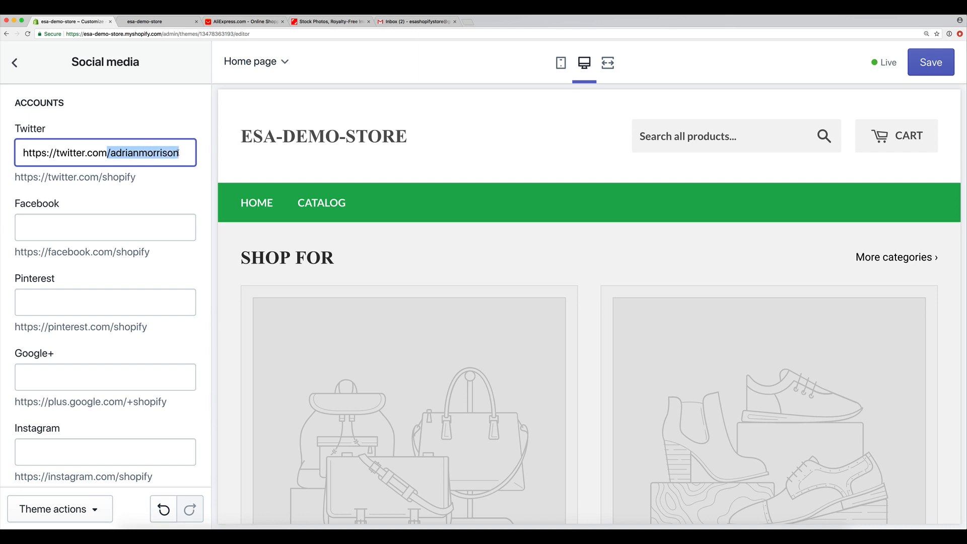
- Enter the owner's Facebook page URL in the social media accounts
{"action": "left_click", "coordinate": [82, 224]}
{"action": "type", "text": "http"}
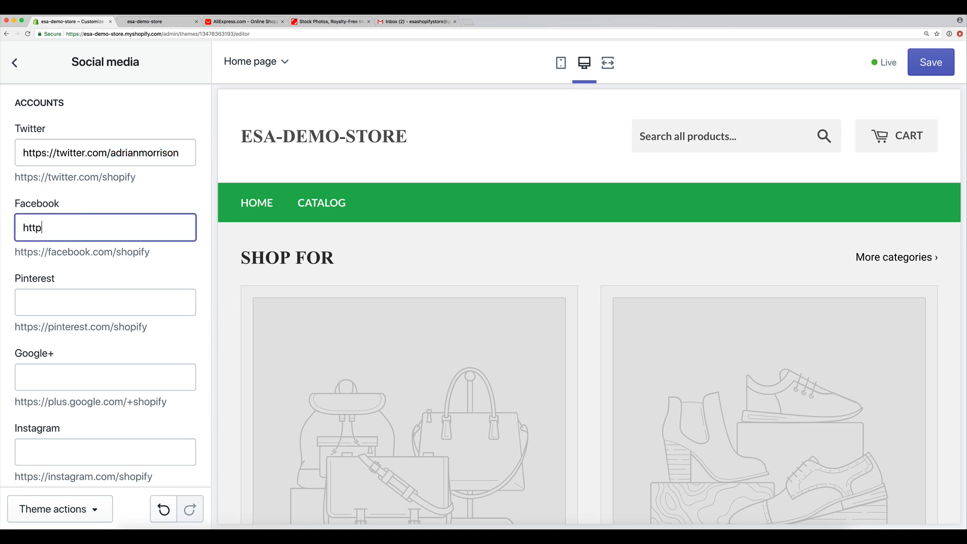
{"action": "type", "text": "s://faceboo.com/adrianmorrisonofficial"}
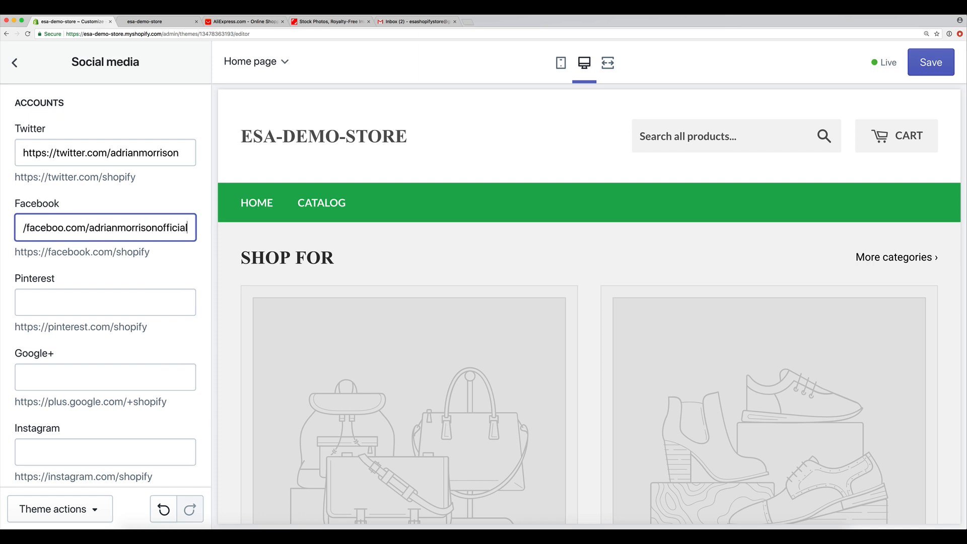
{"action": "left_click", "coordinate": [213, 264]}
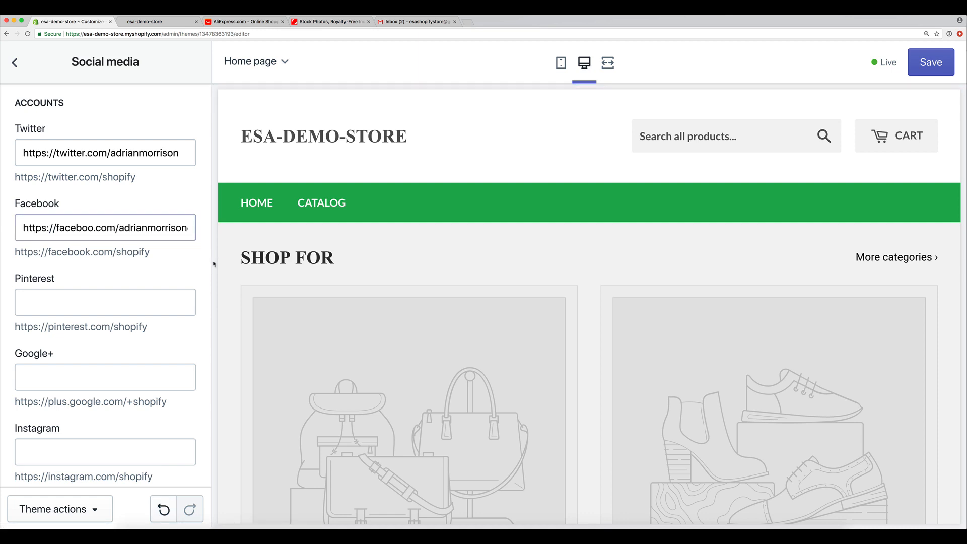
- Examine the remaining social media account fields from Pinterest to Fancy and the sharing button options
{"action": "left_click", "coordinate": [112, 307]}
{"action": "scroll", "coordinate": [112, 303], "scroll_direction": "down", "scroll_amount": 1}
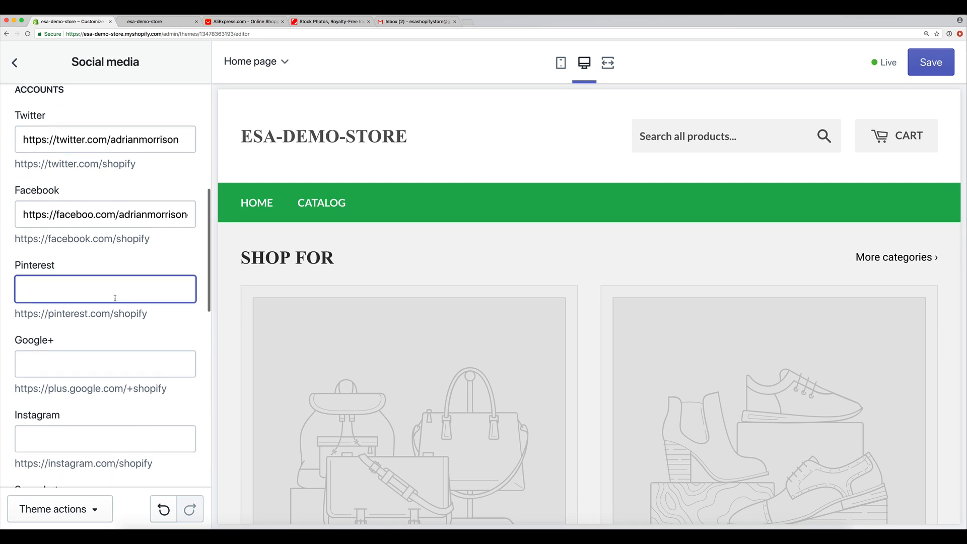
{"action": "scroll", "coordinate": [104, 204], "scroll_direction": "down", "scroll_amount": 2}
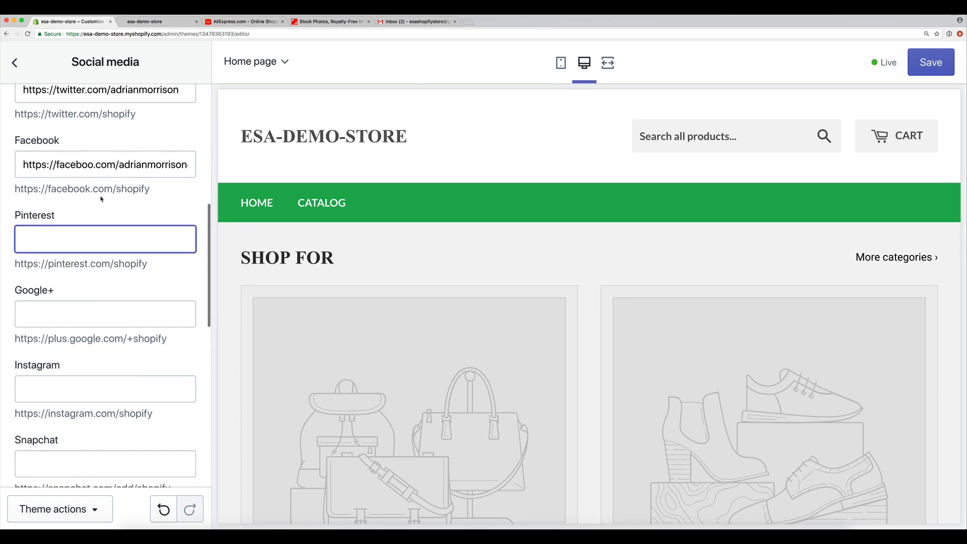
{"action": "scroll", "coordinate": [107, 328], "scroll_direction": "down", "scroll_amount": 4}
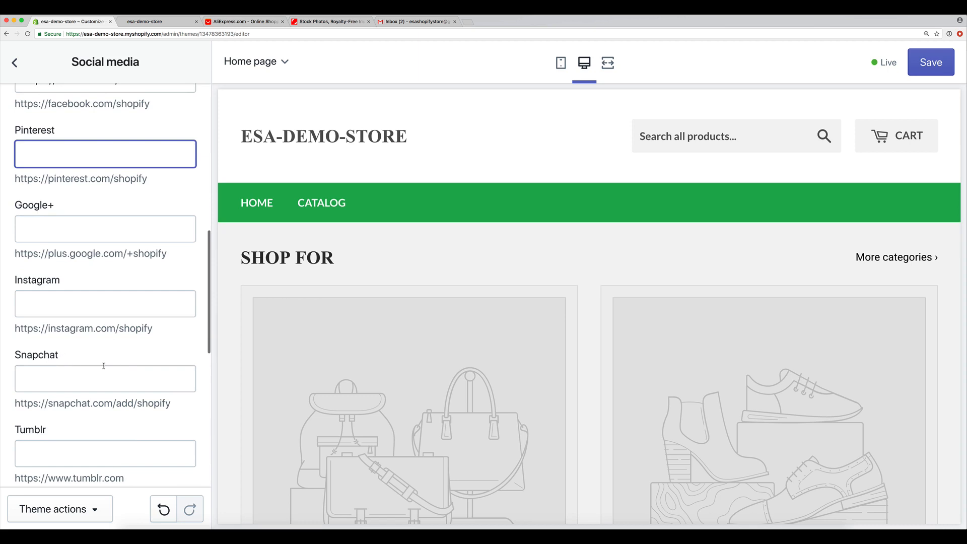
{"action": "scroll", "coordinate": [107, 367], "scroll_direction": "down", "scroll_amount": 8}
{"action": "scroll", "coordinate": [107, 367], "scroll_direction": "down", "scroll_amount": 9}
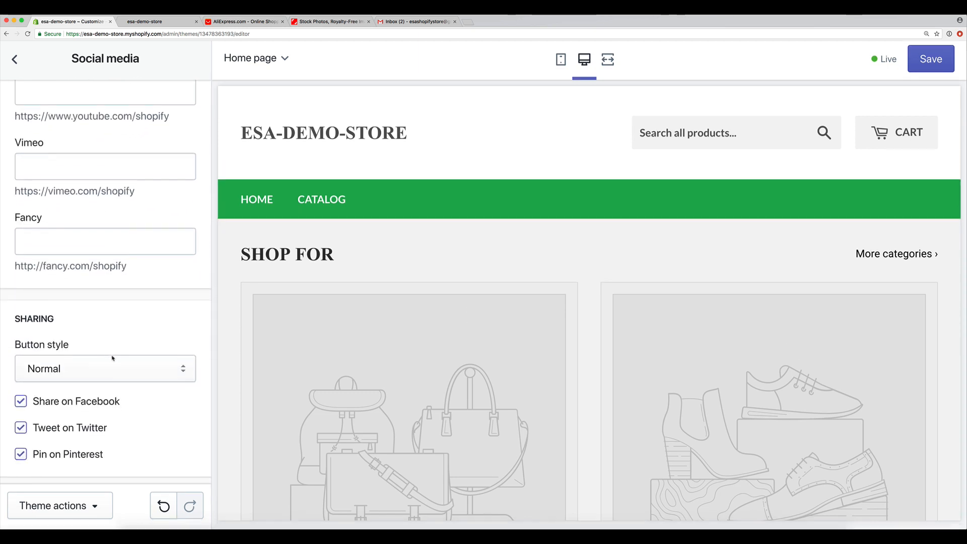
{"action": "scroll", "coordinate": [129, 370], "scroll_direction": "up", "scroll_amount": 20}
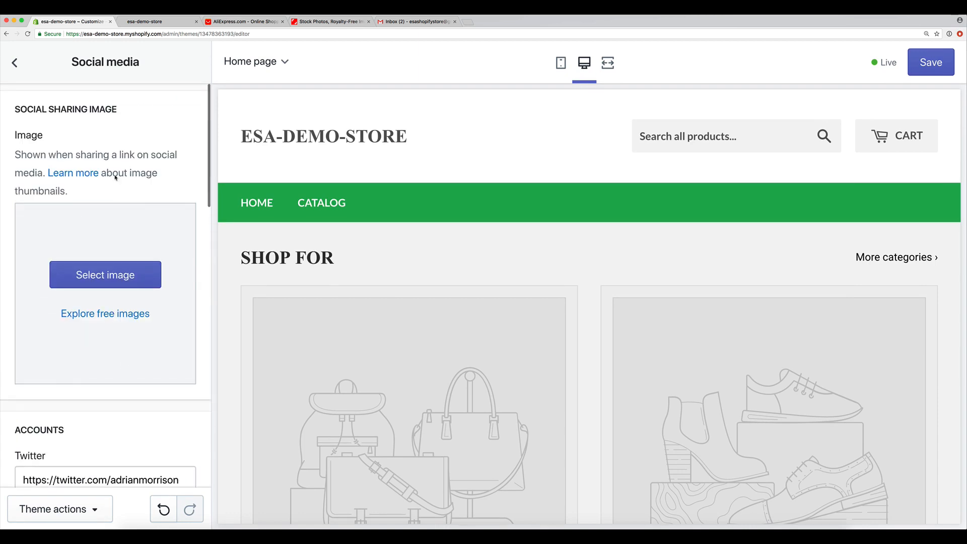
- Leave the Social media settings, view the Price format option for superscript cents, and return to the theme settings list
{"action": "left_click", "coordinate": [15, 63]}
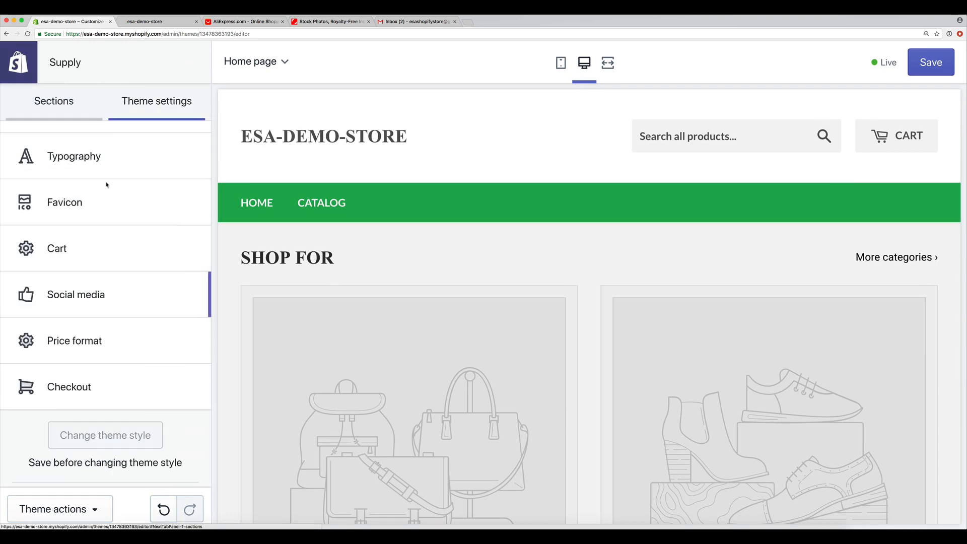
{"action": "left_click", "coordinate": [139, 335]}
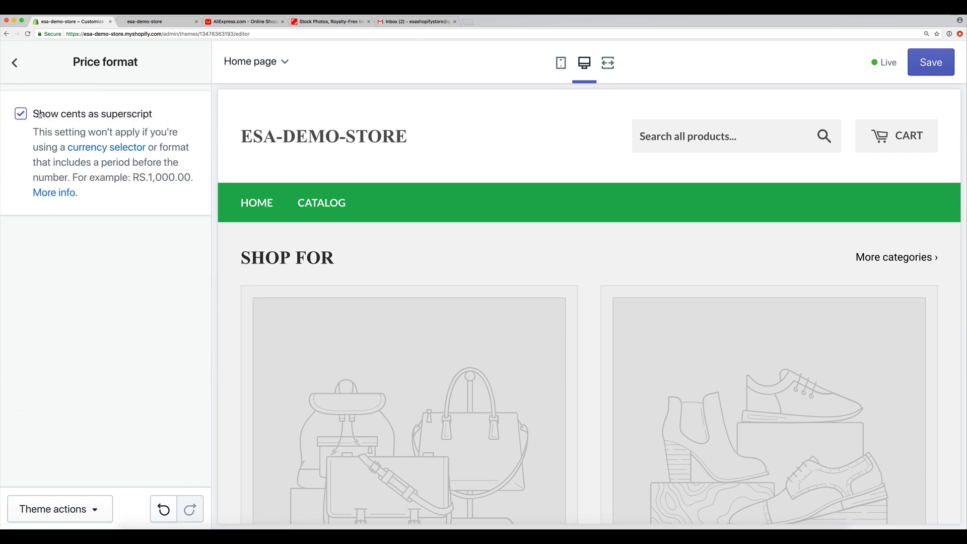
{"action": "left_click", "coordinate": [15, 63]}
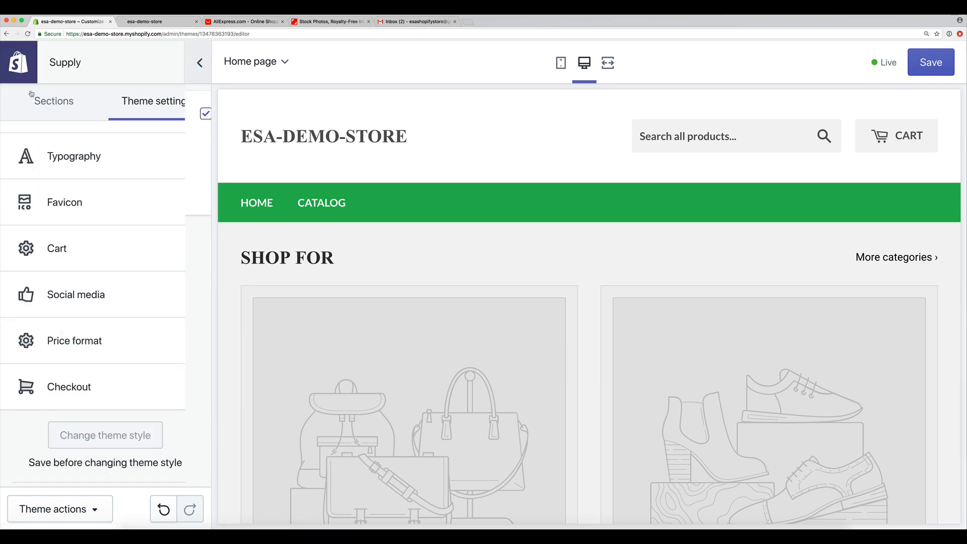
- Open the Checkout settings and skim the banner, logo, main content and order summary options alongside the home page preview
{"action": "left_click", "coordinate": [136, 380]}
{"action": "scroll", "coordinate": [200, 159], "scroll_direction": "down", "scroll_amount": 8}
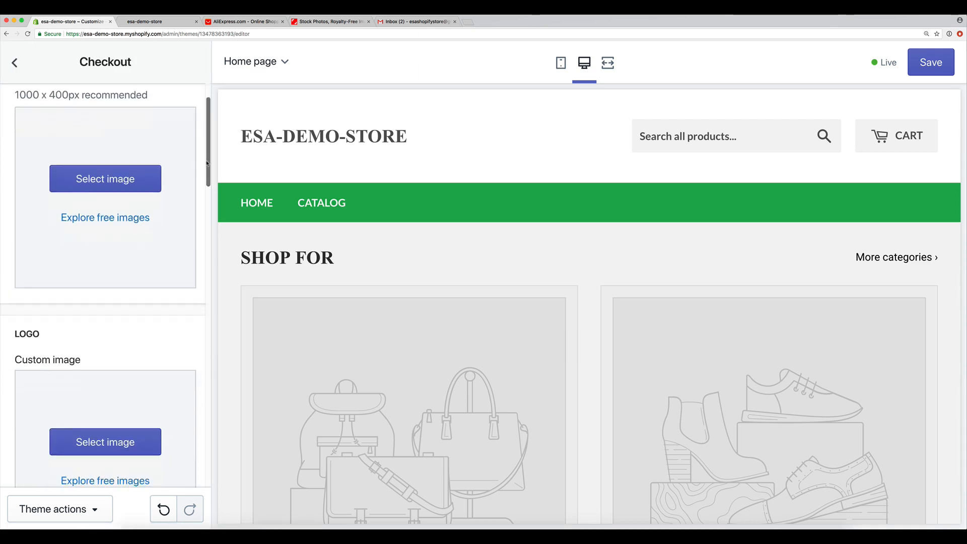
{"action": "scroll", "coordinate": [156, 190], "scroll_direction": "down", "scroll_amount": 10}
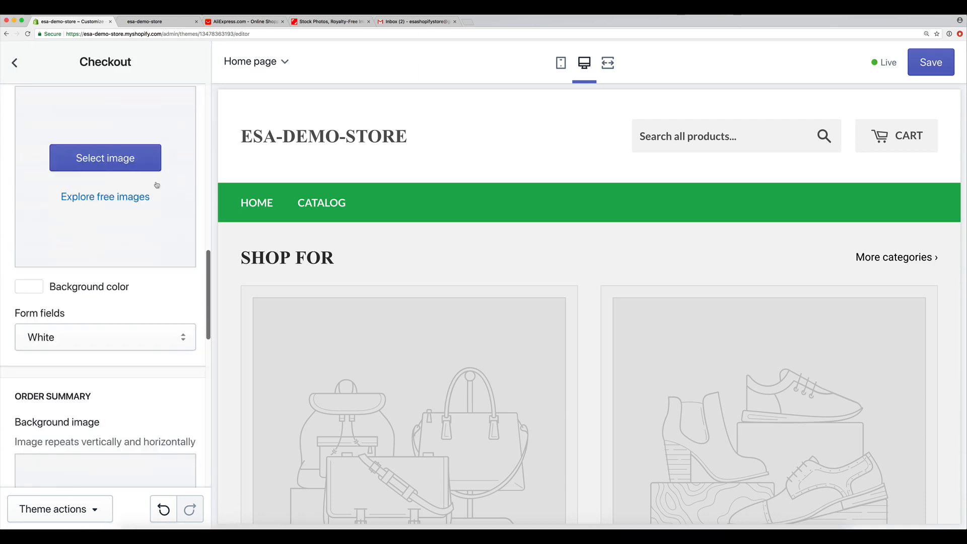
{"action": "scroll", "coordinate": [182, 198], "scroll_direction": "up", "scroll_amount": 15}
{"action": "scroll", "coordinate": [415, 250], "scroll_direction": "down", "scroll_amount": 6}
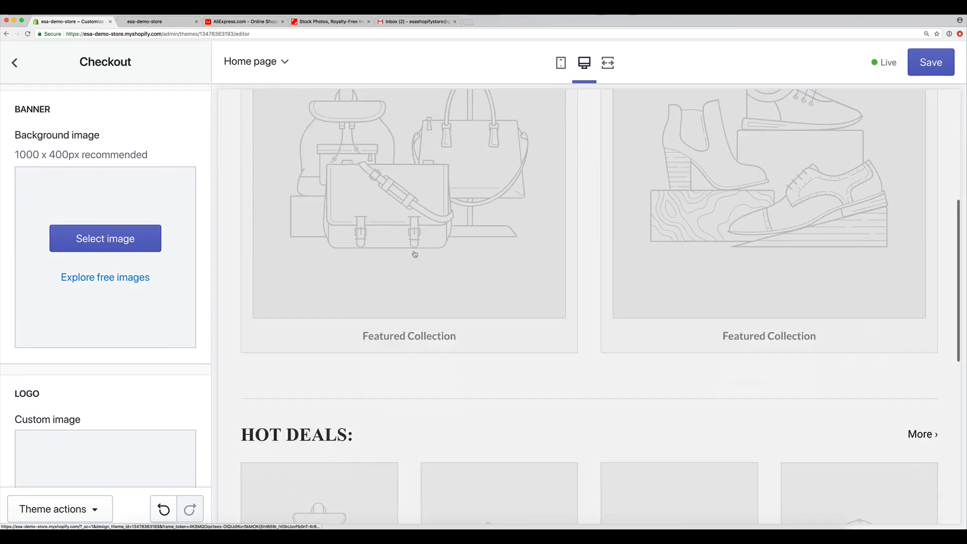
{"action": "scroll", "coordinate": [411, 233], "scroll_direction": "up", "scroll_amount": 8}
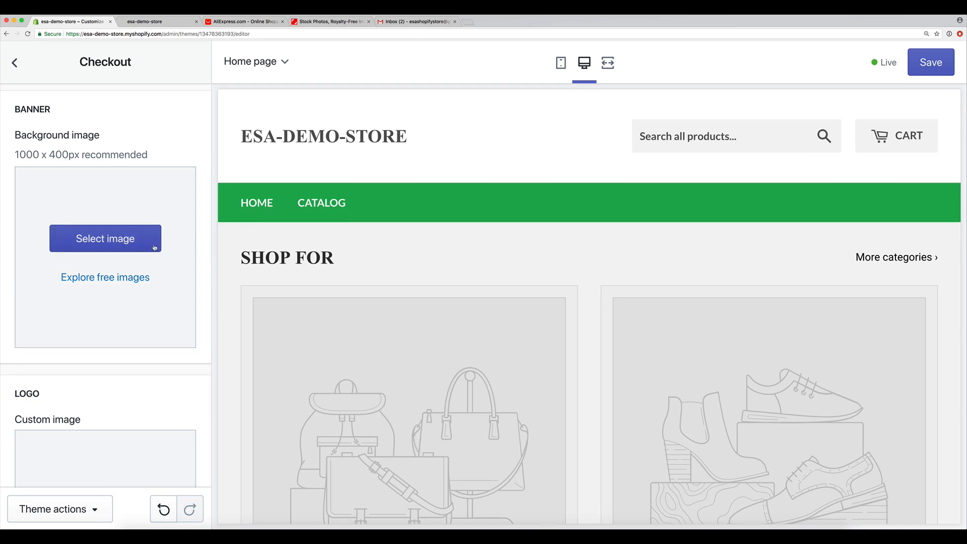
- Examine the Checkout banner and logo image options, including logo position and size, and return to the theme settings list
{"action": "scroll", "coordinate": [148, 251], "scroll_direction": "down", "scroll_amount": 4}
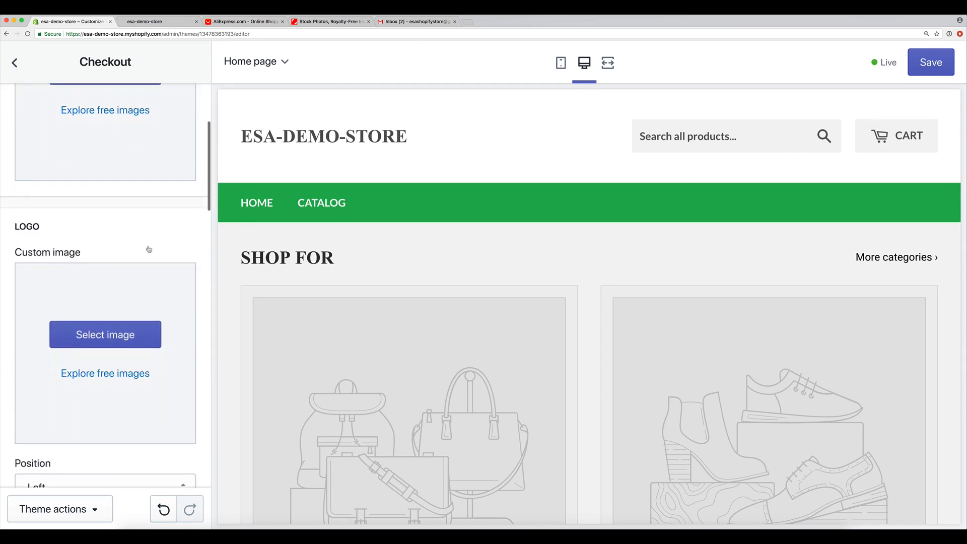
{"action": "scroll", "coordinate": [146, 250], "scroll_direction": "up", "scroll_amount": 4}
{"action": "scroll", "coordinate": [157, 253], "scroll_direction": "down", "scroll_amount": 5}
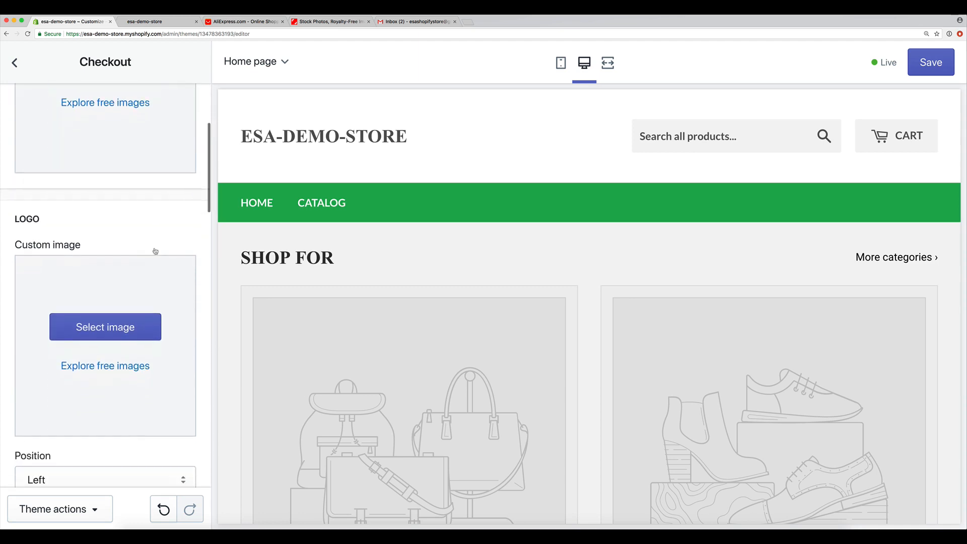
{"action": "scroll", "coordinate": [156, 250], "scroll_direction": "down", "scroll_amount": 1}
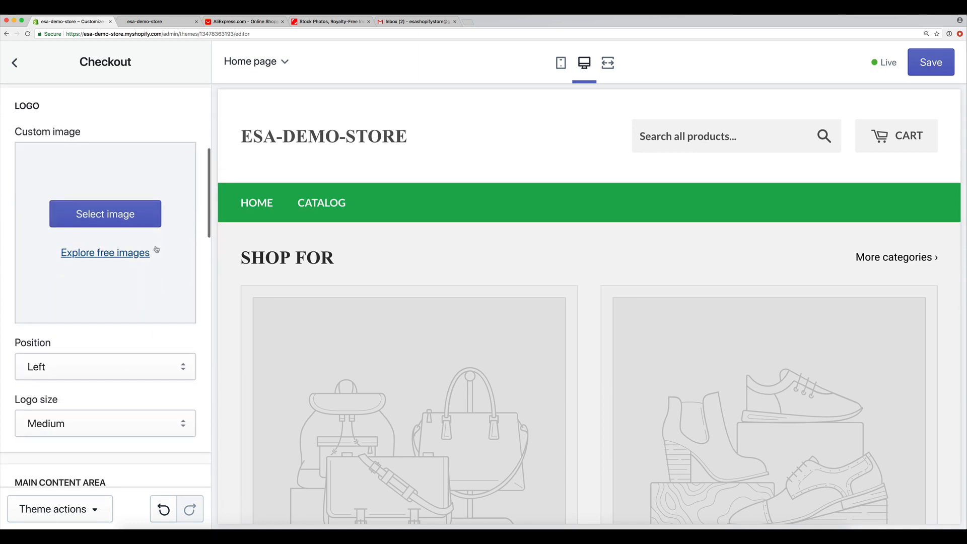
{"action": "scroll", "coordinate": [156, 251], "scroll_direction": "down", "scroll_amount": 2}
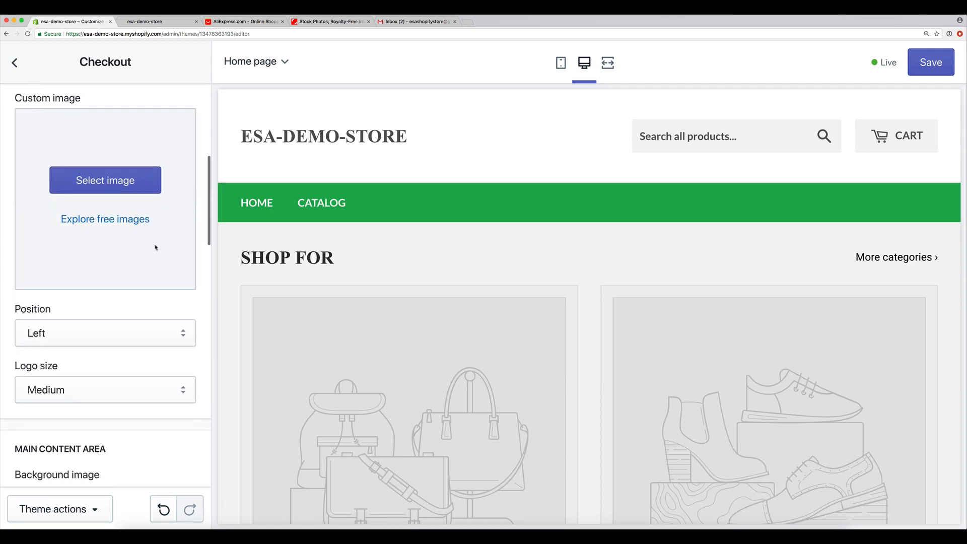
{"action": "scroll", "coordinate": [156, 247], "scroll_direction": "up", "scroll_amount": 4}
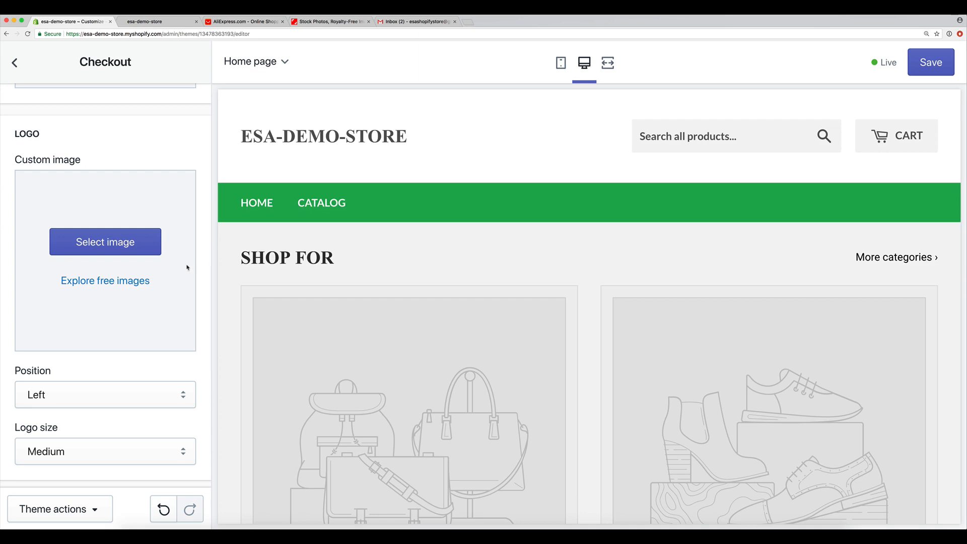
{"action": "scroll", "coordinate": [187, 267], "scroll_direction": "down", "scroll_amount": 6}
{"action": "scroll", "coordinate": [101, 118], "scroll_direction": "up", "scroll_amount": 10}
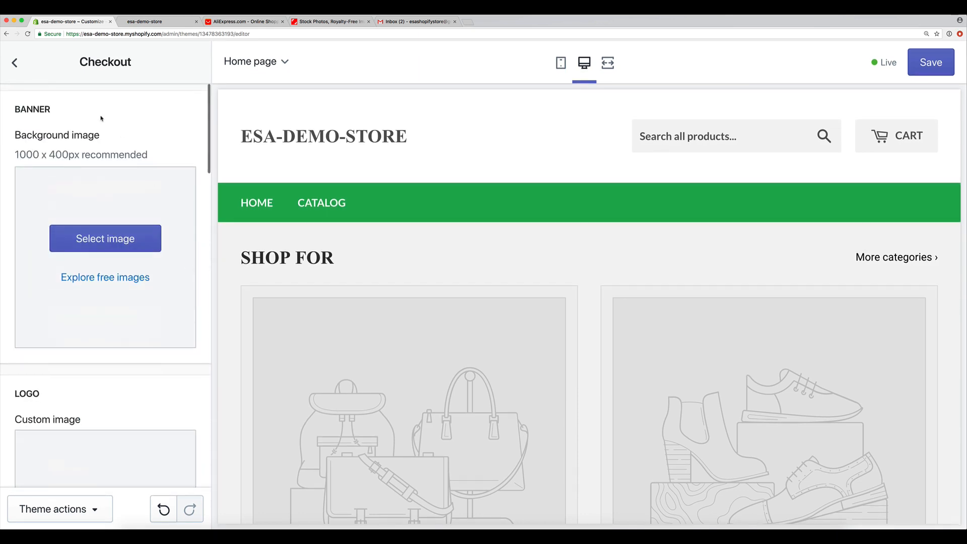
{"action": "left_click", "coordinate": [14, 64]}
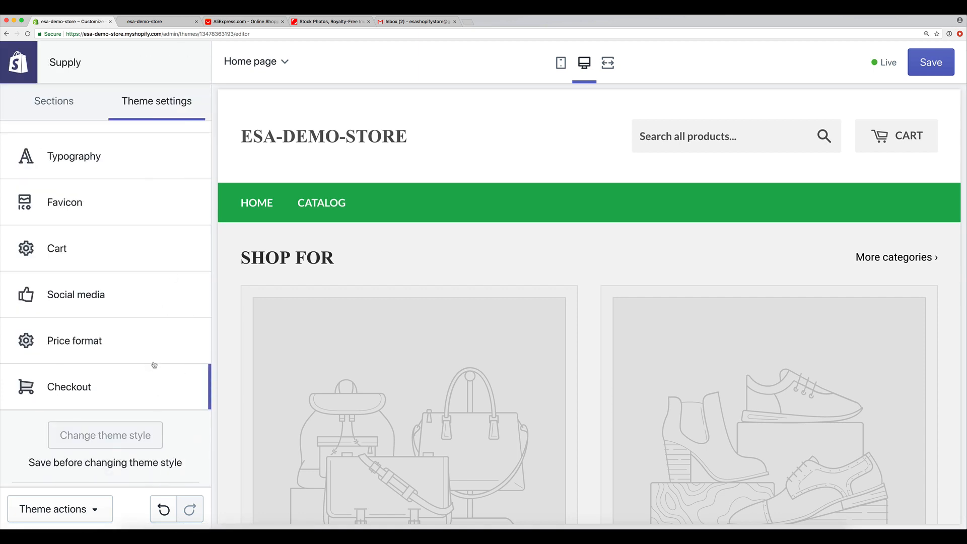
- Switch to the home page sections list and review the page preview down to the footer
{"action": "scroll", "coordinate": [154, 365], "scroll_direction": "down", "scroll_amount": 3}
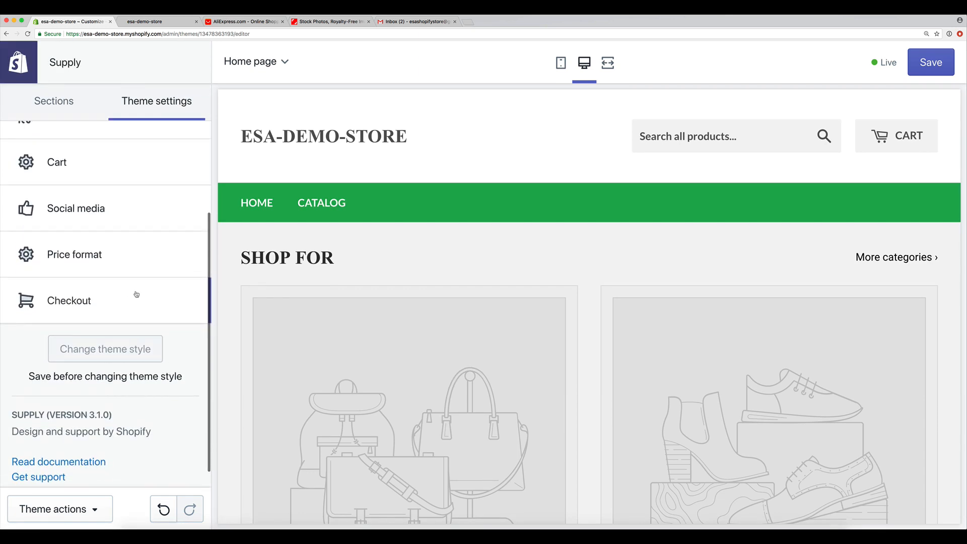
{"action": "scroll", "coordinate": [136, 294], "scroll_direction": "up", "scroll_amount": 3}
{"action": "left_click", "coordinate": [54, 101]}
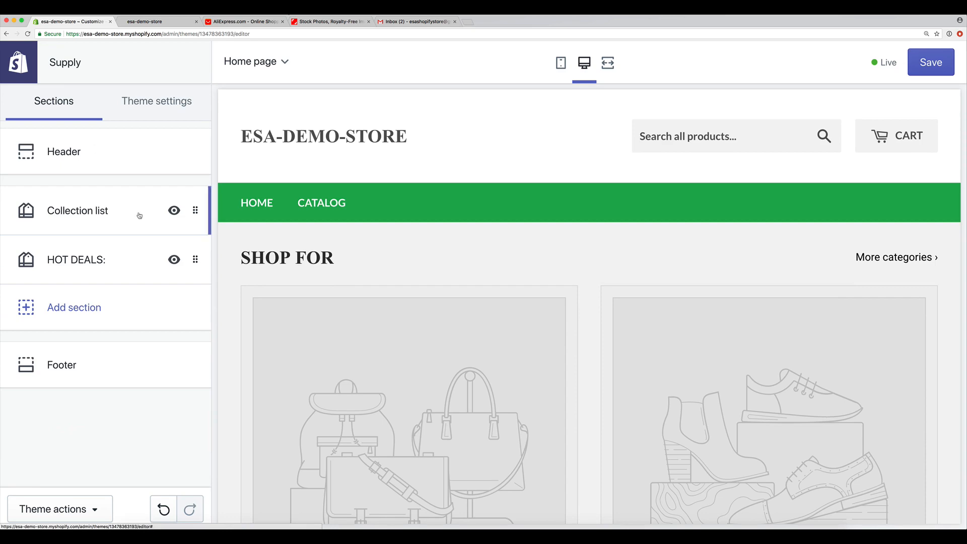
{"action": "scroll", "coordinate": [497, 262], "scroll_direction": "down", "scroll_amount": 10}
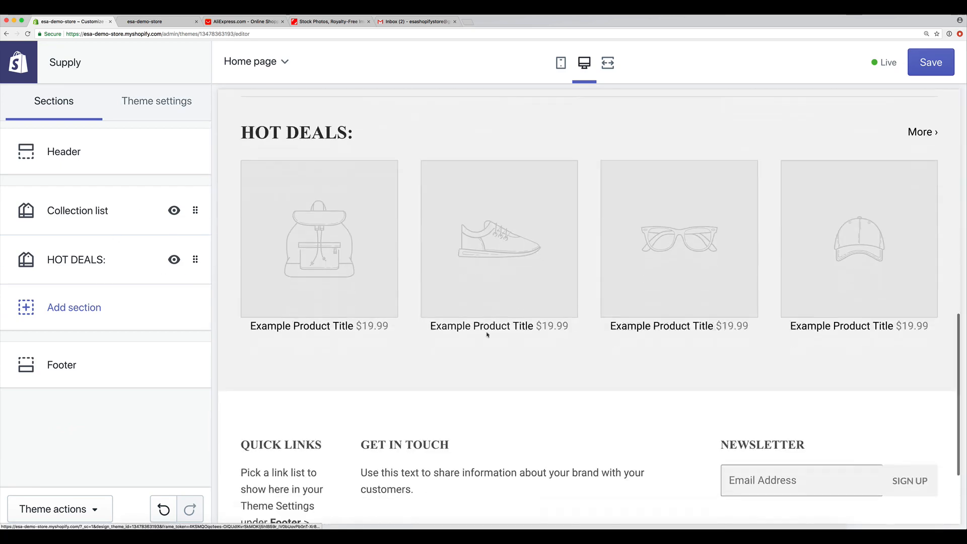
{"action": "scroll", "coordinate": [488, 335], "scroll_direction": "down", "scroll_amount": 2}
{"action": "scroll", "coordinate": [454, 282], "scroll_direction": "up", "scroll_amount": 12}
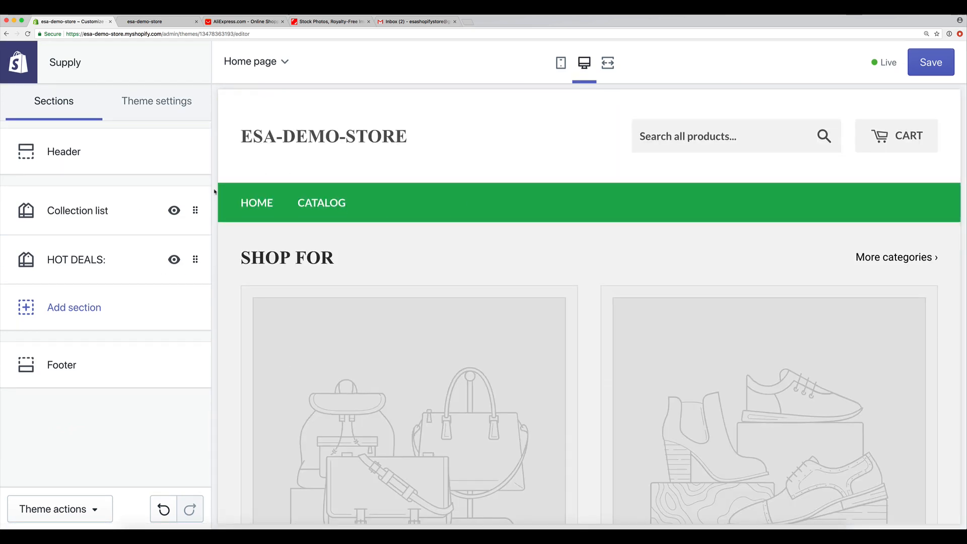
- Open the Header section settings and view the menu and custom logo options
{"action": "left_click", "coordinate": [160, 110]}
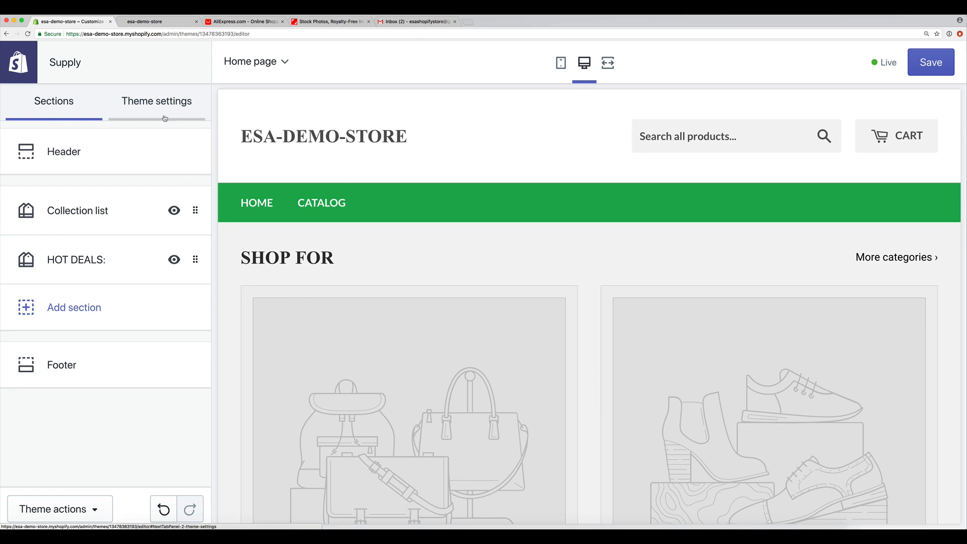
{"action": "left_click", "coordinate": [77, 113]}
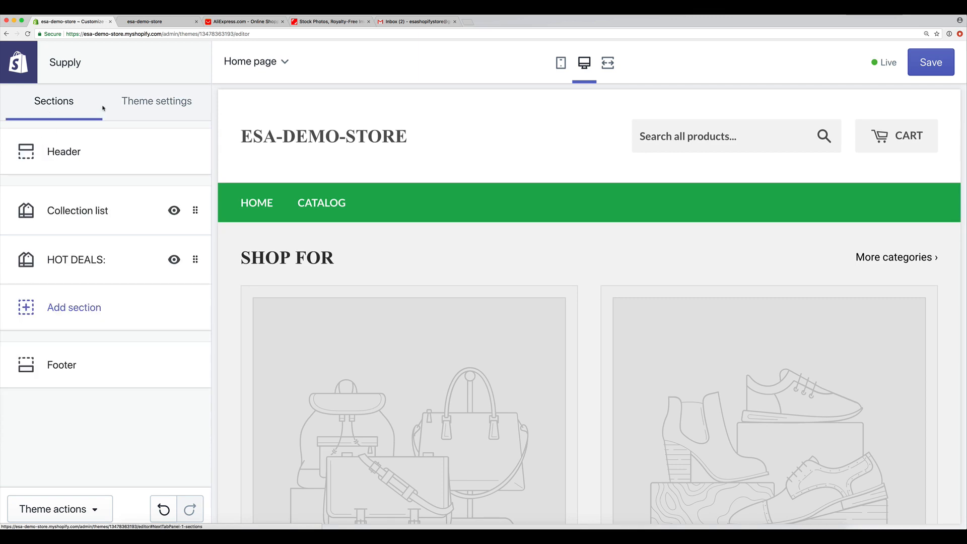
{"action": "left_click", "coordinate": [77, 152]}
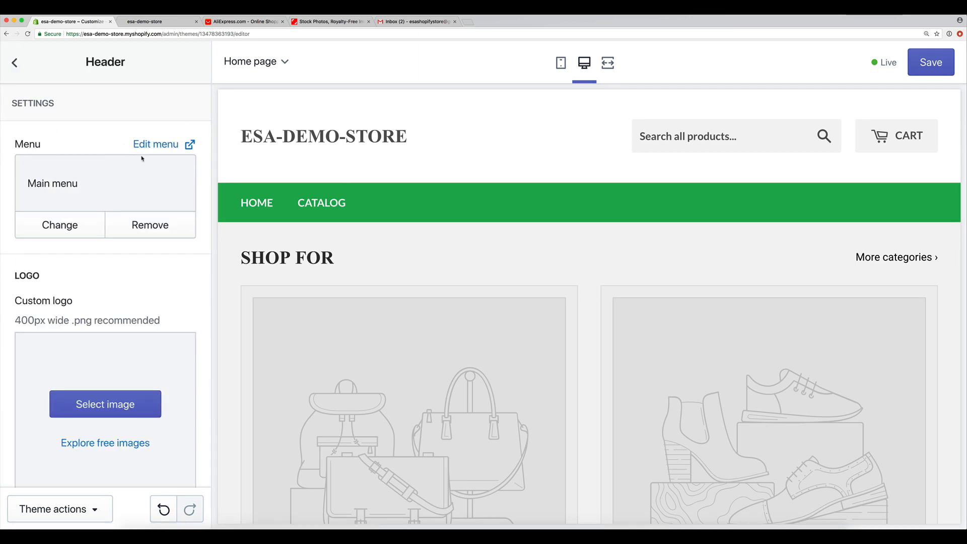
{"action": "scroll", "coordinate": [142, 158], "scroll_direction": "down", "scroll_amount": 1}
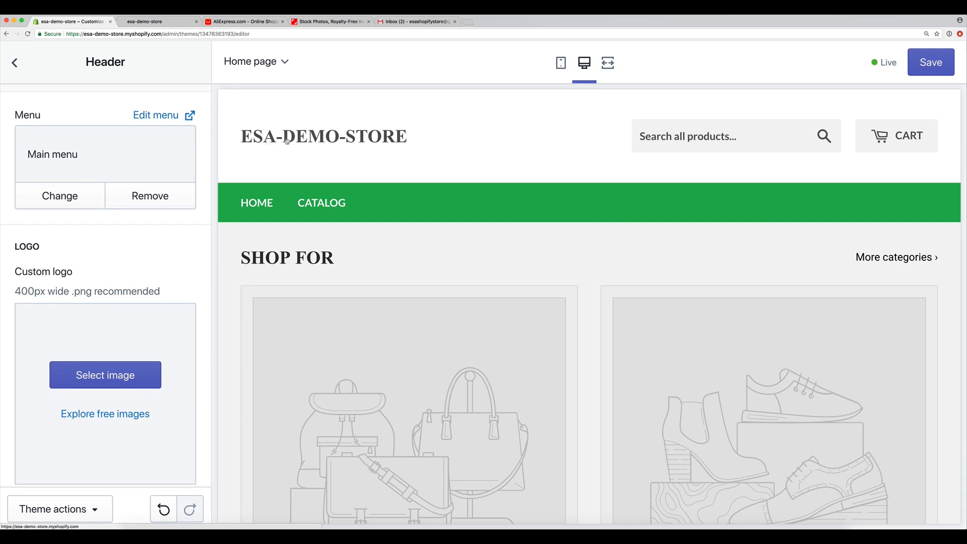
{"action": "scroll", "coordinate": [93, 194], "scroll_direction": "down", "scroll_amount": 4}
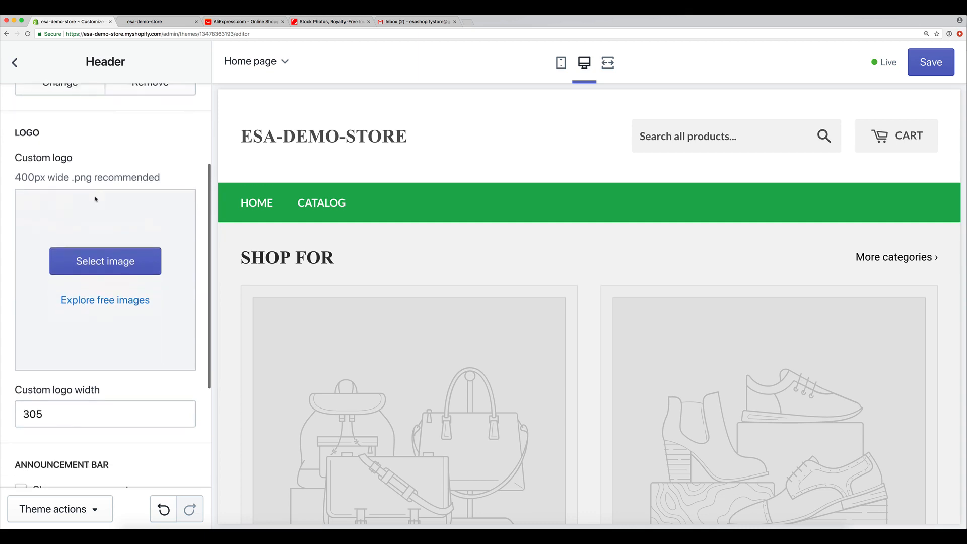
{"action": "scroll", "coordinate": [96, 201], "scroll_direction": "down", "scroll_amount": 1}
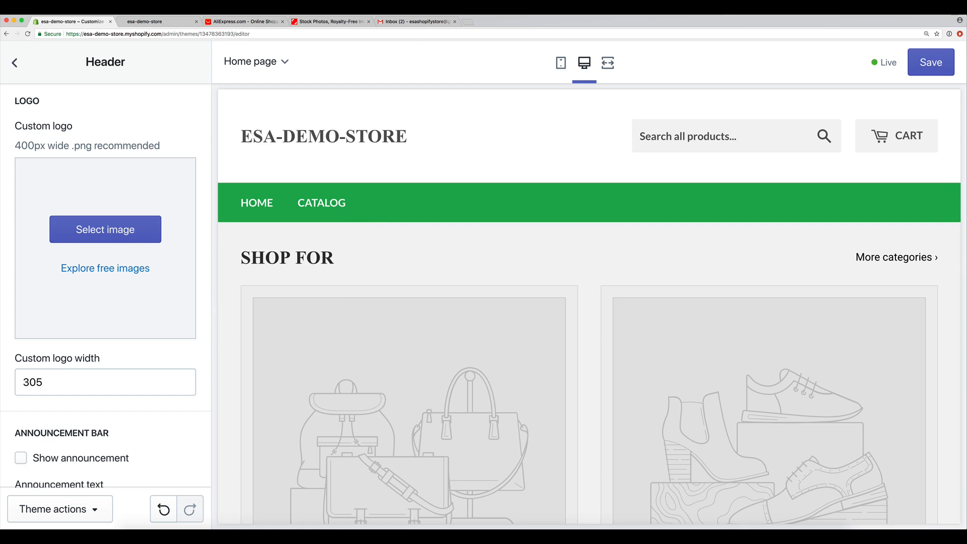
{"action": "key", "text": "super+Tab"}
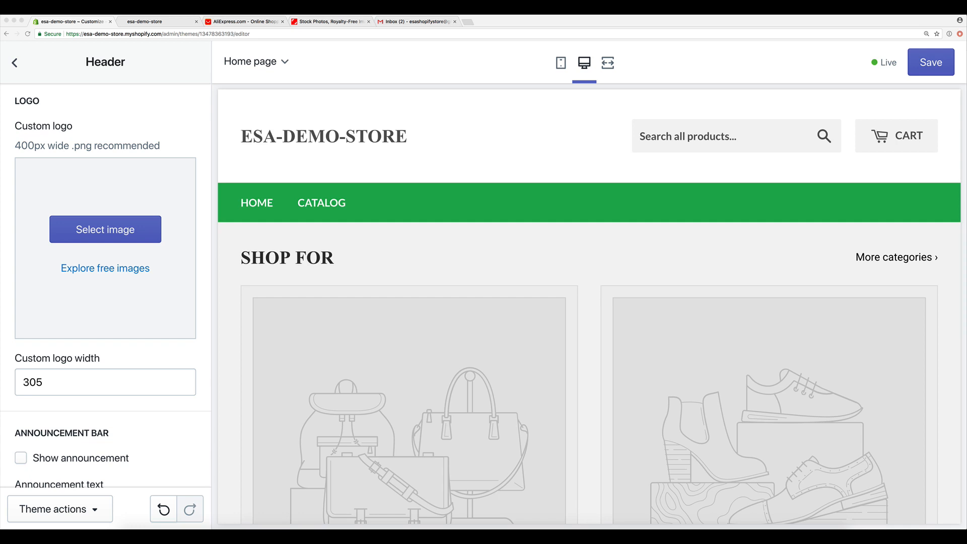
{"action": "left_click_drag", "start_coordinate": [217, 352], "coordinate": [119, 250]}
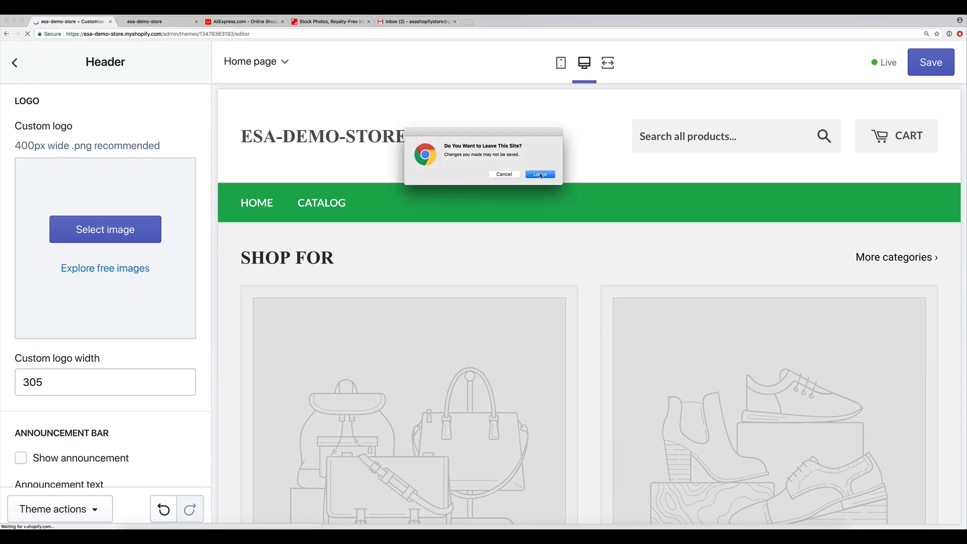
{"action": "left_click", "coordinate": [540, 175]}
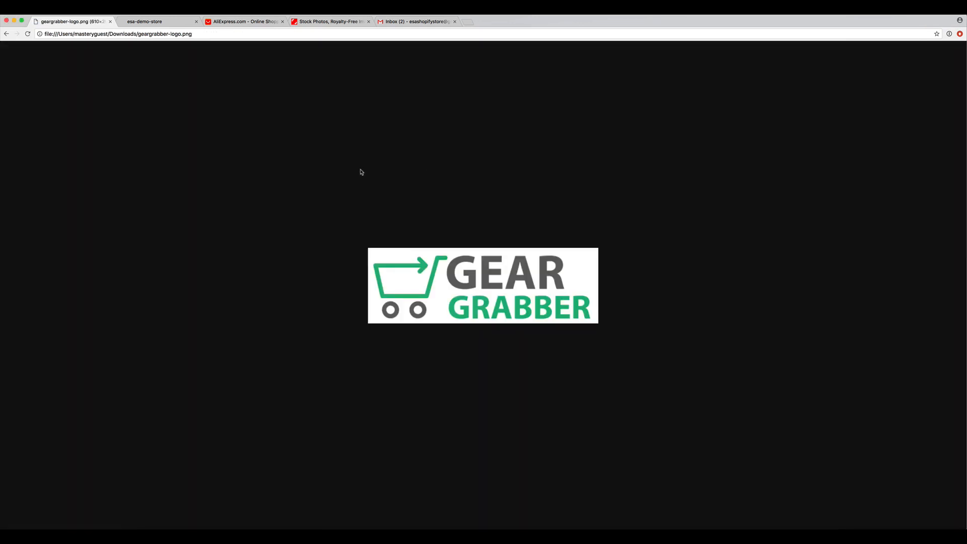
{"action": "left_click", "coordinate": [7, 34]}
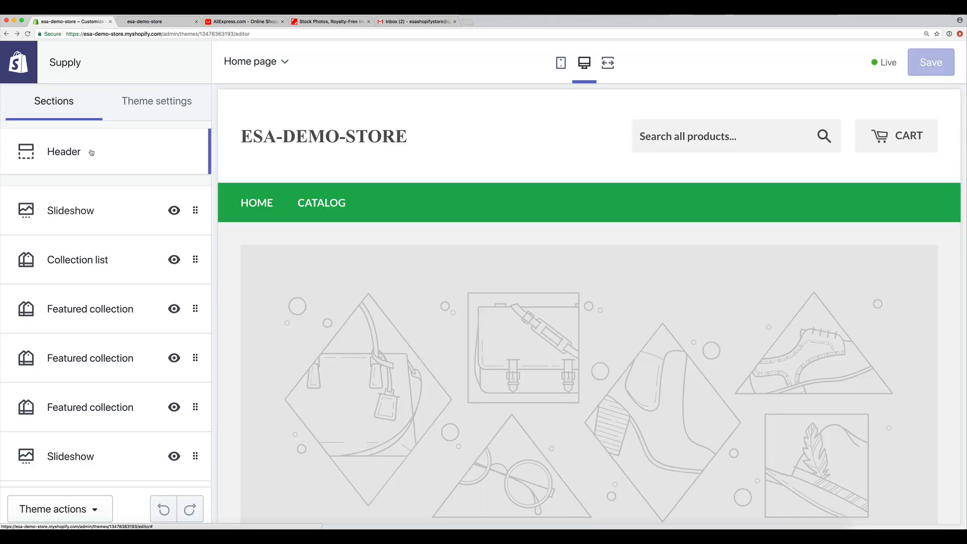
- Open the Header section's settings and add geargrabber-logo.png as the custom logo
{"action": "left_click", "coordinate": [92, 153]}
{"action": "scroll", "coordinate": [131, 214], "scroll_direction": "down", "scroll_amount": 3}
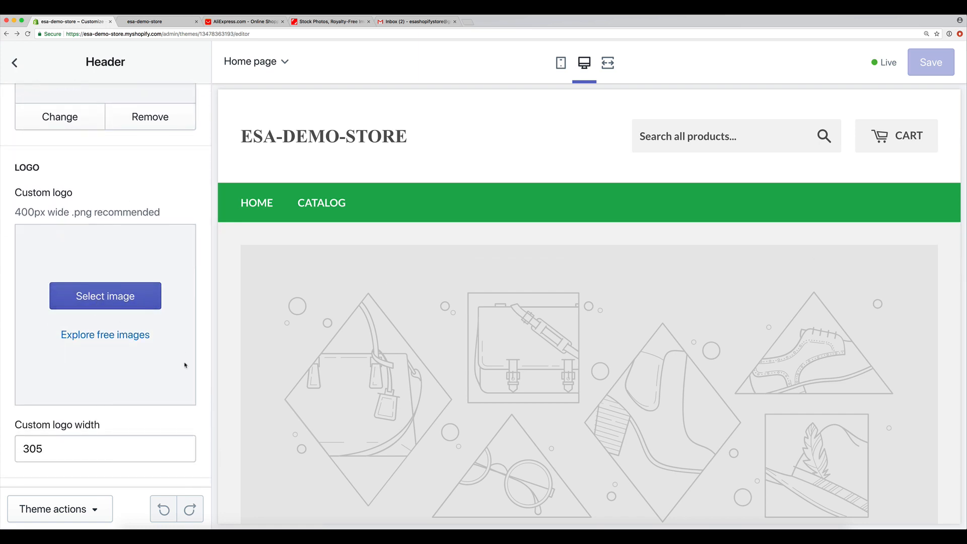
{"action": "left_click_drag", "start_coordinate": [211, 267], "coordinate": [157, 275]}
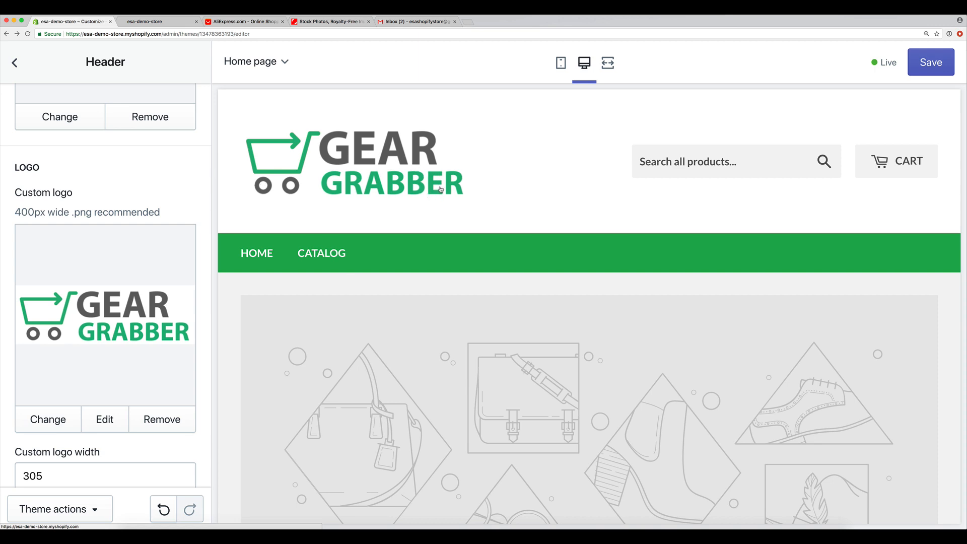
- Set the header's custom logo width to 250
{"action": "scroll", "coordinate": [118, 252], "scroll_direction": "down", "scroll_amount": 3}
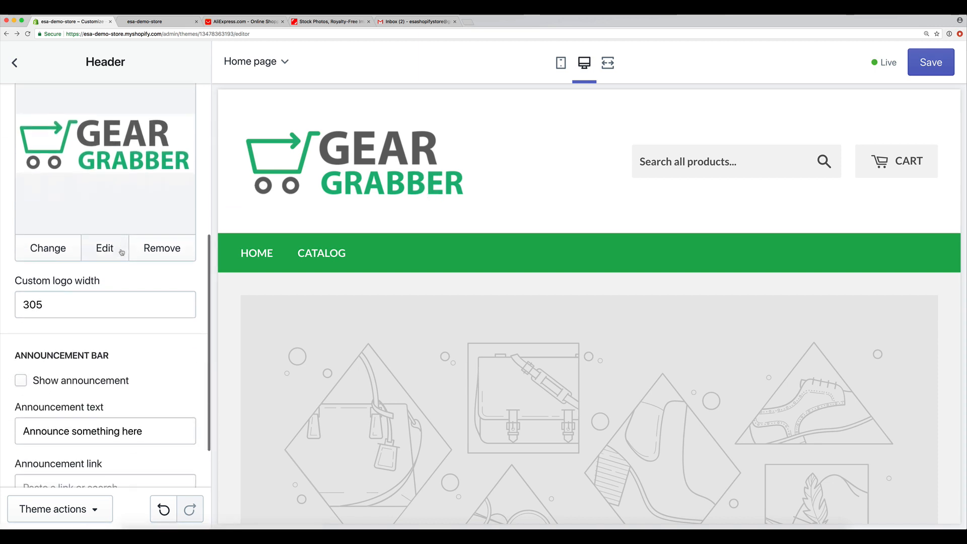
{"action": "scroll", "coordinate": [101, 292], "scroll_direction": "up", "scroll_amount": 1}
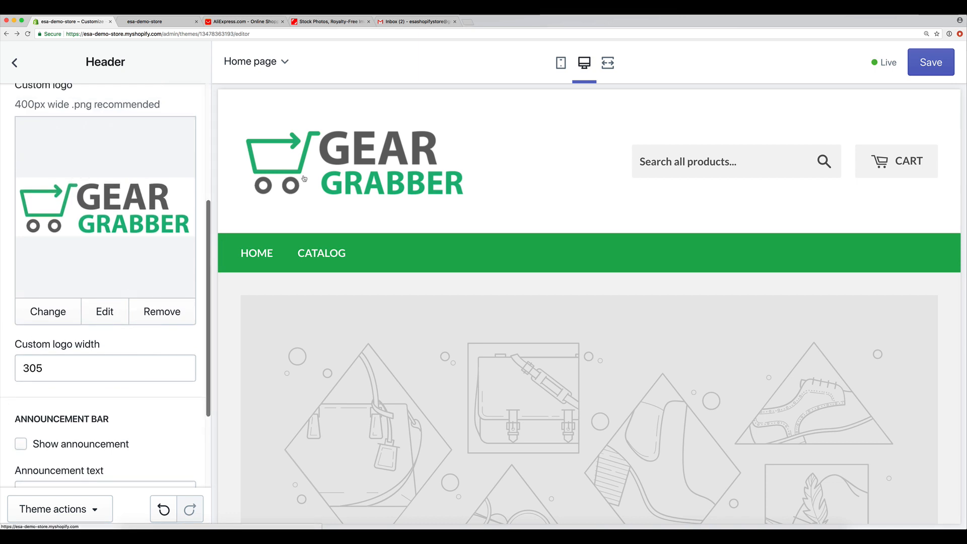
{"action": "scroll", "coordinate": [352, 255], "scroll_direction": "down", "scroll_amount": 5}
{"action": "scroll", "coordinate": [354, 255], "scroll_direction": "up", "scroll_amount": 5}
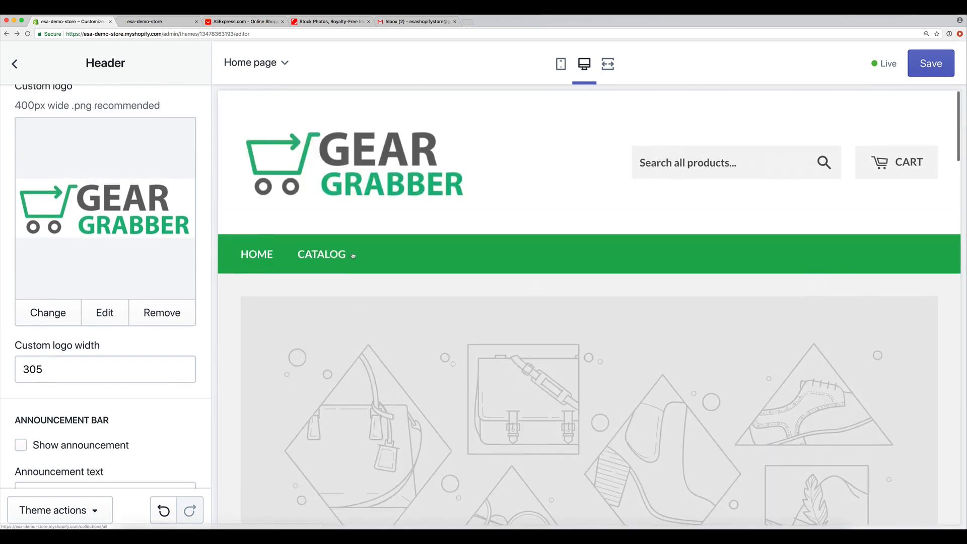
{"action": "scroll", "coordinate": [123, 376], "scroll_direction": "up", "scroll_amount": 2}
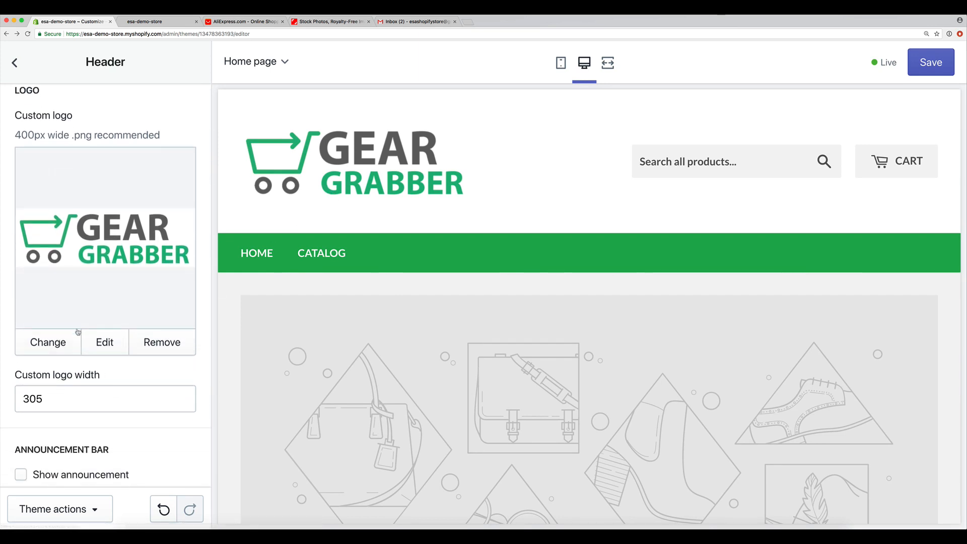
{"action": "left_click", "coordinate": [105, 344]}
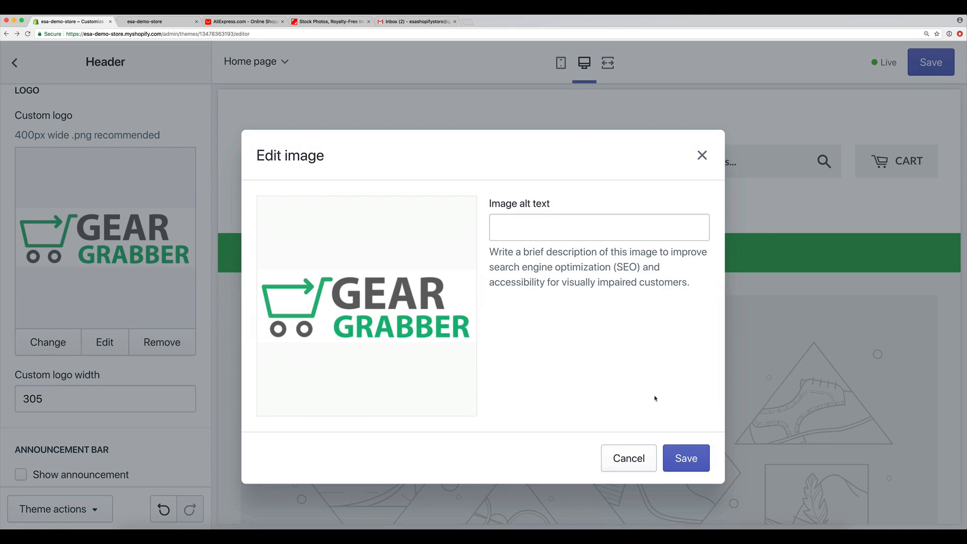
{"action": "left_click", "coordinate": [705, 161]}
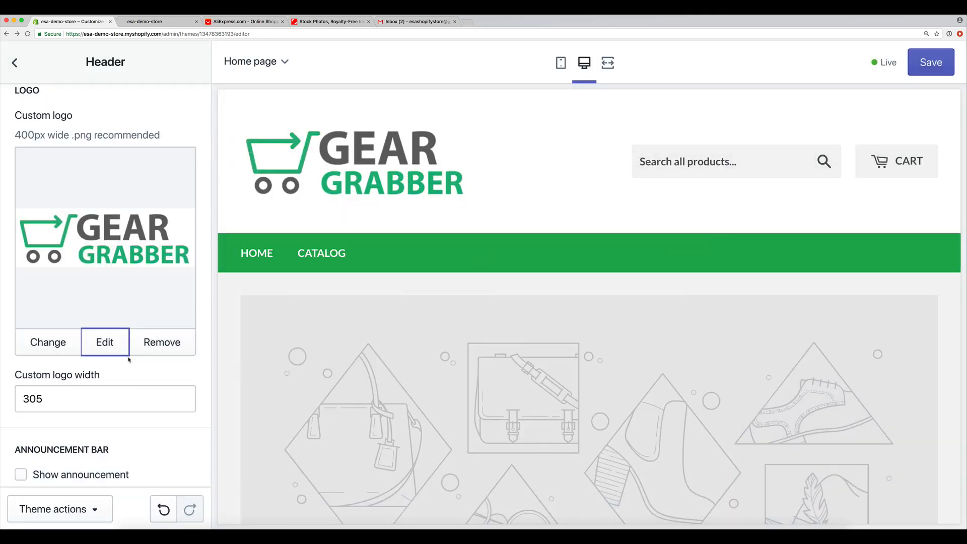
{"action": "left_click_drag", "start_coordinate": [76, 392], "coordinate": [17, 397]}
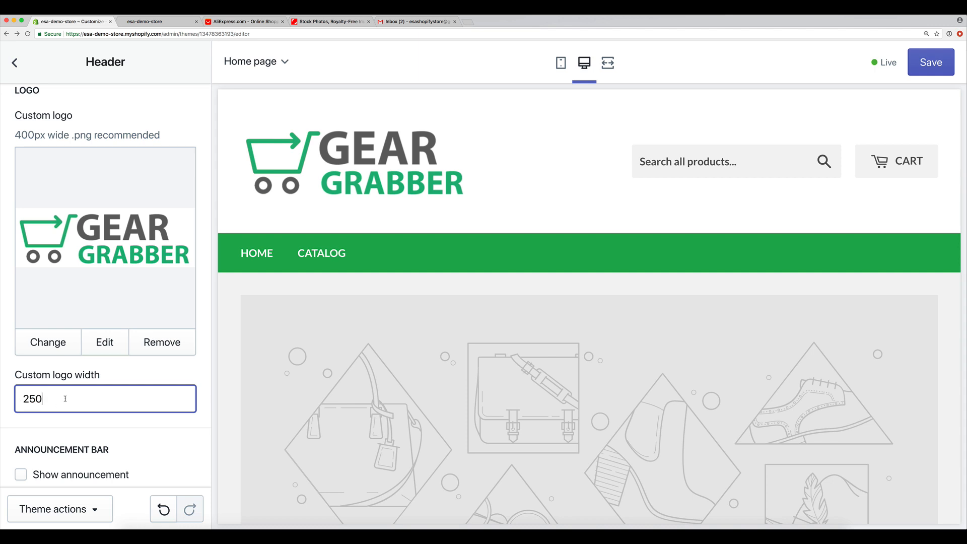
{"action": "type", "text": "250"}
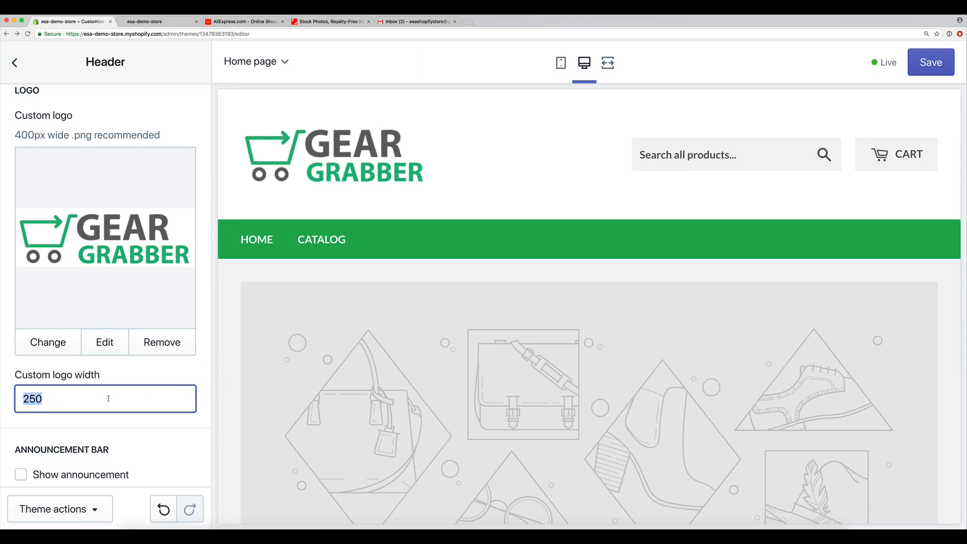
- Enable the header's announcement and set its text to "BLACK FRIDAY SALE IS ON!!!!"
{"action": "scroll", "coordinate": [137, 388], "scroll_direction": "down", "scroll_amount": 5}
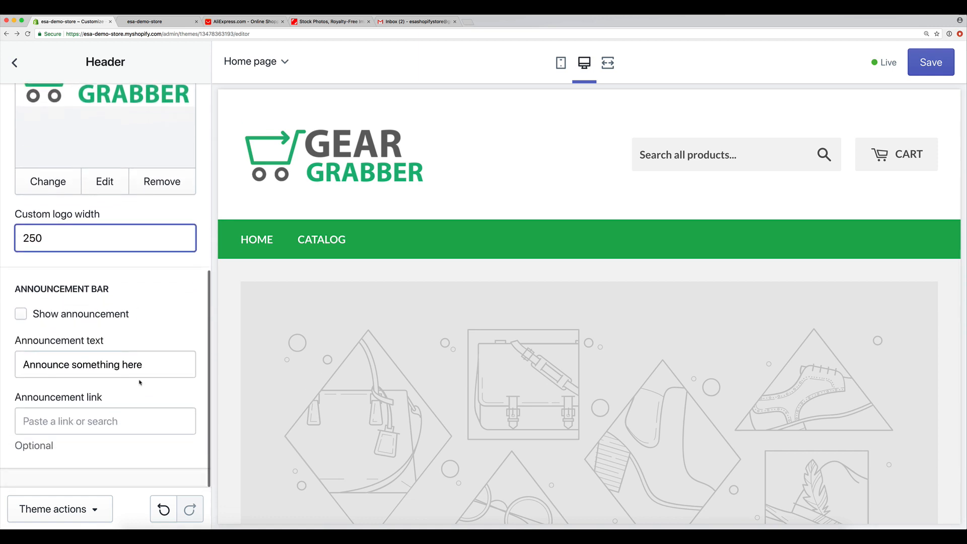
{"action": "left_click", "coordinate": [20, 312]}
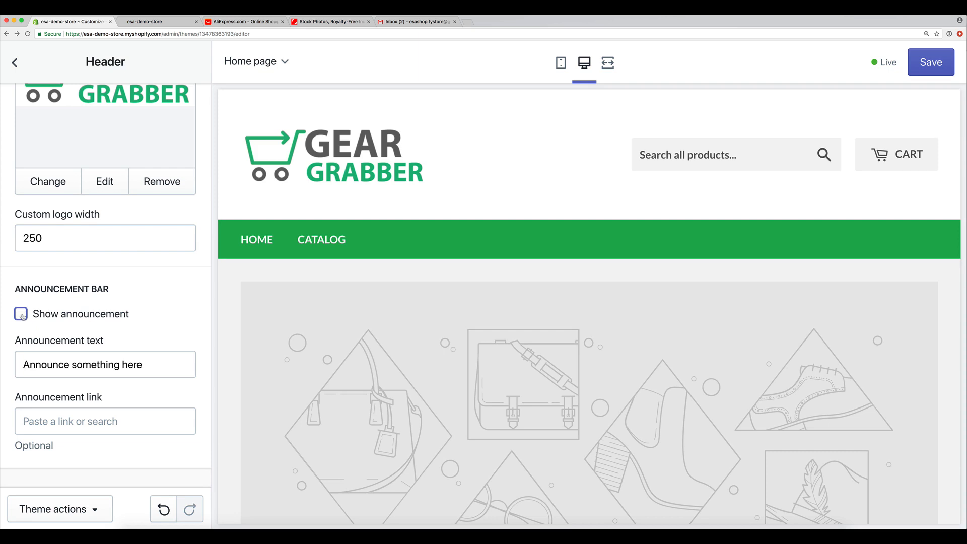
{"action": "left_click", "coordinate": [22, 315]}
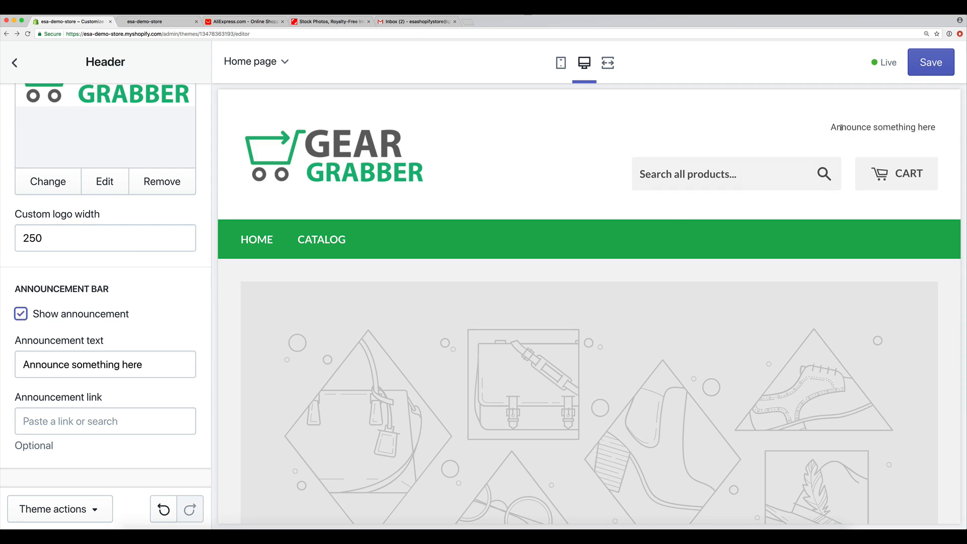
{"action": "left_click_drag", "start_coordinate": [831, 128], "coordinate": [924, 127]}
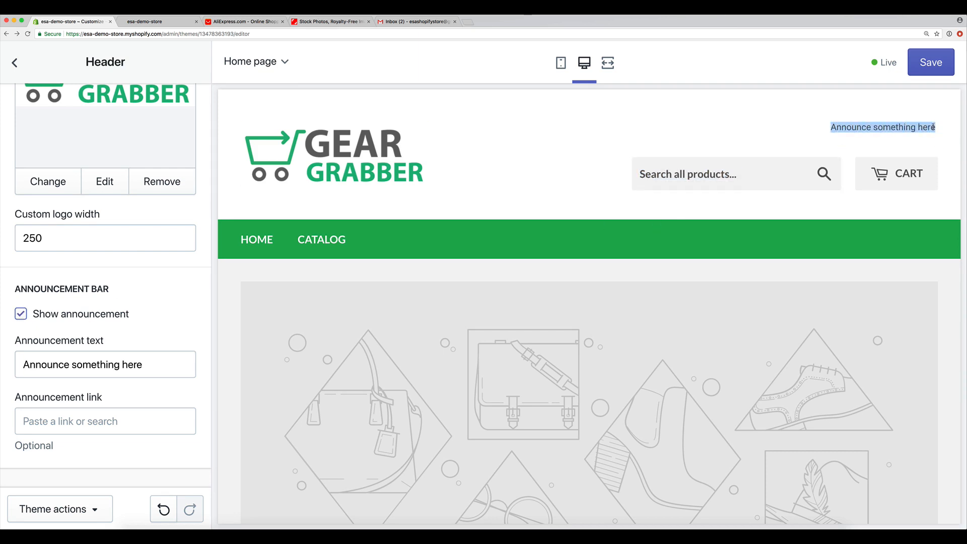
{"action": "left_click", "coordinate": [156, 365]}
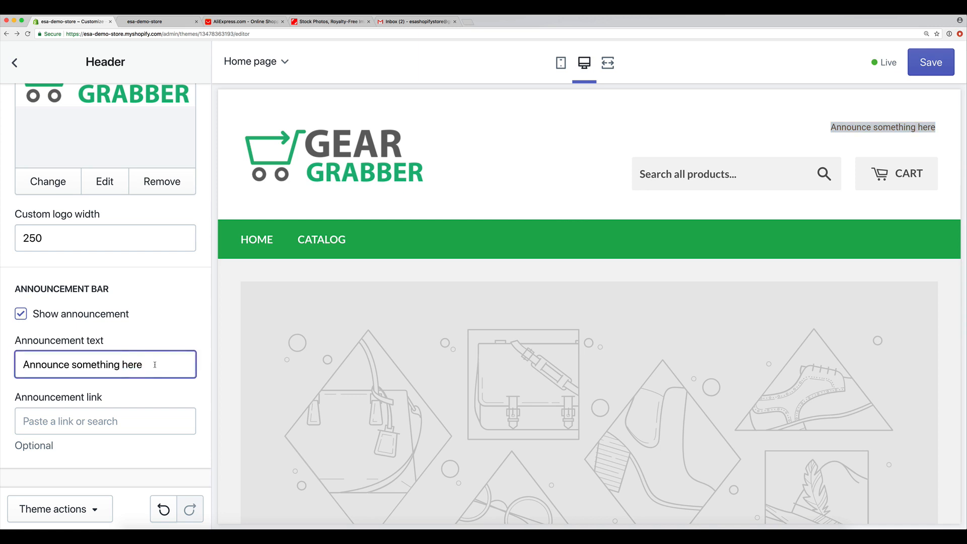
{"action": "left_click_drag", "start_coordinate": [155, 365], "coordinate": [38, 364]}
{"action": "type", "text": "BL"}
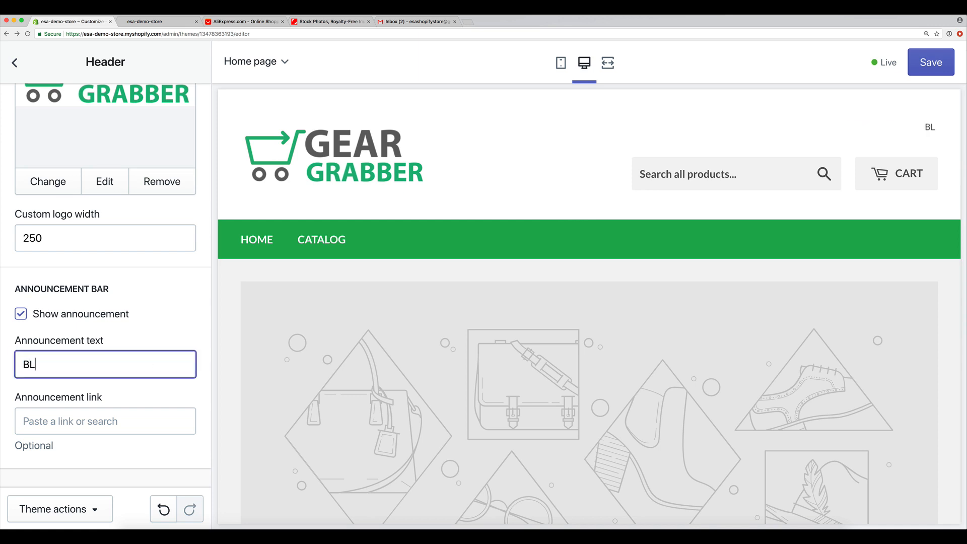
{"action": "type", "text": "ACK FRIDAY SA"}
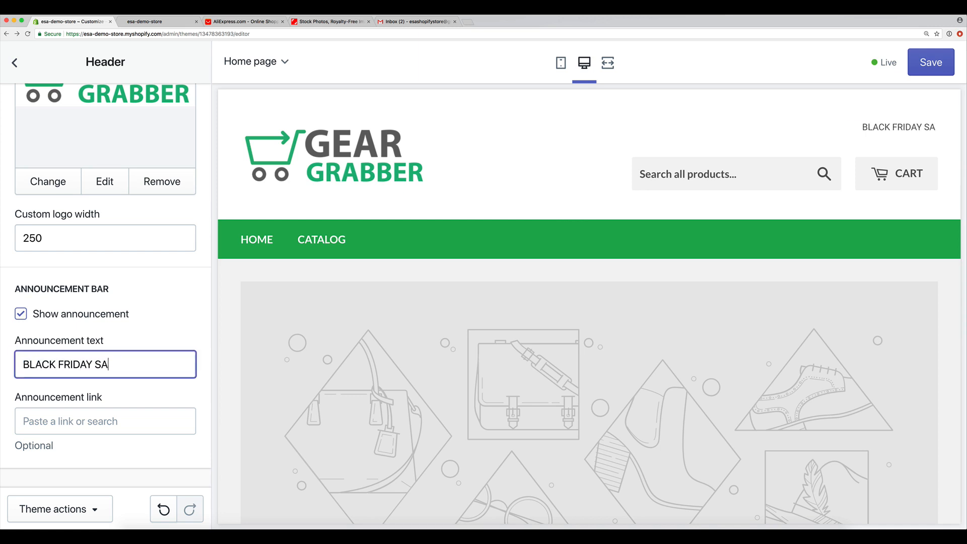
{"action": "type", "text": "LE IS ON!!!!"}
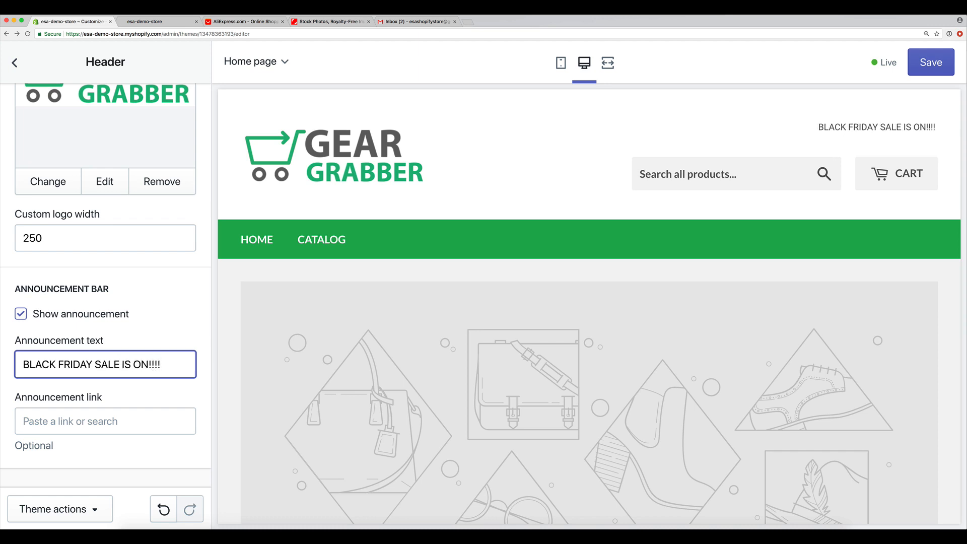
- Turn off the header's announcement and return to the theme's list of sections
{"action": "left_click", "coordinate": [32, 422]}
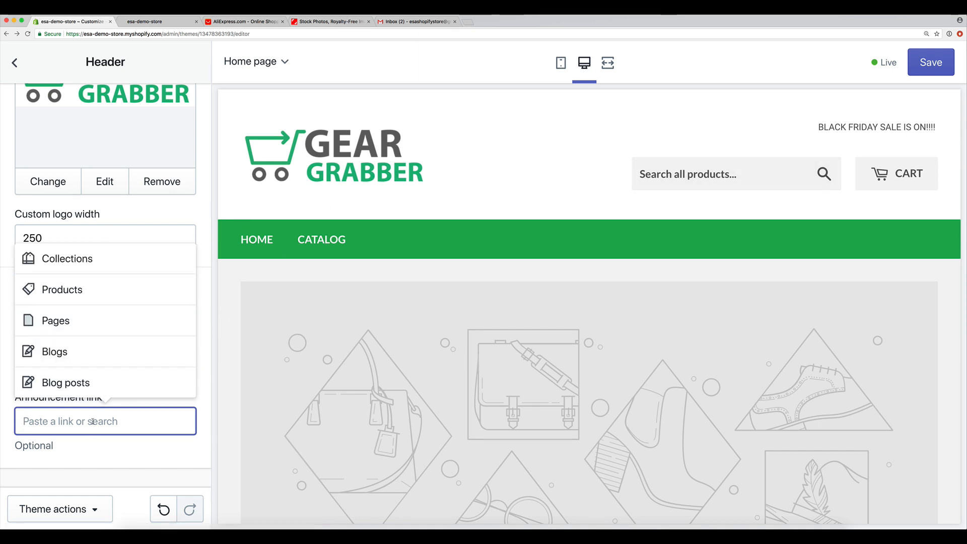
{"action": "left_click", "coordinate": [207, 379]}
{"action": "triple_click", "coordinate": [154, 365]}
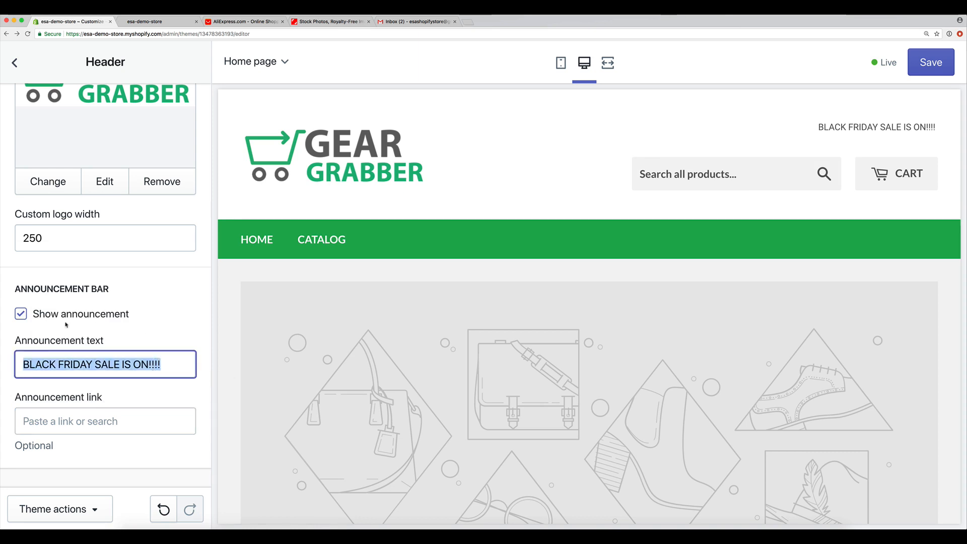
{"action": "left_click", "coordinate": [20, 314]}
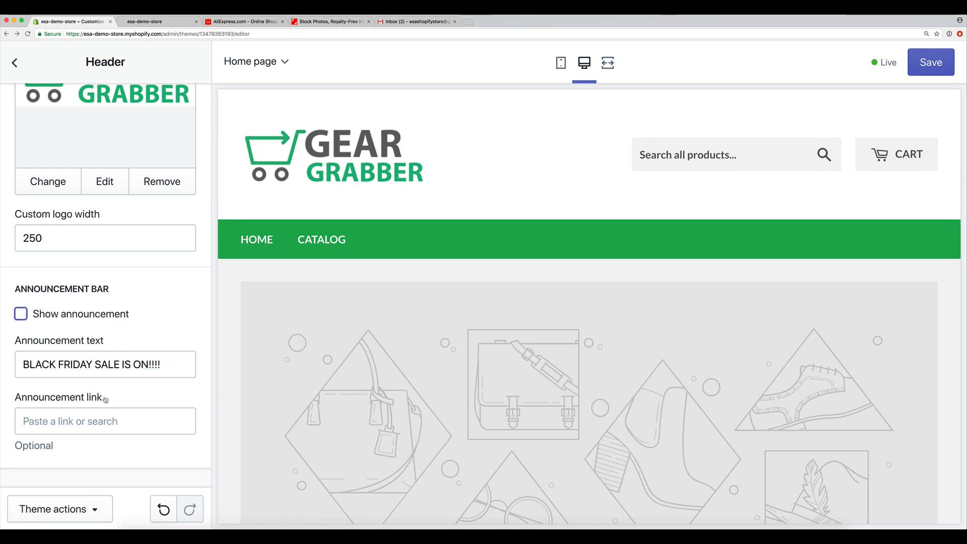
{"action": "scroll", "coordinate": [109, 401], "scroll_direction": "up", "scroll_amount": 6}
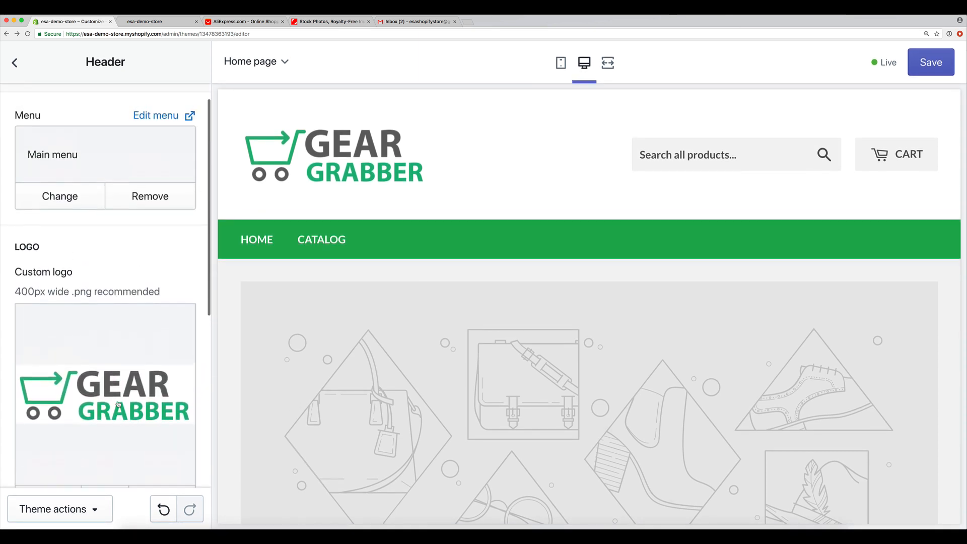
{"action": "scroll", "coordinate": [118, 405], "scroll_direction": "up", "scroll_amount": 2}
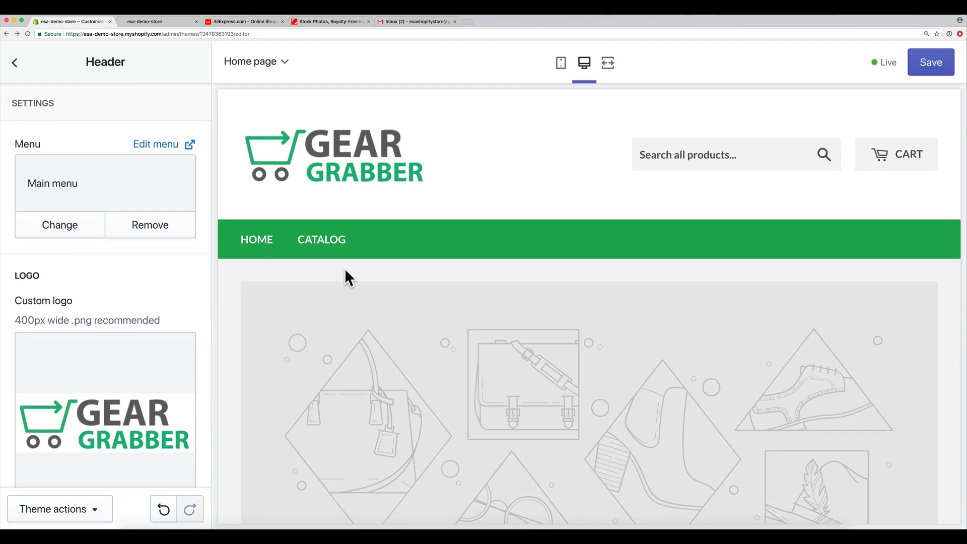
{"action": "left_click", "coordinate": [15, 75]}
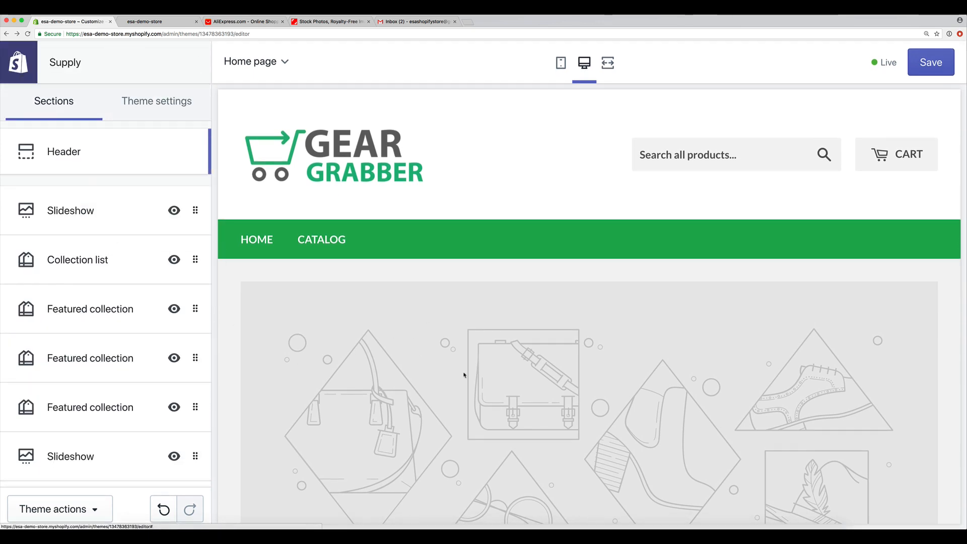
- Examine the home page preview from the header and slideshow through the collection list and featured collections
{"action": "scroll", "coordinate": [463, 374], "scroll_direction": "down", "scroll_amount": 10}
{"action": "scroll", "coordinate": [459, 376], "scroll_direction": "down", "scroll_amount": 20}
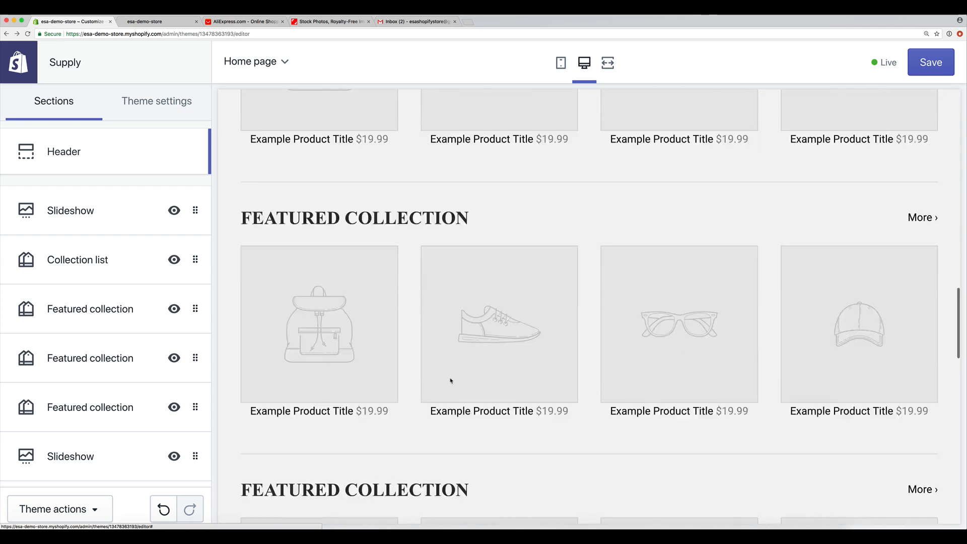
{"action": "scroll", "coordinate": [447, 381], "scroll_direction": "up", "scroll_amount": 15}
{"action": "scroll", "coordinate": [449, 381], "scroll_direction": "up", "scroll_amount": 8}
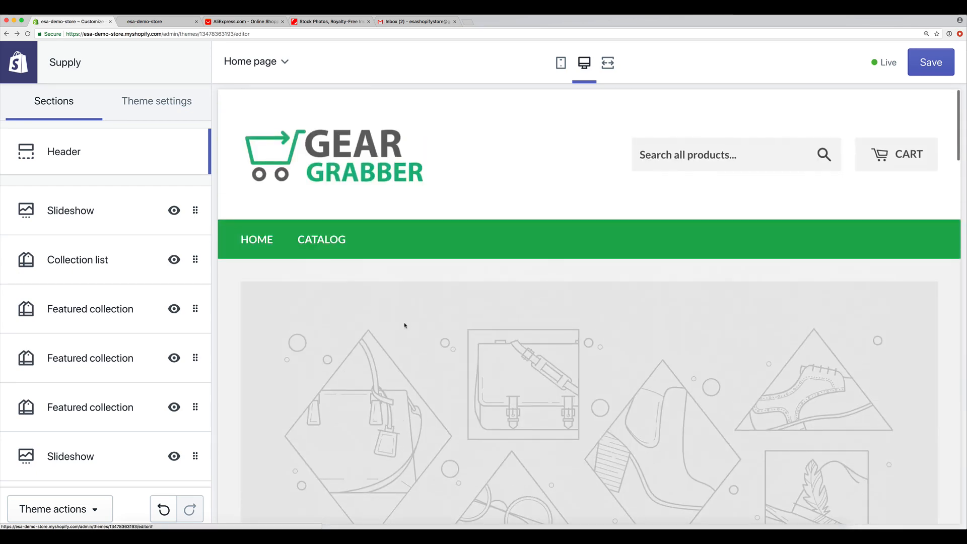
{"action": "scroll", "coordinate": [146, 242], "scroll_direction": "down", "scroll_amount": 3}
{"action": "scroll", "coordinate": [153, 249], "scroll_direction": "up", "scroll_amount": 3}
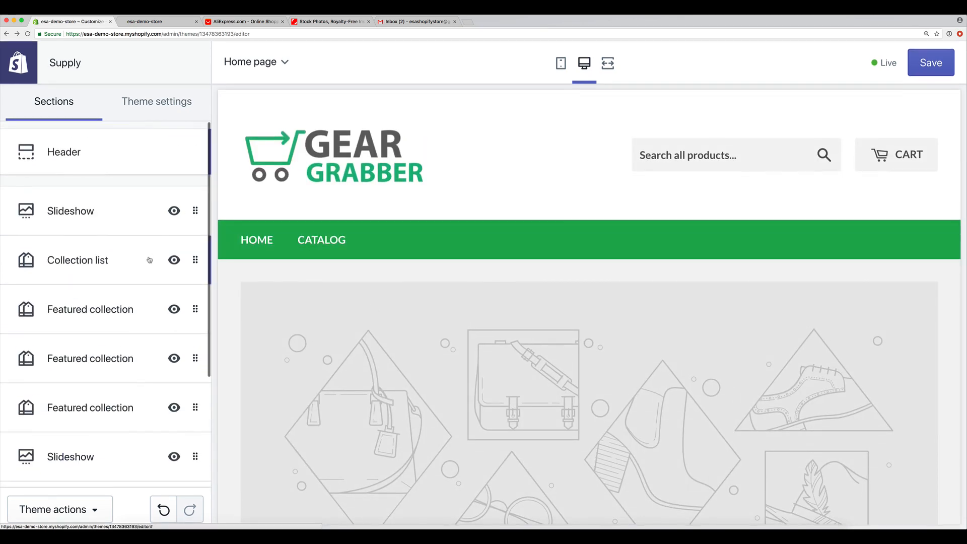
{"action": "scroll", "coordinate": [312, 272], "scroll_direction": "down", "scroll_amount": 7}
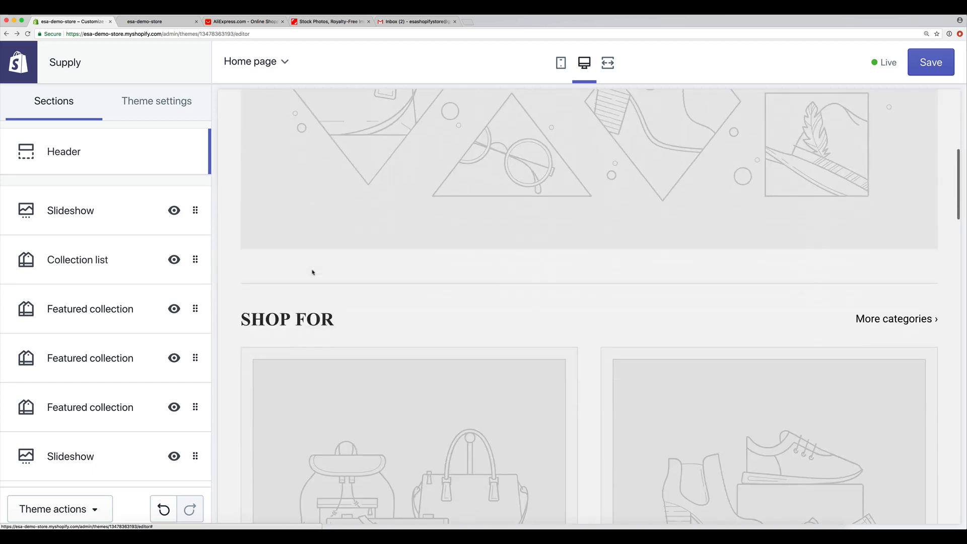
{"action": "scroll", "coordinate": [313, 272], "scroll_direction": "down", "scroll_amount": 5}
{"action": "scroll", "coordinate": [311, 277], "scroll_direction": "up", "scroll_amount": 12}
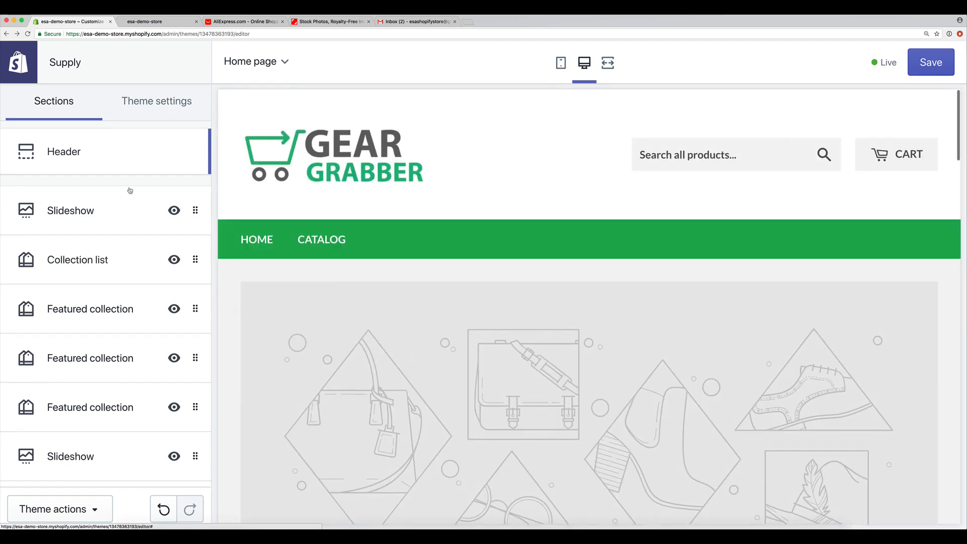
- Remove the first slideshow section, located directly below the header, from the home page
{"action": "scroll", "coordinate": [431, 265], "scroll_direction": "down", "scroll_amount": 2}
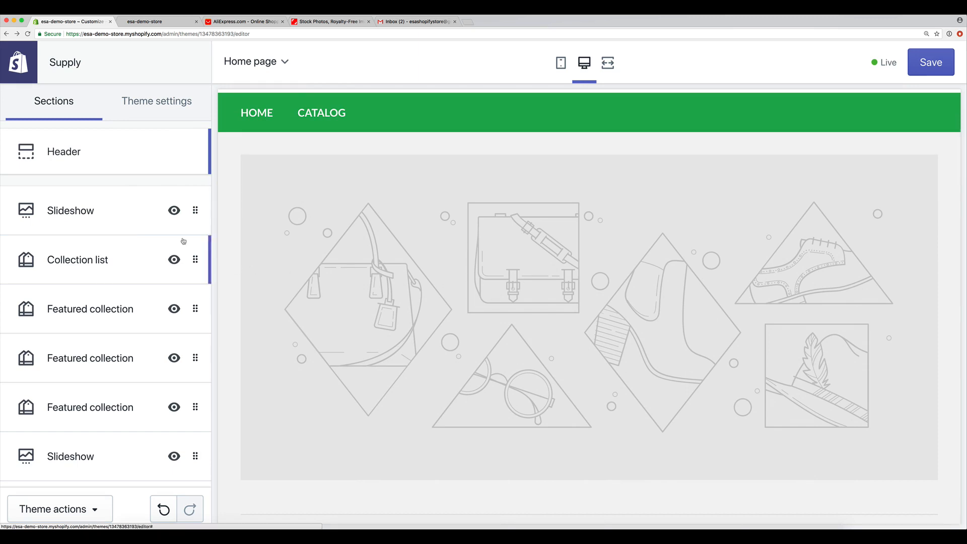
{"action": "scroll", "coordinate": [177, 241], "scroll_direction": "down", "scroll_amount": 2}
{"action": "scroll", "coordinate": [121, 302], "scroll_direction": "up", "scroll_amount": 1}
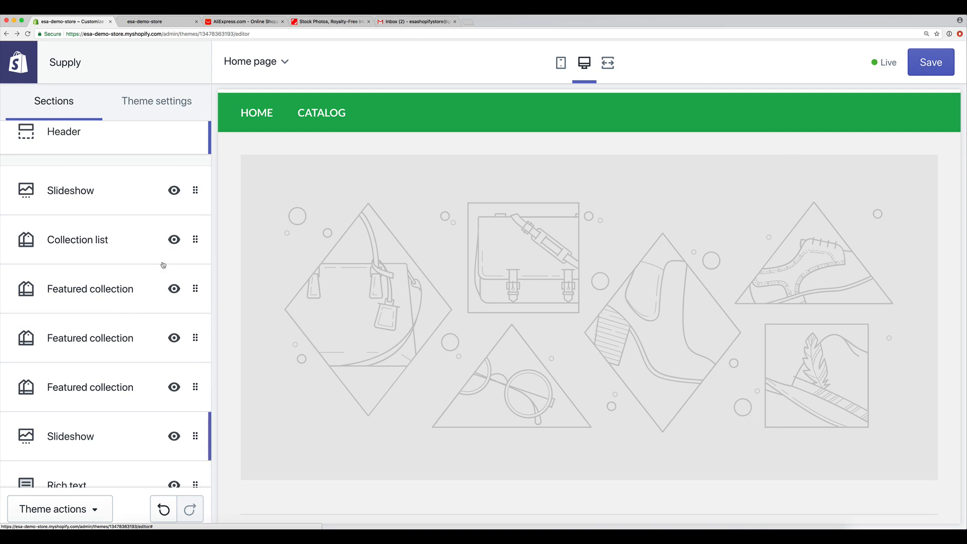
{"action": "scroll", "coordinate": [129, 255], "scroll_direction": "up", "scroll_amount": 1}
{"action": "left_click", "coordinate": [192, 211]}
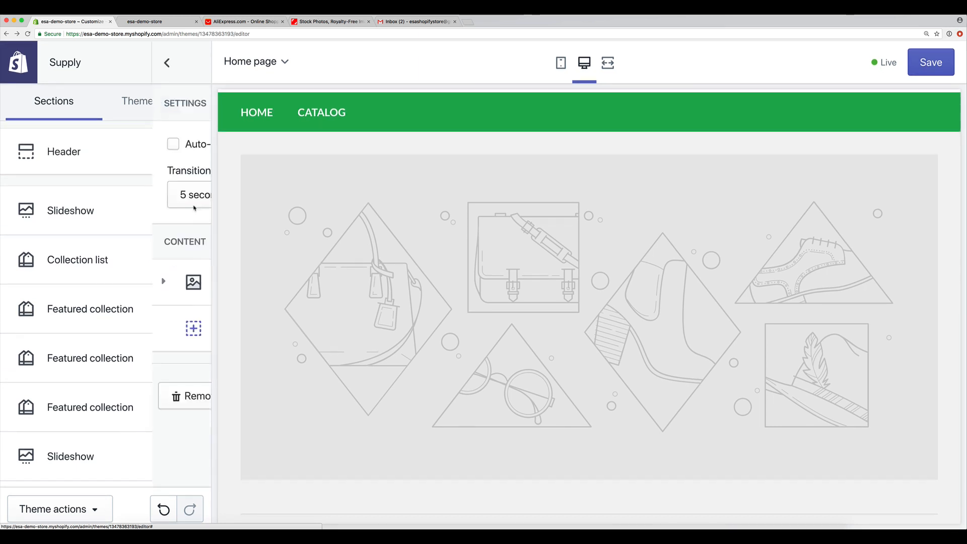
{"action": "left_click", "coordinate": [71, 397]}
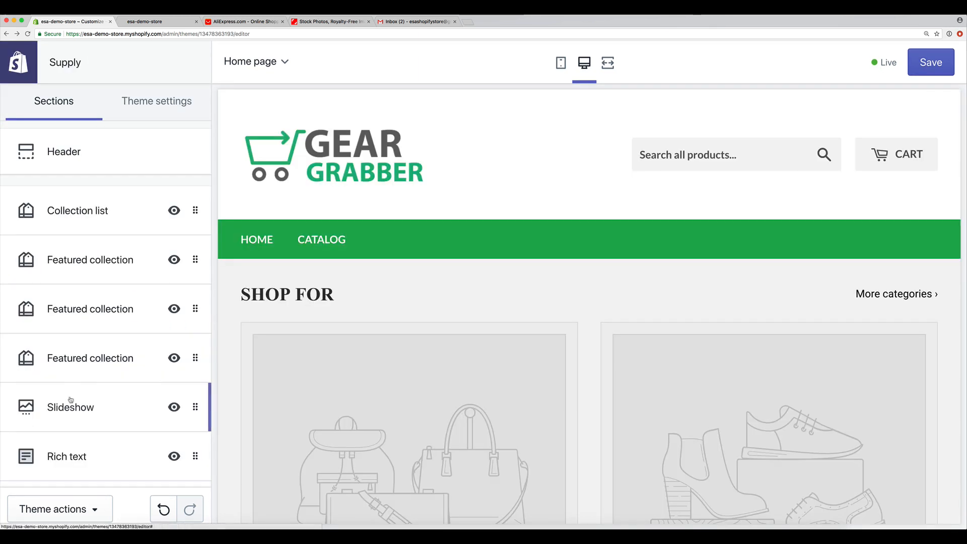
- Remove two of the three featured collection sections from the home page
{"action": "left_click", "coordinate": [195, 308]}
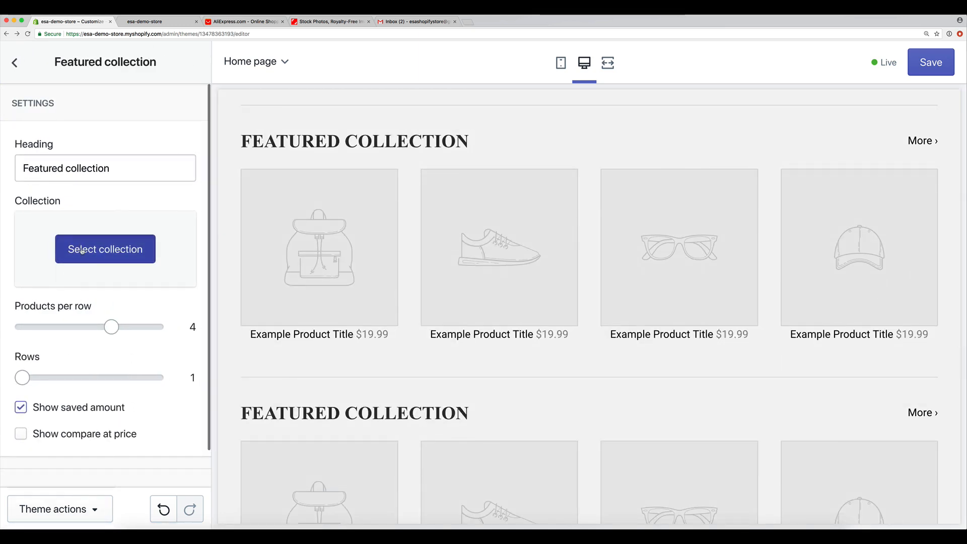
{"action": "scroll", "coordinate": [51, 478], "scroll_direction": "down", "scroll_amount": 2}
{"action": "left_click", "coordinate": [53, 468]}
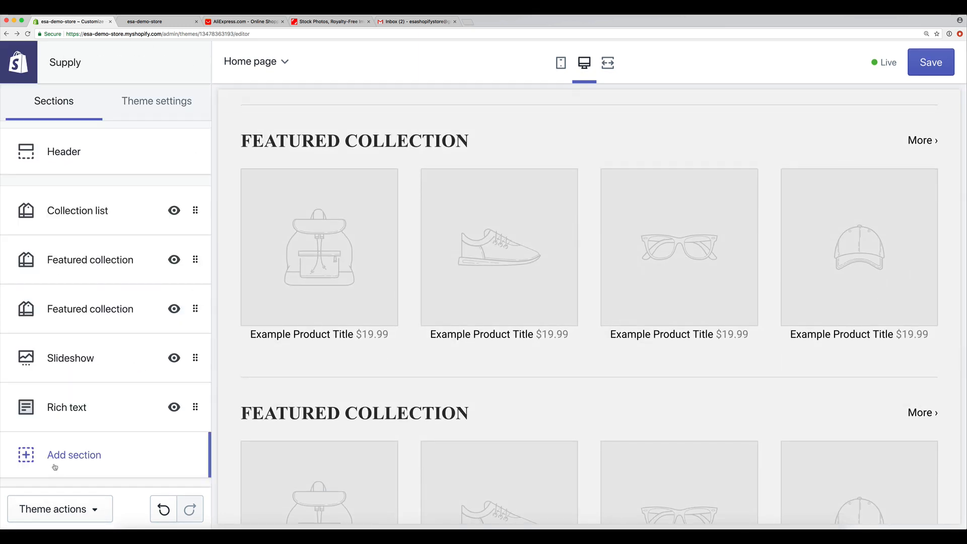
{"action": "left_click", "coordinate": [86, 319]}
{"action": "scroll", "coordinate": [81, 439], "scroll_direction": "down", "scroll_amount": 2}
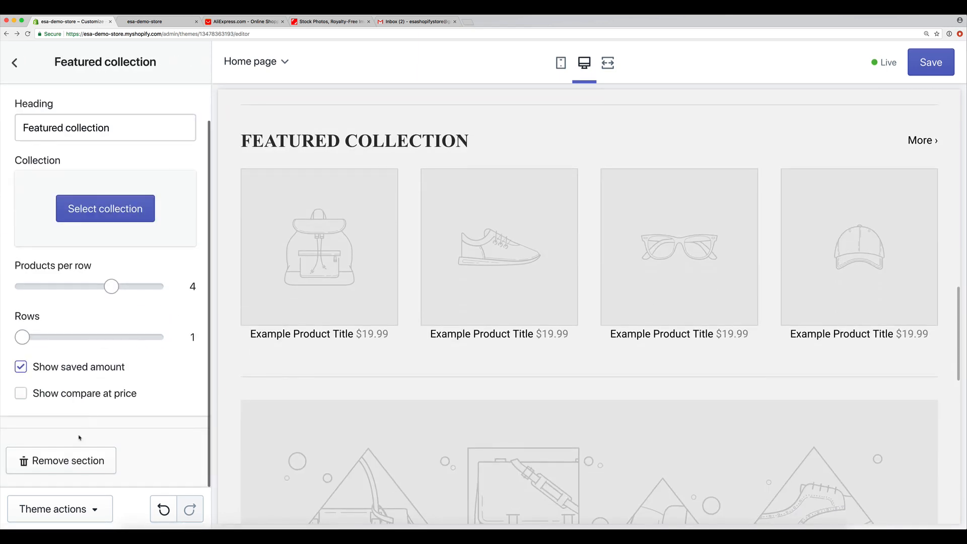
{"action": "left_click", "coordinate": [94, 461]}
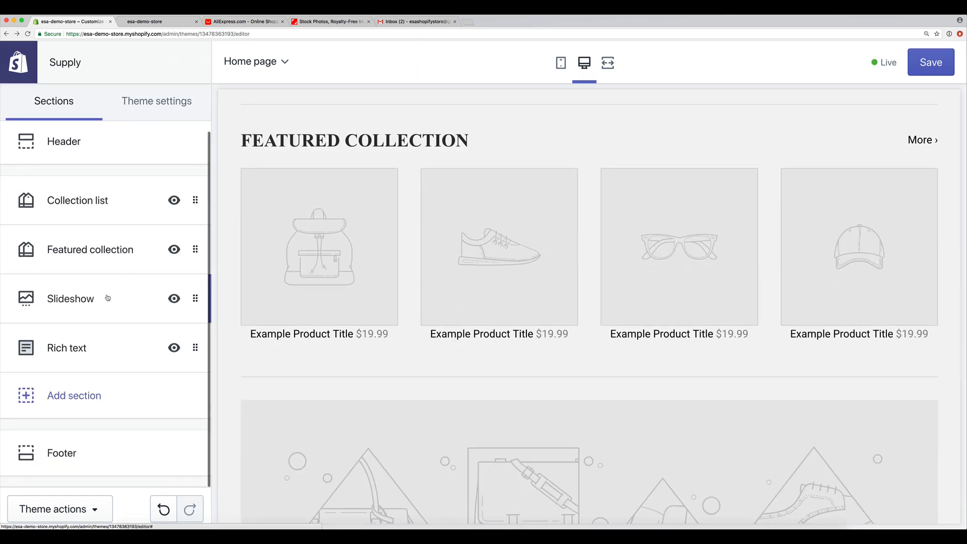
- Remove the remaining slideshow section and the rich text section, and check the home page preview
{"action": "left_click", "coordinate": [107, 298]}
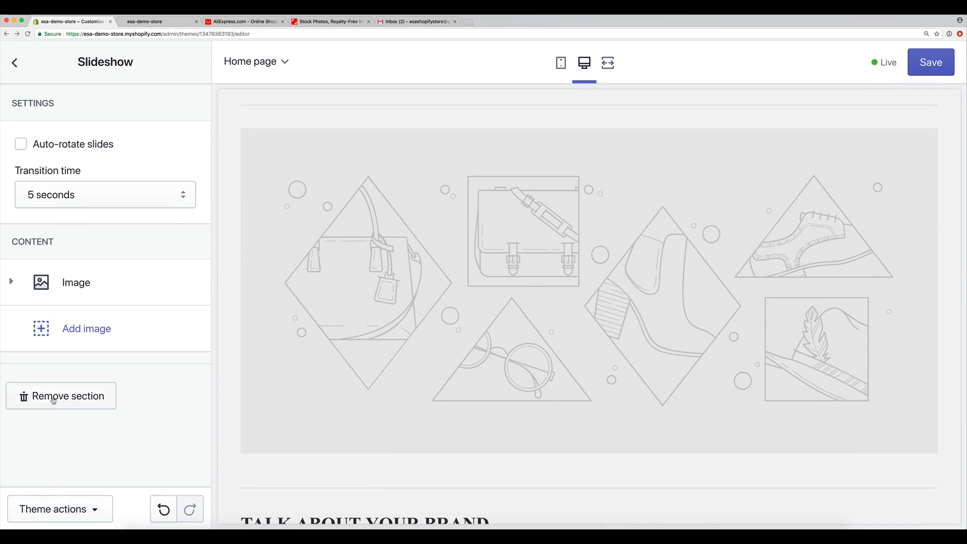
{"action": "left_click", "coordinate": [53, 399]}
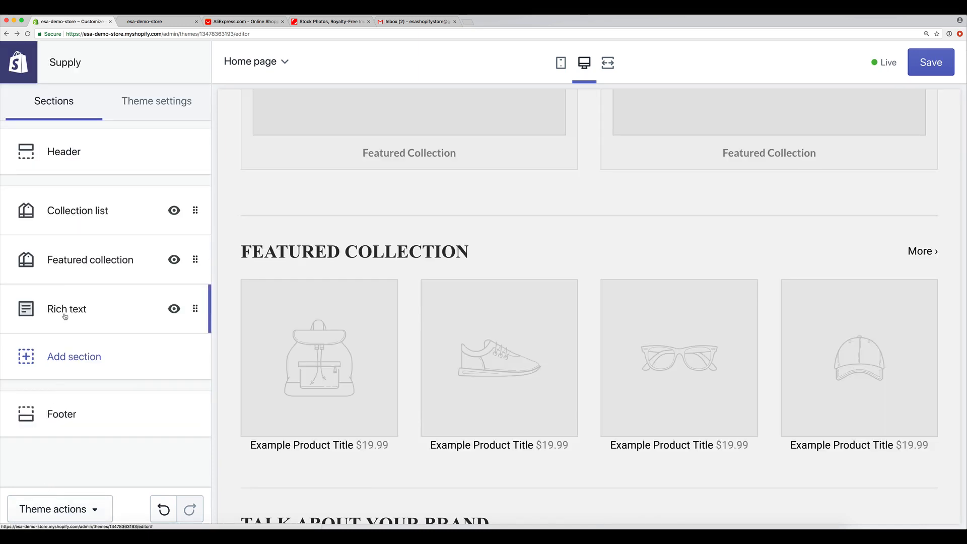
{"action": "left_click", "coordinate": [71, 312]}
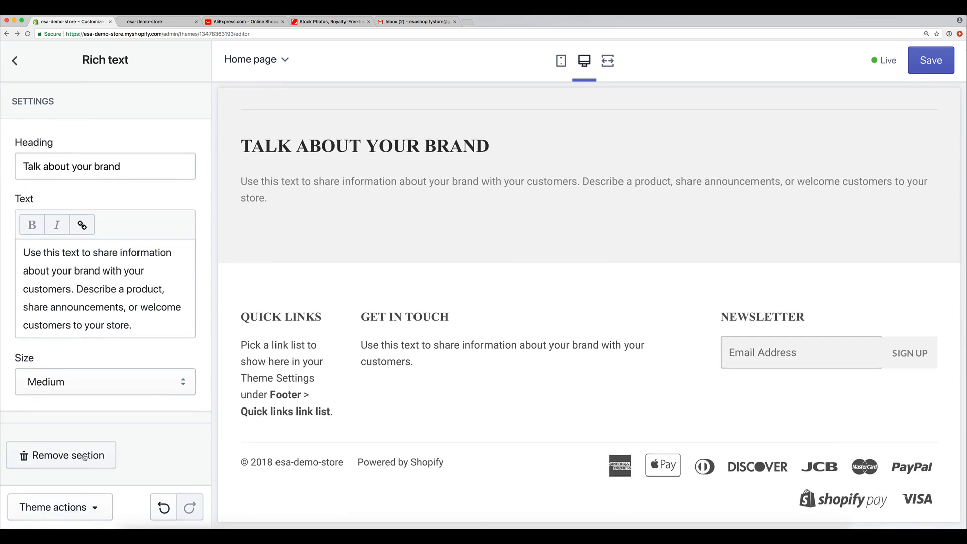
{"action": "left_click", "coordinate": [78, 452]}
{"action": "scroll", "coordinate": [447, 381], "scroll_direction": "up", "scroll_amount": 15}
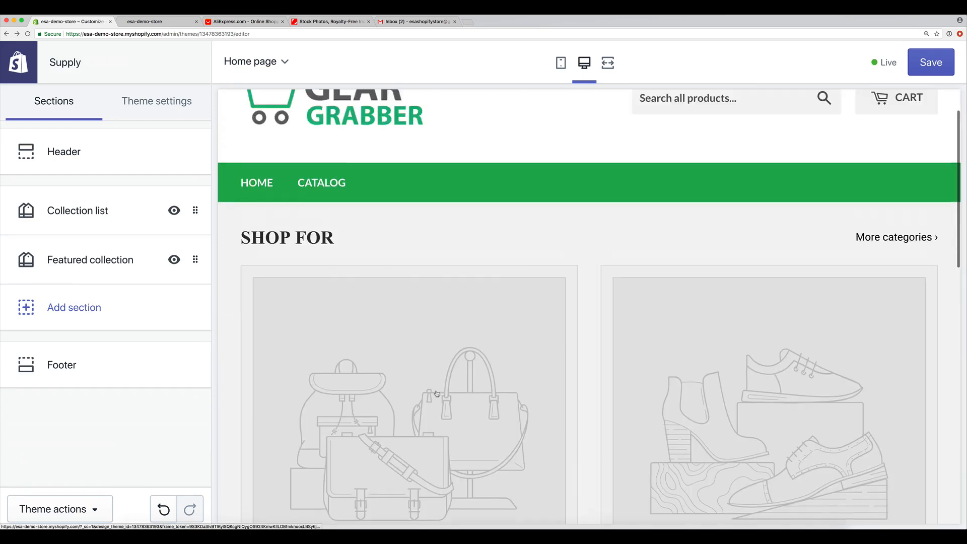
{"action": "scroll", "coordinate": [458, 357], "scroll_direction": "down", "scroll_amount": 5}
{"action": "scroll", "coordinate": [428, 373], "scroll_direction": "down", "scroll_amount": 8}
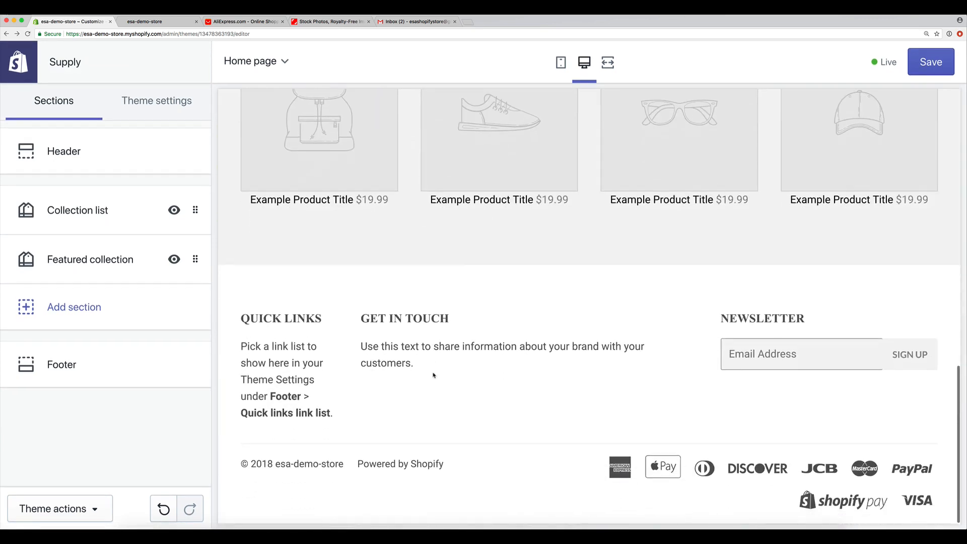
{"action": "scroll", "coordinate": [431, 373], "scroll_direction": "up", "scroll_amount": 15}
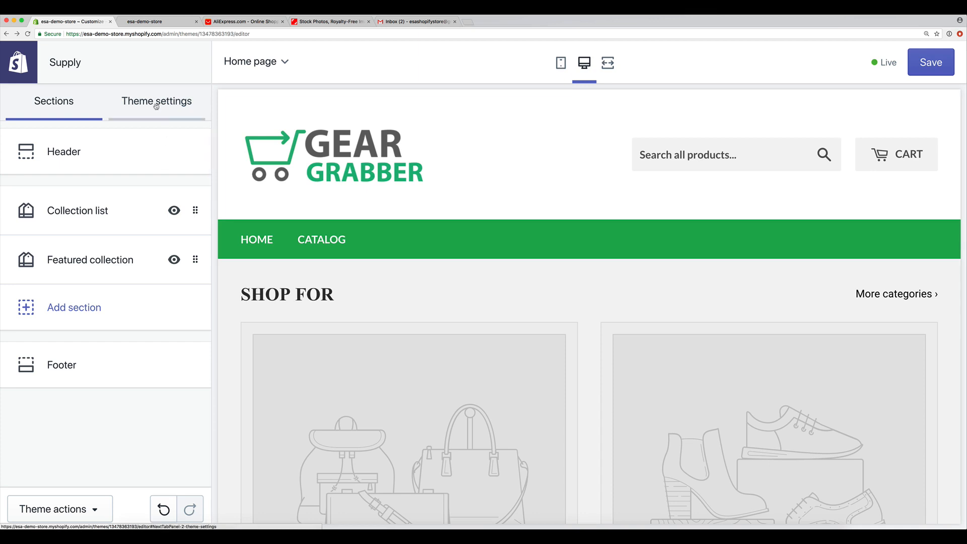
- Set the Gear Grabber logo as the custom logo image in the theme's checkout settings
{"action": "left_click", "coordinate": [155, 101]}
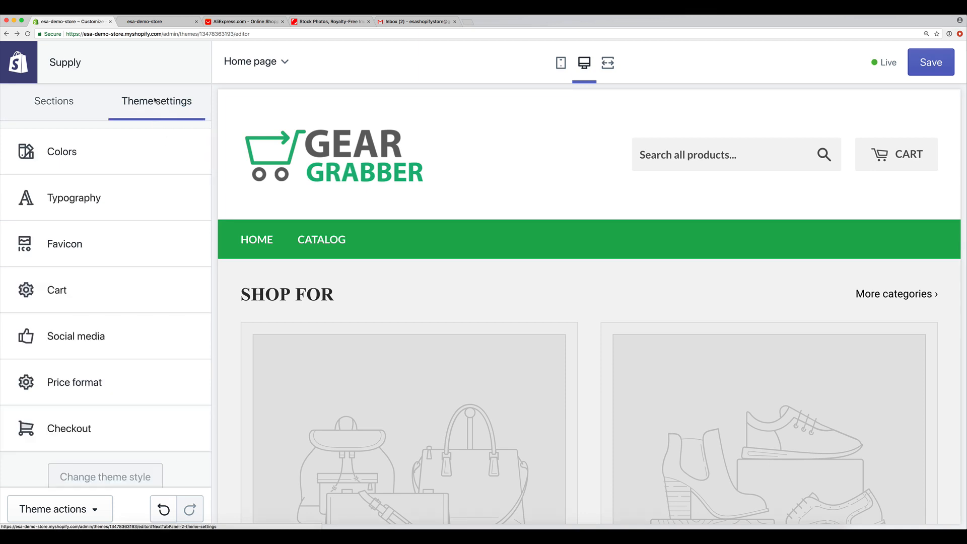
{"action": "left_click", "coordinate": [121, 440]}
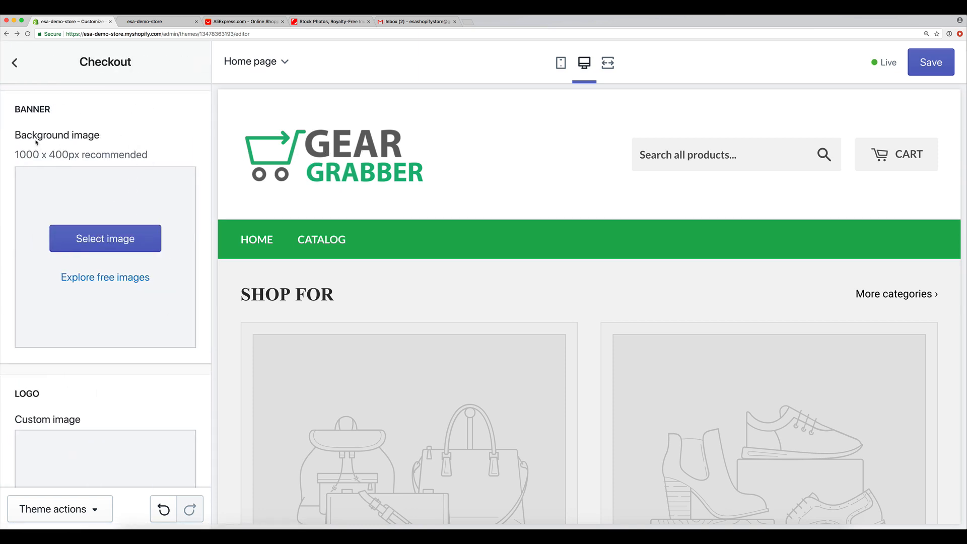
{"action": "left_click_drag", "start_coordinate": [17, 135], "coordinate": [100, 139]}
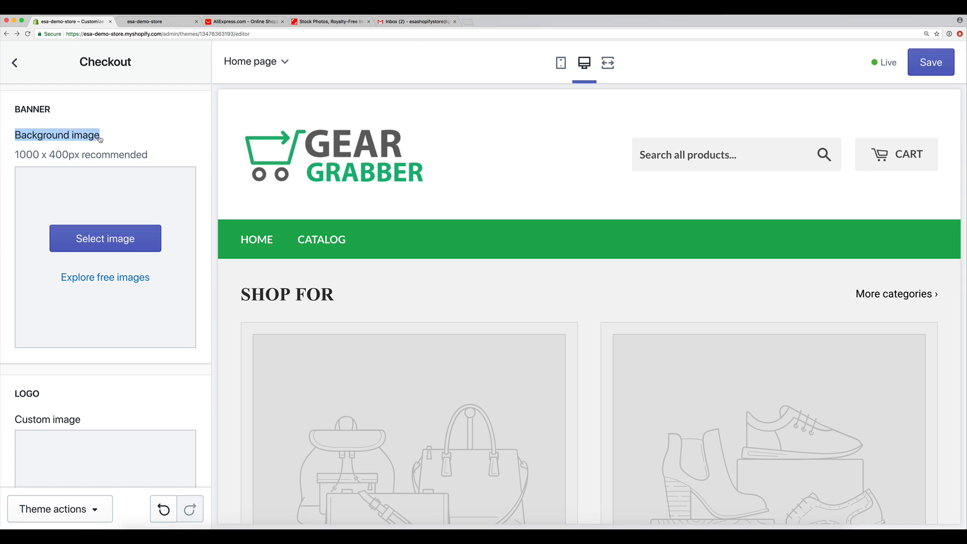
{"action": "left_click", "coordinate": [109, 144]}
{"action": "scroll", "coordinate": [109, 144], "scroll_direction": "down", "scroll_amount": 5}
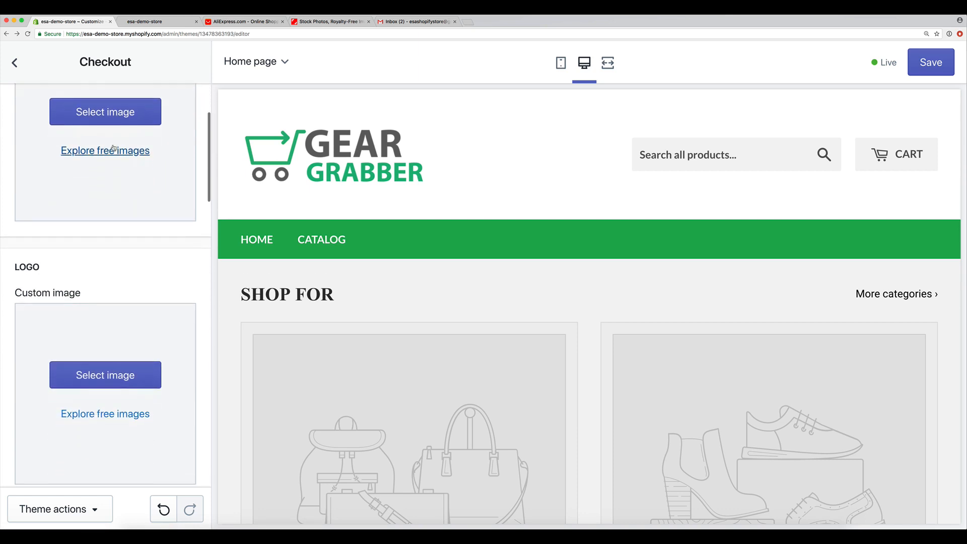
{"action": "left_click_drag", "start_coordinate": [17, 157], "coordinate": [97, 159]}
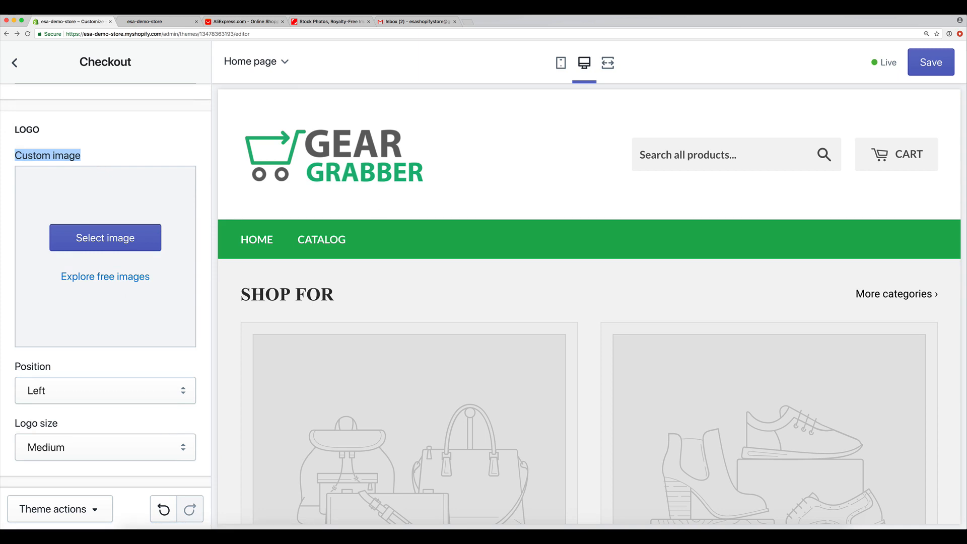
{"action": "left_click_drag", "start_coordinate": [0, 302], "coordinate": [142, 249]}
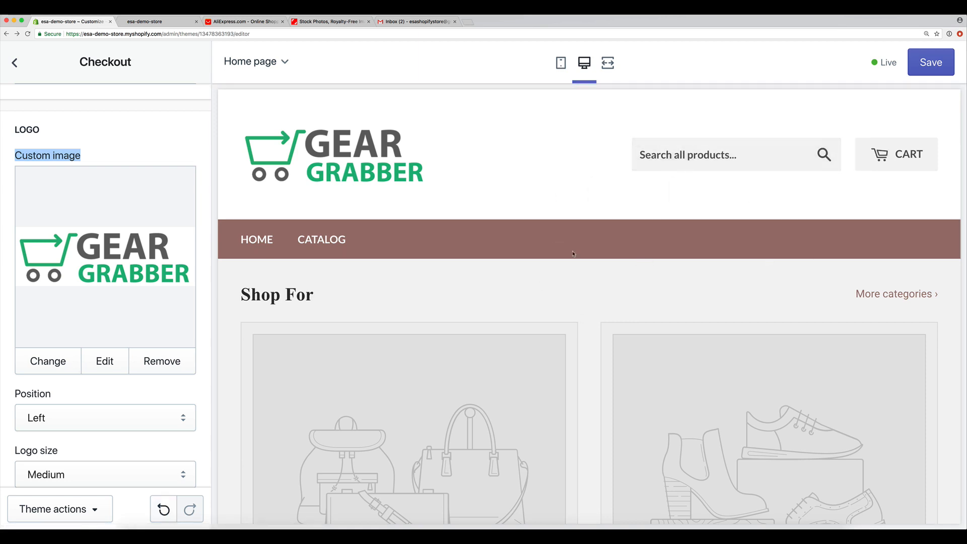
- Change the theme's general primary content color to black in the color settings
{"action": "scroll", "coordinate": [548, 244], "scroll_direction": "down", "scroll_amount": 5}
{"action": "scroll", "coordinate": [544, 245], "scroll_direction": "down", "scroll_amount": 5}
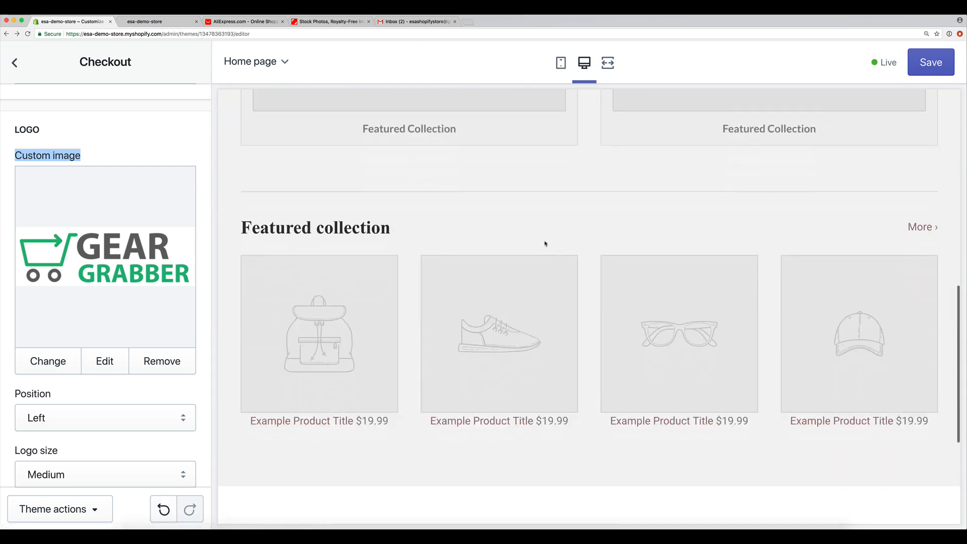
{"action": "scroll", "coordinate": [545, 245], "scroll_direction": "up", "scroll_amount": 10}
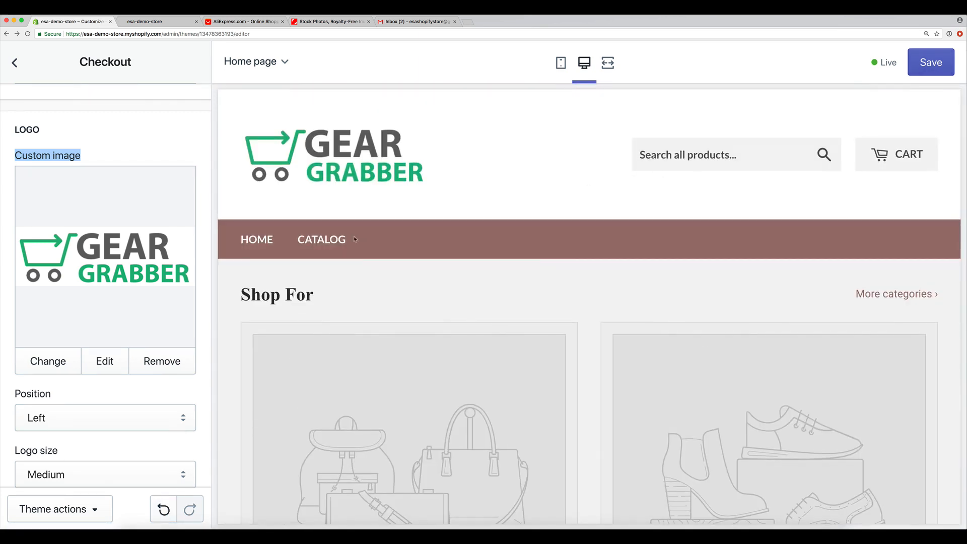
{"action": "scroll", "coordinate": [82, 137], "scroll_direction": "up", "scroll_amount": 5}
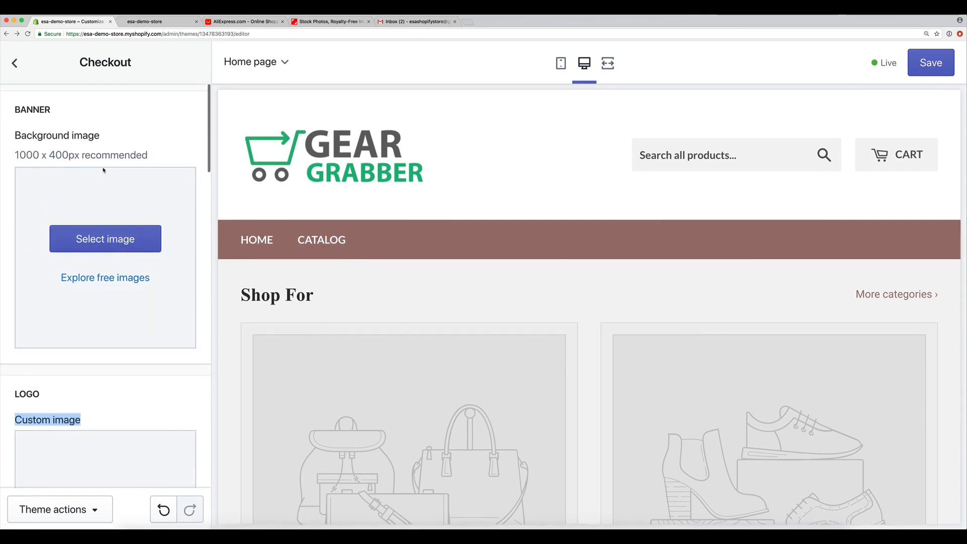
{"action": "left_click", "coordinate": [12, 62]}
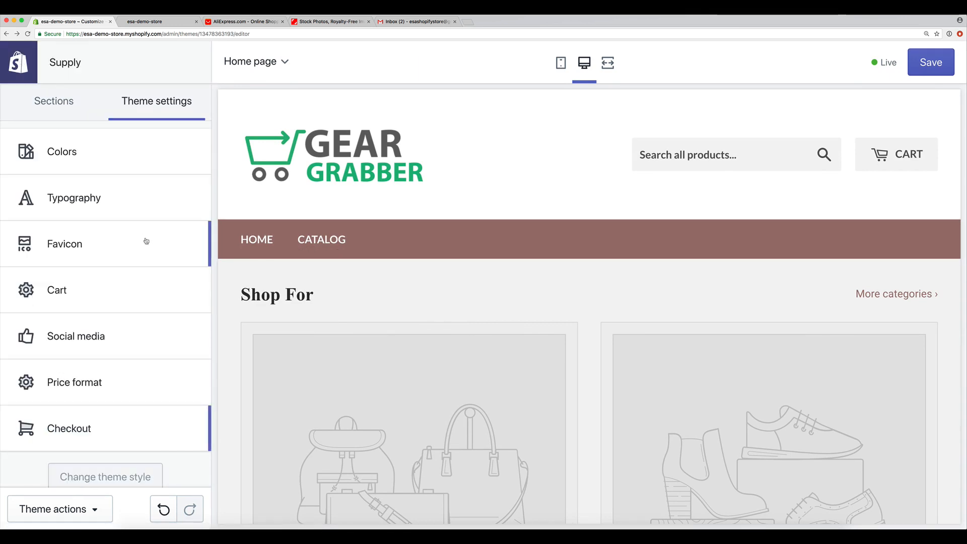
{"action": "left_click", "coordinate": [55, 152]}
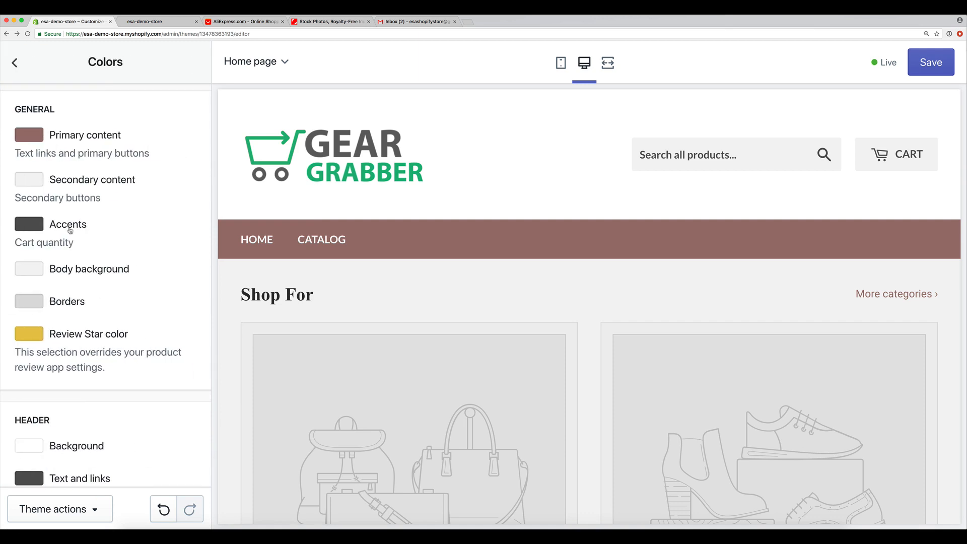
{"action": "left_click", "coordinate": [33, 139]}
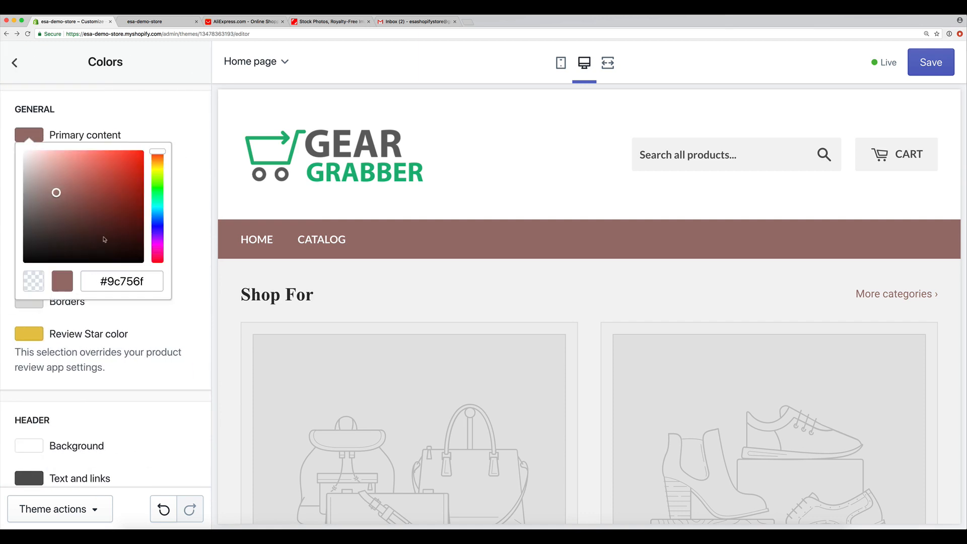
{"action": "left_click", "coordinate": [156, 189]}
{"action": "left_click_drag", "start_coordinate": [120, 189], "coordinate": [164, 285]}
{"action": "left_click", "coordinate": [205, 218]}
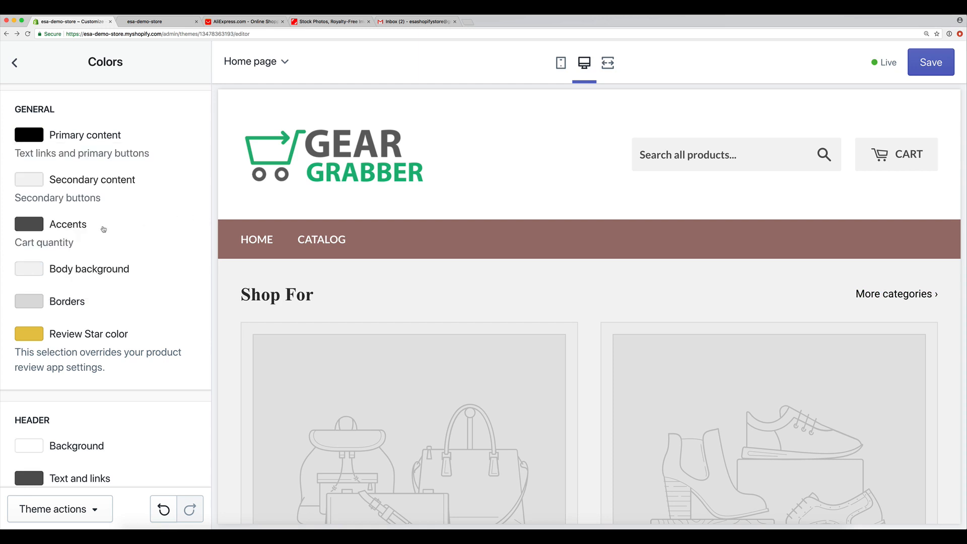
- Set the header's main menu background color to green #2bb058 and save the theme changes
{"action": "scroll", "coordinate": [101, 227], "scroll_direction": "down", "scroll_amount": 3}
{"action": "scroll", "coordinate": [41, 321], "scroll_direction": "down", "scroll_amount": 3}
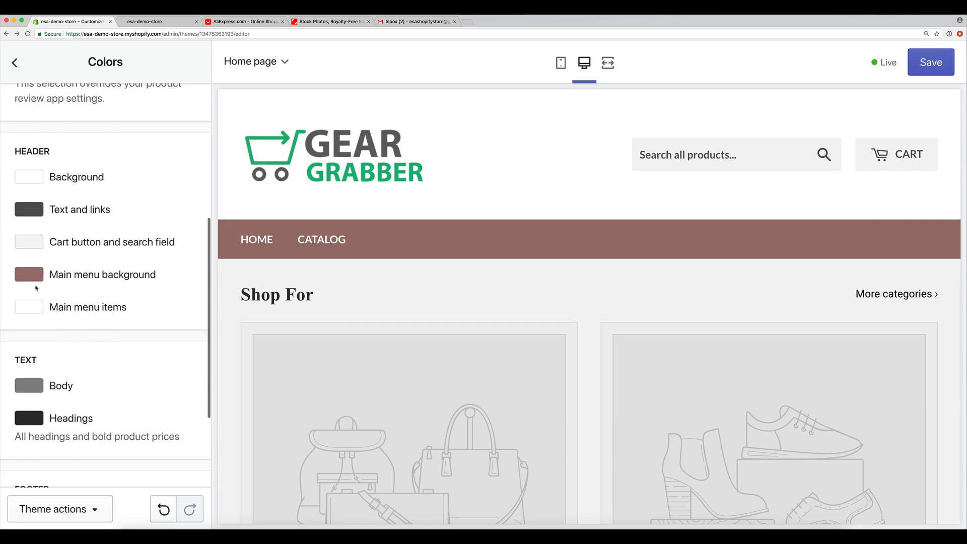
{"action": "left_click", "coordinate": [35, 278]}
{"action": "mouse_move", "coordinate": [158, 344]}
{"action": "left_mouse_down"}
{"action": "mouse_move", "coordinate": [158, 327]}
{"action": "mouse_move", "coordinate": [76, 326]}
{"action": "mouse_move", "coordinate": [88, 319]}
{"action": "mouse_move", "coordinate": [121, 331]}
{"action": "mouse_move", "coordinate": [88, 335]}
{"action": "mouse_move", "coordinate": [112, 322]}
{"action": "mouse_move", "coordinate": [158, 336]}
{"action": "left_mouse_up"}
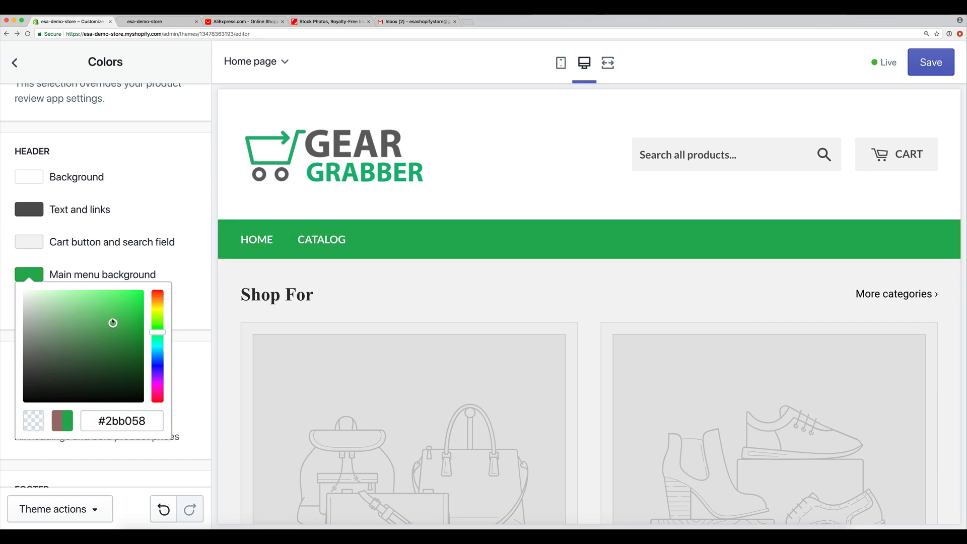
{"action": "left_click", "coordinate": [201, 224]}
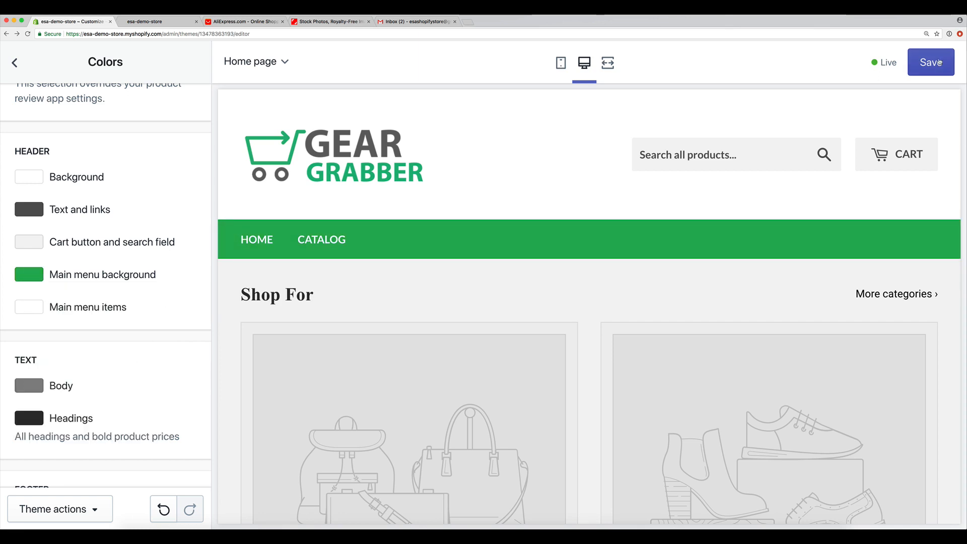
{"action": "left_click", "coordinate": [940, 62]}
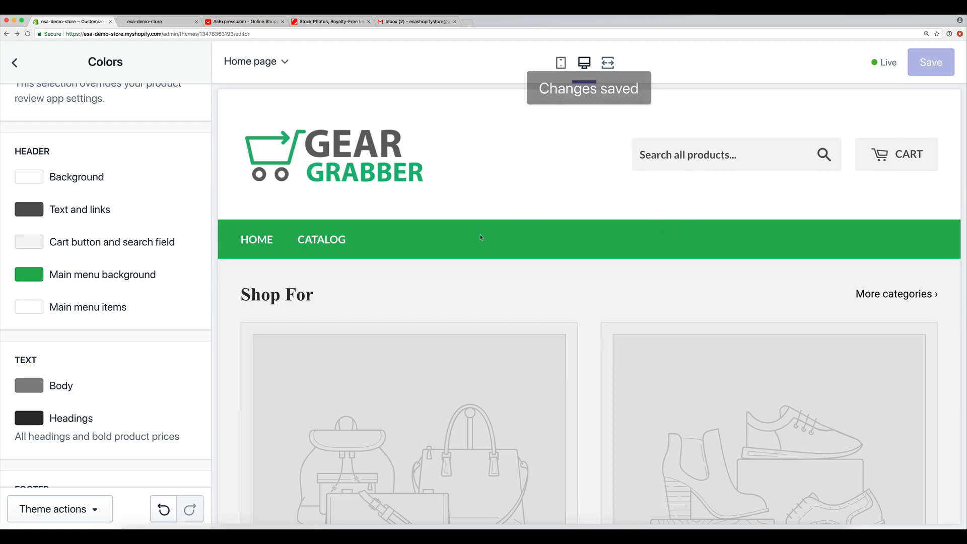
- Review the home page preview down to the footer and return to the list of theme settings
{"action": "scroll", "coordinate": [474, 227], "scroll_direction": "down", "scroll_amount": 10}
{"action": "scroll", "coordinate": [477, 235], "scroll_direction": "up", "scroll_amount": 10}
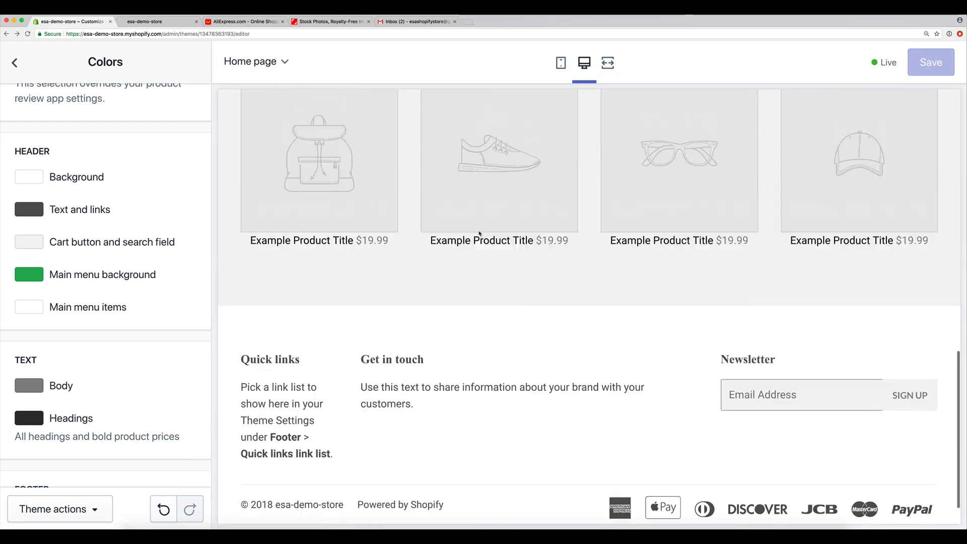
{"action": "scroll", "coordinate": [161, 221], "scroll_direction": "up", "scroll_amount": 3}
{"action": "scroll", "coordinate": [161, 220], "scroll_direction": "up", "scroll_amount": 3}
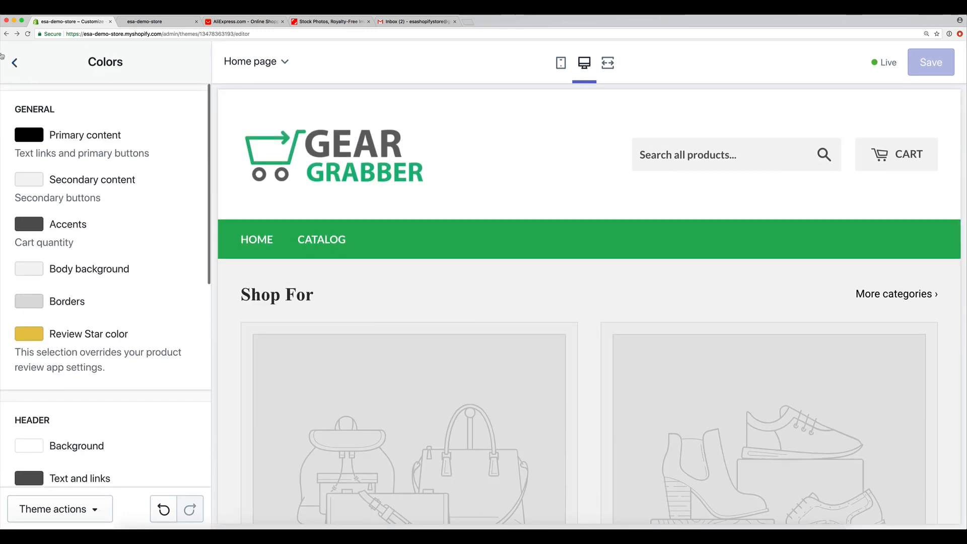
{"action": "left_click", "coordinate": [15, 63]}
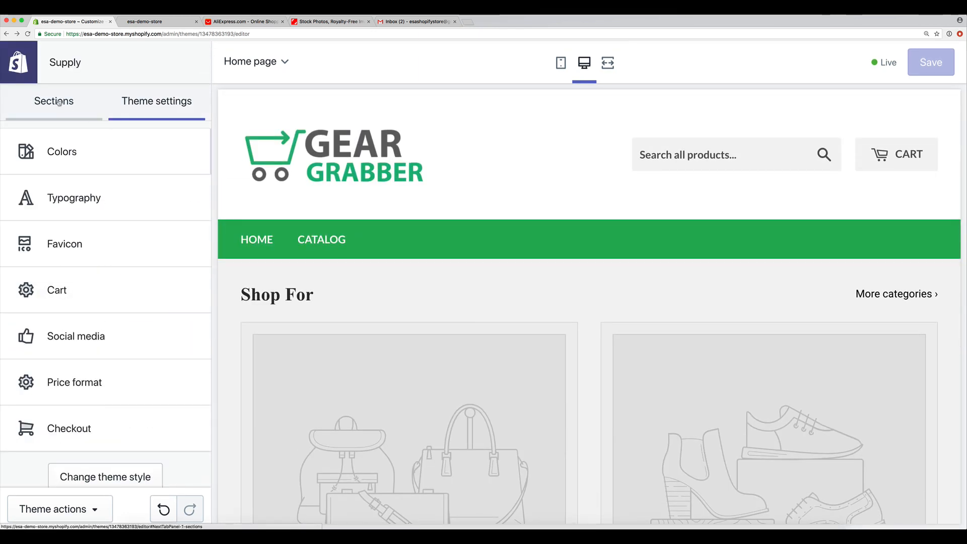
{"action": "left_click", "coordinate": [59, 103]}
{"action": "left_click", "coordinate": [185, 103]}
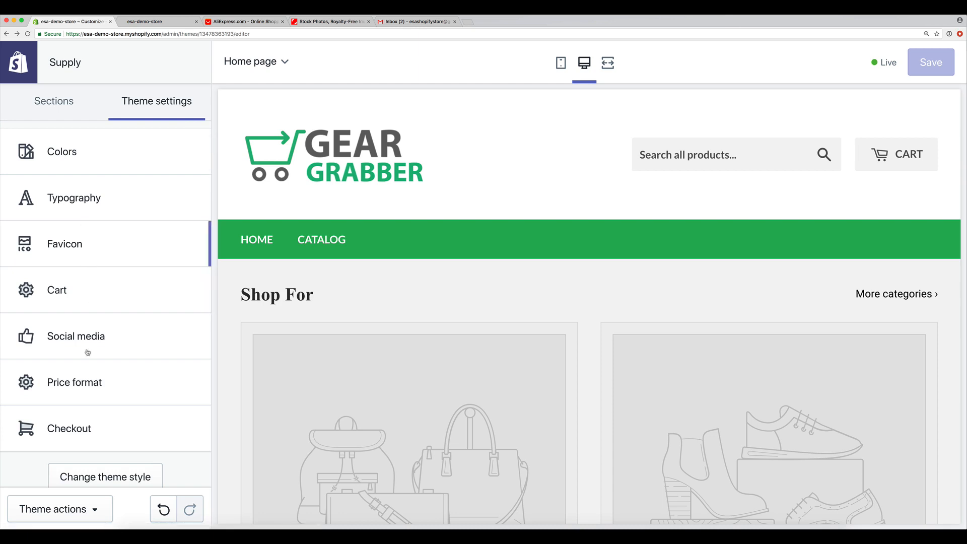
- Examine the home page preview from the header through the Shop For and Featured collection sections to the footer
{"action": "scroll", "coordinate": [475, 342], "scroll_direction": "down", "scroll_amount": 10}
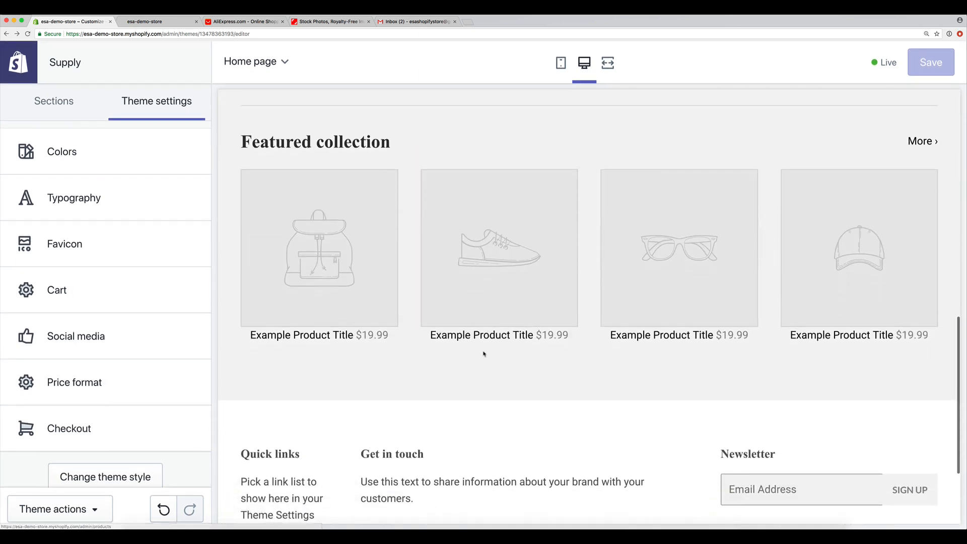
{"action": "scroll", "coordinate": [483, 354], "scroll_direction": "down", "scroll_amount": 3}
{"action": "scroll", "coordinate": [483, 354], "scroll_direction": "up", "scroll_amount": 14}
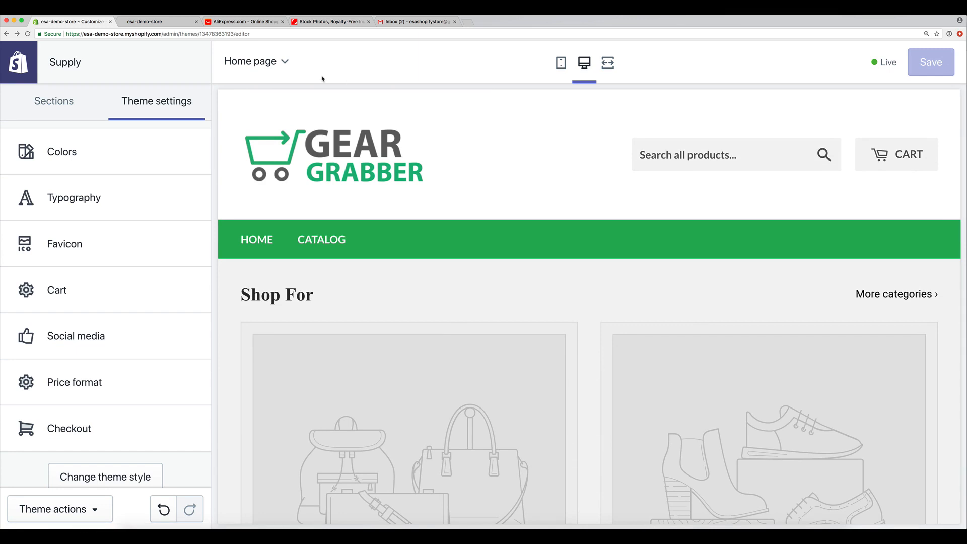
{"action": "scroll", "coordinate": [520, 196], "scroll_direction": "down", "scroll_amount": 3}
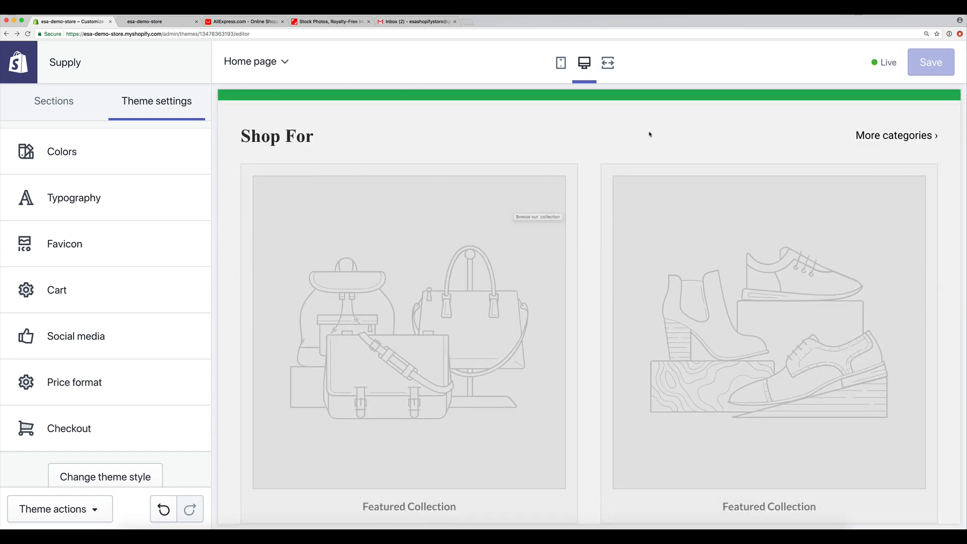
{"action": "scroll", "coordinate": [649, 138], "scroll_direction": "down", "scroll_amount": 1}
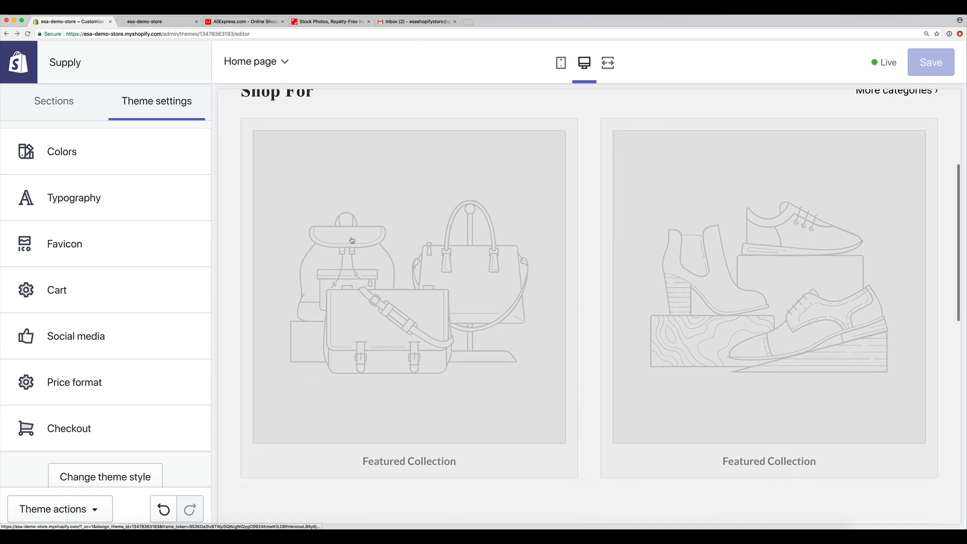
{"action": "scroll", "coordinate": [357, 242], "scroll_direction": "up", "scroll_amount": 4}
{"action": "scroll", "coordinate": [346, 190], "scroll_direction": "down", "scroll_amount": 5}
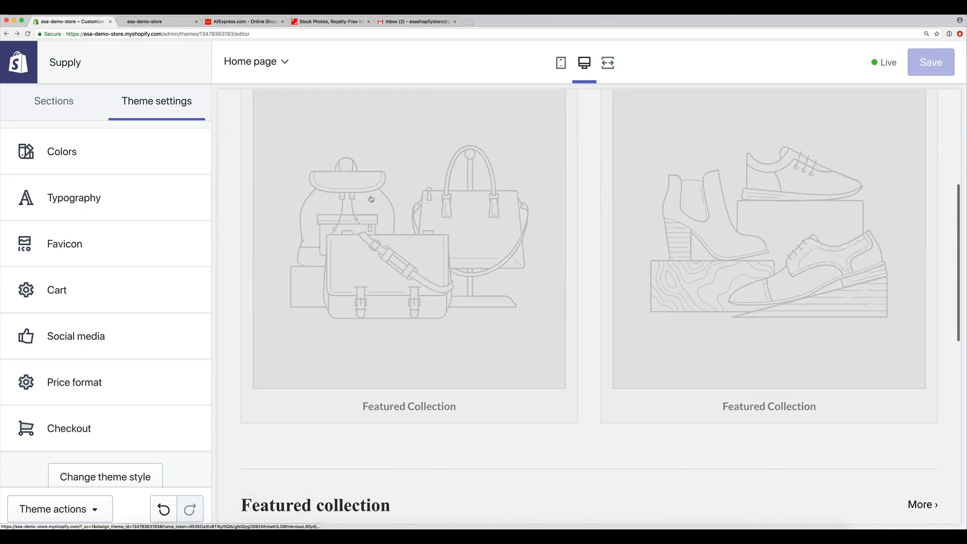
{"action": "scroll", "coordinate": [655, 334], "scroll_direction": "down", "scroll_amount": 3}
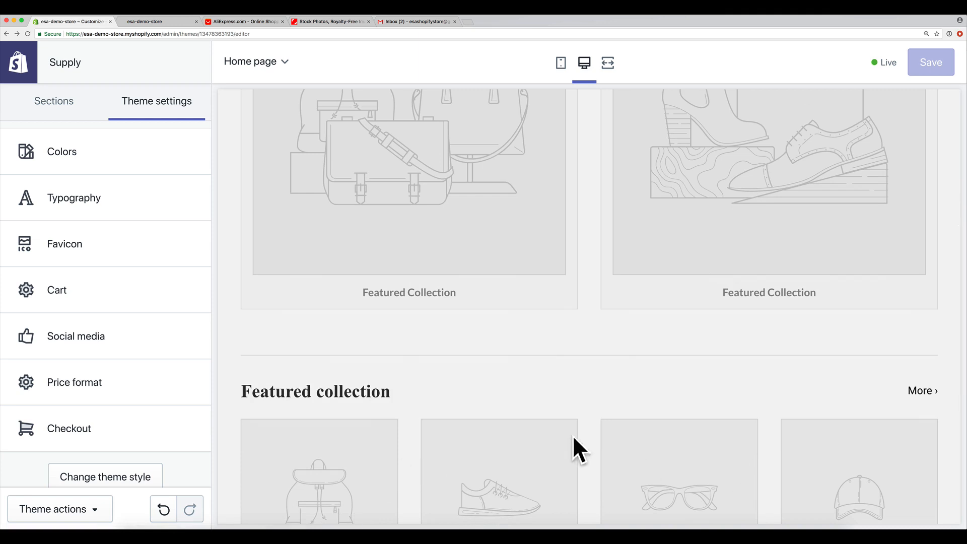
{"action": "scroll", "coordinate": [497, 385], "scroll_direction": "up", "scroll_amount": 8}
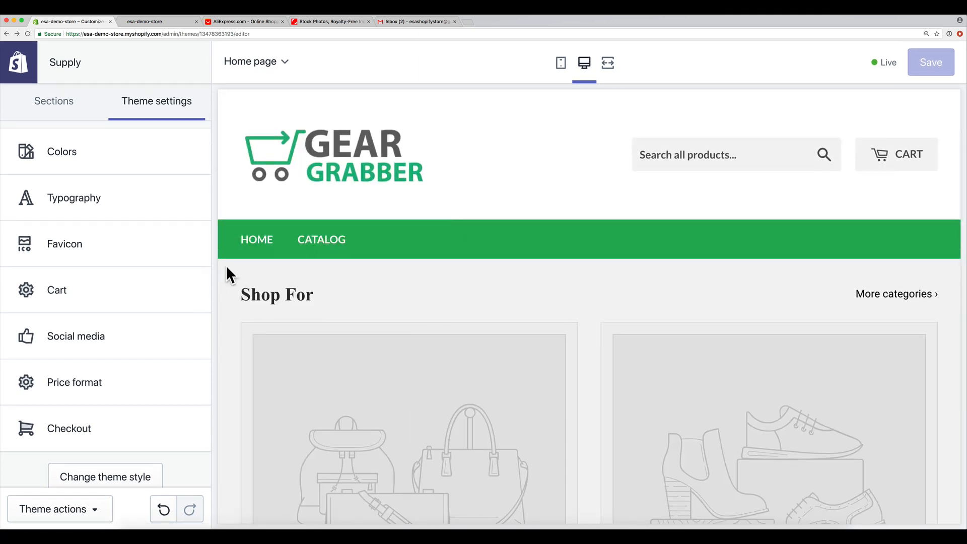
{"action": "left_click", "coordinate": [76, 510]}
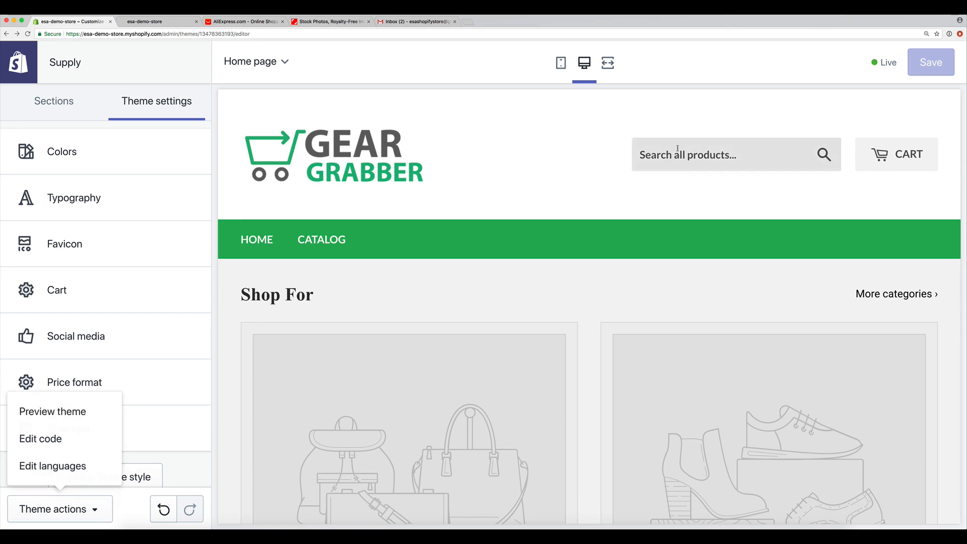
{"action": "scroll", "coordinate": [359, 116], "scroll_direction": "down", "scroll_amount": 15}
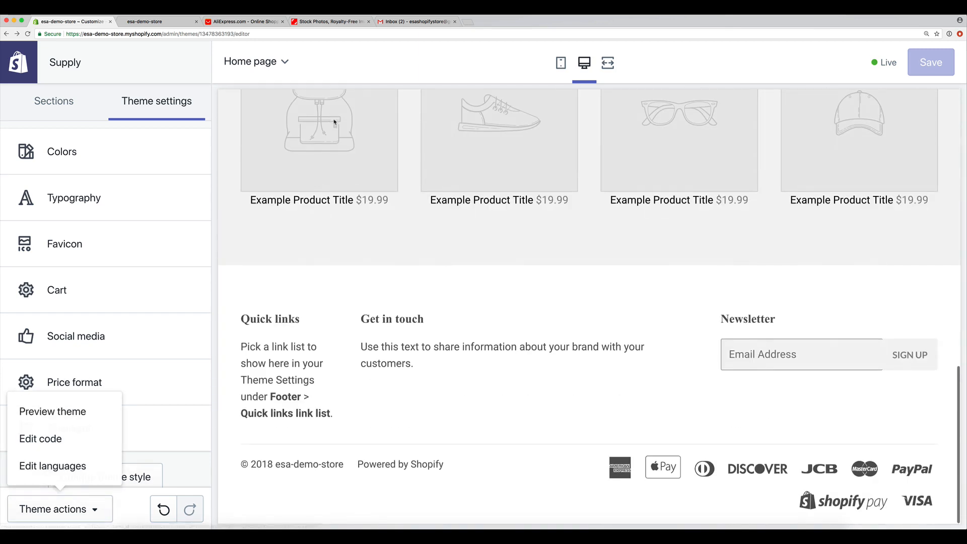
{"action": "left_click", "coordinate": [222, 339]}
{"action": "scroll", "coordinate": [224, 333], "scroll_direction": "up", "scroll_amount": 15}
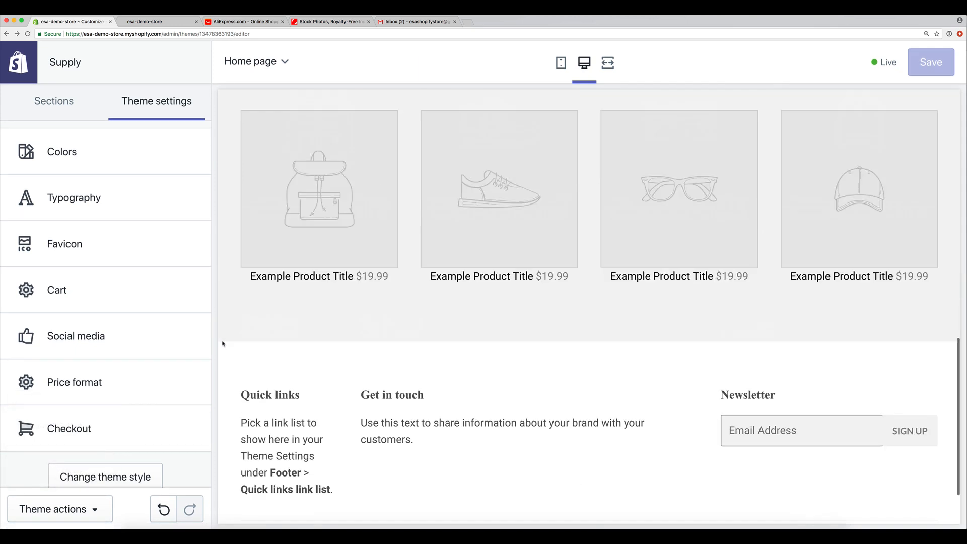
{"action": "scroll", "coordinate": [146, 361], "scroll_direction": "down", "scroll_amount": 5}
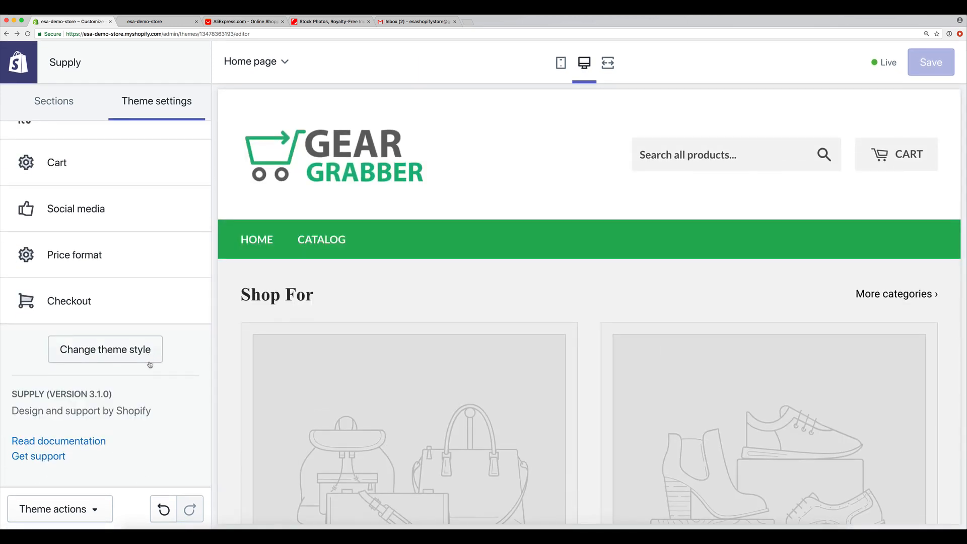
{"action": "scroll", "coordinate": [144, 361], "scroll_direction": "up", "scroll_amount": 5}
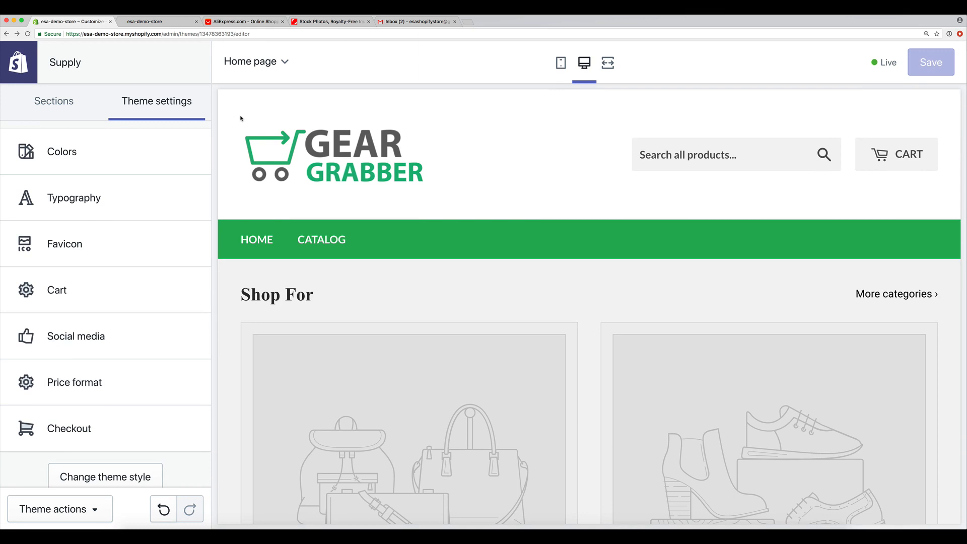
- Leave the theme editor and view the current Supply theme on the store's Themes page
{"action": "left_click", "coordinate": [17, 53]}
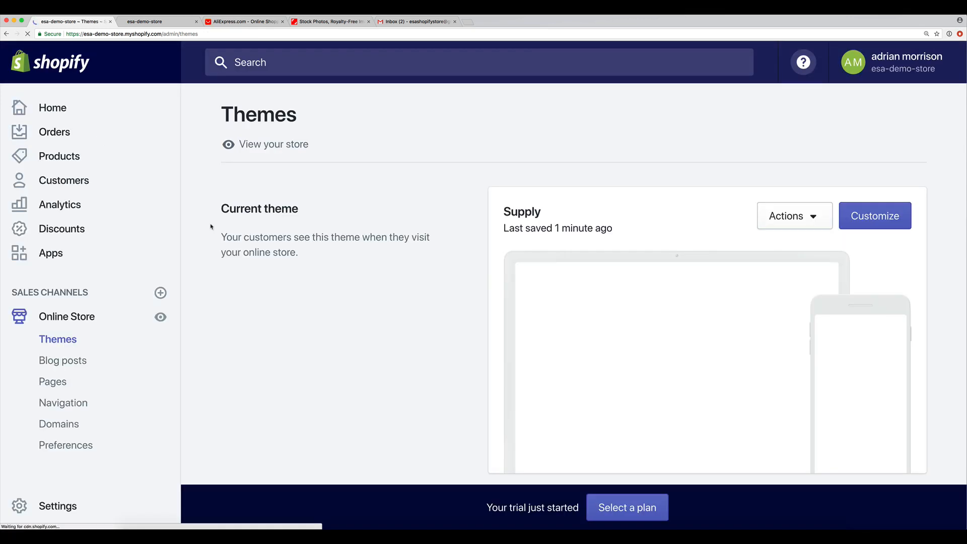
{"action": "scroll", "coordinate": [264, 224], "scroll_direction": "down", "scroll_amount": 1}
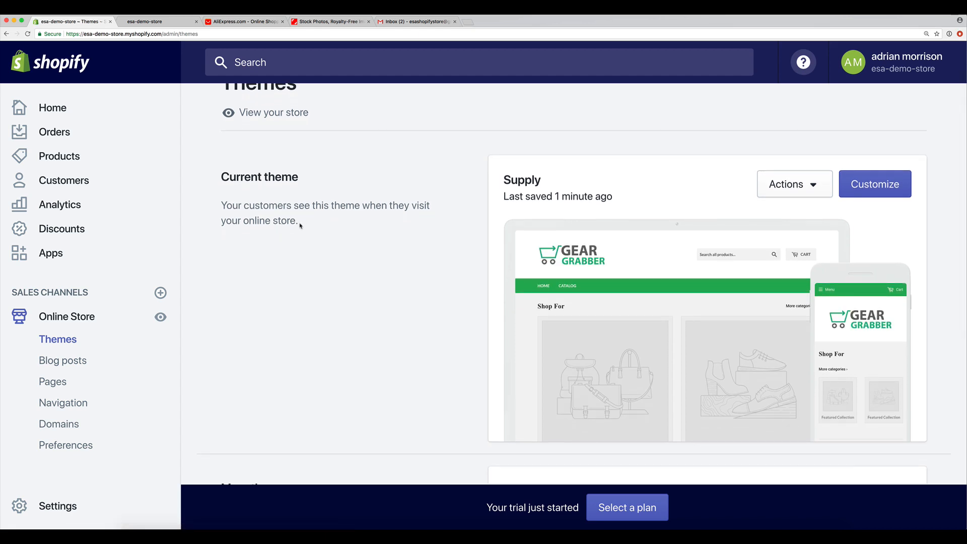
- Switch to AliExpress and search all categories for "tactical watch"
{"action": "left_click", "coordinate": [245, 21]}
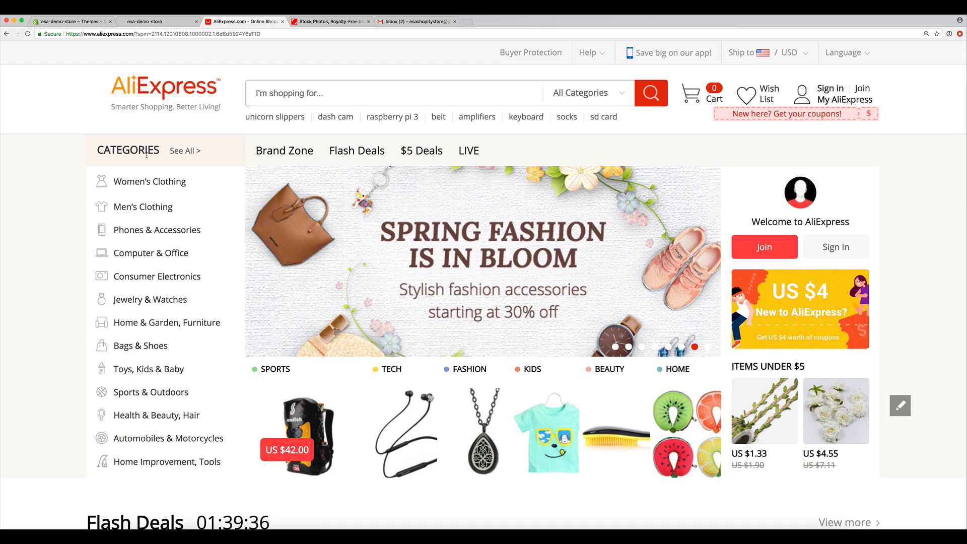
{"action": "mouse_move", "coordinate": [162, 170]}
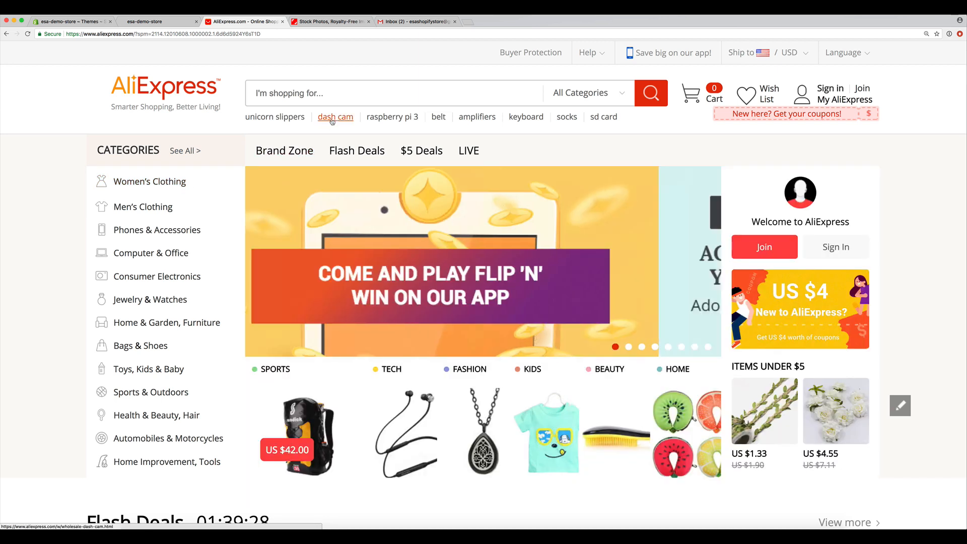
{"action": "left_click", "coordinate": [343, 90]}
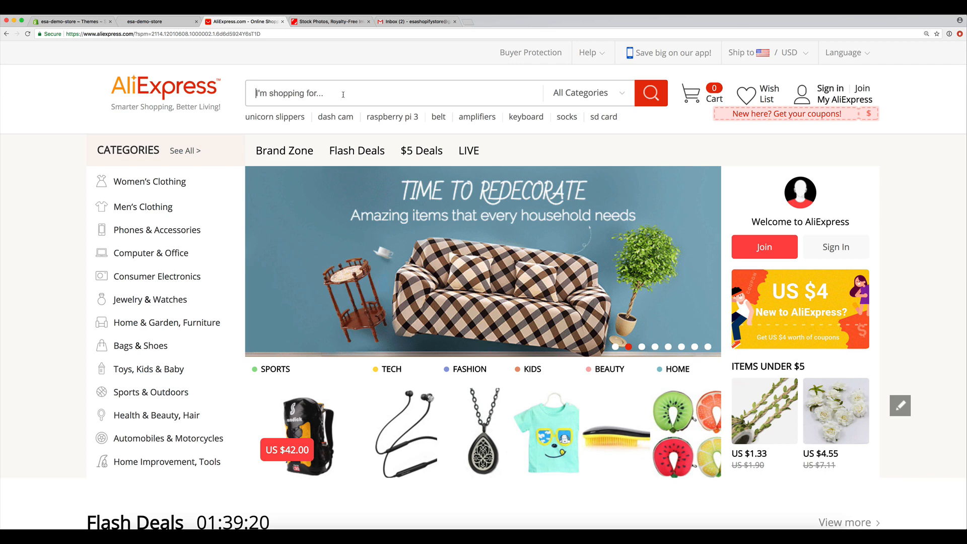
{"action": "type", "text": "tactical watch"}
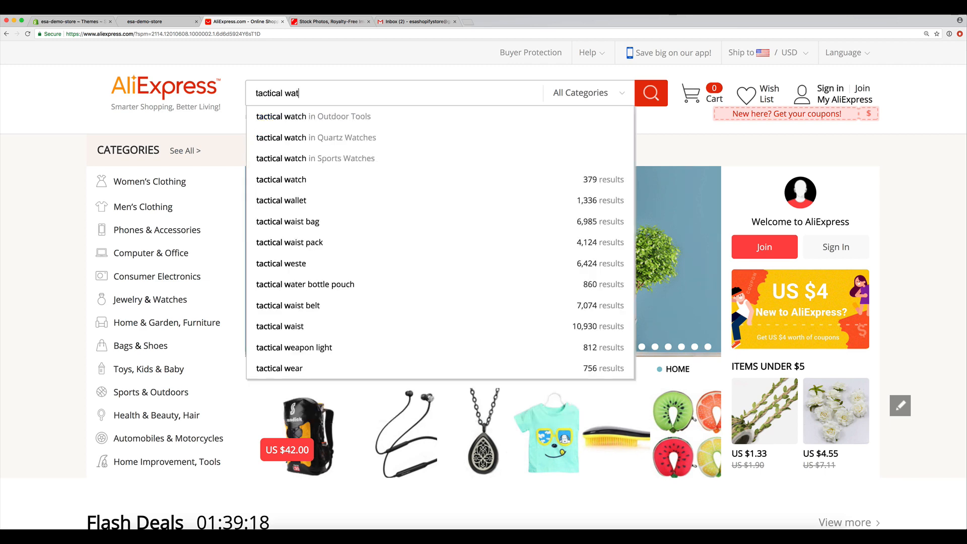
{"action": "key", "text": "Return"}
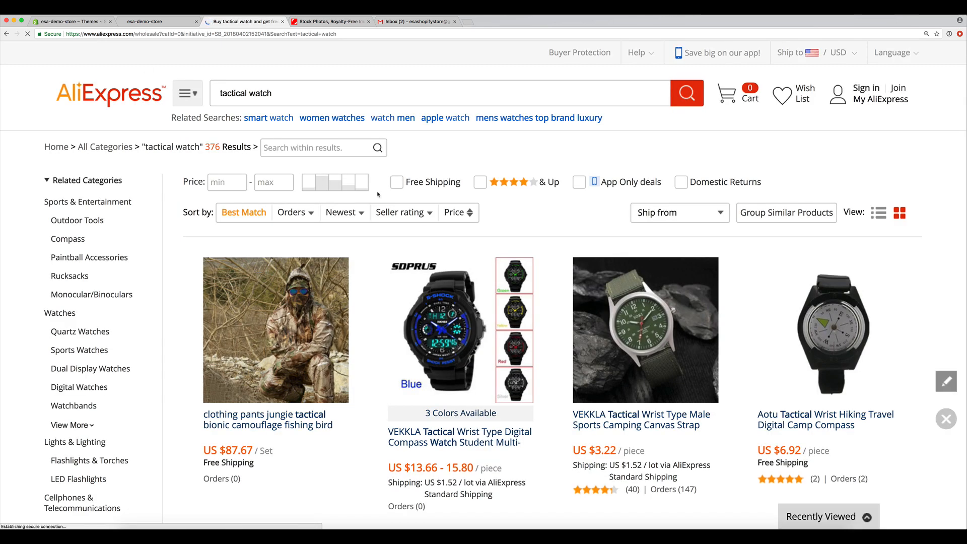
- Examine the products on the first page of tactical watch results, including the premium related products below them
{"action": "scroll", "coordinate": [566, 275], "scroll_direction": "down", "scroll_amount": 6}
{"action": "scroll", "coordinate": [564, 274], "scroll_direction": "down", "scroll_amount": 10}
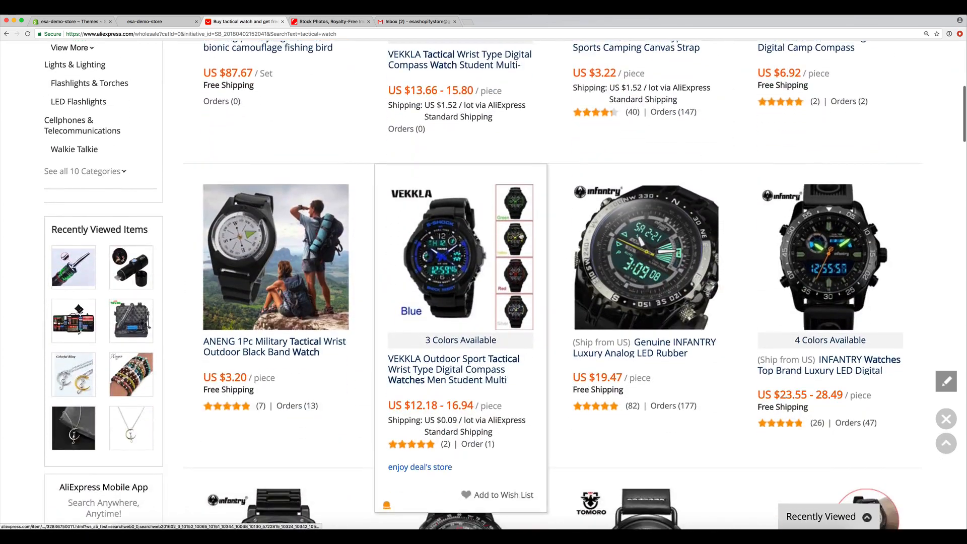
{"action": "scroll", "coordinate": [562, 240], "scroll_direction": "down", "scroll_amount": 8}
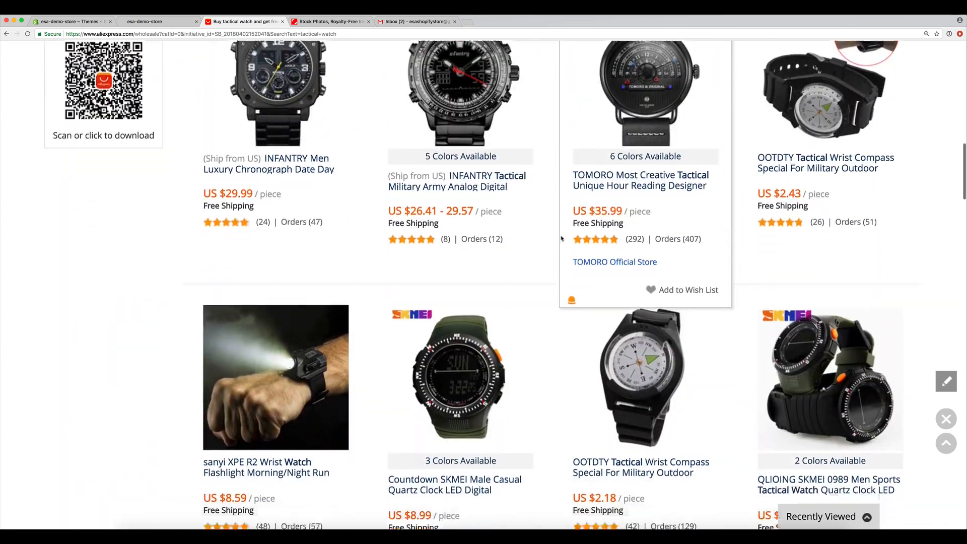
{"action": "scroll", "coordinate": [561, 240], "scroll_direction": "down", "scroll_amount": 5}
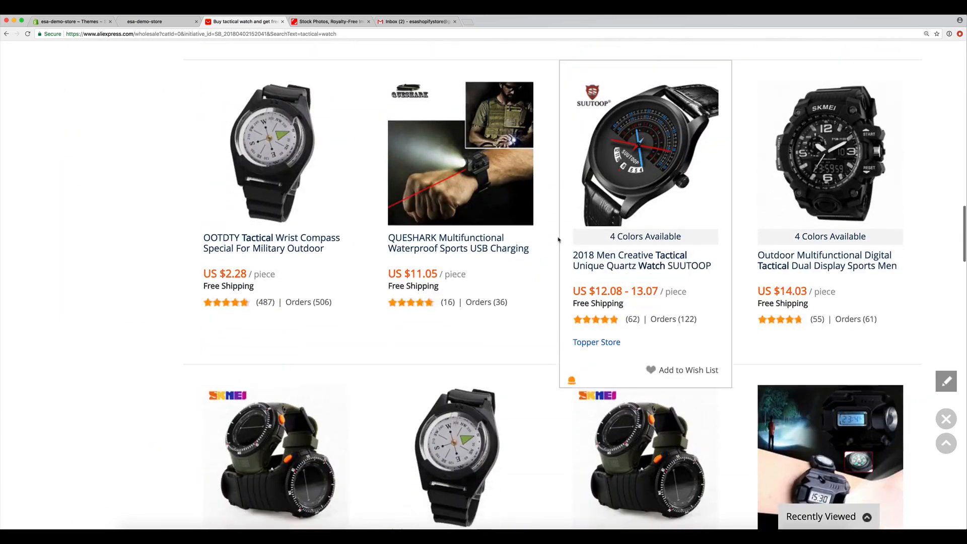
{"action": "scroll", "coordinate": [563, 241], "scroll_direction": "down", "scroll_amount": 5}
{"action": "scroll", "coordinate": [564, 241], "scroll_direction": "down", "scroll_amount": 5}
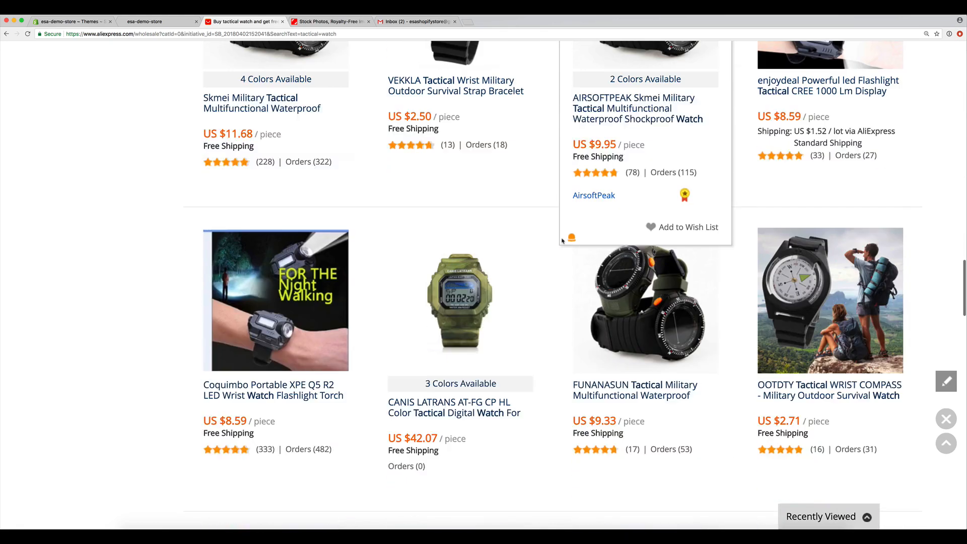
{"action": "scroll", "coordinate": [562, 240], "scroll_direction": "down", "scroll_amount": 3}
{"action": "scroll", "coordinate": [563, 241], "scroll_direction": "down", "scroll_amount": 6}
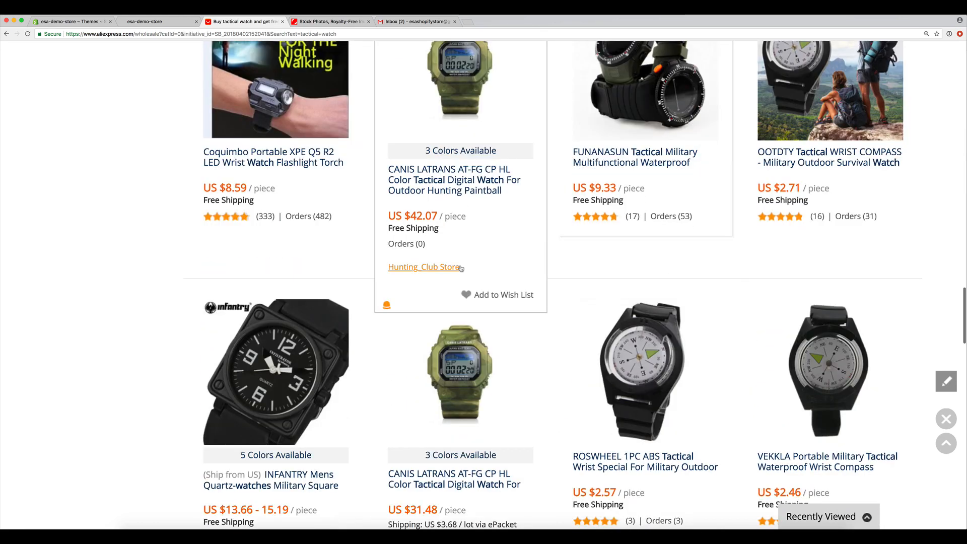
{"action": "scroll", "coordinate": [520, 257], "scroll_direction": "down", "scroll_amount": 3}
{"action": "scroll", "coordinate": [521, 257], "scroll_direction": "down", "scroll_amount": 3}
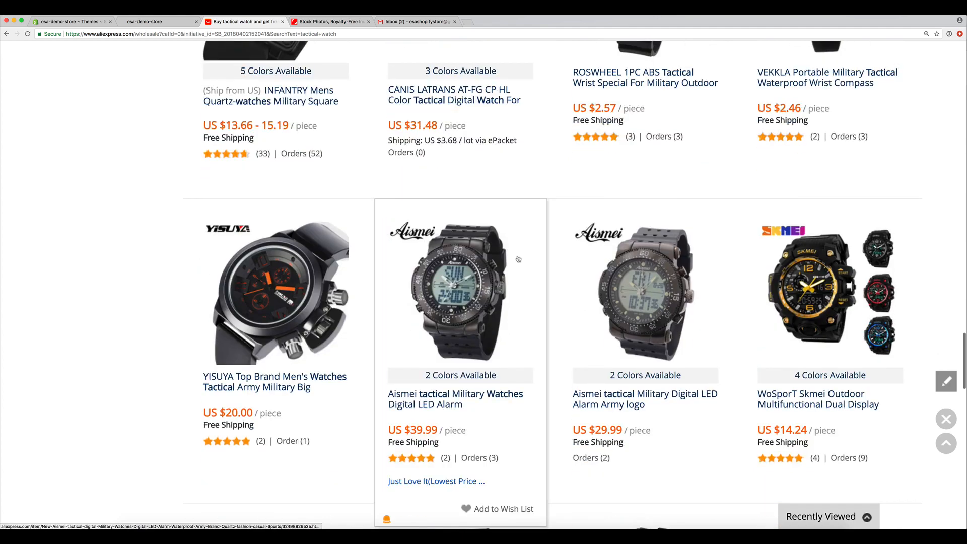
{"action": "scroll", "coordinate": [553, 254], "scroll_direction": "down", "scroll_amount": 4}
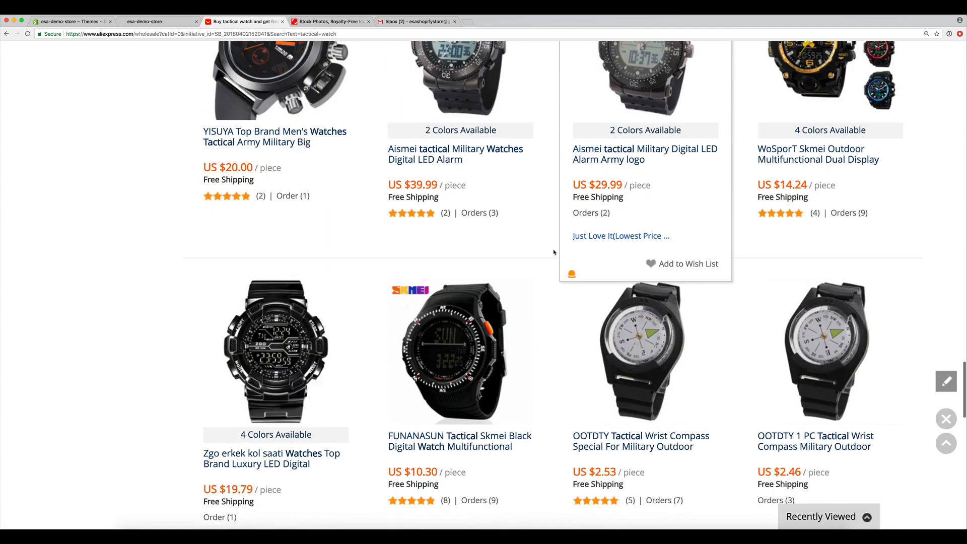
{"action": "scroll", "coordinate": [553, 252], "scroll_direction": "down", "scroll_amount": 5}
{"action": "scroll", "coordinate": [556, 252], "scroll_direction": "down", "scroll_amount": 8}
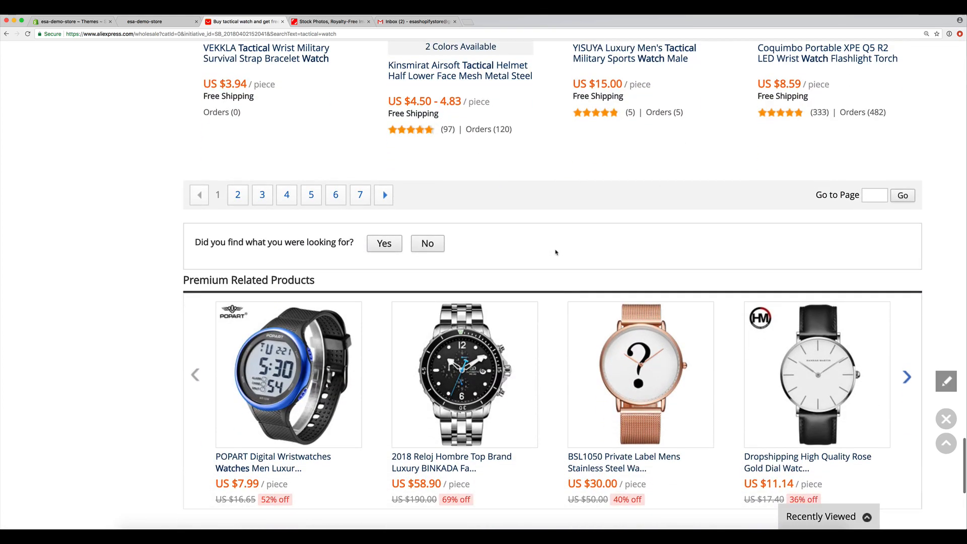
{"action": "scroll", "coordinate": [556, 252], "scroll_direction": "up", "scroll_amount": 7}
{"action": "scroll", "coordinate": [555, 255], "scroll_direction": "down", "scroll_amount": 7}
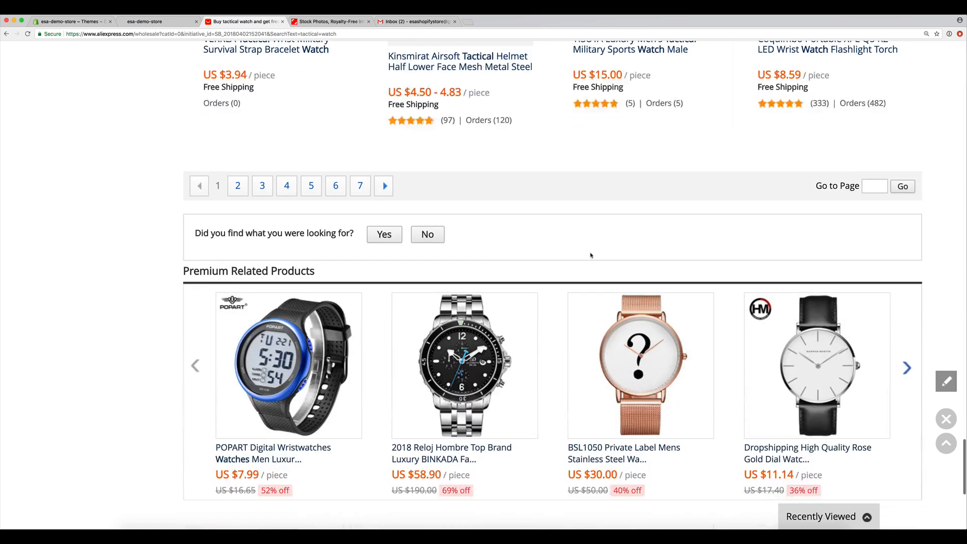
{"action": "scroll", "coordinate": [610, 259], "scroll_direction": "down", "scroll_amount": 2}
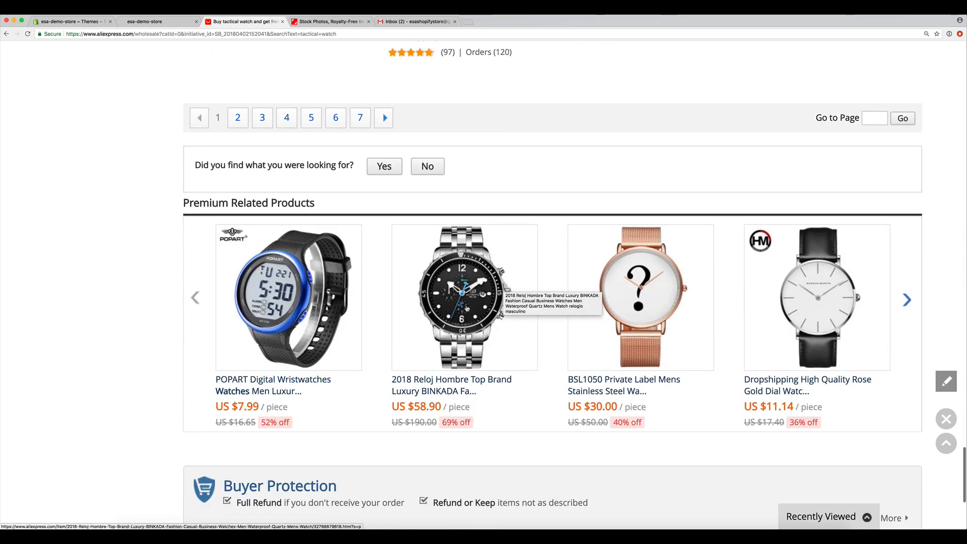
{"action": "scroll", "coordinate": [534, 191], "scroll_direction": "up", "scroll_amount": 11}
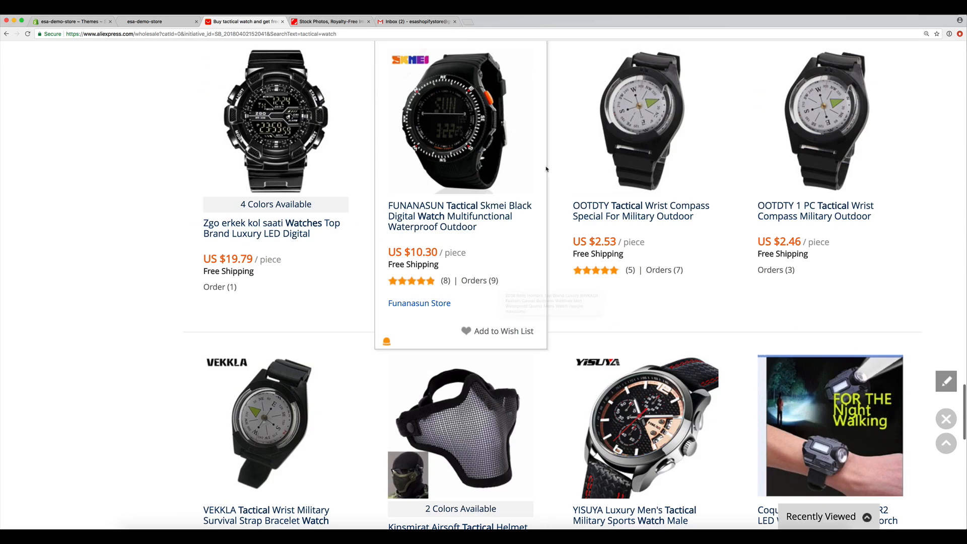
- Go to page 5 of the tactical watch results and examine the products listed there
{"action": "scroll", "coordinate": [519, 226], "scroll_direction": "down", "scroll_amount": 5}
{"action": "scroll", "coordinate": [518, 227], "scroll_direction": "down", "scroll_amount": 2}
{"action": "left_click", "coordinate": [310, 336]}
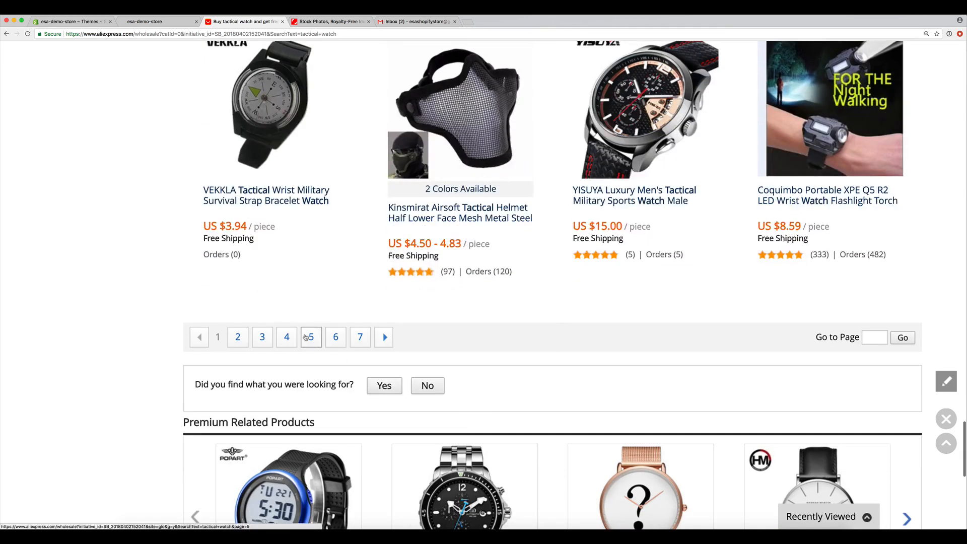
{"action": "scroll", "coordinate": [353, 323], "scroll_direction": "down", "scroll_amount": 15}
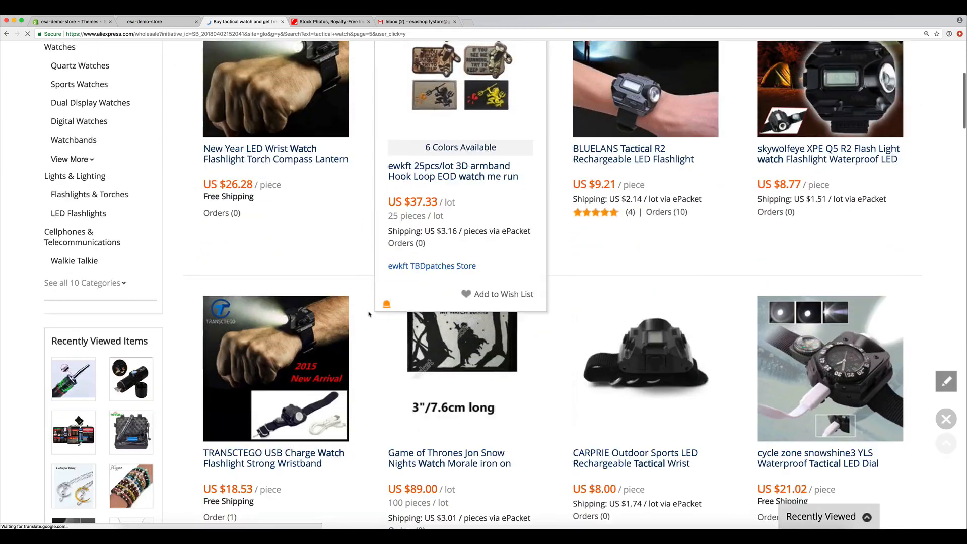
{"action": "scroll", "coordinate": [368, 314], "scroll_direction": "down", "scroll_amount": 4}
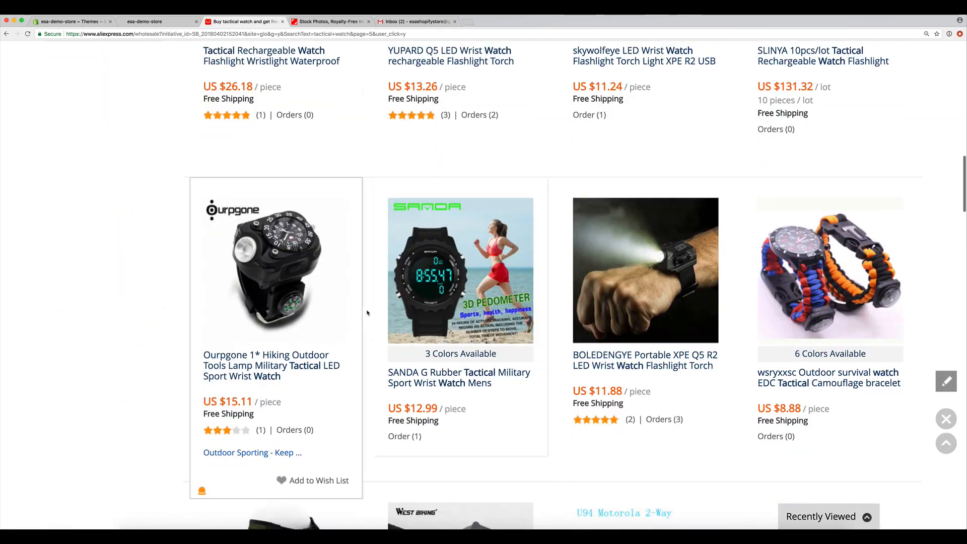
{"action": "scroll", "coordinate": [506, 314], "scroll_direction": "down", "scroll_amount": 2}
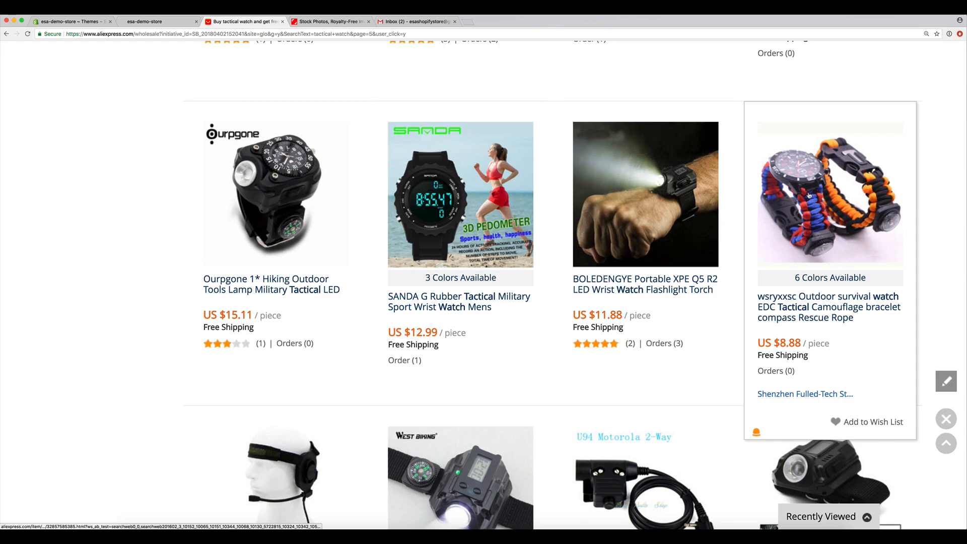
{"action": "scroll", "coordinate": [638, 217], "scroll_direction": "down", "scroll_amount": 20}
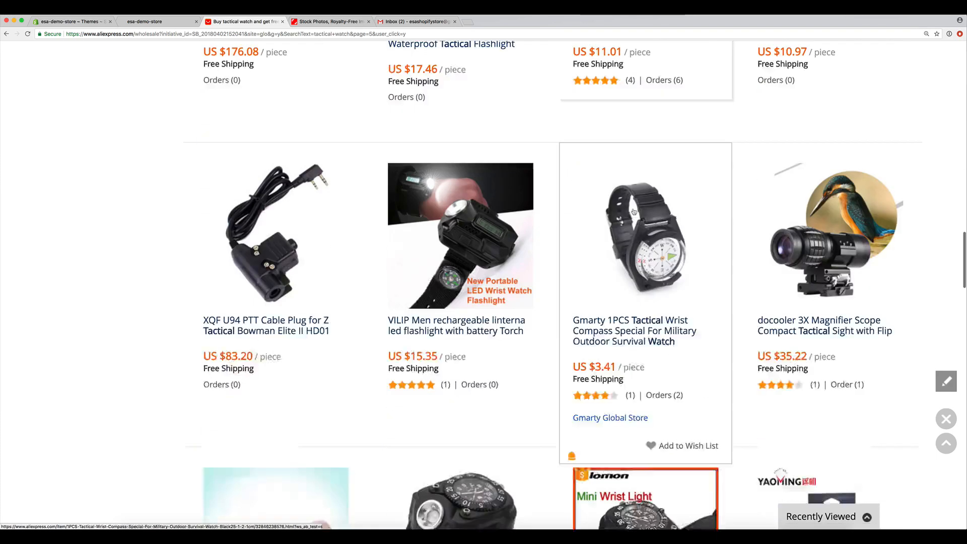
- Open the listing for the xfcs green waterproof watch and capture a screenshot of its main front-view product image
{"action": "scroll", "coordinate": [631, 204], "scroll_direction": "down", "scroll_amount": 1}
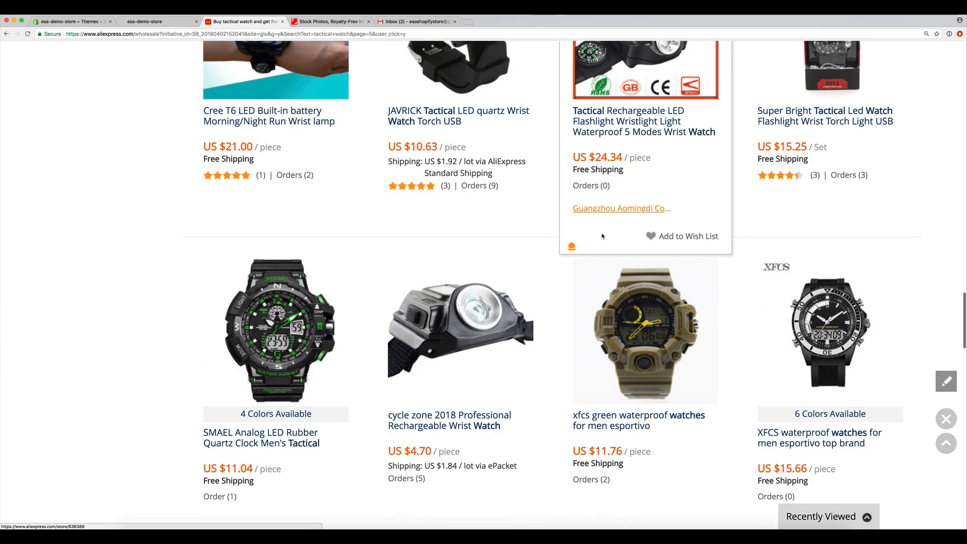
{"action": "left_click", "coordinate": [641, 352]}
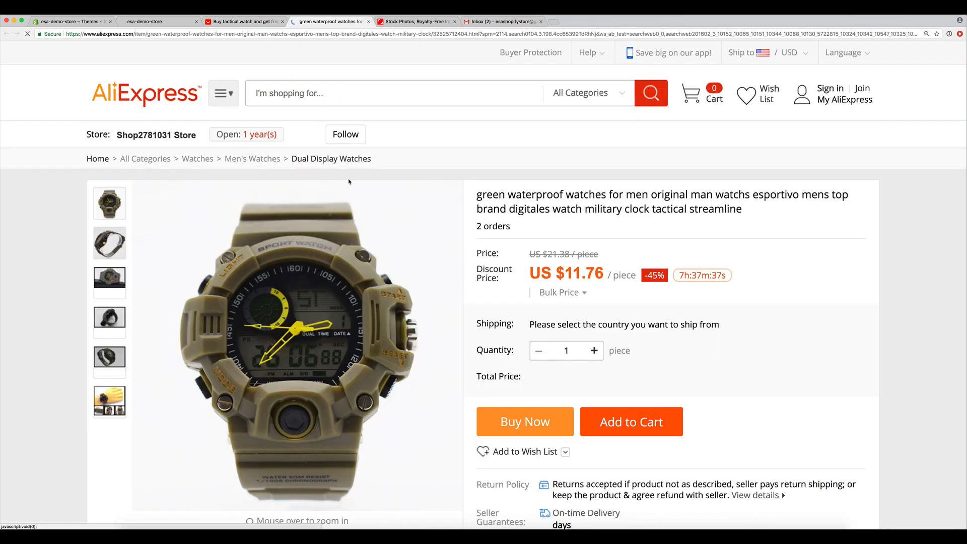
{"action": "scroll", "coordinate": [302, 277], "scroll_direction": "down", "scroll_amount": 1}
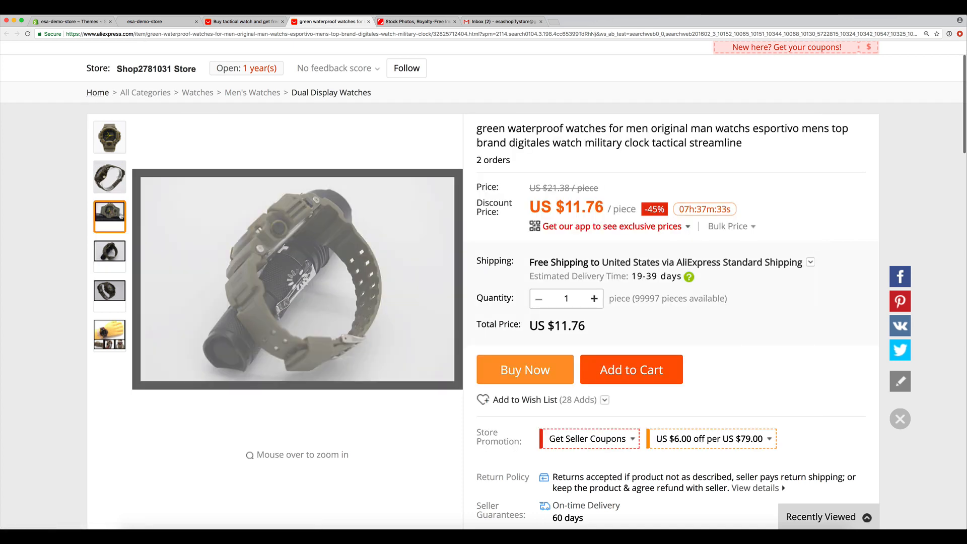
{"action": "mouse_move", "coordinate": [109, 176]}
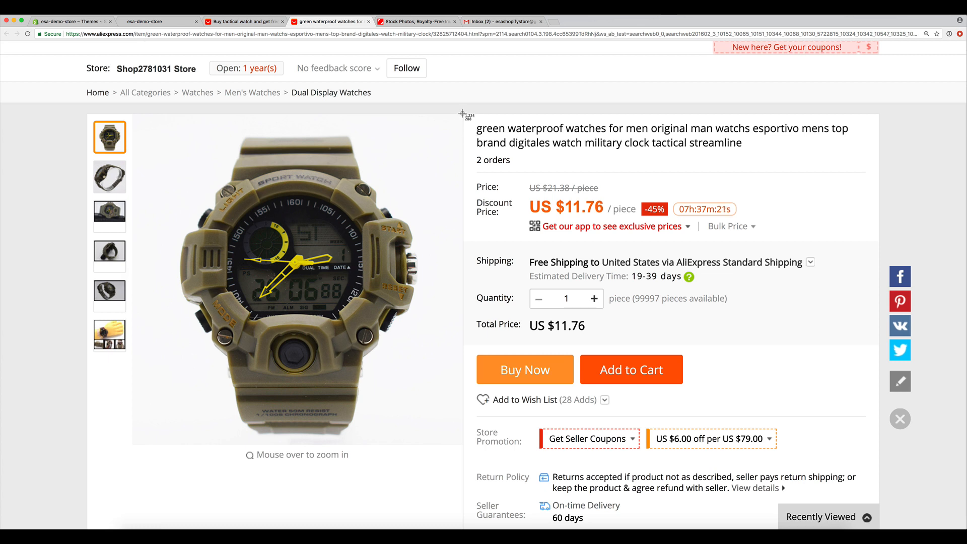
{"action": "left_click_drag", "start_coordinate": [463, 114], "coordinate": [133, 448]}
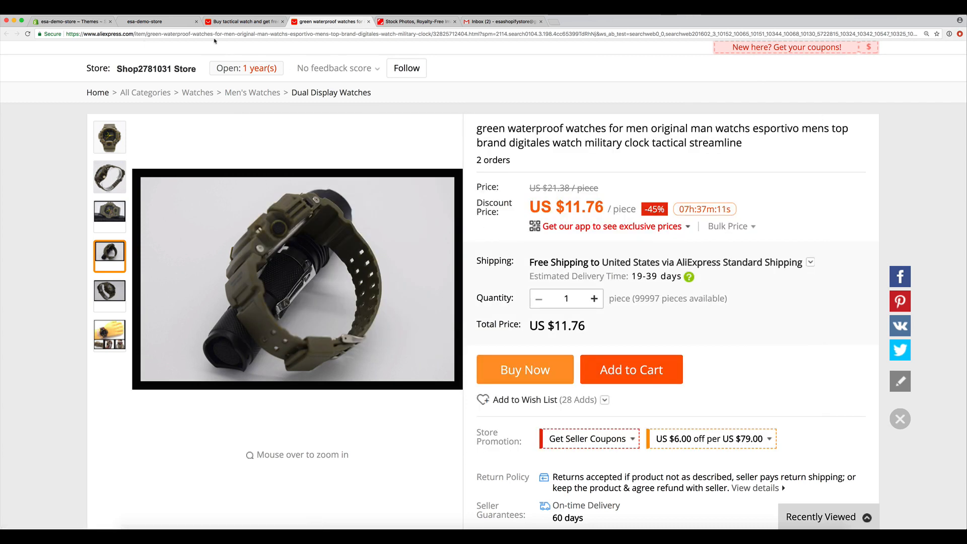
- Switch to the Shopify admin and start adding a new product to the store
{"action": "left_click", "coordinate": [84, 23]}
{"action": "scroll", "coordinate": [516, 309], "scroll_direction": "up", "scroll_amount": 2}
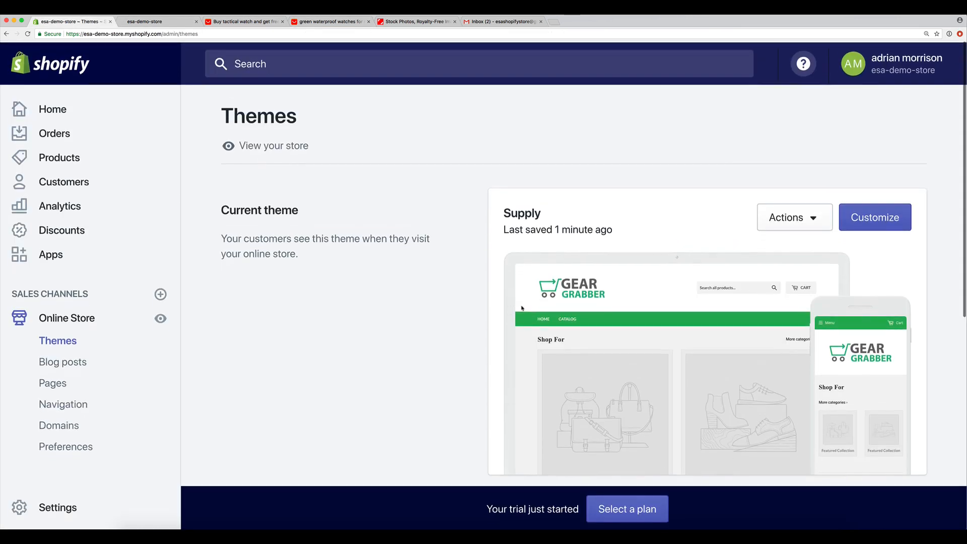
{"action": "left_click", "coordinate": [106, 156]}
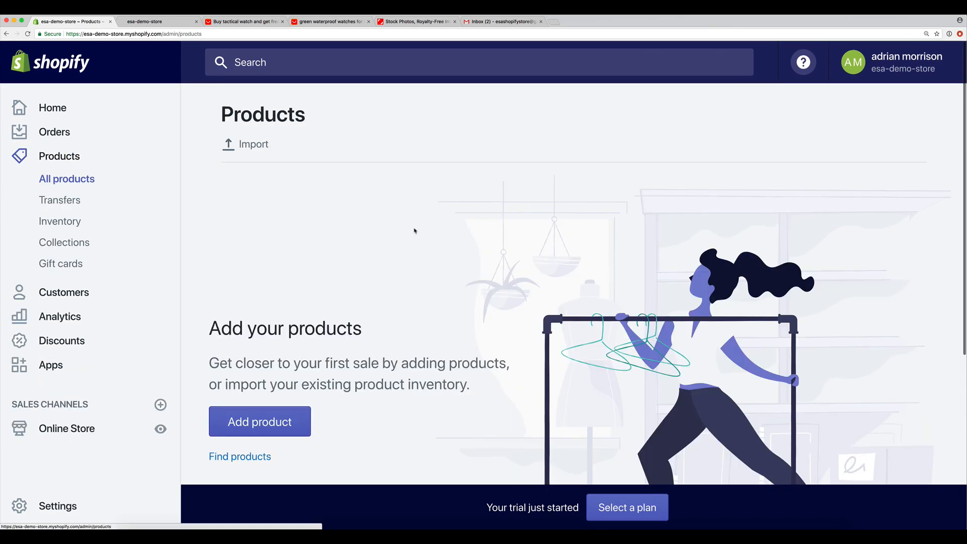
{"action": "scroll", "coordinate": [416, 238], "scroll_direction": "down", "scroll_amount": 1}
{"action": "scroll", "coordinate": [415, 238], "scroll_direction": "up", "scroll_amount": 2}
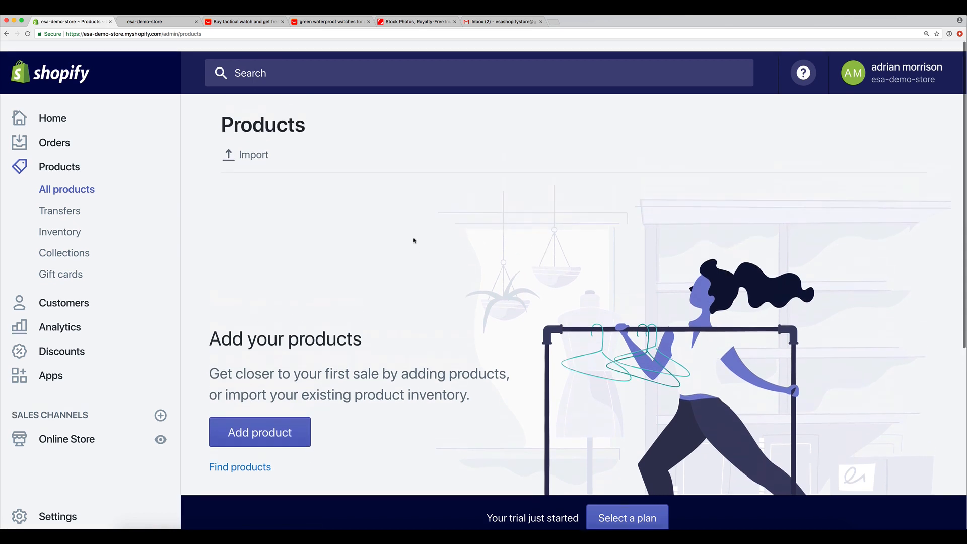
{"action": "left_click", "coordinate": [261, 429]}
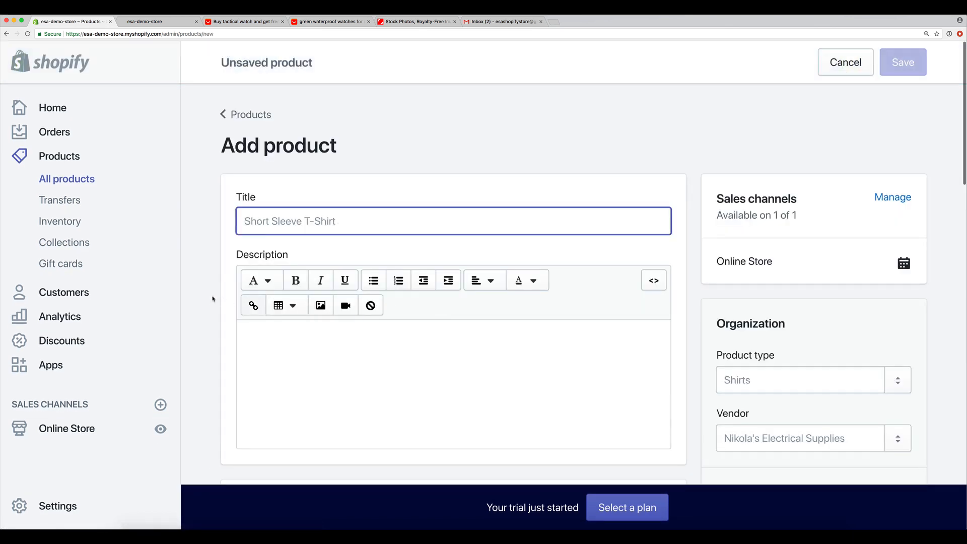
- Title the new product "Military Style Watch"
{"action": "scroll", "coordinate": [332, 172], "scroll_direction": "down", "scroll_amount": 1}
{"action": "type", "text": "M"}
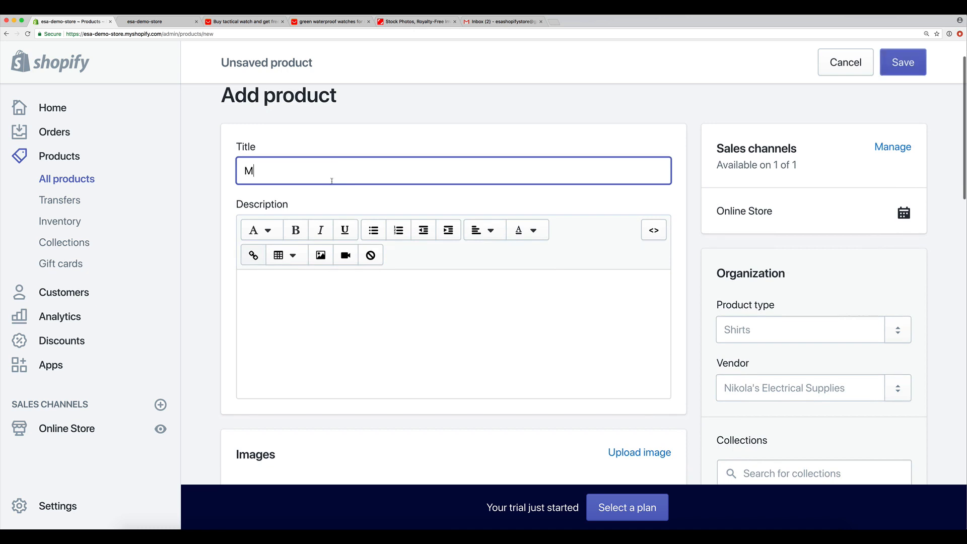
{"action": "type", "text": "ilitary Tactic"}
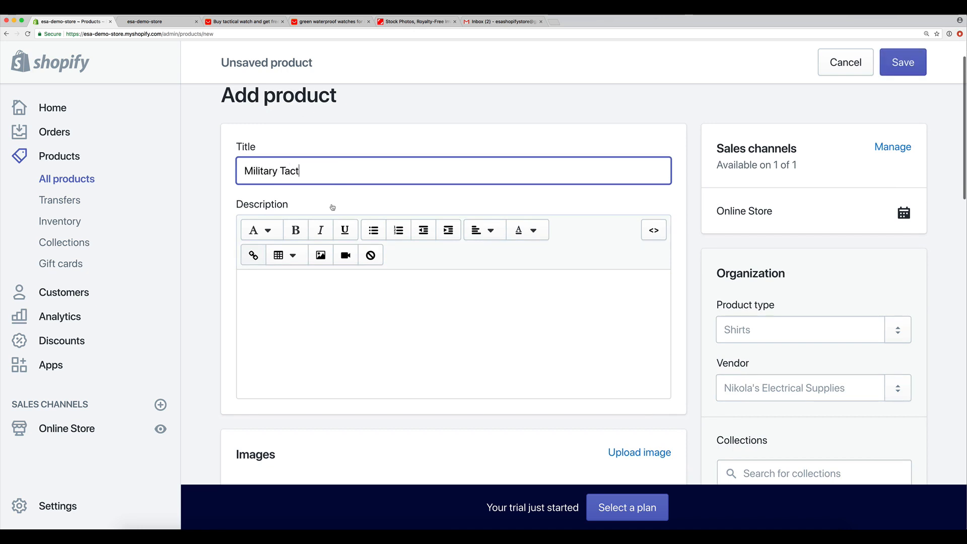
{"action": "key", "text": "BackSpace"}
{"action": "key", "text": "BackSpace"}
{"action": "key", "text": "BackSpace"}
{"action": "key", "text": "BackSpace"}
{"action": "key", "text": "BackSpace"}
{"action": "key", "text": "BackSpace"}
{"action": "type", "text": "Styl"}
{"action": "key", "text": "BackSpace"}
{"action": "key", "text": "BackSpace"}
{"action": "type", "text": "yle "}
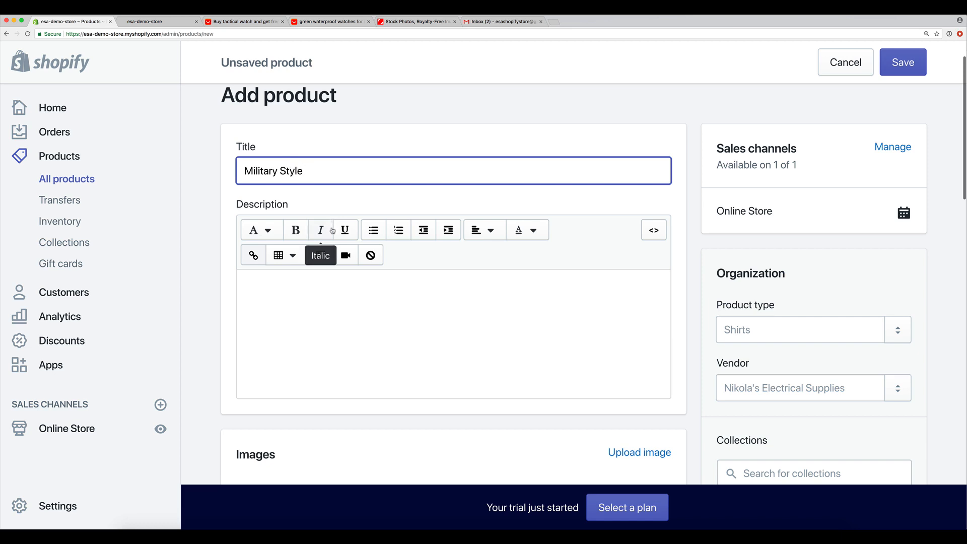
{"action": "type", "text": "Watch"}
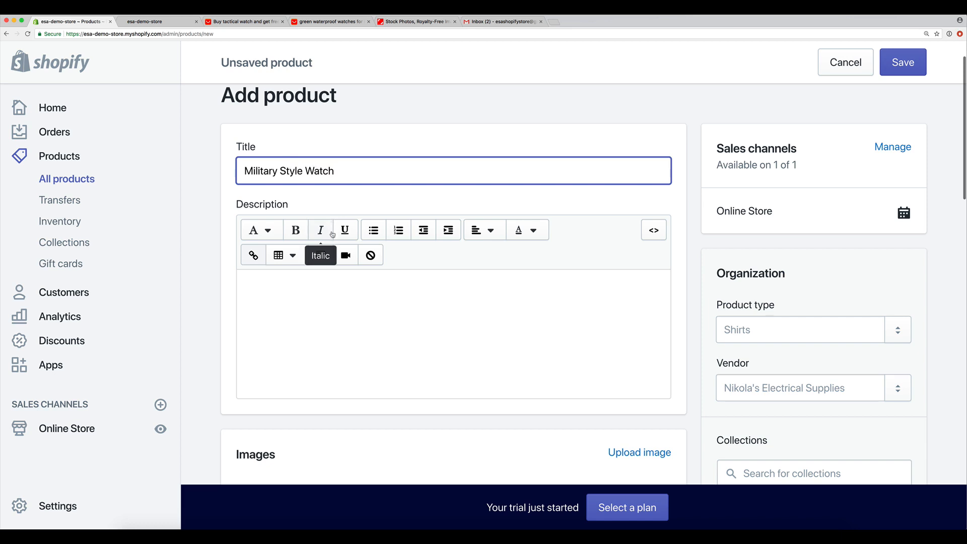
- Enter "NOT SOLD IN STORES" as the opening line of the product description and start a new paragraph
{"action": "left_click", "coordinate": [353, 304]}
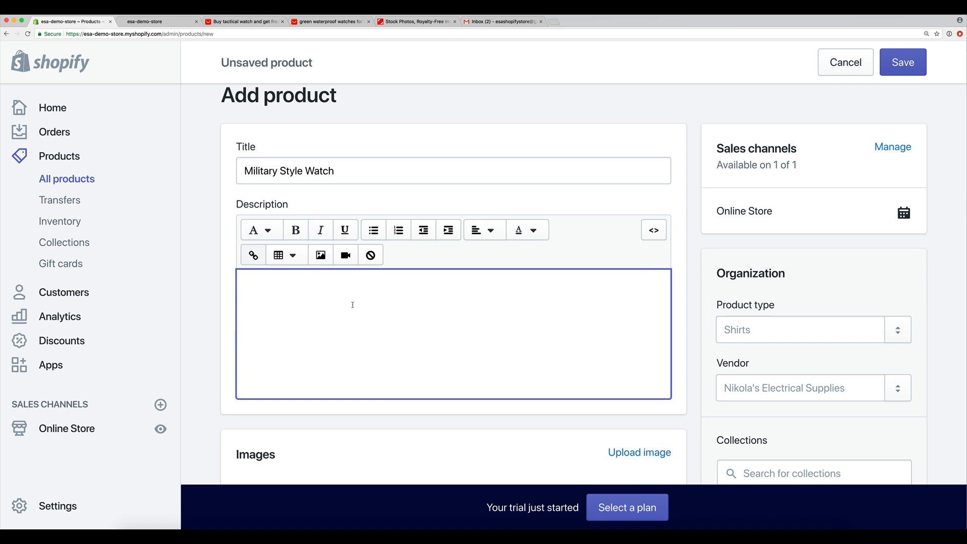
{"action": "type", "text": "T"}
{"action": "key", "text": "BackSpace"}
{"action": "type", "text": "NOT SOLD IN STORES"}
{"action": "key", "text": "Return"}
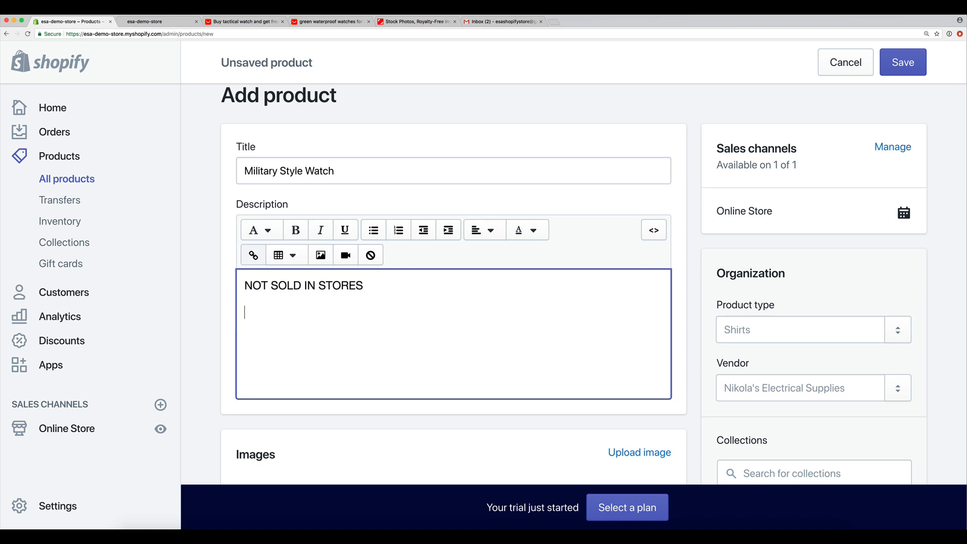
- Add the line "Checkout this EPIC Military Style Watch" to the product description
{"action": "type", "text": "Checkout this EPIC Military STyl"}
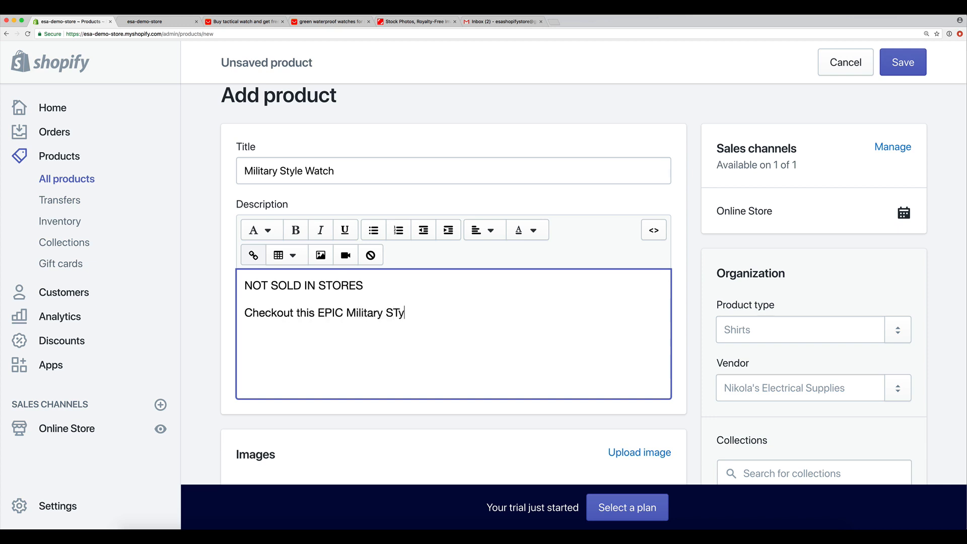
{"action": "key", "text": "BackSpace"}
{"action": "key", "text": "BackSpace"}
{"action": "key", "text": "BackSpace"}
{"action": "type", "text": "tyel Wa"}
{"action": "key", "text": "BackSpace"}
{"action": "key", "text": "BackSpace"}
{"action": "key", "text": "BackSpace"}
{"action": "key", "text": "BackSpace"}
{"action": "key", "text": "BackSpace"}
{"action": "type", "text": "le Watch"}
{"action": "scroll", "coordinate": [387, 303], "scroll_direction": "down", "scroll_amount": 2}
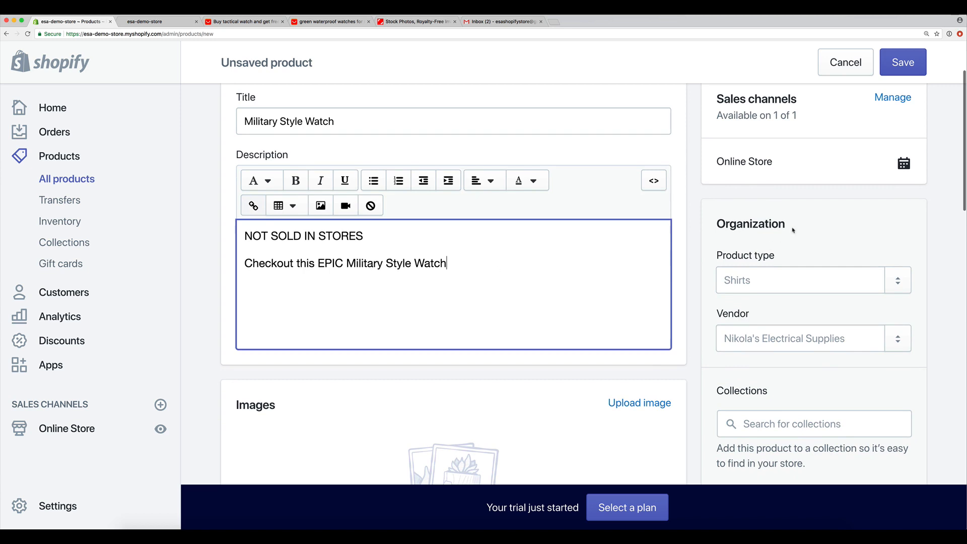
- Add "watch" as the product type in the product's organization details
{"action": "left_click", "coordinate": [925, 230]}
{"action": "scroll", "coordinate": [883, 257], "scroll_direction": "up", "scroll_amount": 3}
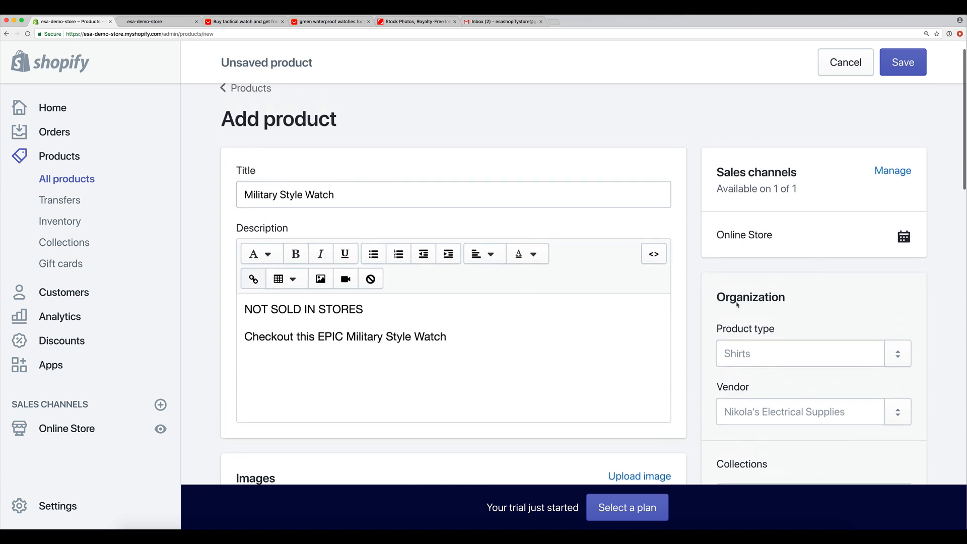
{"action": "left_click_drag", "start_coordinate": [713, 298], "coordinate": [799, 297]}
{"action": "left_click", "coordinate": [775, 327]}
{"action": "scroll", "coordinate": [785, 331], "scroll_direction": "down", "scroll_amount": 1}
{"action": "left_click", "coordinate": [776, 314]}
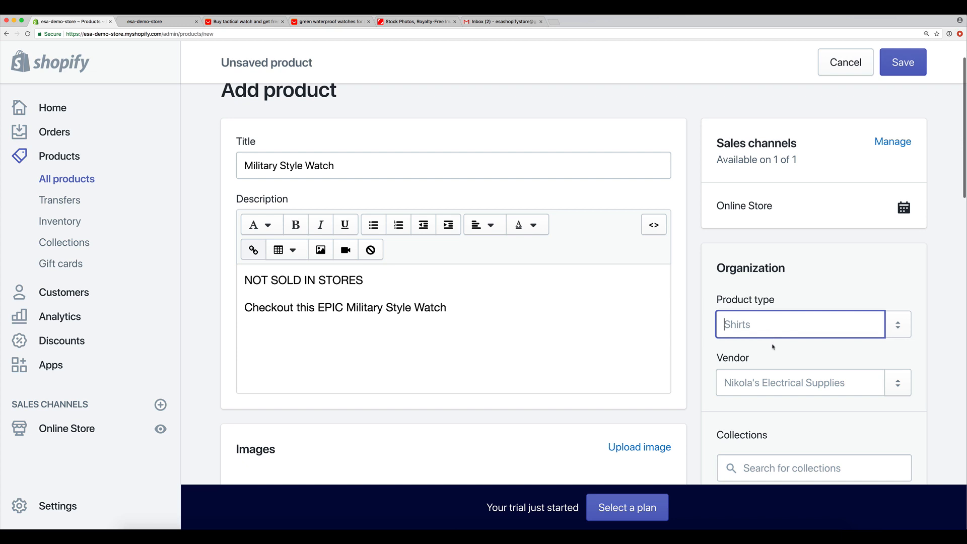
{"action": "type", "text": "watch"}
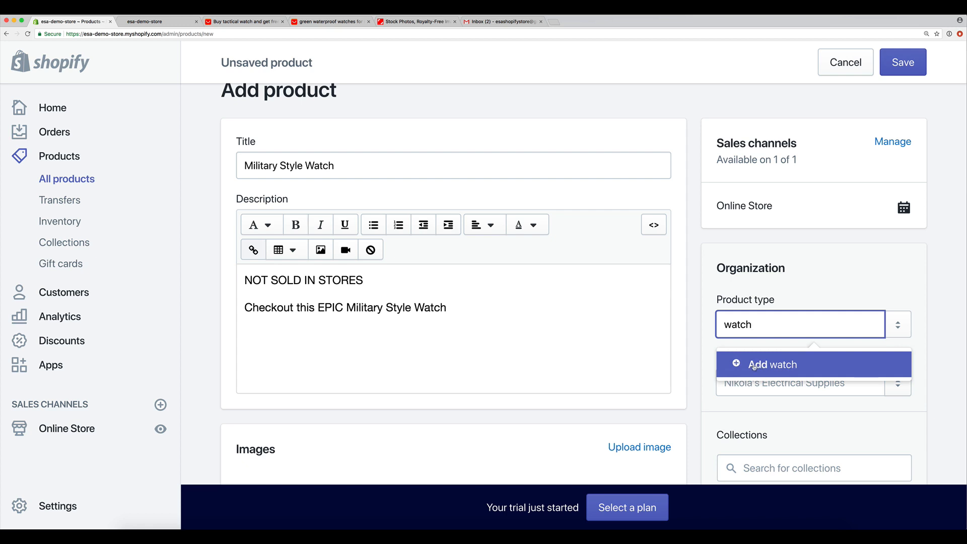
{"action": "left_click", "coordinate": [754, 367]}
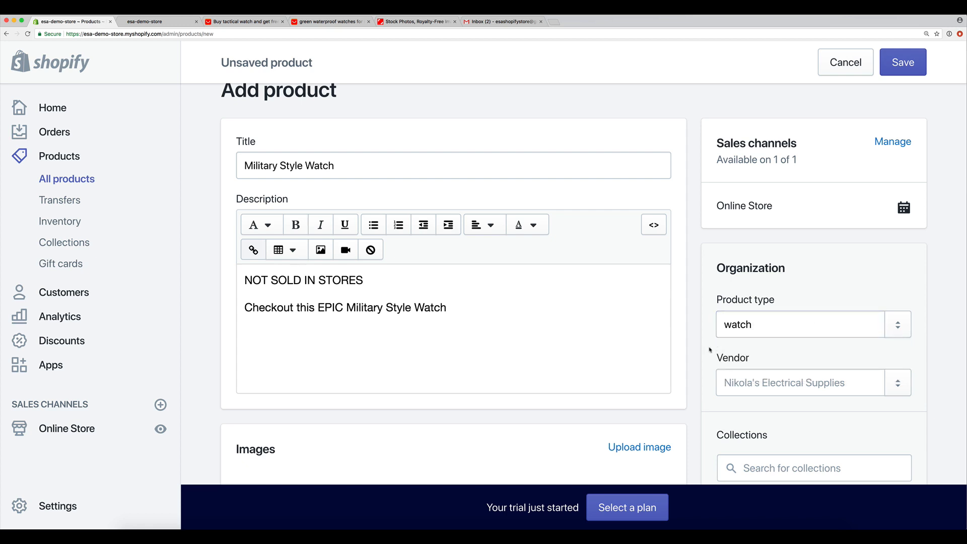
- Return to the green waterproof watch listing on AliExpress to find the vendor for the product
{"action": "double_click", "coordinate": [737, 358]}
{"action": "left_click", "coordinate": [535, 153]}
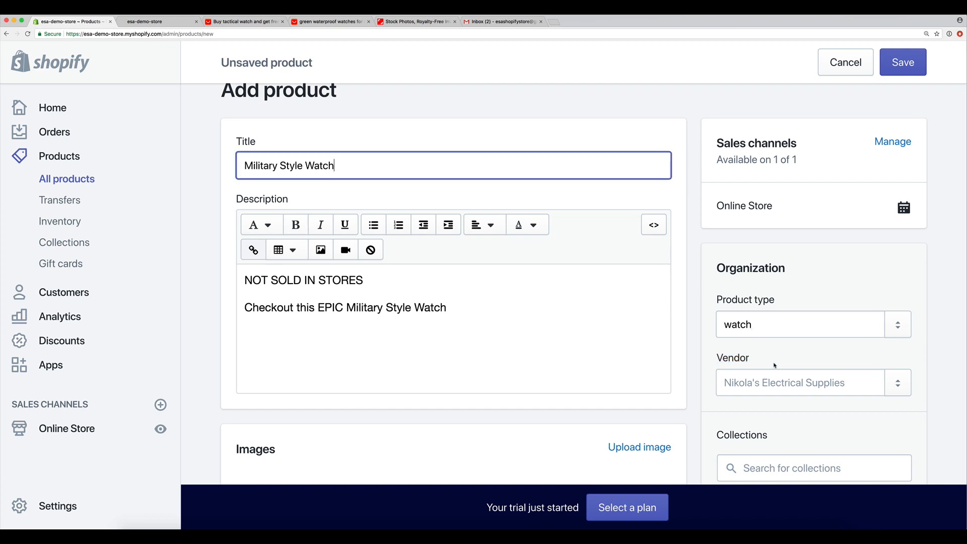
{"action": "left_click", "coordinate": [249, 22]}
{"action": "left_click", "coordinate": [348, 22]}
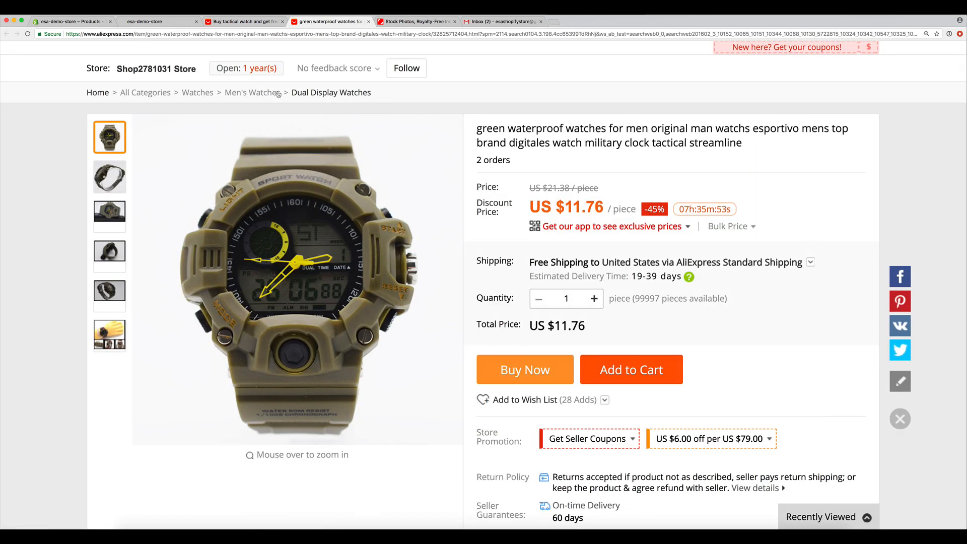
{"action": "mouse_move", "coordinate": [86, 71]}
{"action": "left_mouse_down"}
{"action": "mouse_move", "coordinate": [131, 68]}
{"action": "mouse_move", "coordinate": [100, 65]}
{"action": "left_mouse_up"}
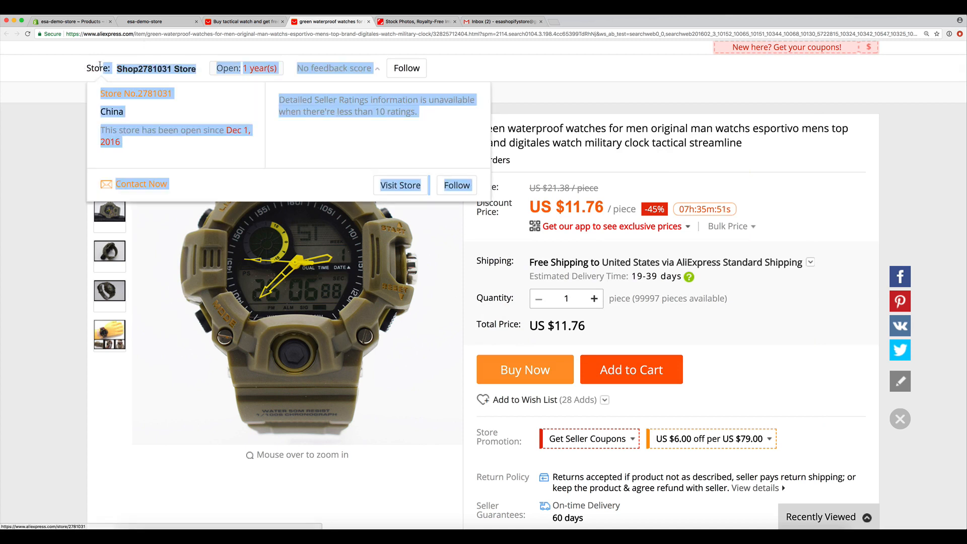
{"action": "left_click", "coordinate": [72, 111]}
{"action": "mouse_move", "coordinate": [197, 73]}
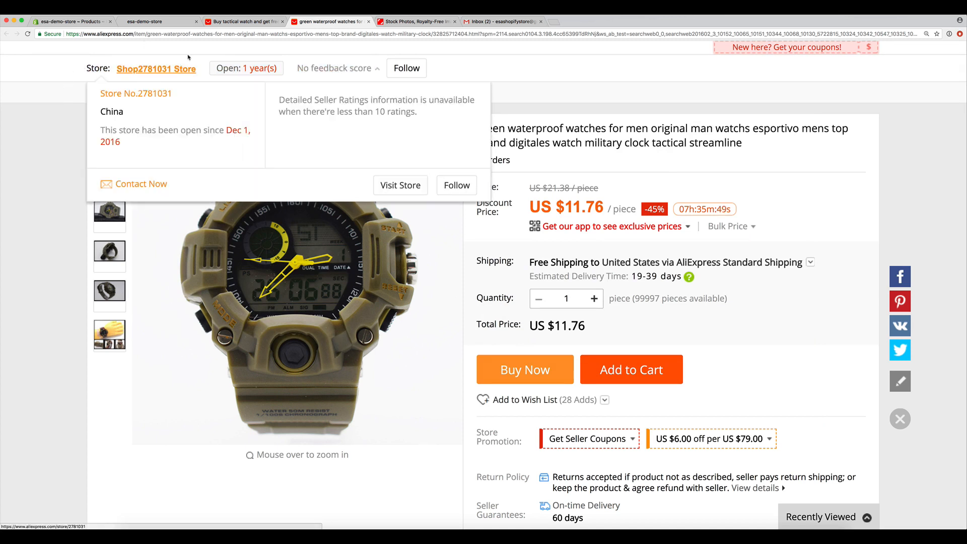
{"action": "mouse_move", "coordinate": [199, 71]}
{"action": "left_mouse_down"}
{"action": "mouse_move", "coordinate": [147, 69]}
{"action": "mouse_move", "coordinate": [200, 71]}
{"action": "left_mouse_up"}
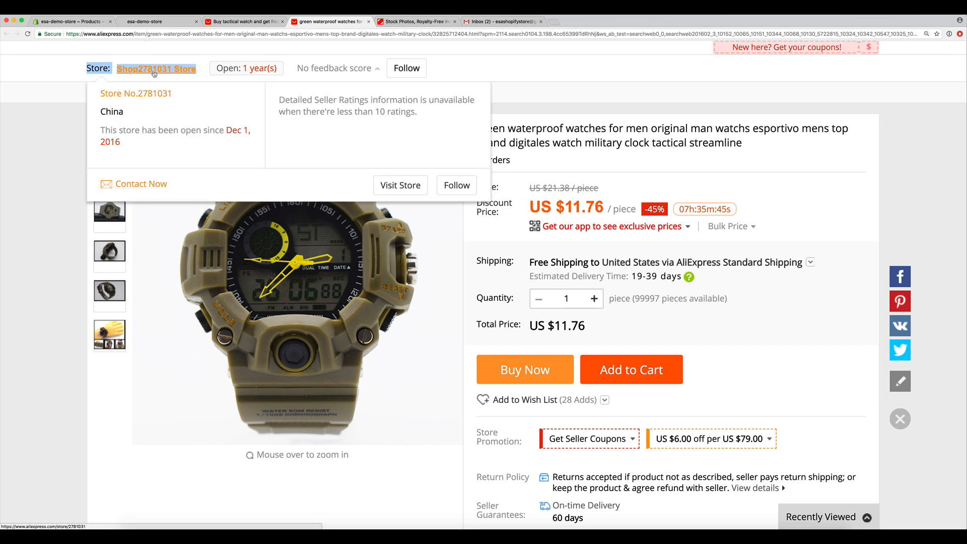
{"action": "left_click", "coordinate": [813, 192]}
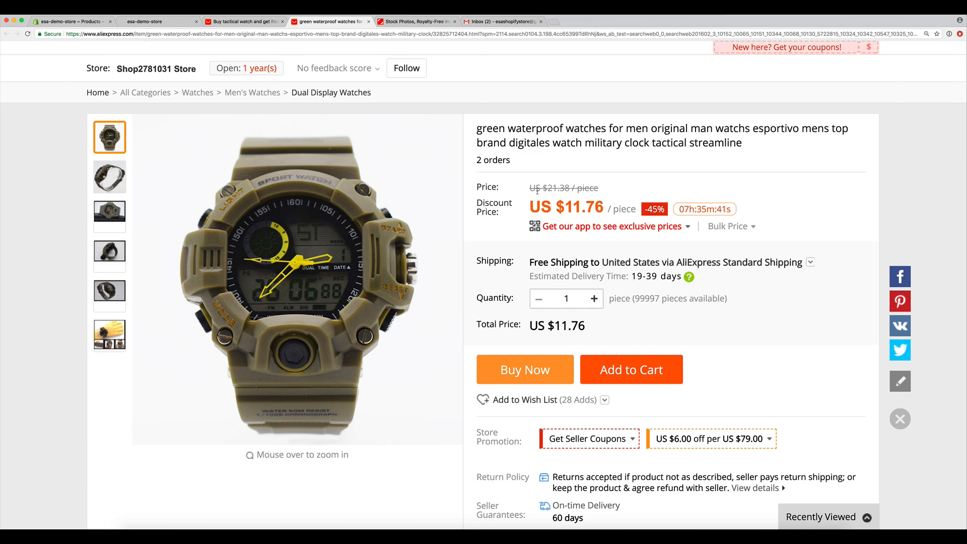
- Open the watch seller's store page and copy the store name, Shop2781031 Store
{"action": "scroll", "coordinate": [537, 191], "scroll_direction": "up", "scroll_amount": 3}
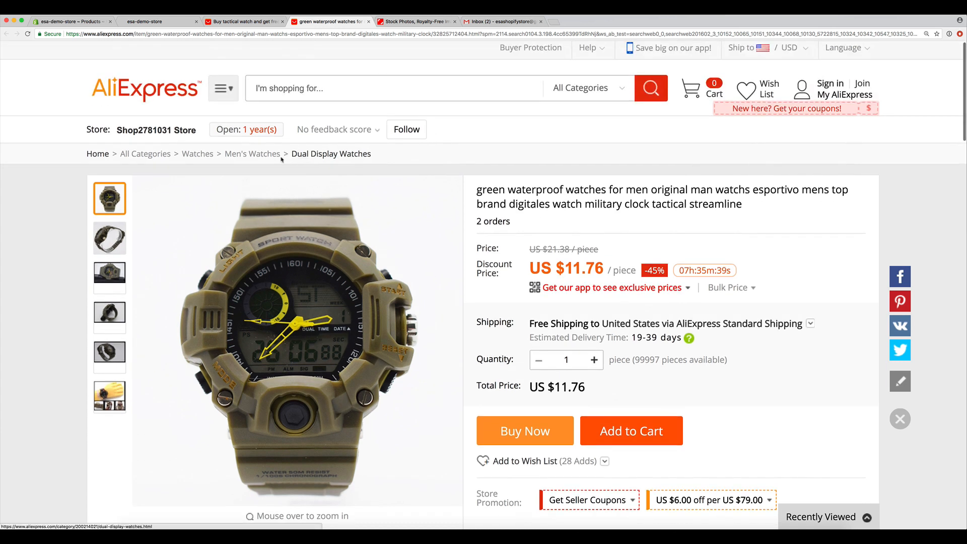
{"action": "mouse_move", "coordinate": [172, 135]}
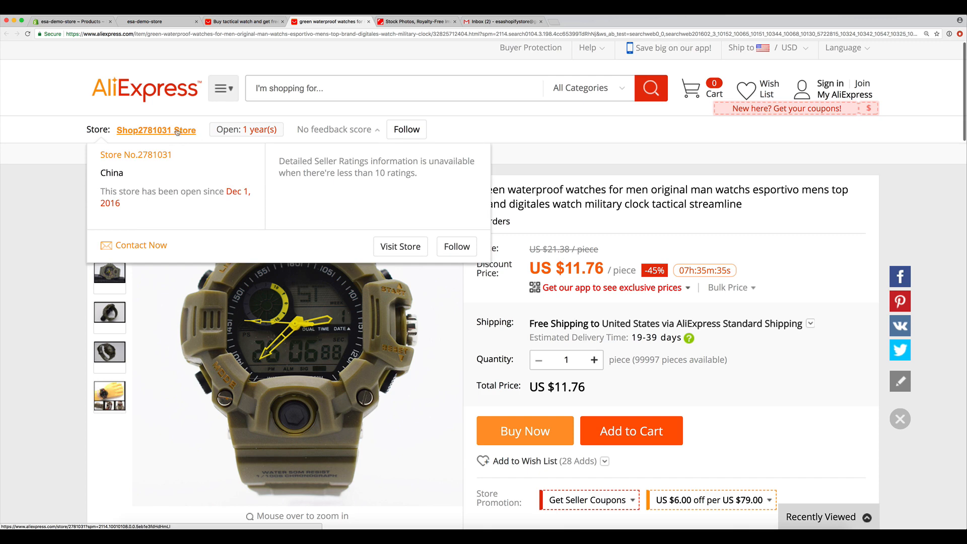
{"action": "left_click", "coordinate": [177, 132]}
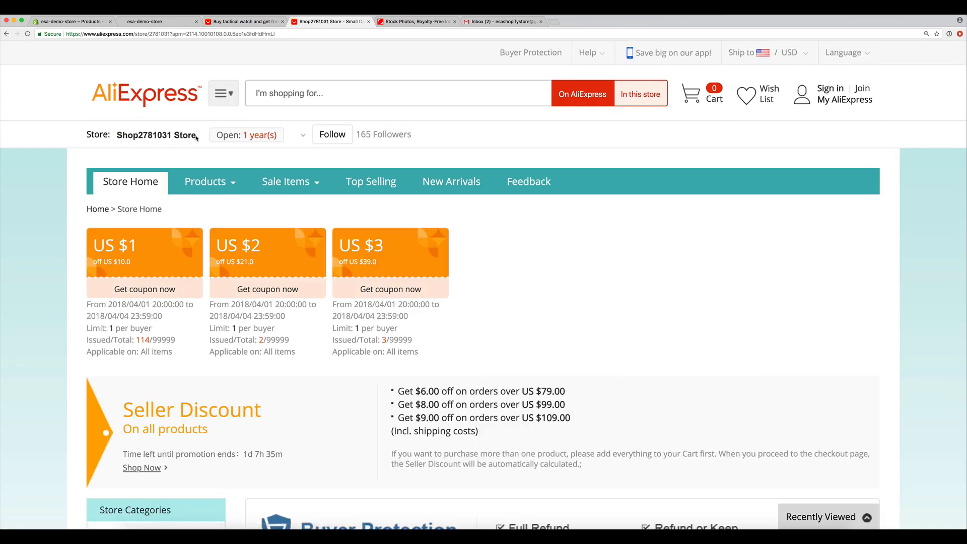
{"action": "mouse_move", "coordinate": [197, 138]}
{"action": "left_mouse_down"}
{"action": "mouse_move", "coordinate": [173, 136]}
{"action": "mouse_move", "coordinate": [196, 140]}
{"action": "left_mouse_up"}
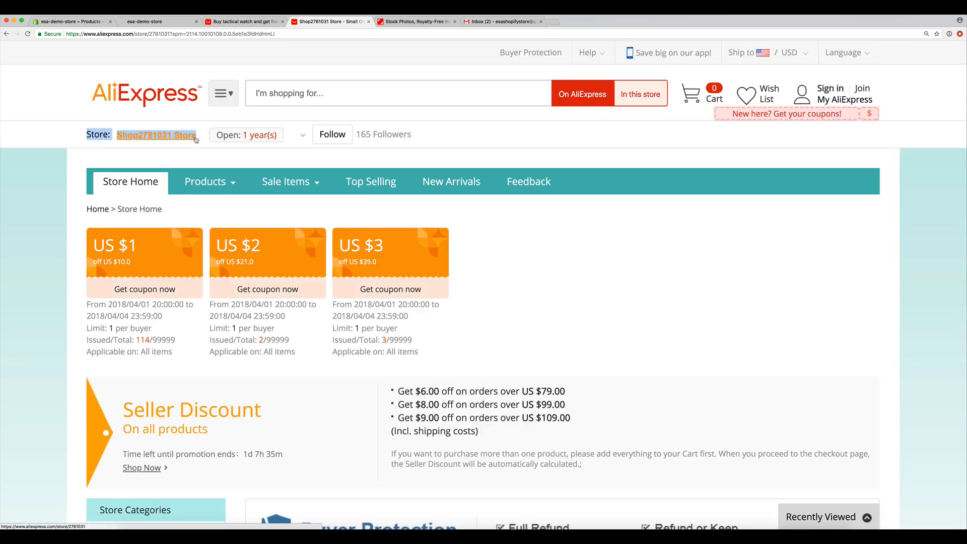
- Switch back to the Shopify product form and add "Shop2781031 Store" as the vendor, without the "Store:" prefix
{"action": "left_click", "coordinate": [71, 21]}
{"action": "left_click", "coordinate": [801, 383]}
{"action": "type", "text": "Store:Shop2781031 Store"}
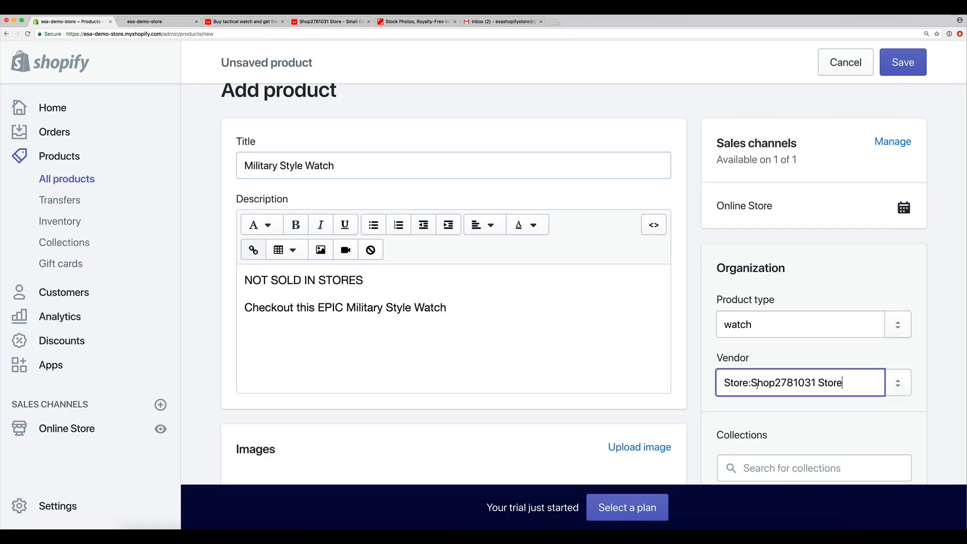
{"action": "left_click_drag", "start_coordinate": [752, 383], "coordinate": [719, 383]}
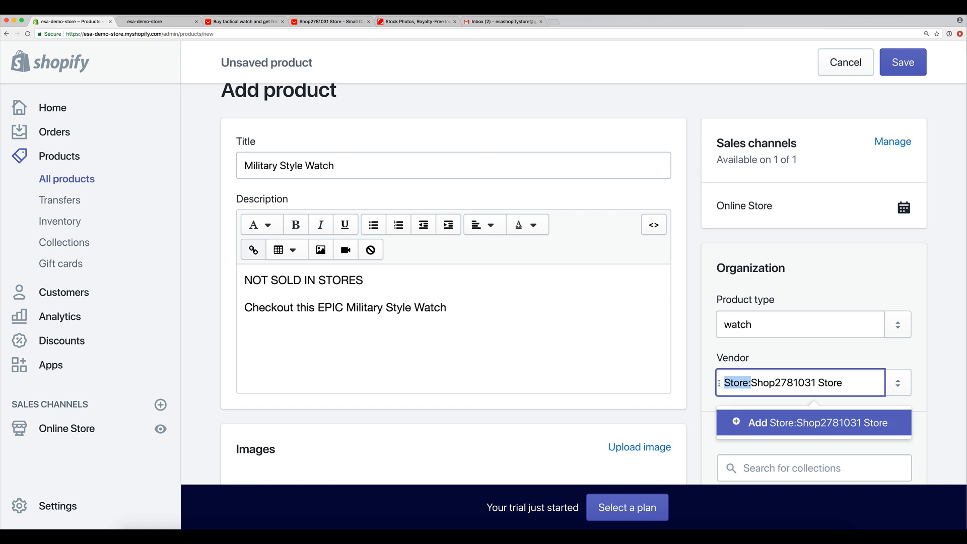
{"action": "key", "text": "BackSpace"}
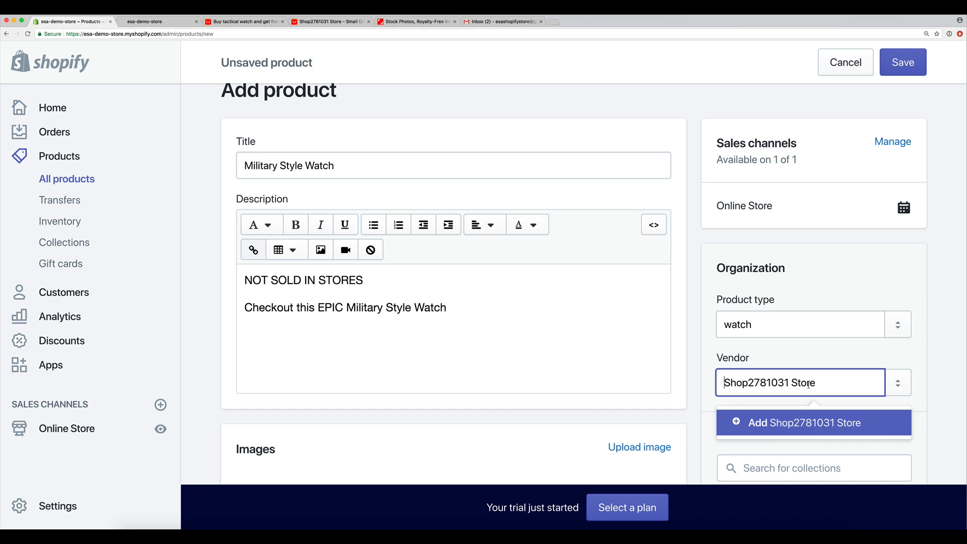
{"action": "left_click", "coordinate": [776, 422]}
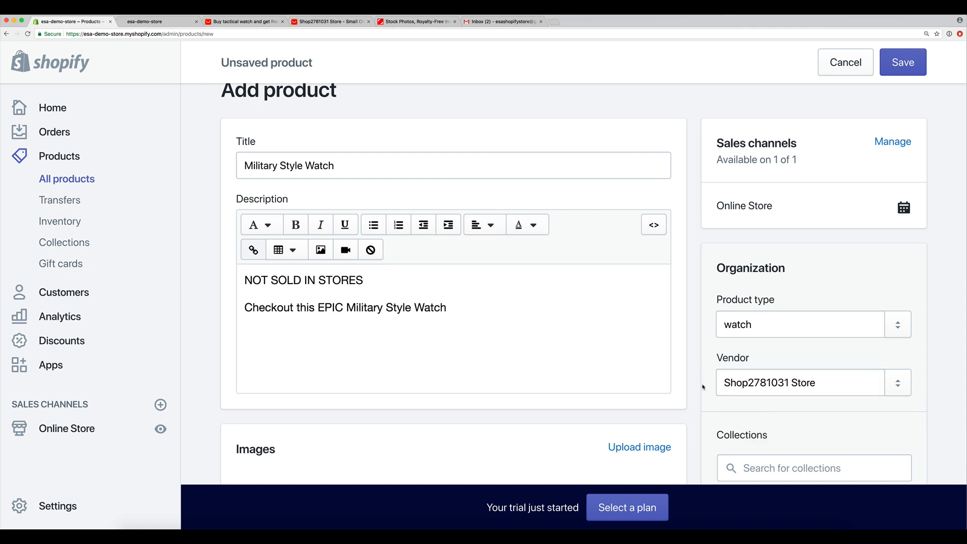
- Add the khaki watch photo to the product's images and set the product's price to $19.99
{"action": "scroll", "coordinate": [689, 386], "scroll_direction": "down", "scroll_amount": 5}
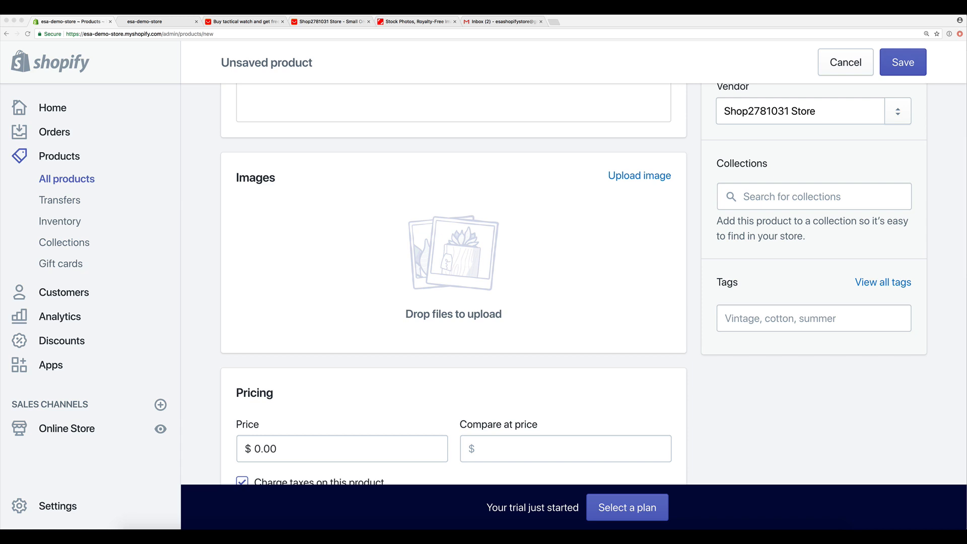
{"action": "left_click_drag", "start_coordinate": [529, 250], "coordinate": [488, 248]}
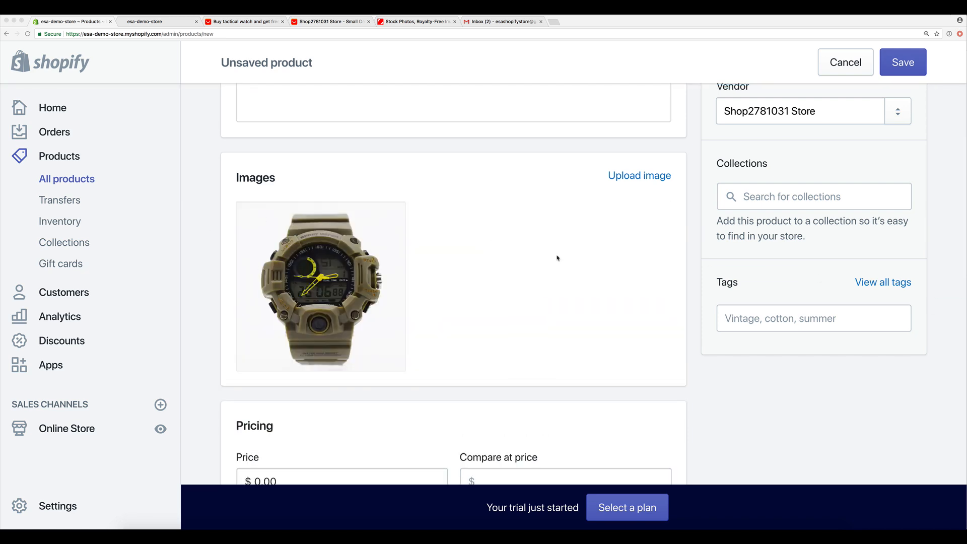
{"action": "scroll", "coordinate": [557, 257], "scroll_direction": "down", "scroll_amount": 3}
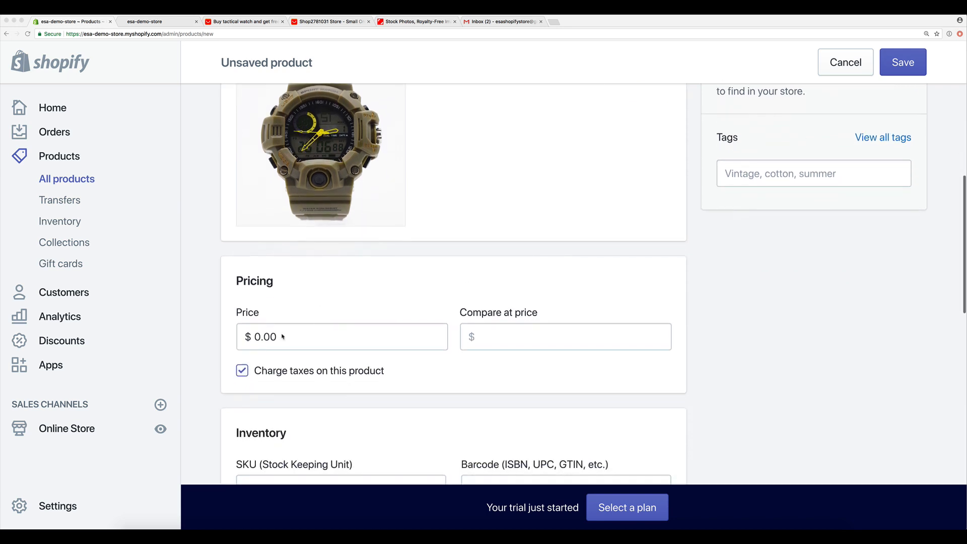
{"action": "left_click", "coordinate": [259, 338]}
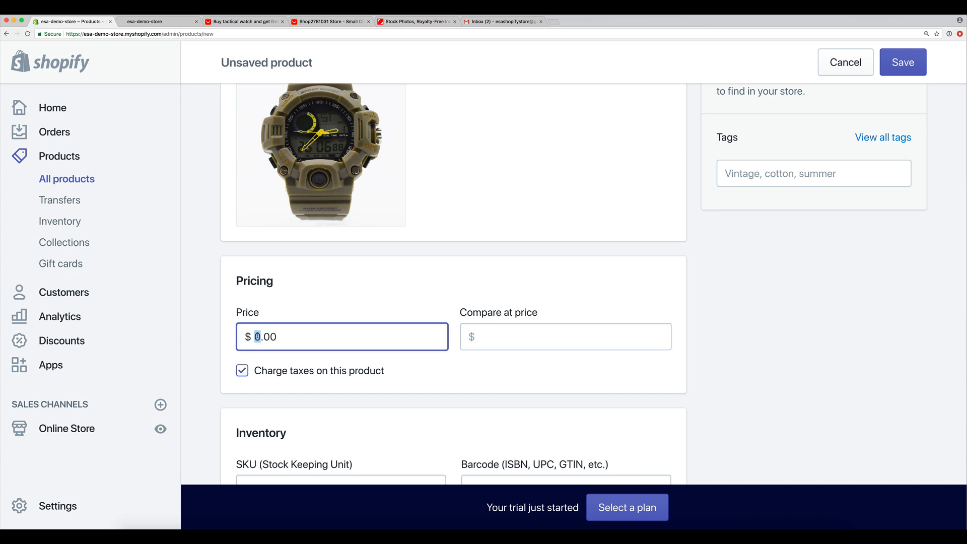
{"action": "type", "text": "19"}
{"action": "left_click_drag", "start_coordinate": [269, 337], "coordinate": [281, 337]}
{"action": "type", "text": "99"}
{"action": "left_click", "coordinate": [596, 330]}
- Examine the Compare at price option and the SKU and barcode fields of the product form
{"action": "left_click_drag", "start_coordinate": [456, 313], "coordinate": [538, 313]}
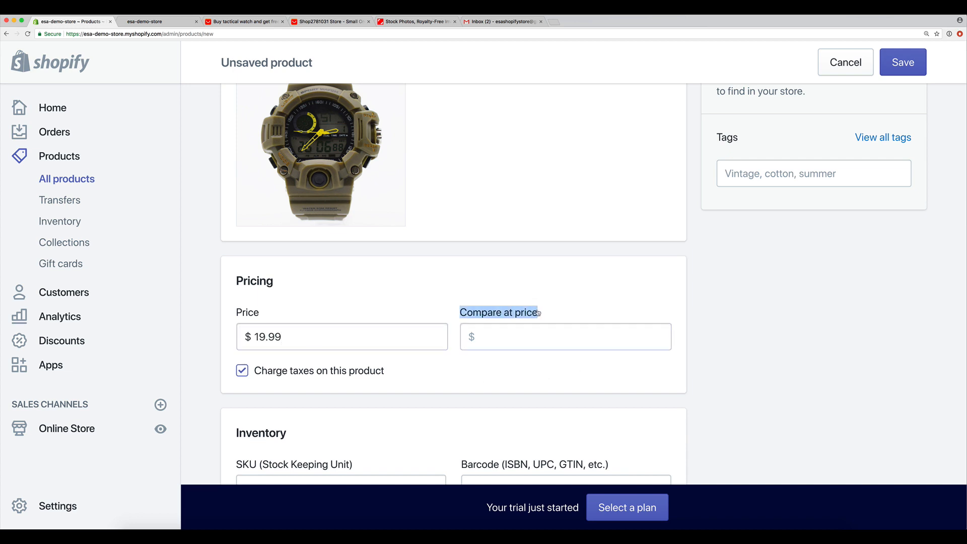
{"action": "left_click", "coordinate": [297, 332]}
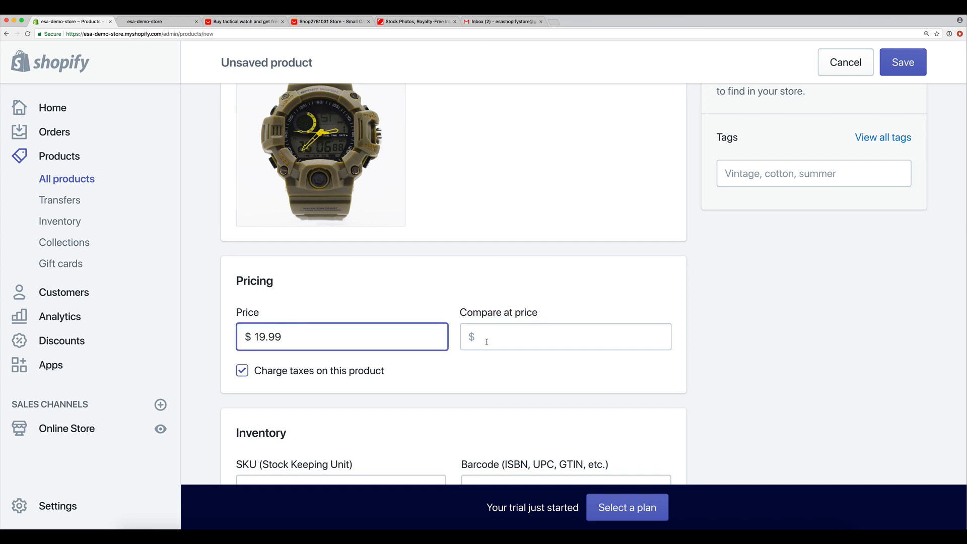
{"action": "left_click", "coordinate": [487, 342]}
{"action": "left_click_drag", "start_coordinate": [457, 313], "coordinate": [539, 315]}
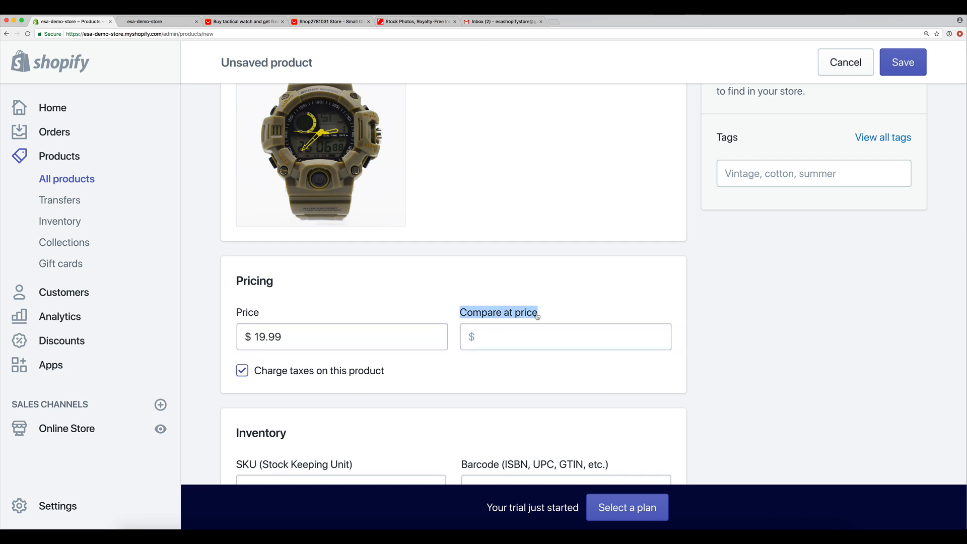
{"action": "left_click", "coordinate": [607, 303]}
{"action": "scroll", "coordinate": [607, 305], "scroll_direction": "down", "scroll_amount": 5}
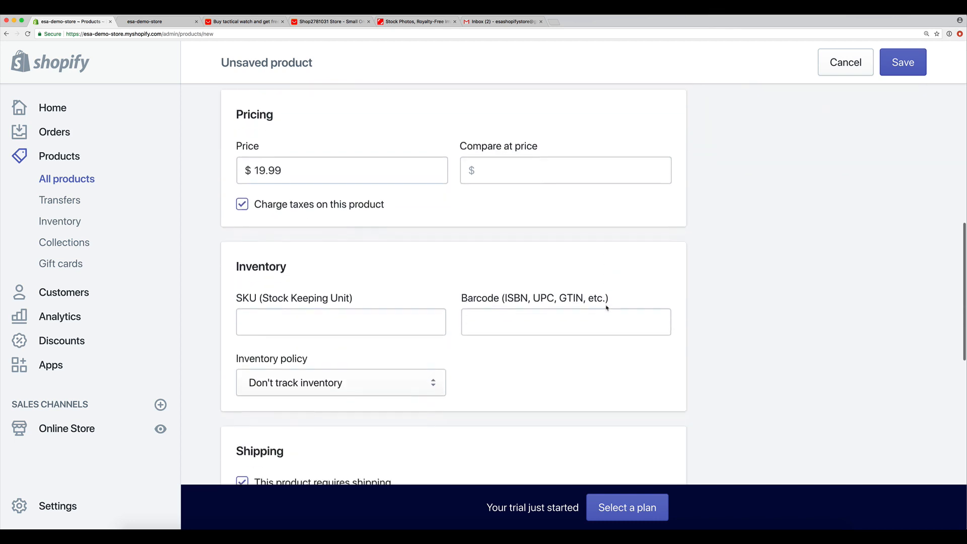
{"action": "left_click", "coordinate": [299, 306]}
{"action": "key", "text": "Tab"}
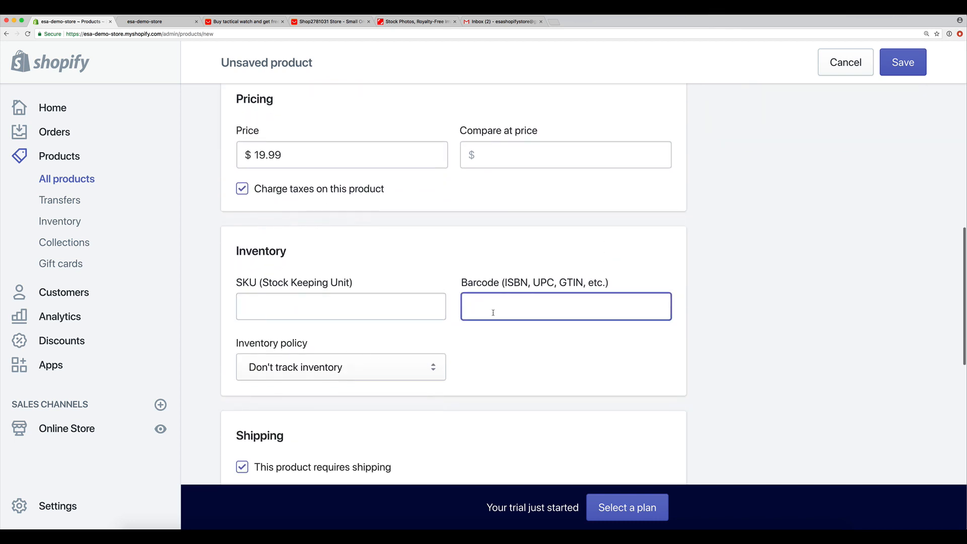
{"action": "key", "text": "shift+Tab"}
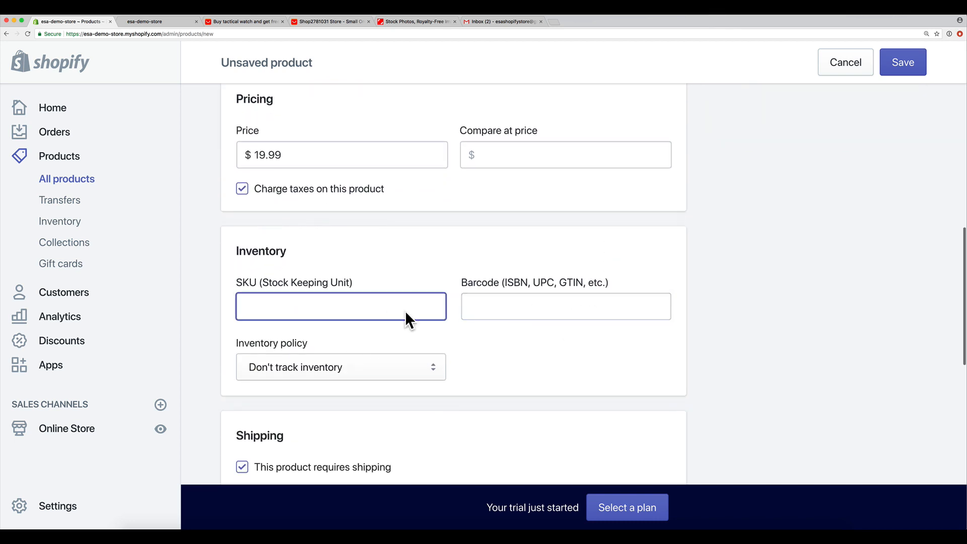
{"action": "left_click", "coordinate": [688, 346]}
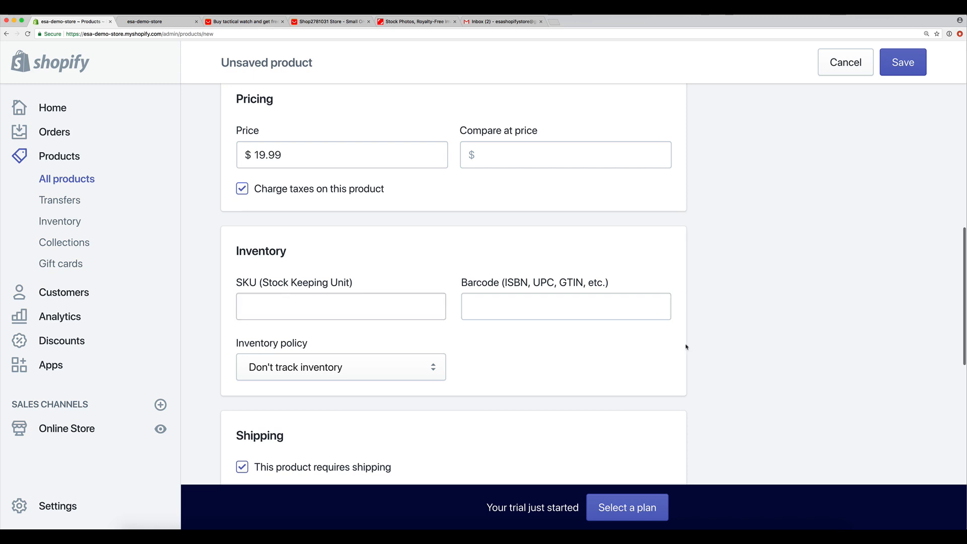
- Review the product's shipping, weight, fulfillment service, variants and search engine listing sections, and recheck the title and description
{"action": "scroll", "coordinate": [687, 346], "scroll_direction": "down", "scroll_amount": 3}
{"action": "scroll", "coordinate": [680, 345], "scroll_direction": "down", "scroll_amount": 2}
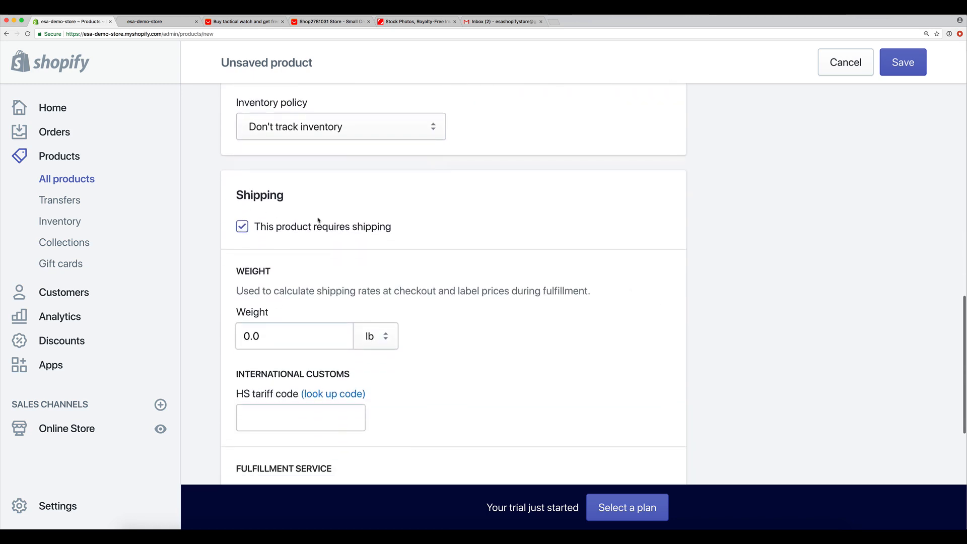
{"action": "scroll", "coordinate": [381, 227], "scroll_direction": "down", "scroll_amount": 2}
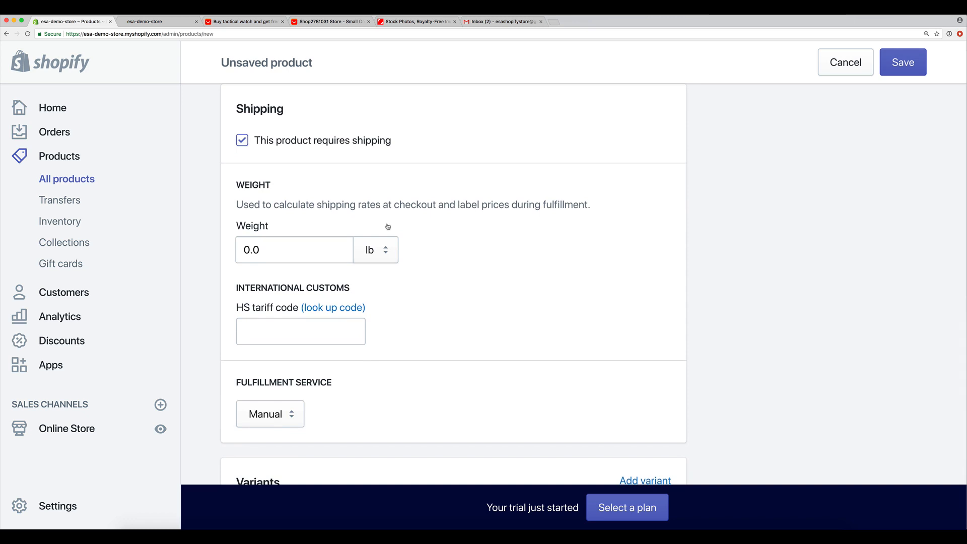
{"action": "scroll", "coordinate": [403, 225], "scroll_direction": "down", "scroll_amount": 4}
{"action": "scroll", "coordinate": [406, 227], "scroll_direction": "down", "scroll_amount": 2}
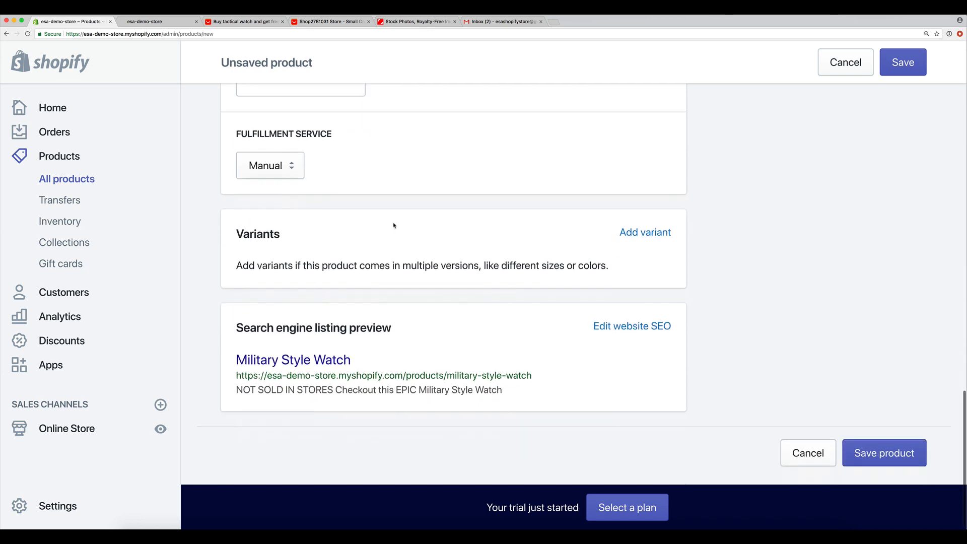
{"action": "left_click_drag", "start_coordinate": [242, 233], "coordinate": [299, 233]}
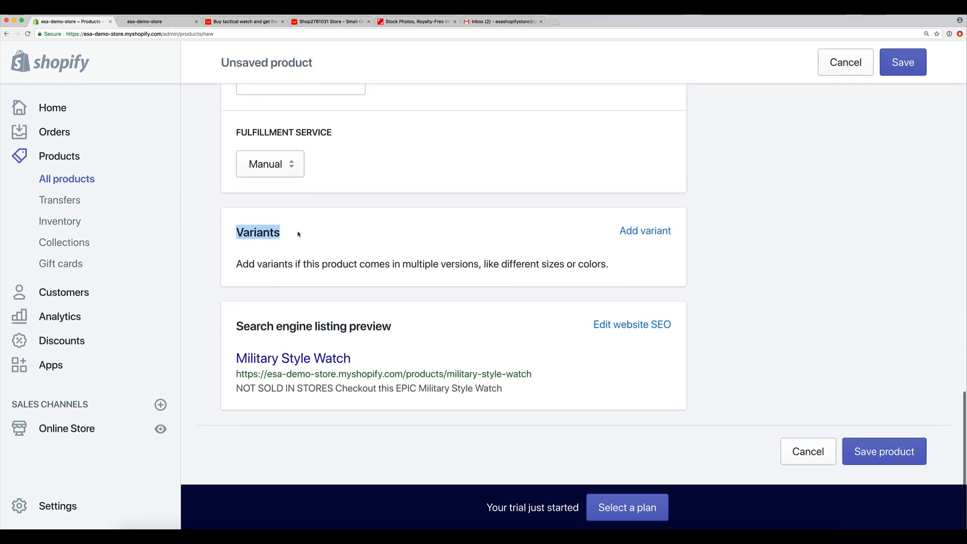
{"action": "left_click", "coordinate": [299, 233]}
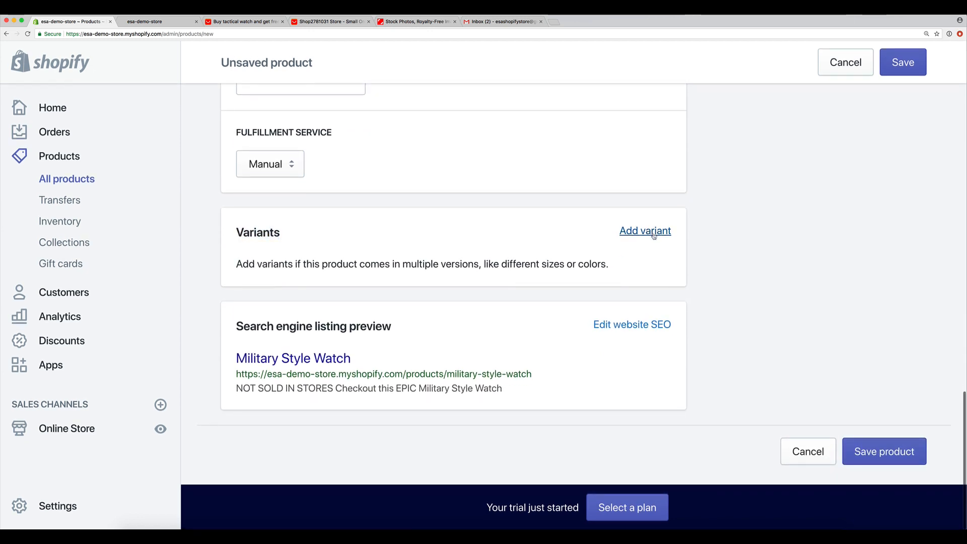
{"action": "scroll", "coordinate": [662, 260], "scroll_direction": "up", "scroll_amount": 15}
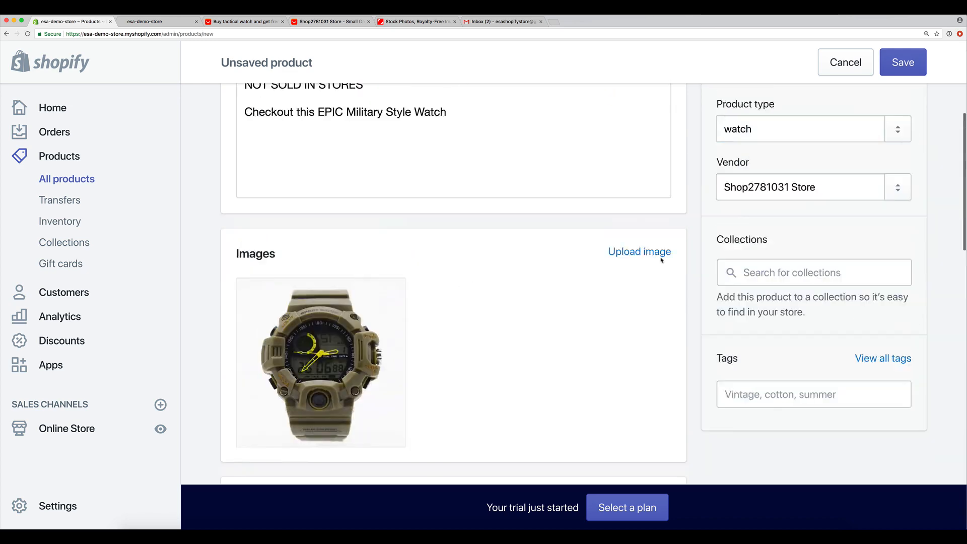
{"action": "scroll", "coordinate": [662, 260], "scroll_direction": "up", "scroll_amount": 5}
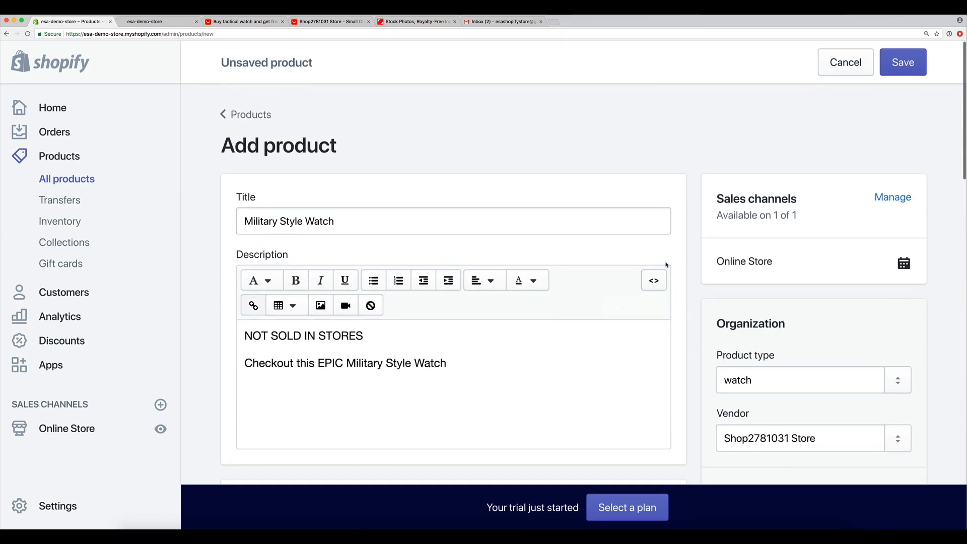
{"action": "scroll", "coordinate": [666, 264], "scroll_direction": "down", "scroll_amount": 5}
{"action": "scroll", "coordinate": [670, 265], "scroll_direction": "up", "scroll_amount": 5}
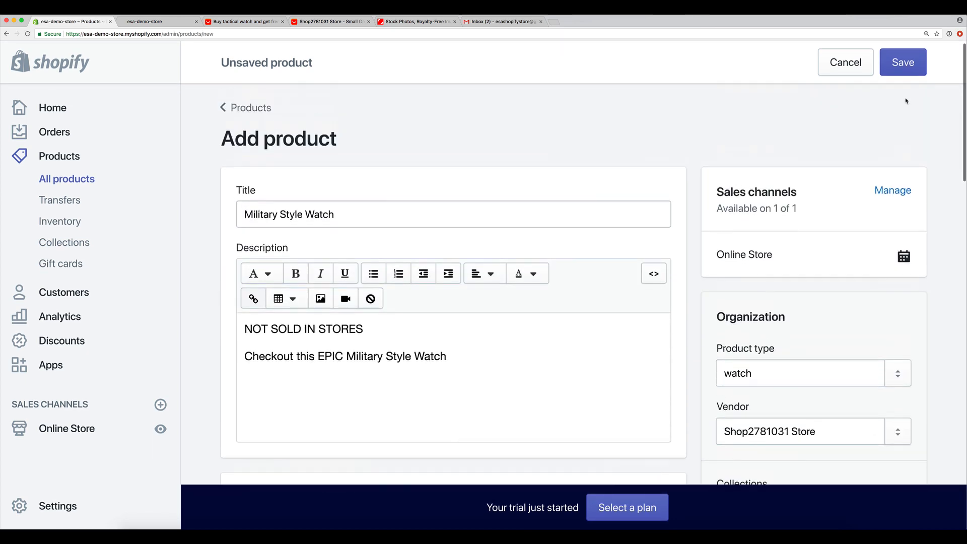
- Check the collections offered for the watch without choosing one, and save the product
{"action": "scroll", "coordinate": [382, 382], "scroll_direction": "down", "scroll_amount": 3}
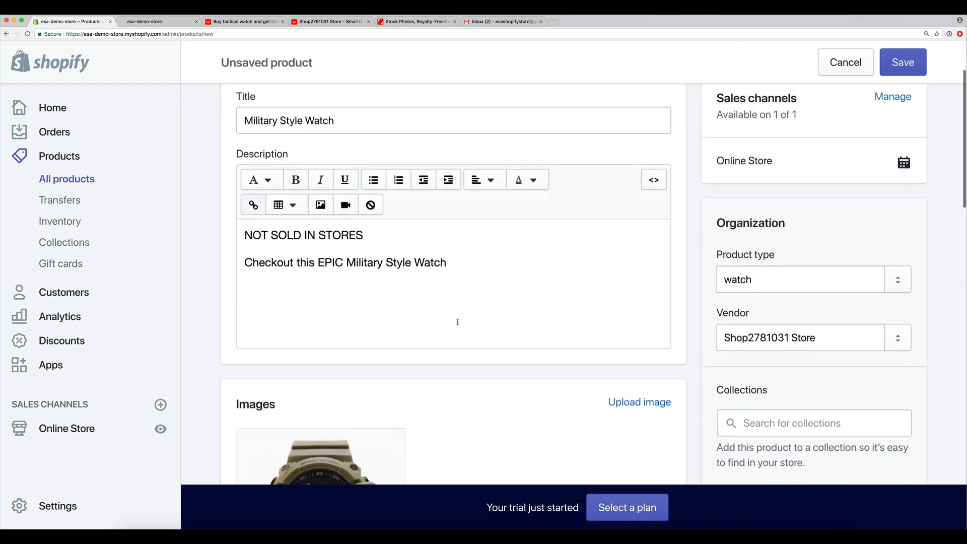
{"action": "scroll", "coordinate": [458, 322], "scroll_direction": "down", "scroll_amount": 2}
{"action": "left_click", "coordinate": [785, 359]}
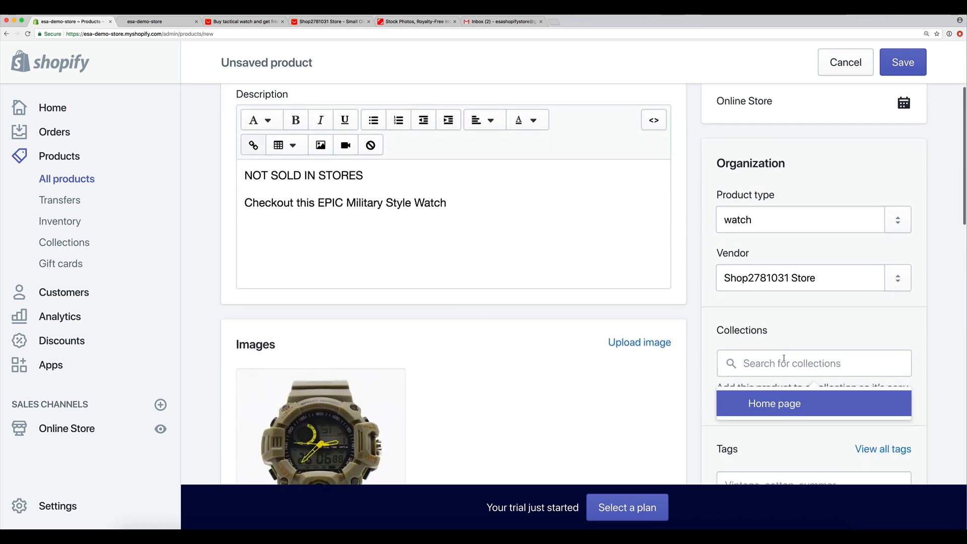
{"action": "left_click", "coordinate": [698, 319]}
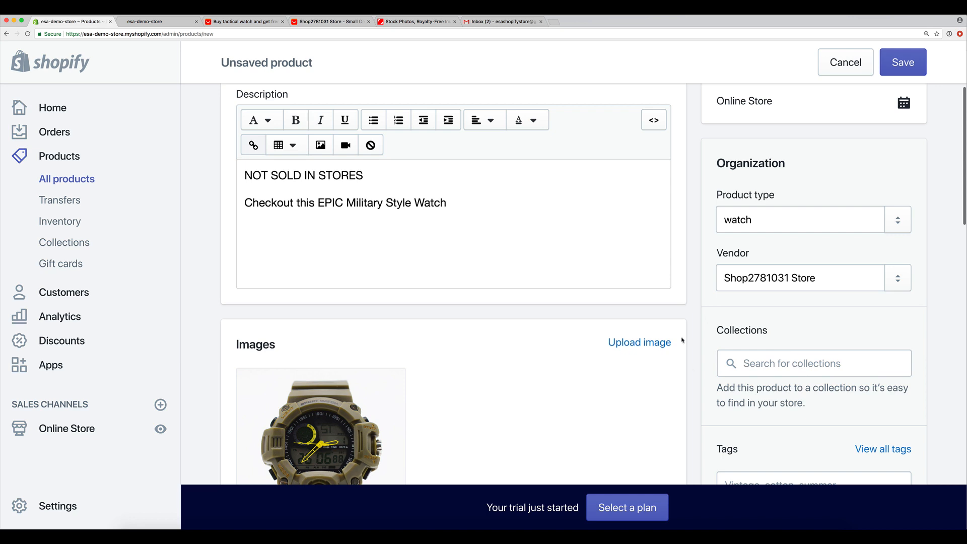
{"action": "left_click", "coordinate": [903, 62]}
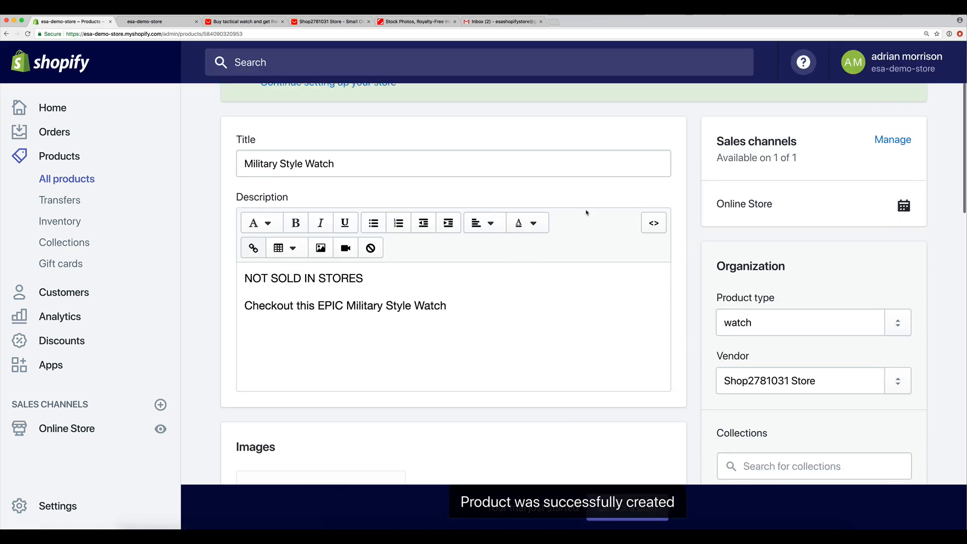
{"action": "scroll", "coordinate": [590, 212], "scroll_direction": "up", "scroll_amount": 2}
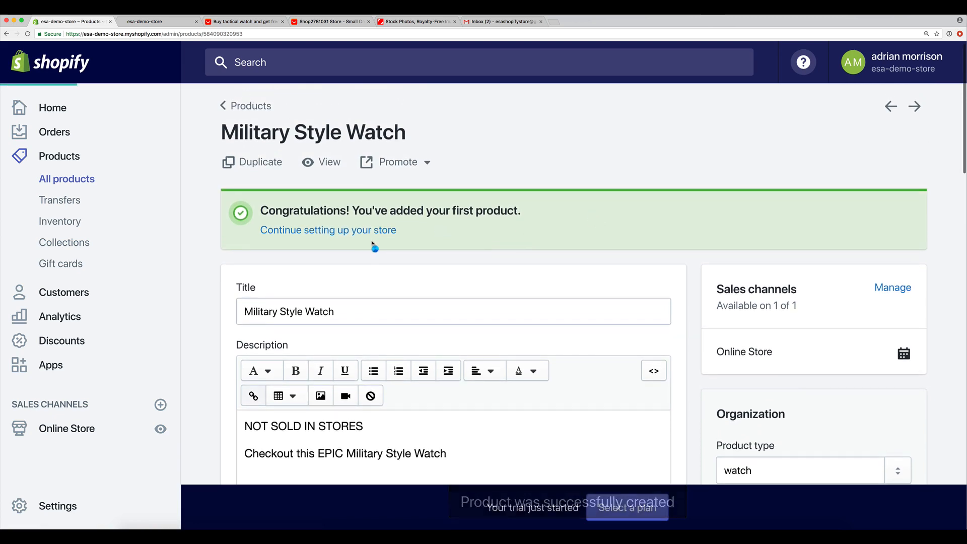
{"action": "scroll", "coordinate": [506, 268], "scroll_direction": "up", "scroll_amount": 1}
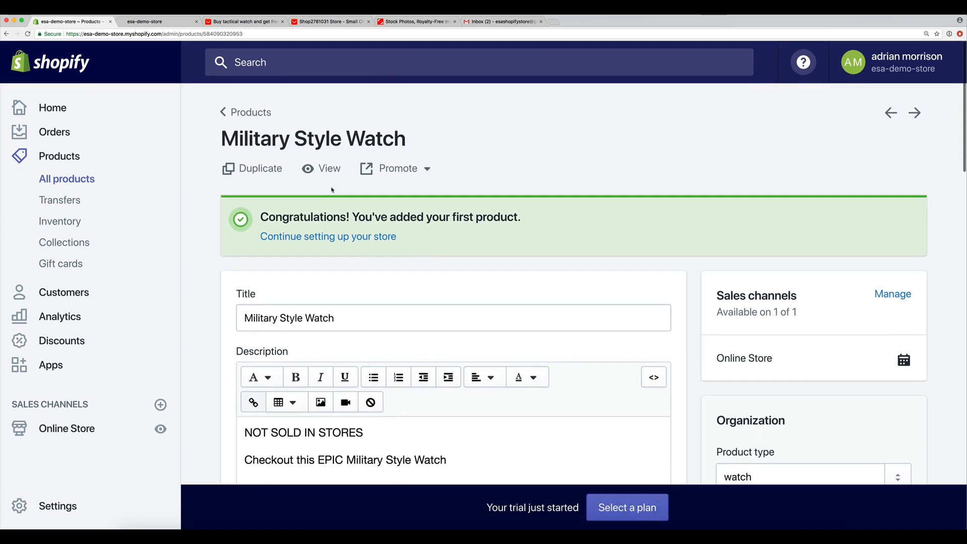
- Check the saved watch's image and organization details, and view its online store page to examine the title, price and layout
{"action": "scroll", "coordinate": [685, 266], "scroll_direction": "down", "scroll_amount": 7}
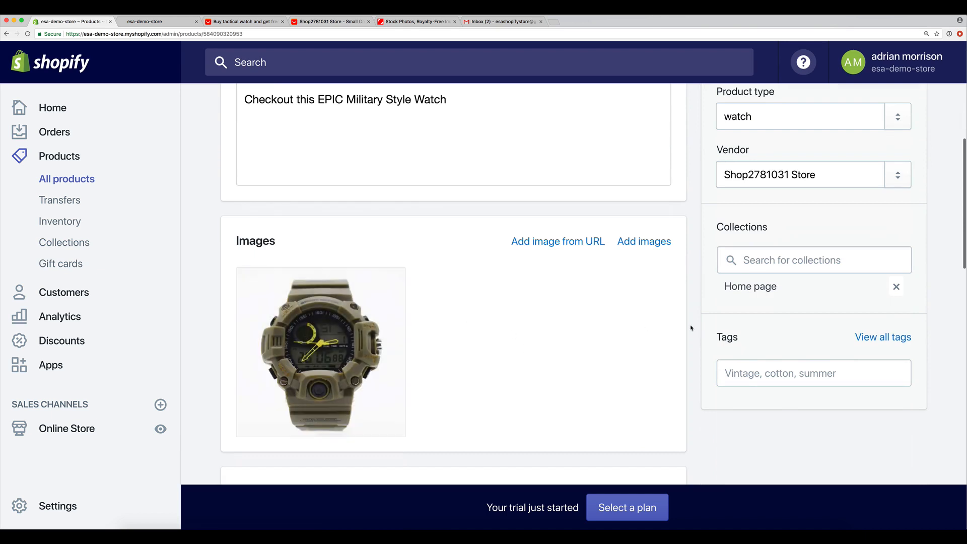
{"action": "scroll", "coordinate": [323, 184], "scroll_direction": "up", "scroll_amount": 7}
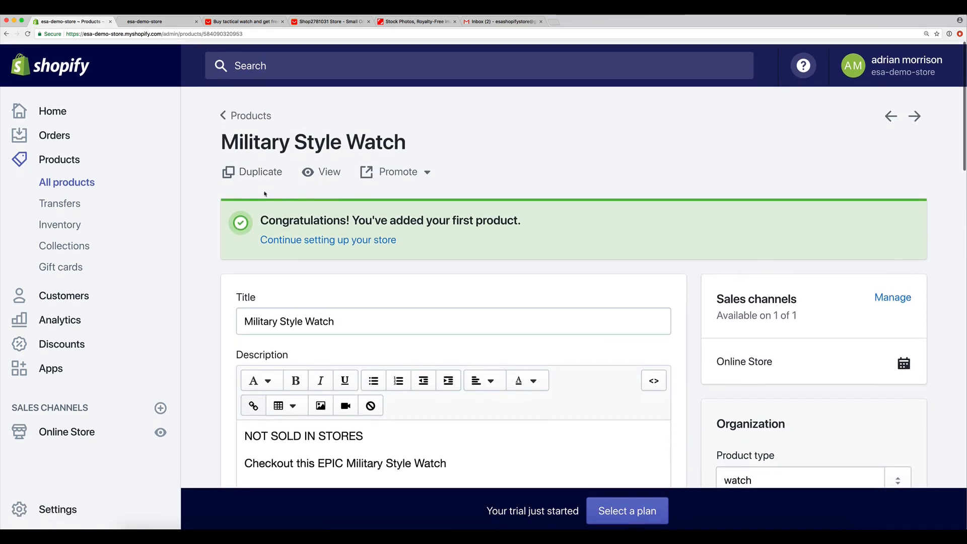
{"action": "left_click", "coordinate": [326, 171]}
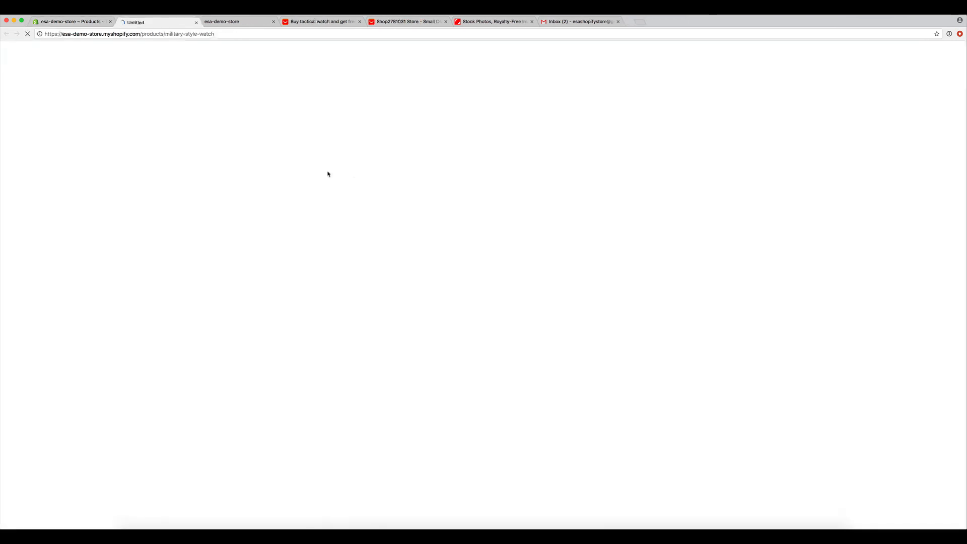
{"action": "scroll", "coordinate": [528, 271], "scroll_direction": "down", "scroll_amount": 3}
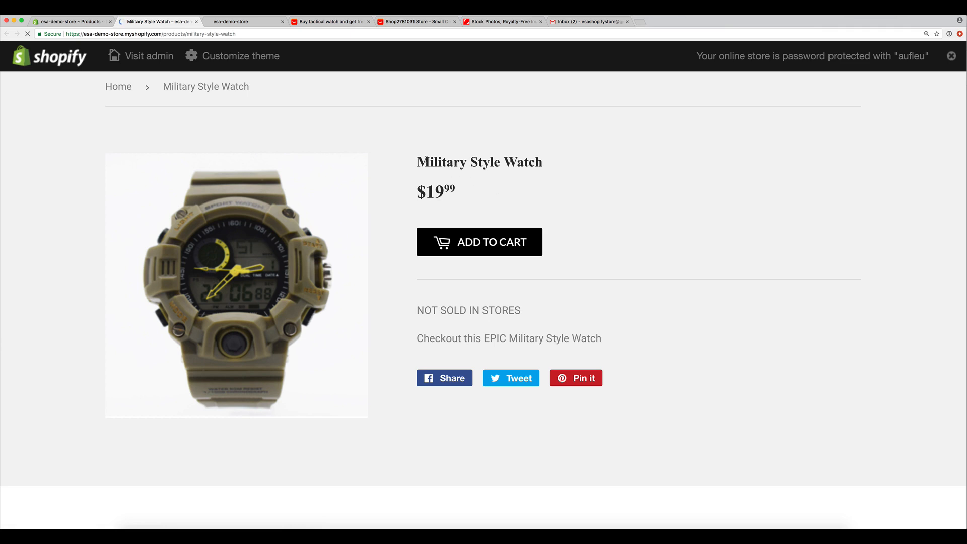
{"action": "left_click_drag", "start_coordinate": [416, 162], "coordinate": [562, 168]}
{"action": "left_click", "coordinate": [495, 199]}
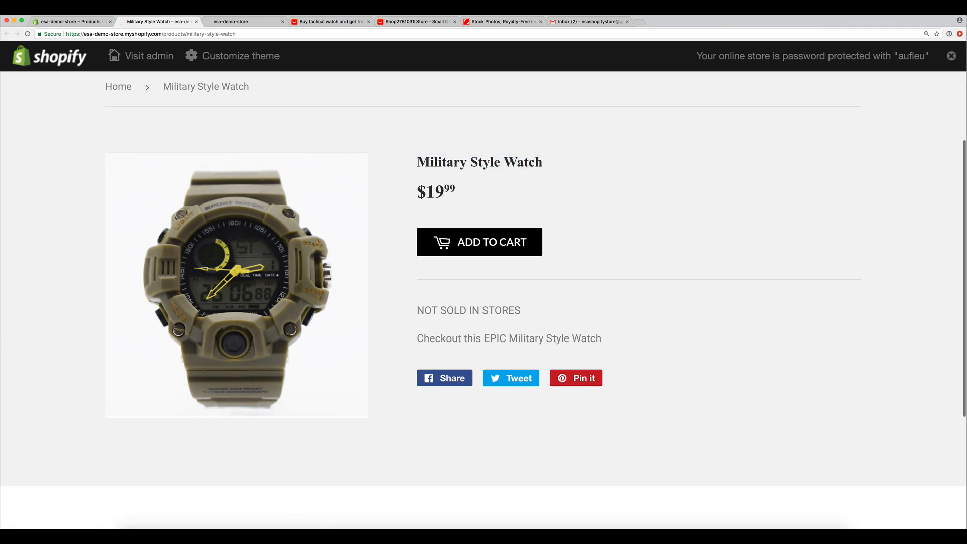
{"action": "scroll", "coordinate": [474, 229], "scroll_direction": "up", "scroll_amount": 4}
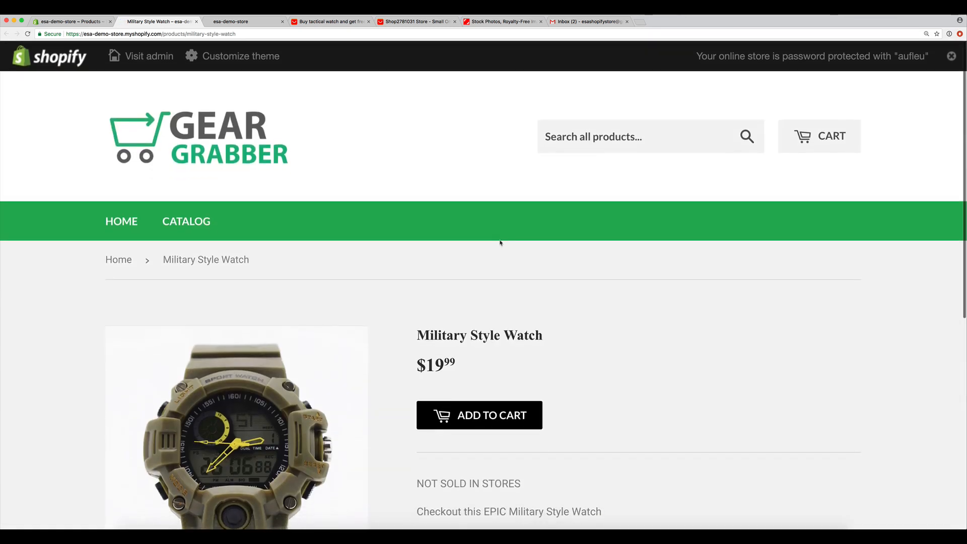
{"action": "scroll", "coordinate": [501, 243], "scroll_direction": "down", "scroll_amount": 2}
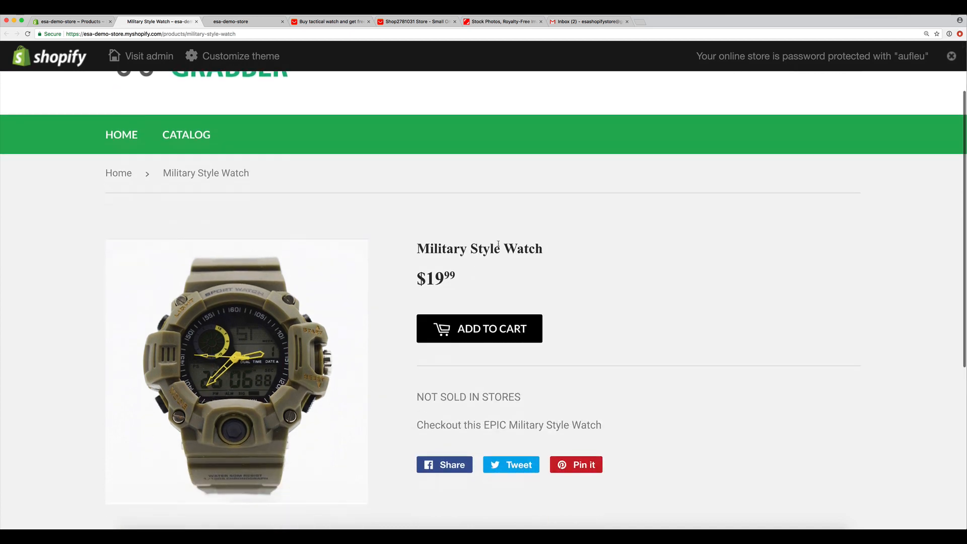
- Return to the Shopify admin and open the store's list of product collections
{"action": "left_click", "coordinate": [91, 23]}
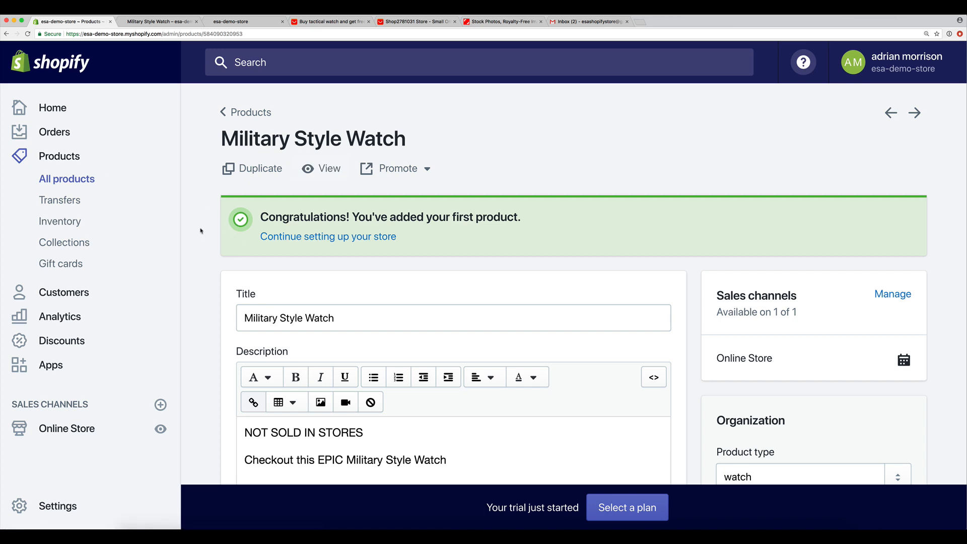
{"action": "left_click", "coordinate": [79, 158]}
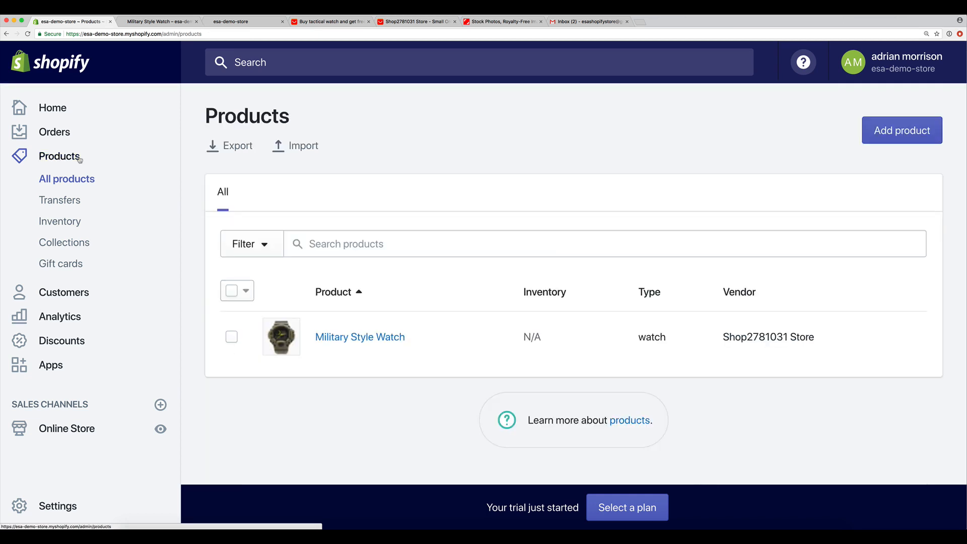
{"action": "left_click", "coordinate": [70, 248]}
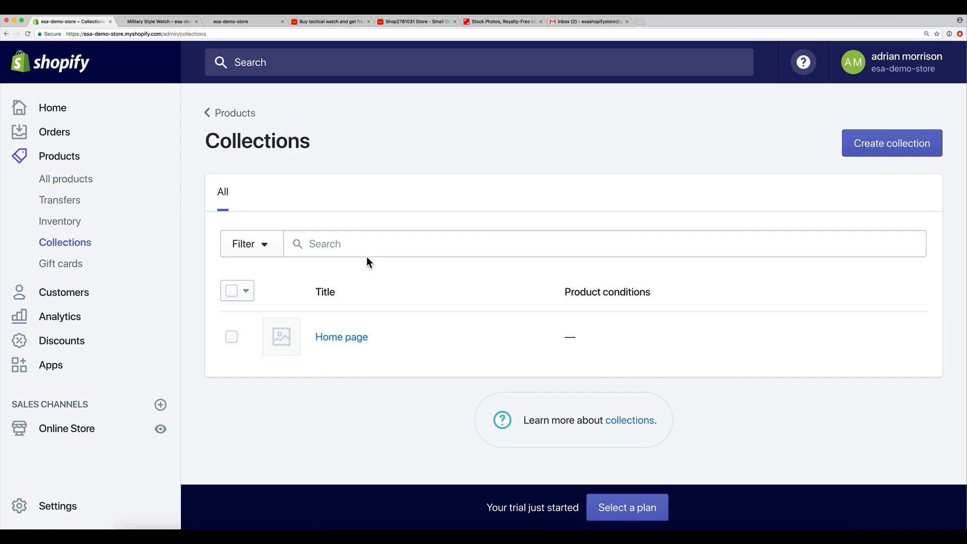
- Start a new product collection titled Men's Watches
{"action": "left_click", "coordinate": [764, 244]}
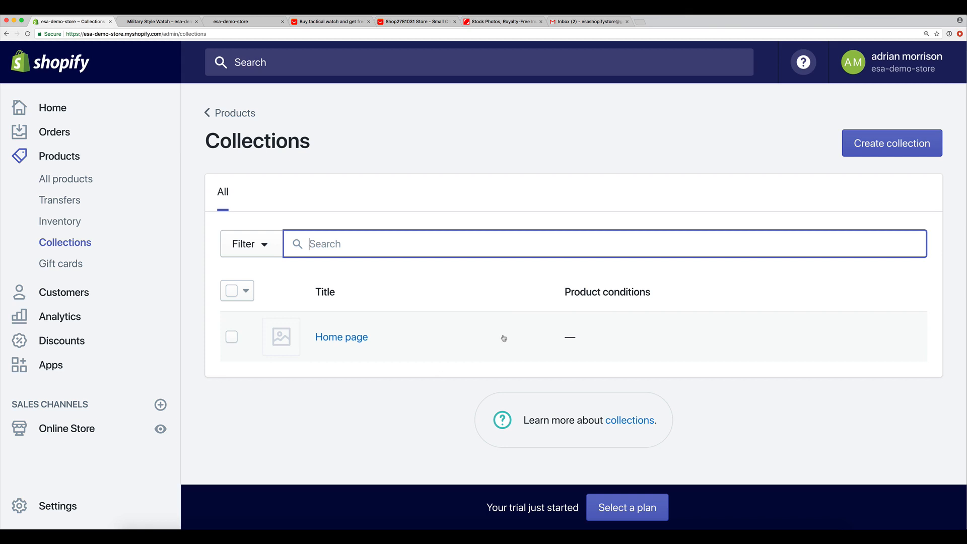
{"action": "left_click", "coordinate": [882, 142]}
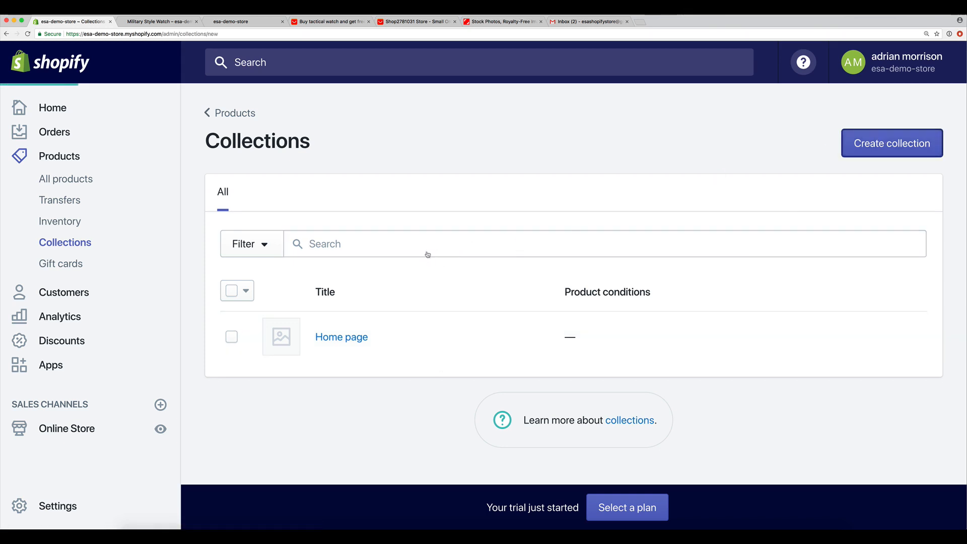
{"action": "left_click", "coordinate": [334, 220]}
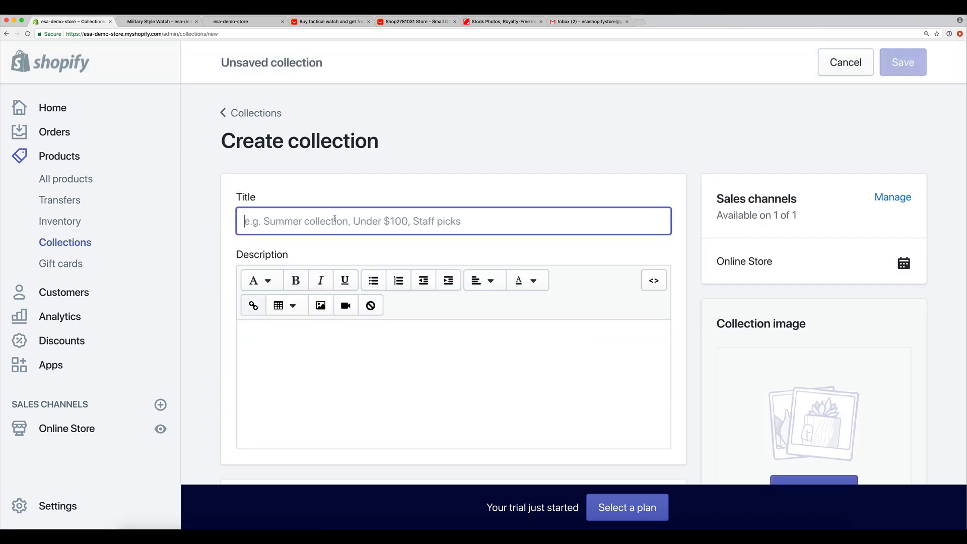
{"action": "type", "text": "Men's Watches"}
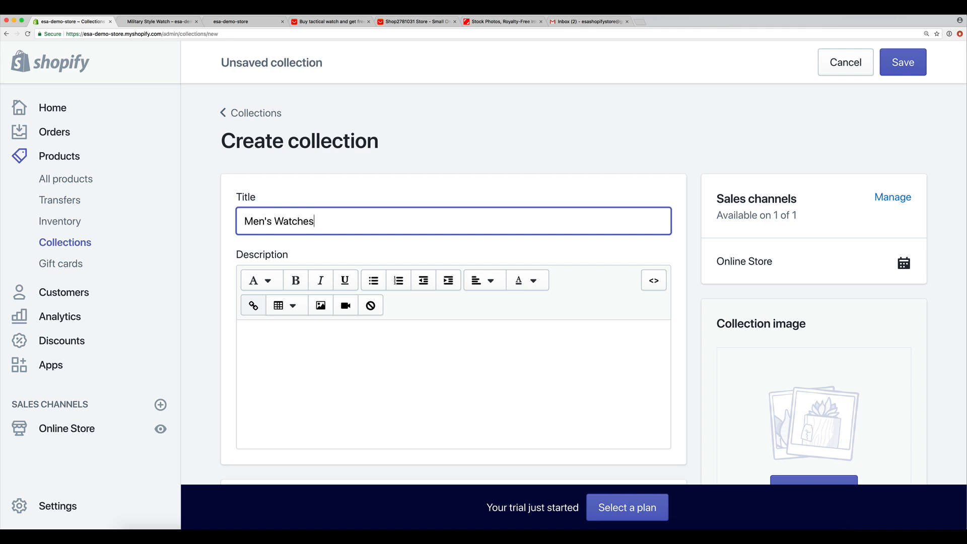
{"action": "left_click", "coordinate": [215, 265]}
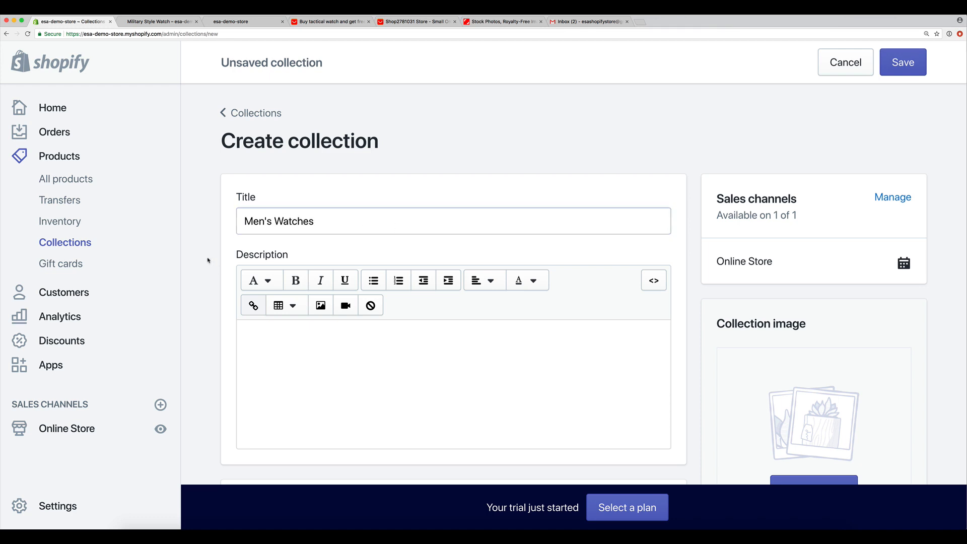
- Set the collection to manually selected products, leave the description empty and save it
{"action": "scroll", "coordinate": [222, 302], "scroll_direction": "down", "scroll_amount": 5}
{"action": "left_click", "coordinate": [241, 369]}
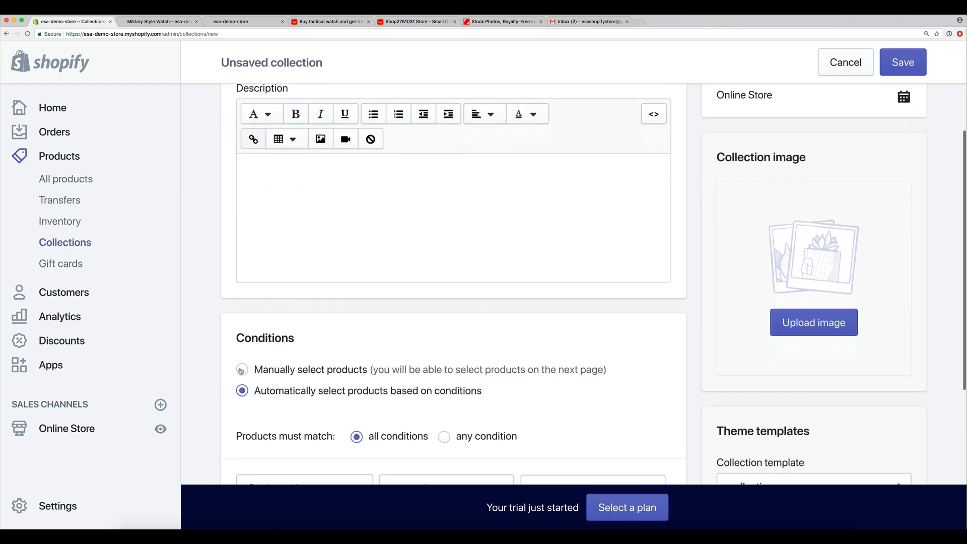
{"action": "scroll", "coordinate": [208, 346], "scroll_direction": "down", "scroll_amount": 4}
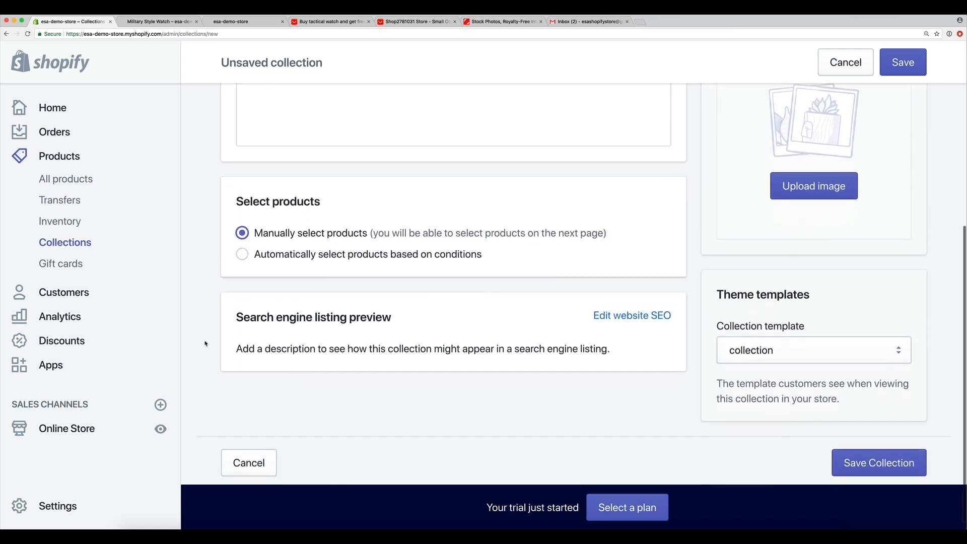
{"action": "scroll", "coordinate": [347, 338], "scroll_direction": "up", "scroll_amount": 5}
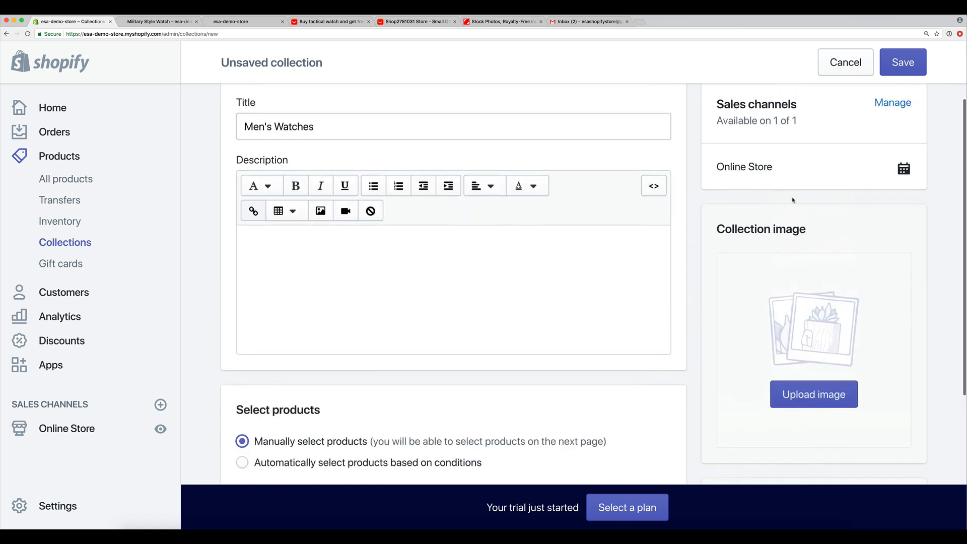
{"action": "left_click", "coordinate": [903, 62]}
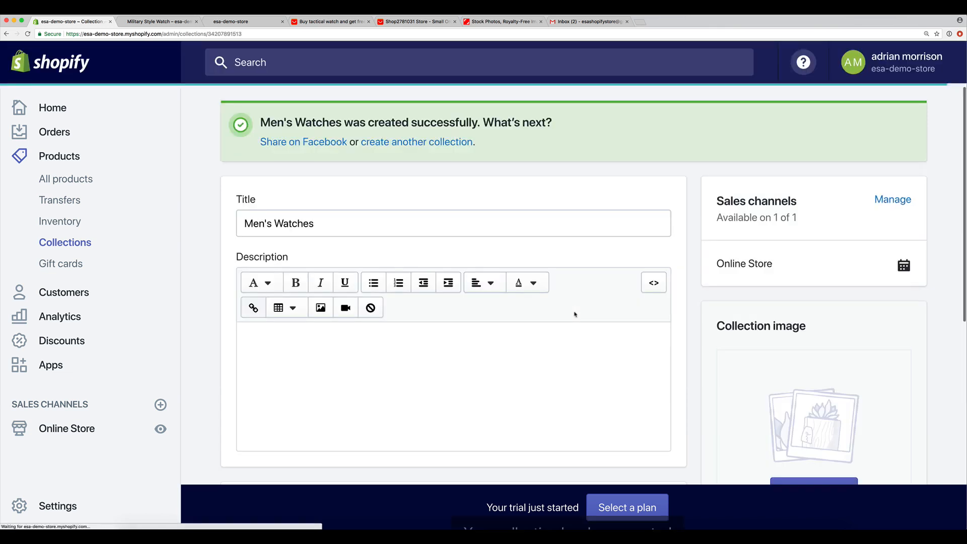
- Add the Military Style Watch to the Men's Watches collection, and go back to the list of collections
{"action": "scroll", "coordinate": [654, 357], "scroll_direction": "down", "scroll_amount": 3}
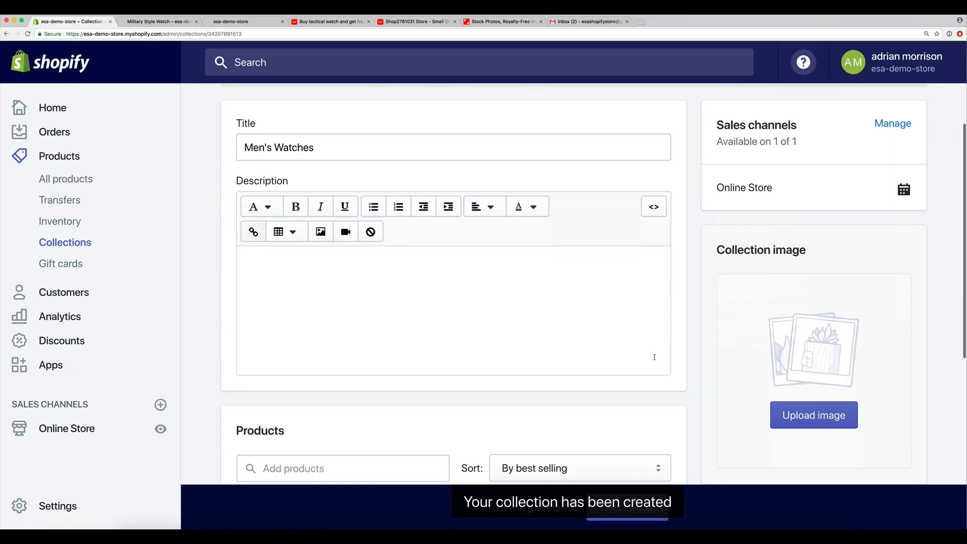
{"action": "scroll", "coordinate": [655, 357], "scroll_direction": "down", "scroll_amount": 3}
{"action": "left_click", "coordinate": [330, 316]}
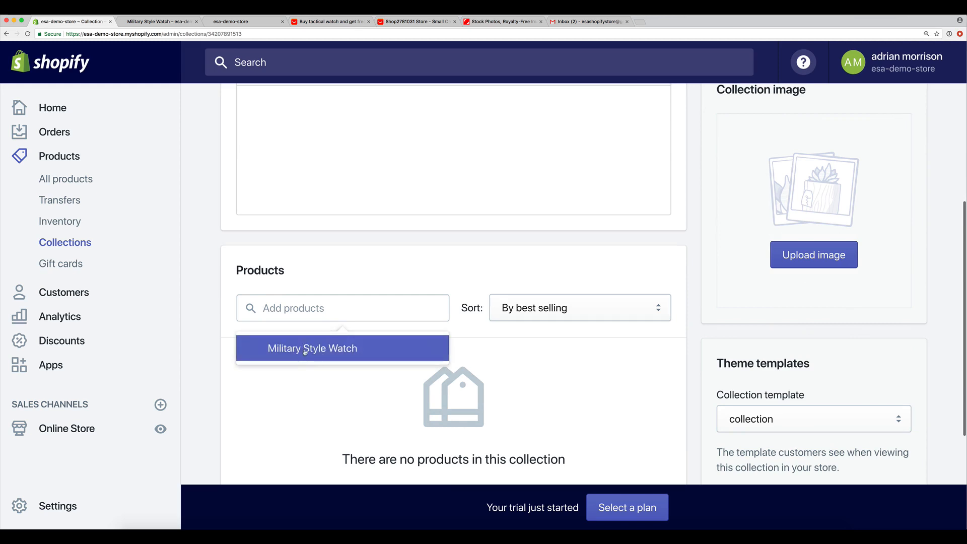
{"action": "left_click", "coordinate": [366, 359]}
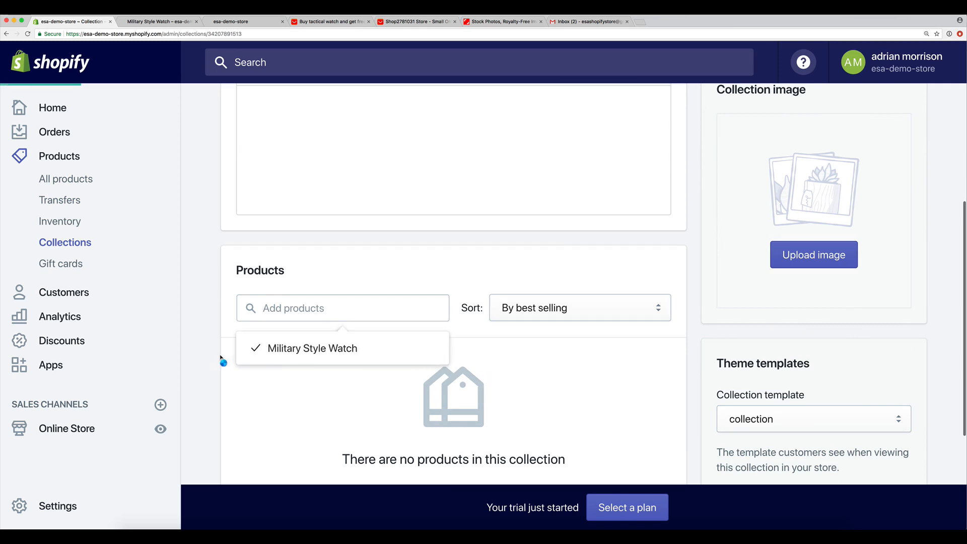
{"action": "scroll", "coordinate": [381, 357], "scroll_direction": "down", "scroll_amount": 1}
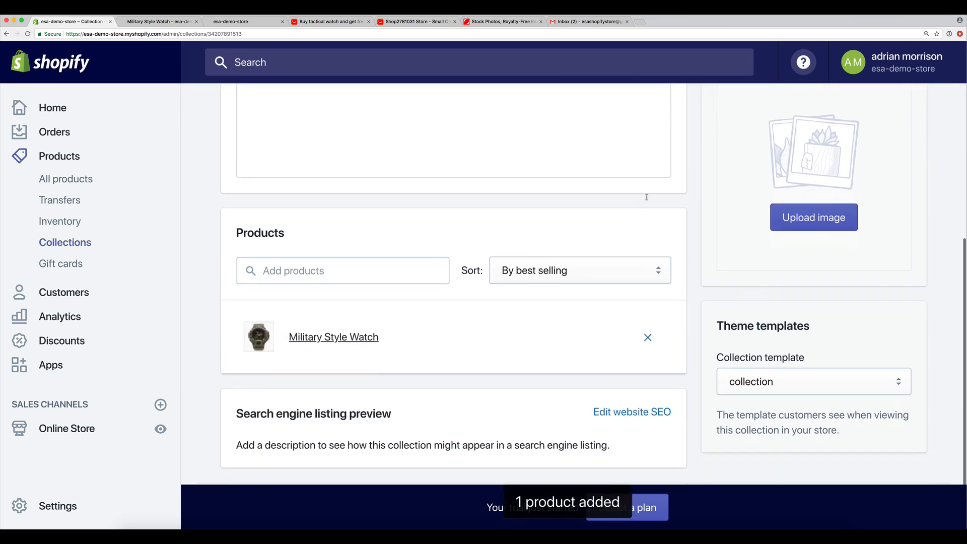
{"action": "scroll", "coordinate": [644, 218], "scroll_direction": "up", "scroll_amount": 6}
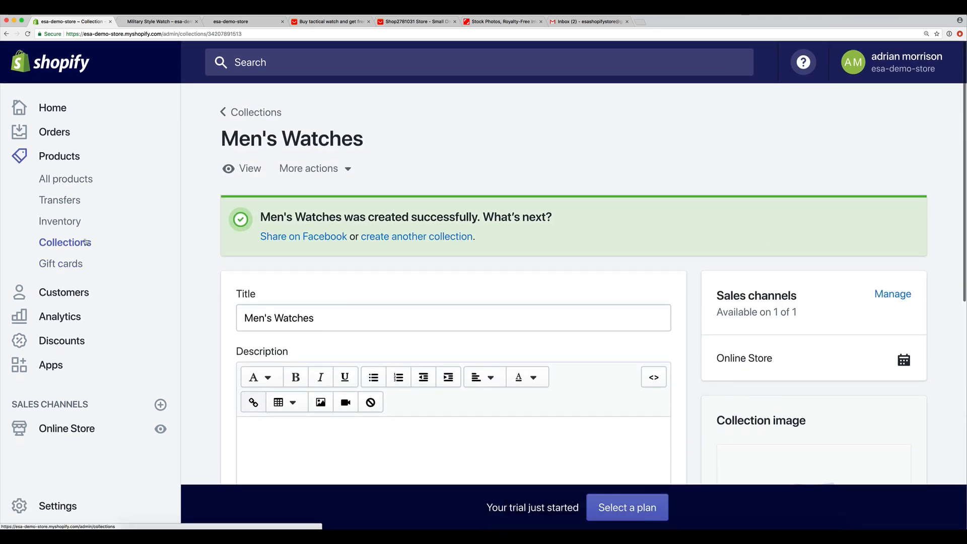
{"action": "left_click", "coordinate": [86, 242]}
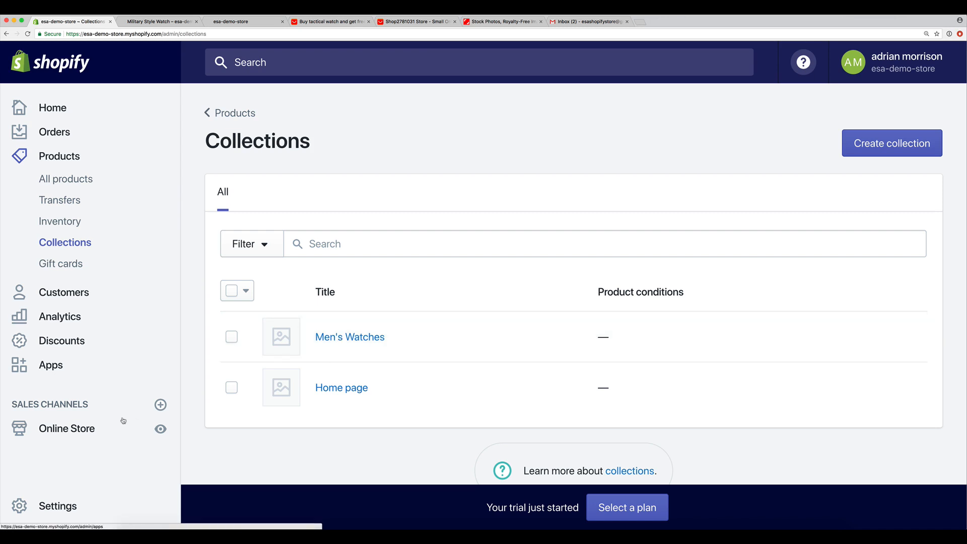
- Go to the online store's themes and open the Supply theme for customization
{"action": "left_click", "coordinate": [60, 429]}
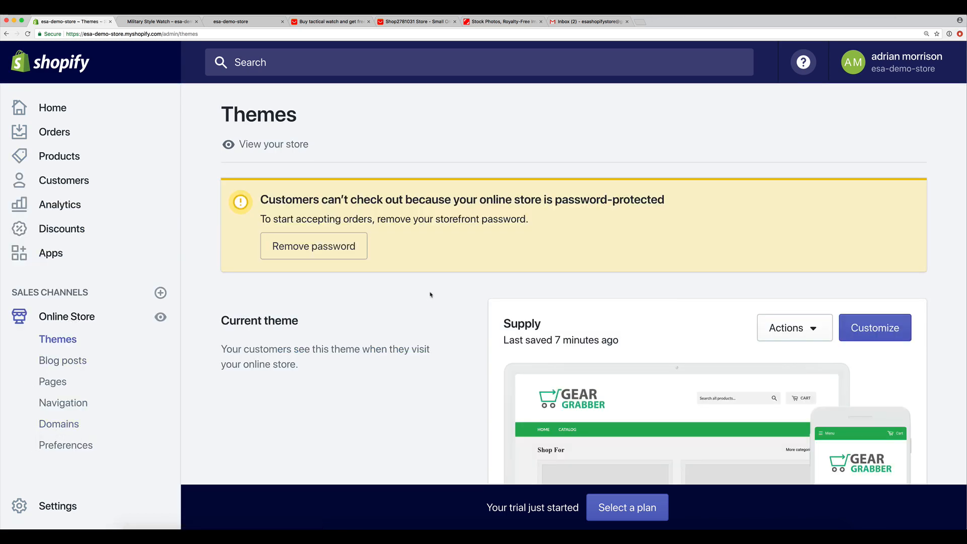
{"action": "scroll", "coordinate": [431, 295], "scroll_direction": "down", "scroll_amount": 3}
{"action": "left_click", "coordinate": [859, 251]}
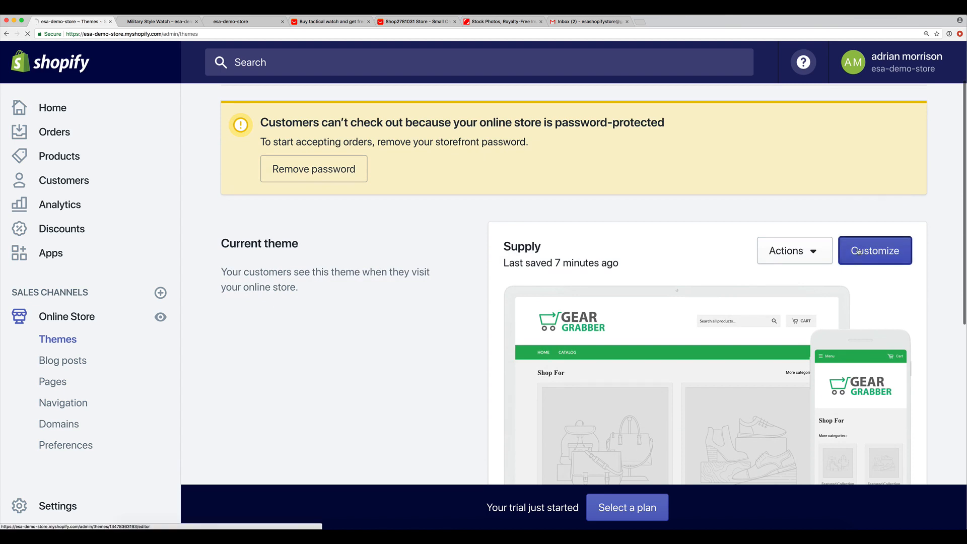
- Examine the Shop For and Featured collection areas in the home page preview
{"action": "scroll", "coordinate": [499, 190], "scroll_direction": "down", "scroll_amount": 2}
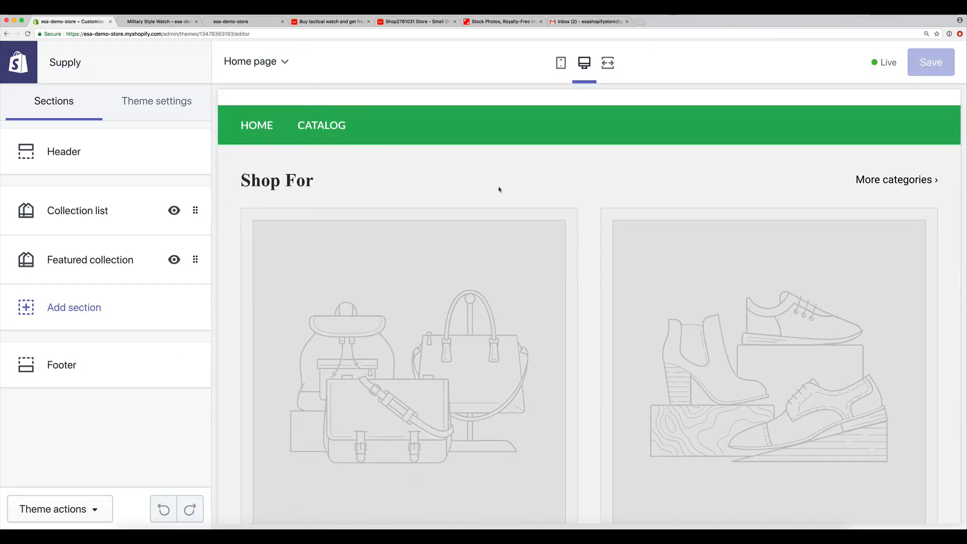
{"action": "scroll", "coordinate": [499, 190], "scroll_direction": "down", "scroll_amount": 3}
{"action": "scroll", "coordinate": [371, 264], "scroll_direction": "up", "scroll_amount": 2}
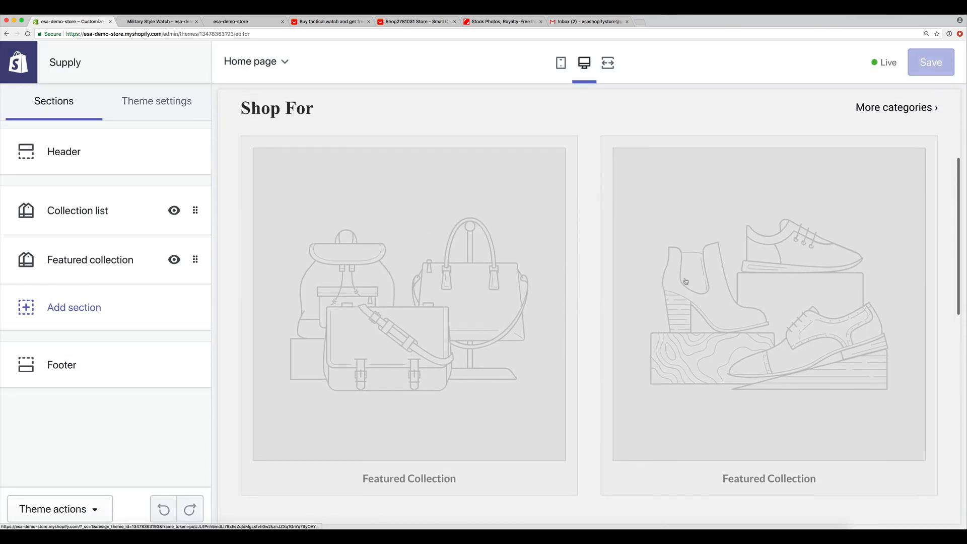
{"action": "scroll", "coordinate": [622, 302], "scroll_direction": "down", "scroll_amount": 5}
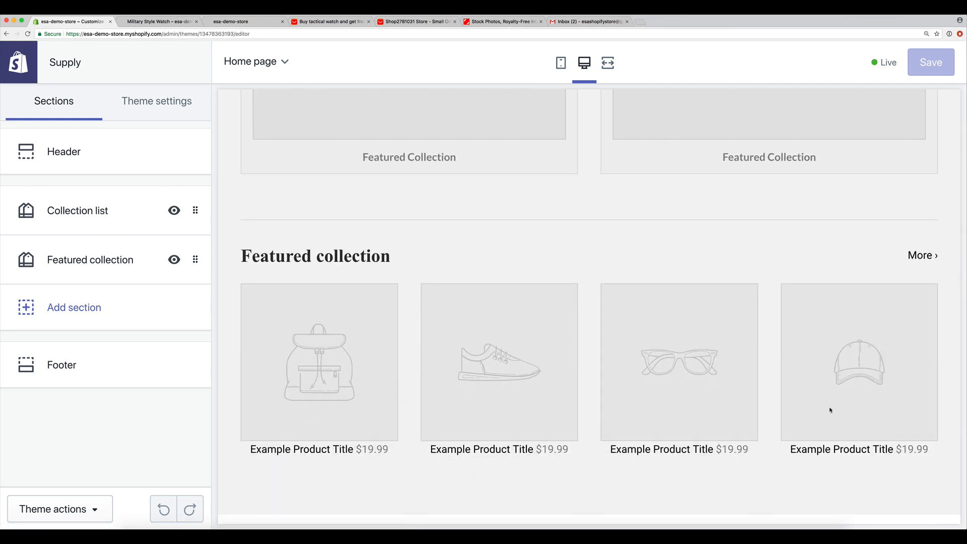
{"action": "scroll", "coordinate": [479, 387], "scroll_direction": "up", "scroll_amount": 5}
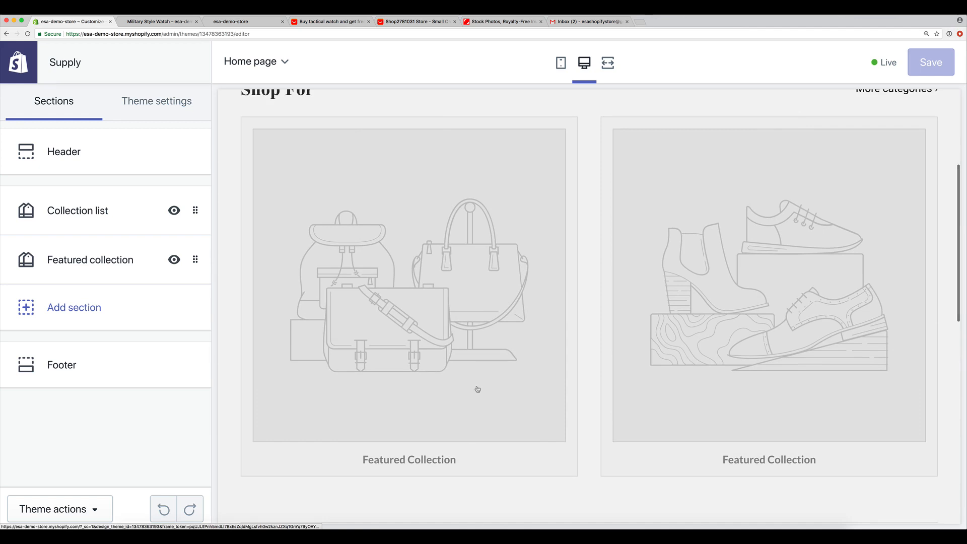
{"action": "scroll", "coordinate": [476, 386], "scroll_direction": "up", "scroll_amount": 1}
{"action": "scroll", "coordinate": [475, 383], "scroll_direction": "down", "scroll_amount": 2}
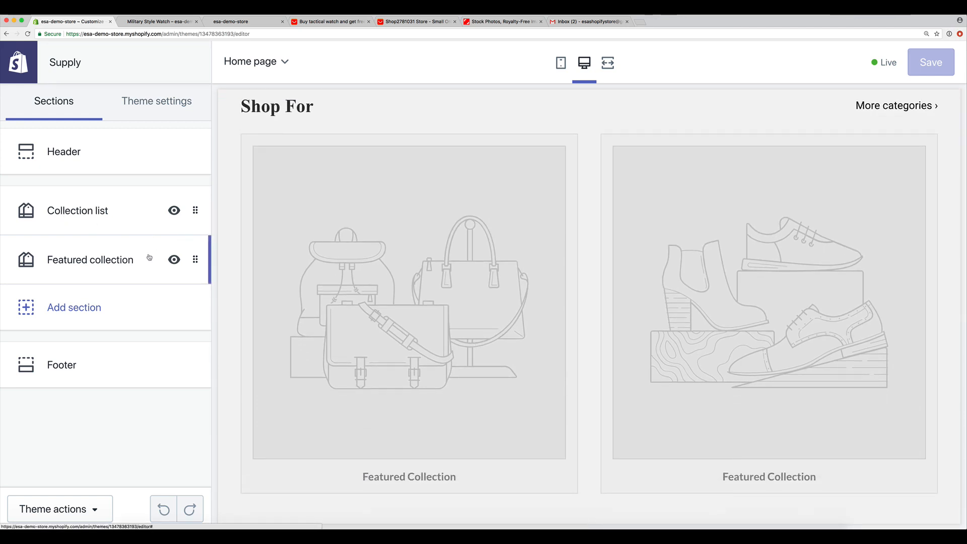
- Assign the Men's Watches collection to the first collection block of the home page's Collection list section
{"action": "left_click", "coordinate": [126, 218]}
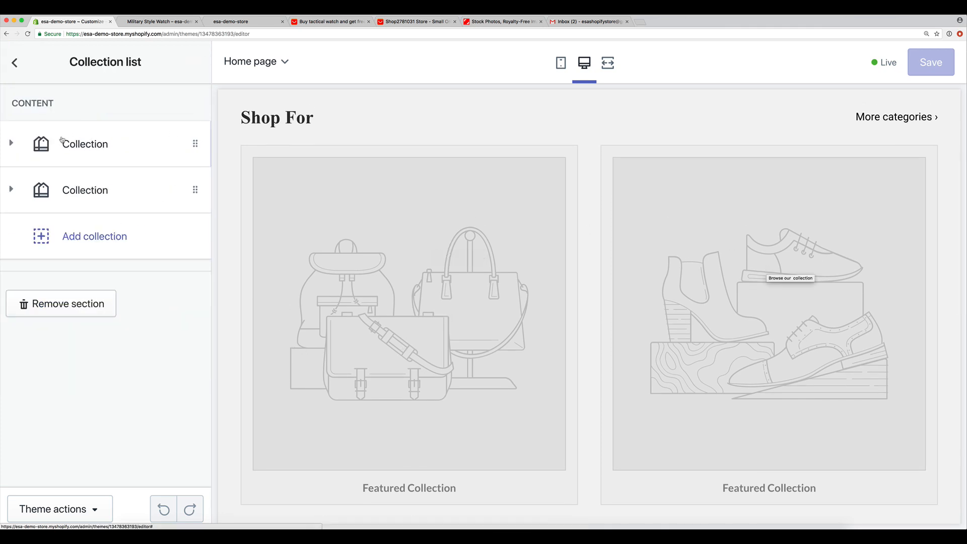
{"action": "left_click", "coordinate": [78, 145]}
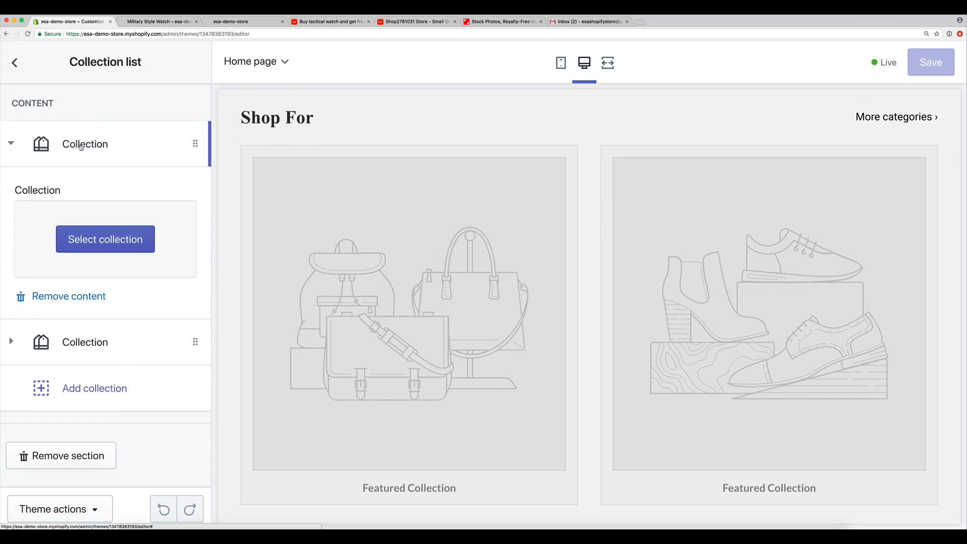
{"action": "left_click", "coordinate": [123, 242]}
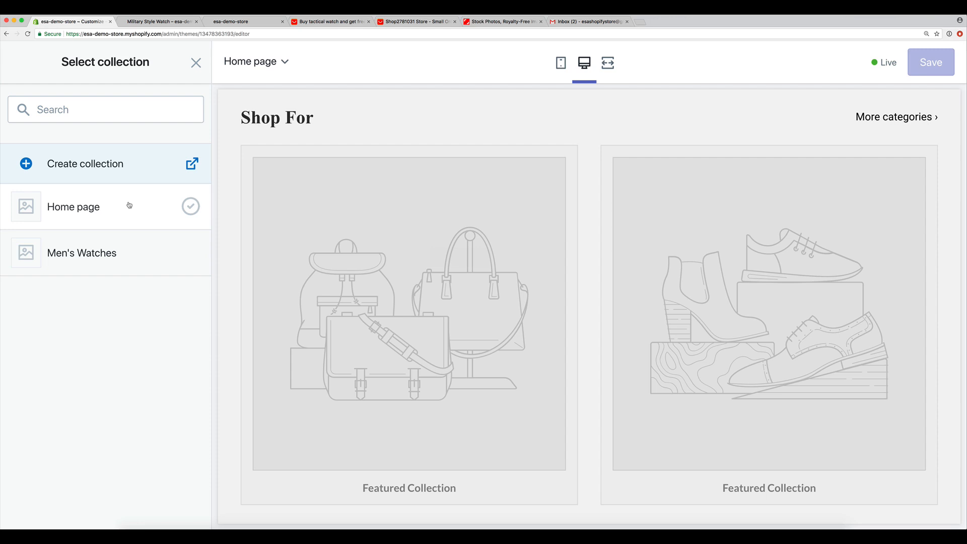
{"action": "left_click", "coordinate": [130, 257]}
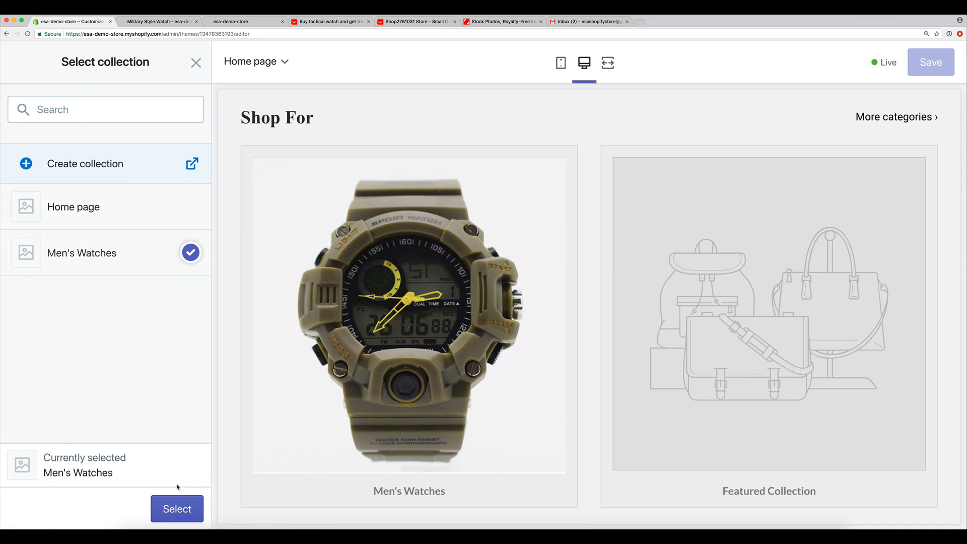
{"action": "left_click", "coordinate": [177, 508]}
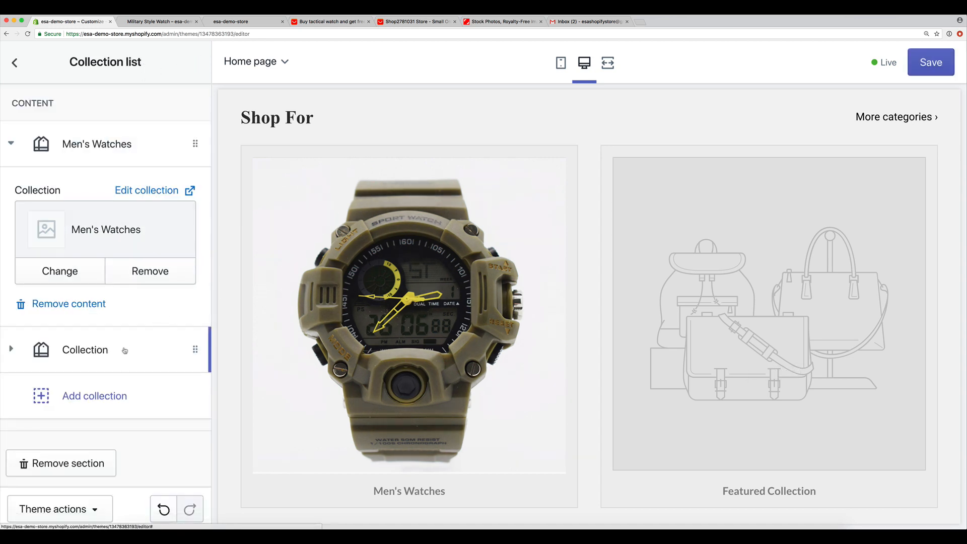
- Add a third collection block to the Collection list section, and open the second block's settings
{"action": "scroll", "coordinate": [671, 351], "scroll_direction": "down", "scroll_amount": 1}
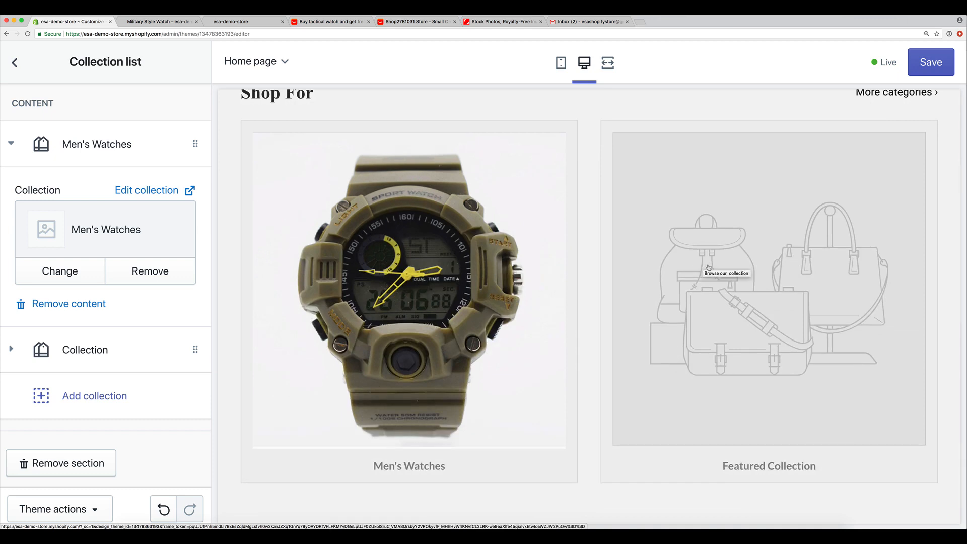
{"action": "left_click", "coordinate": [109, 395]}
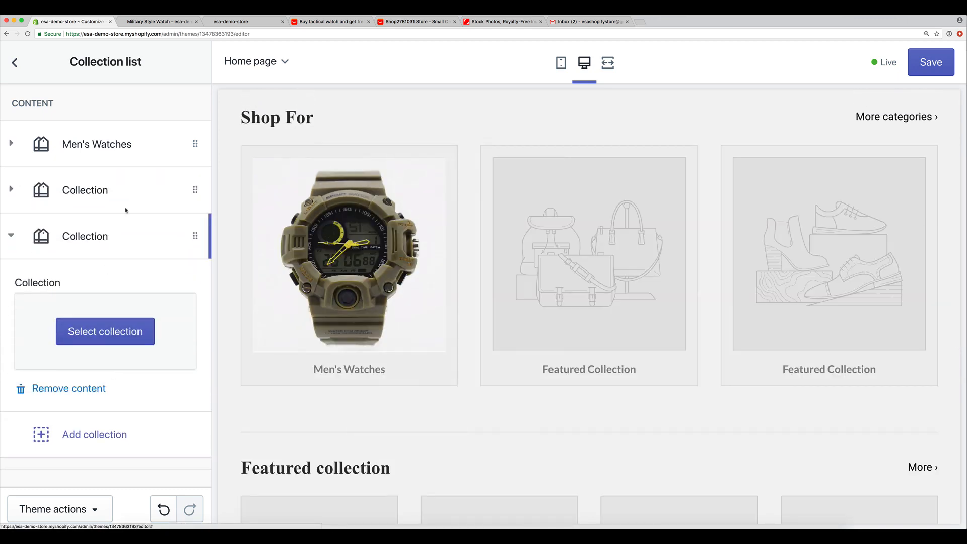
{"action": "left_click", "coordinate": [136, 194]}
- Try the Home page and Men's Watches collections in the home page's Featured collection section, and leave the collection picker without selecting one
{"action": "scroll", "coordinate": [478, 356], "scroll_direction": "down", "scroll_amount": 7}
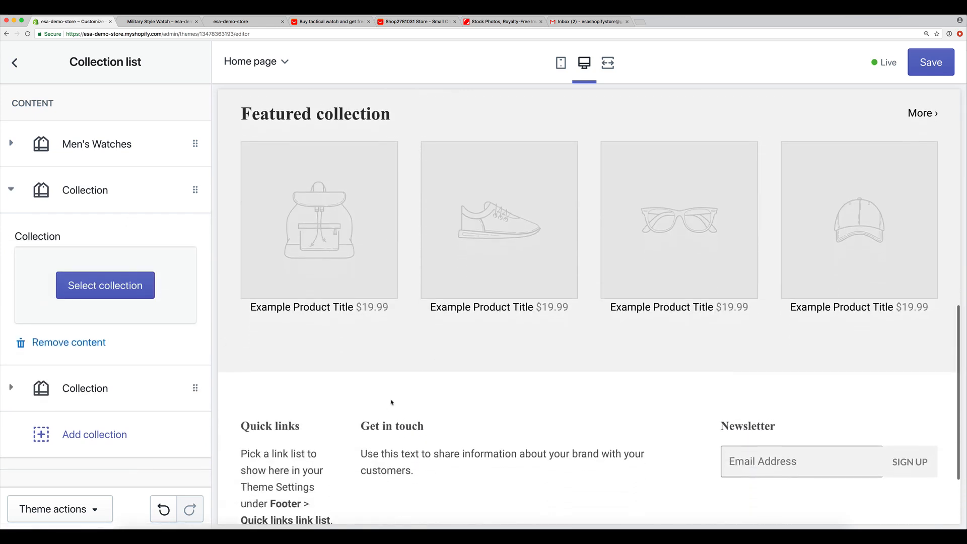
{"action": "scroll", "coordinate": [332, 197], "scroll_direction": "up", "scroll_amount": 1}
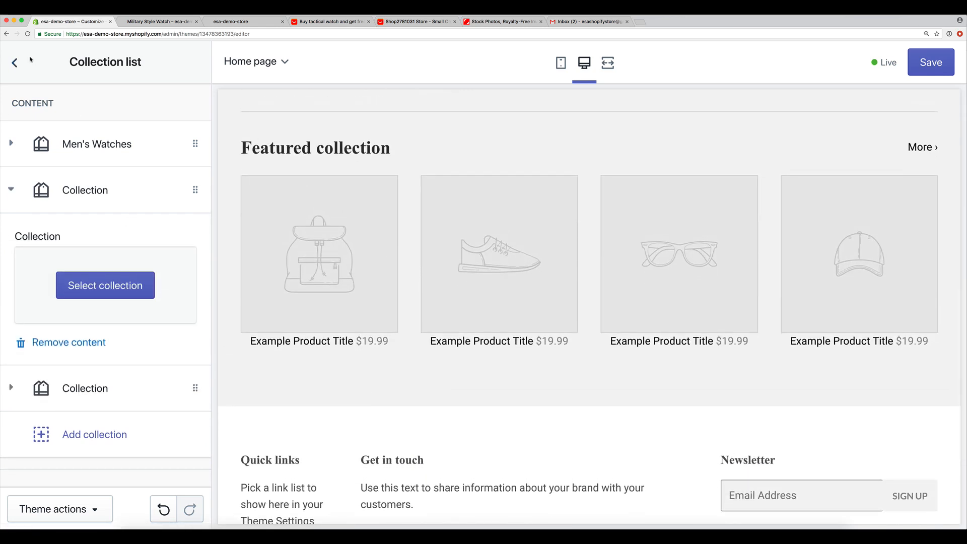
{"action": "left_click", "coordinate": [14, 62]}
{"action": "left_click", "coordinate": [121, 275]}
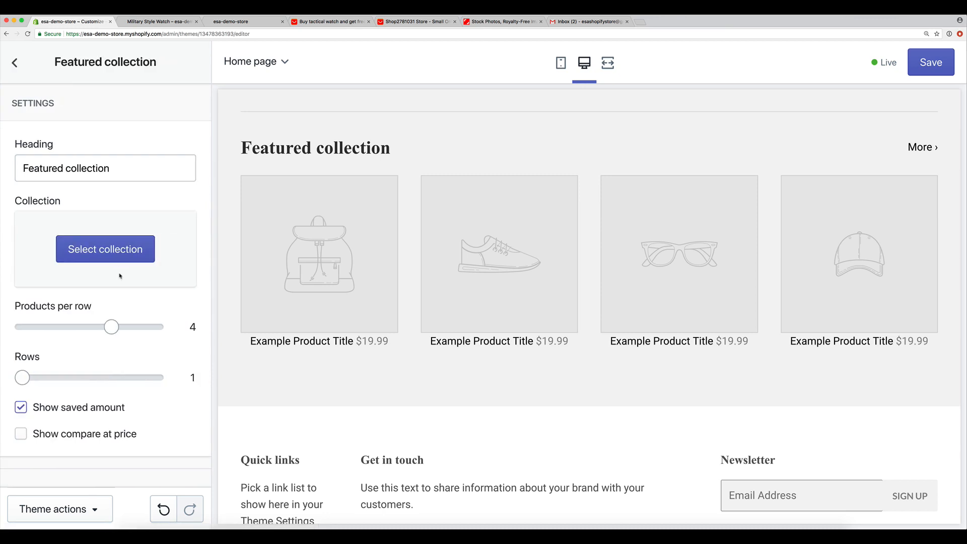
{"action": "left_click", "coordinate": [119, 258]}
{"action": "left_click", "coordinate": [109, 222]}
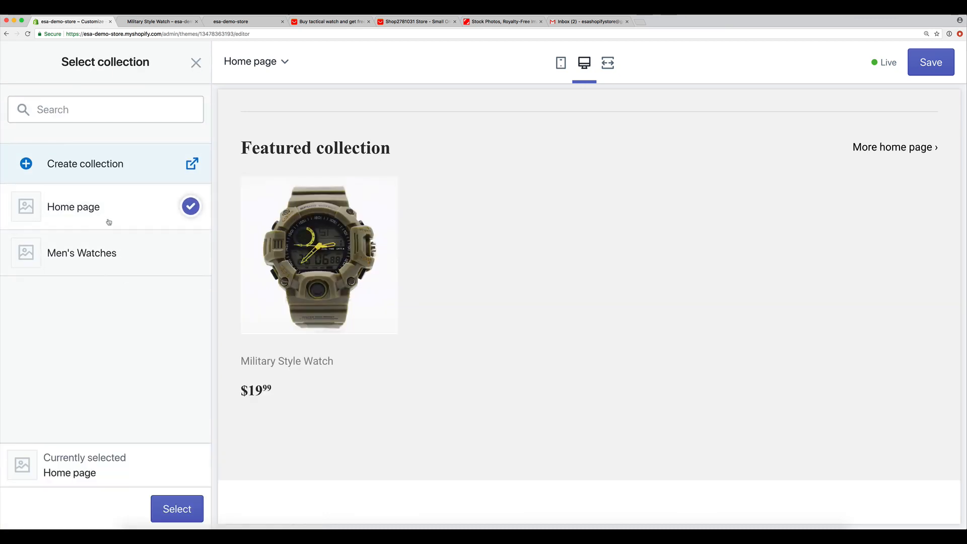
{"action": "left_click", "coordinate": [135, 273]}
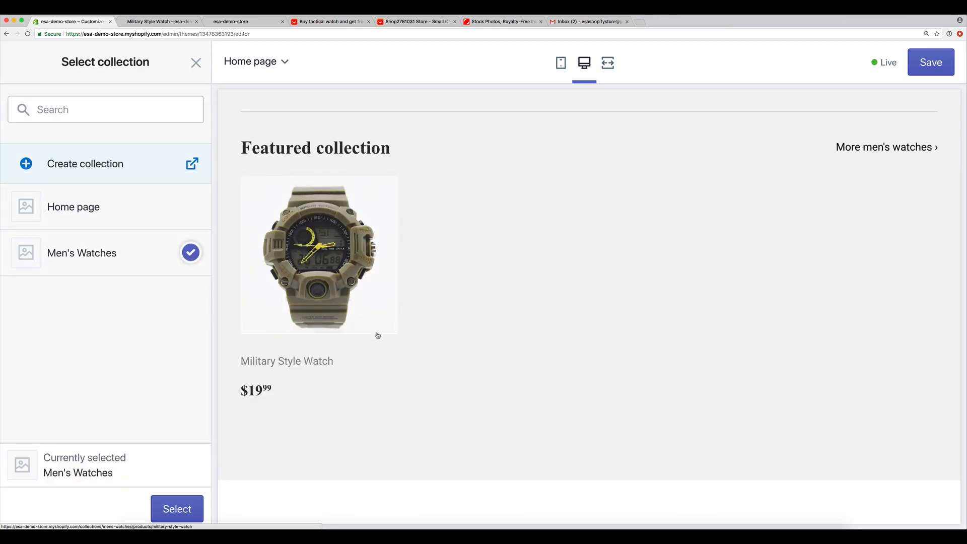
{"action": "scroll", "coordinate": [378, 333], "scroll_direction": "up", "scroll_amount": 2}
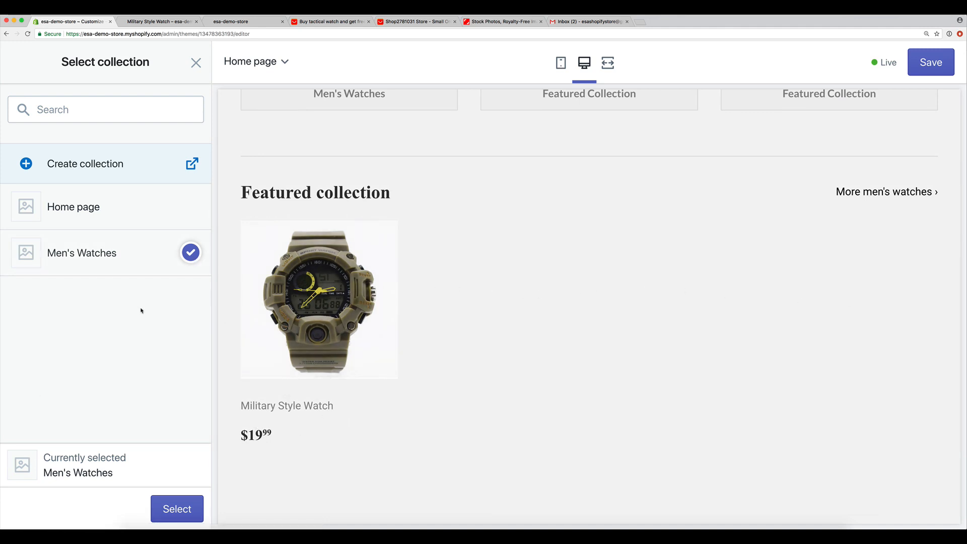
{"action": "left_click", "coordinate": [123, 216]}
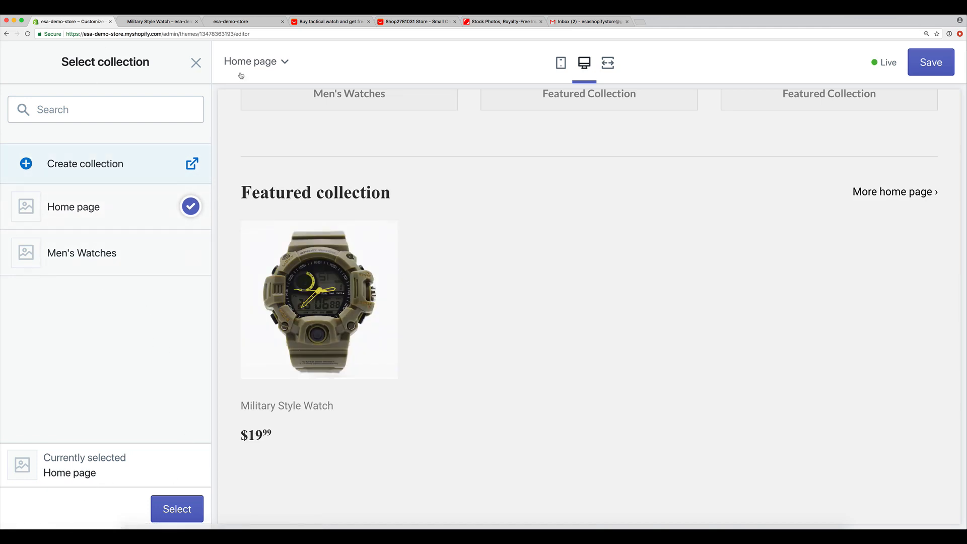
{"action": "left_click", "coordinate": [195, 63]}
- Remove the extra empty collection block from the home page's Collection list section and save the Supply theme
{"action": "scroll", "coordinate": [316, 277], "scroll_direction": "up", "scroll_amount": 9}
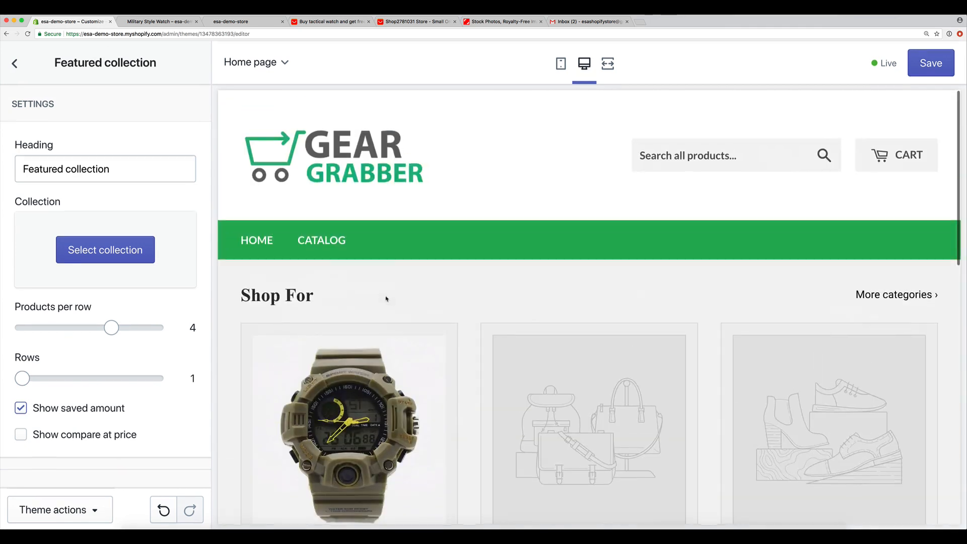
{"action": "scroll", "coordinate": [390, 296], "scroll_direction": "down", "scroll_amount": 5}
{"action": "scroll", "coordinate": [409, 302], "scroll_direction": "down", "scroll_amount": 5}
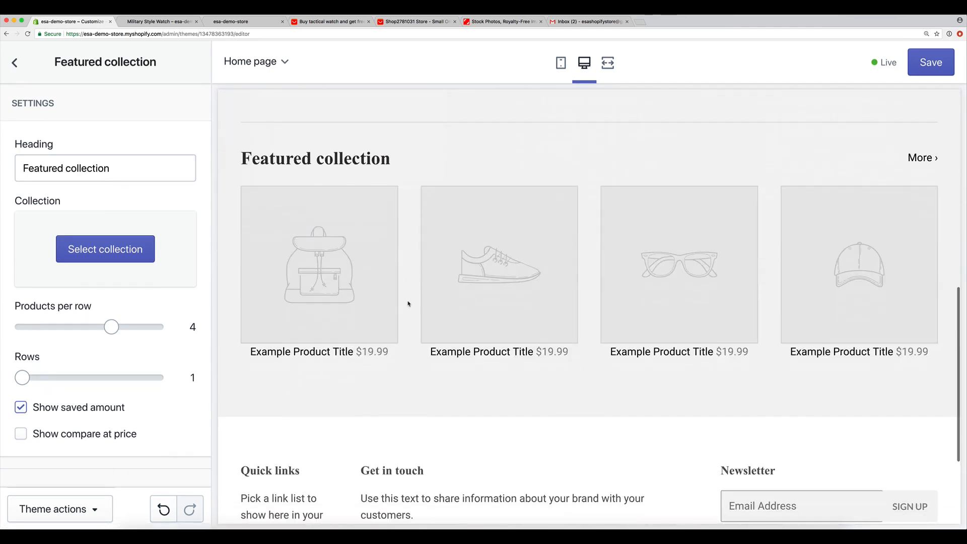
{"action": "scroll", "coordinate": [368, 313], "scroll_direction": "up", "scroll_amount": 3}
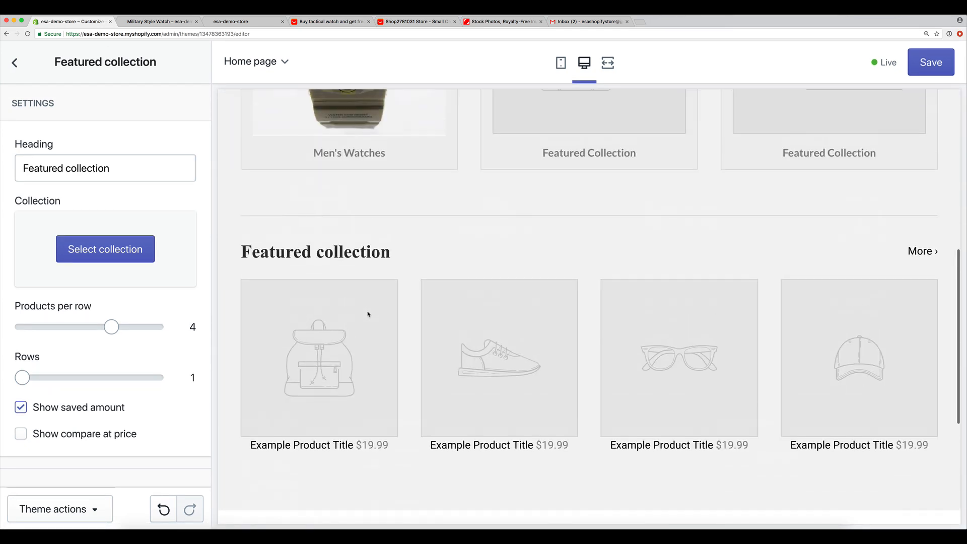
{"action": "left_click", "coordinate": [22, 64]}
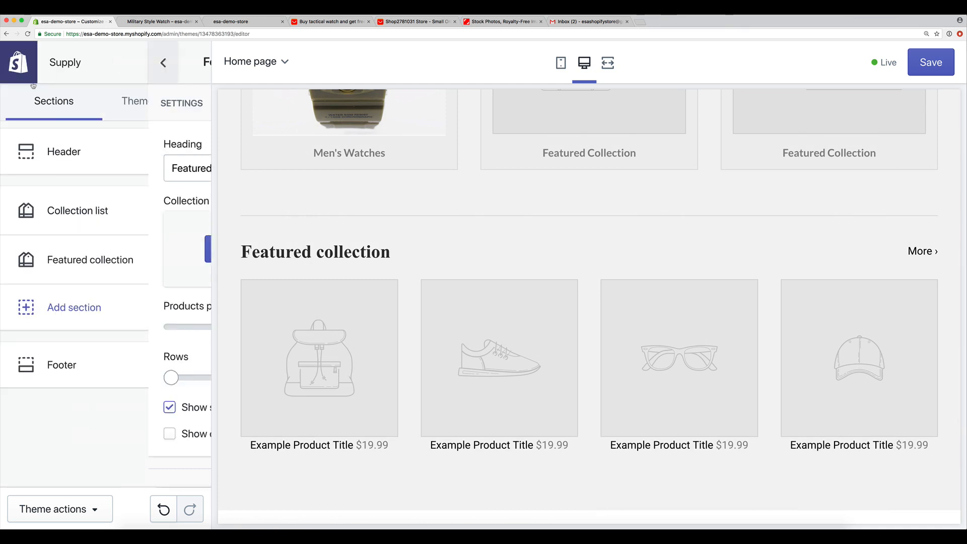
{"action": "left_click", "coordinate": [113, 226]}
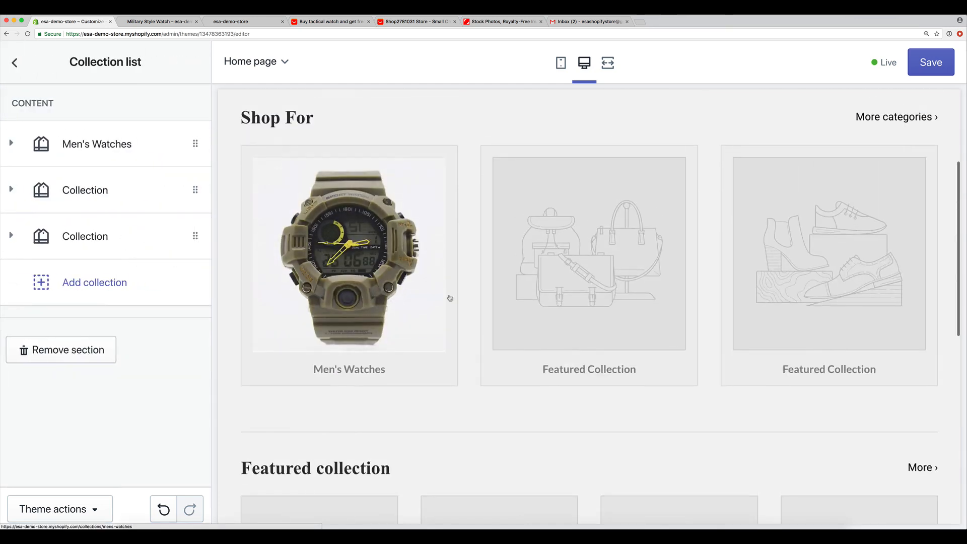
{"action": "scroll", "coordinate": [449, 298], "scroll_direction": "up", "scroll_amount": 2}
{"action": "scroll", "coordinate": [297, 278], "scroll_direction": "up", "scroll_amount": 2}
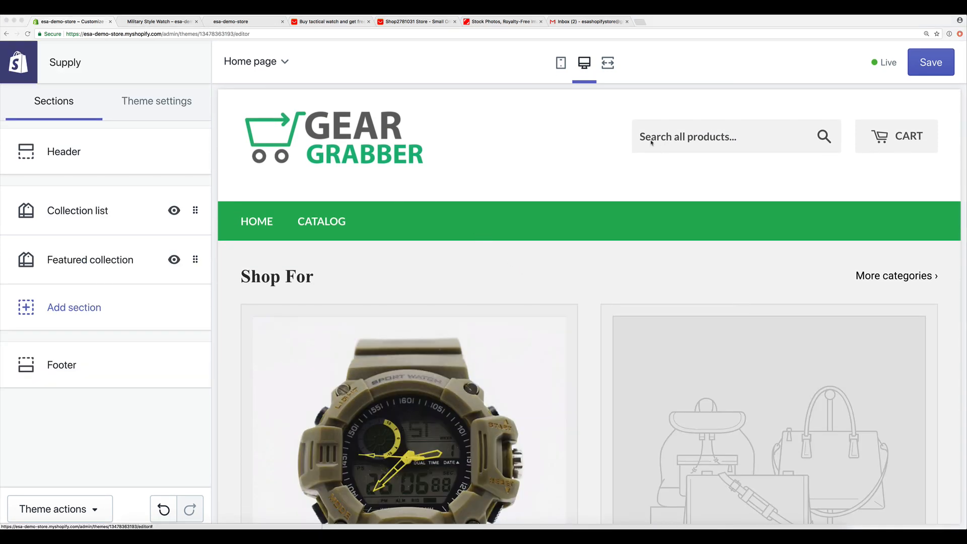
{"action": "left_click", "coordinate": [921, 69]}
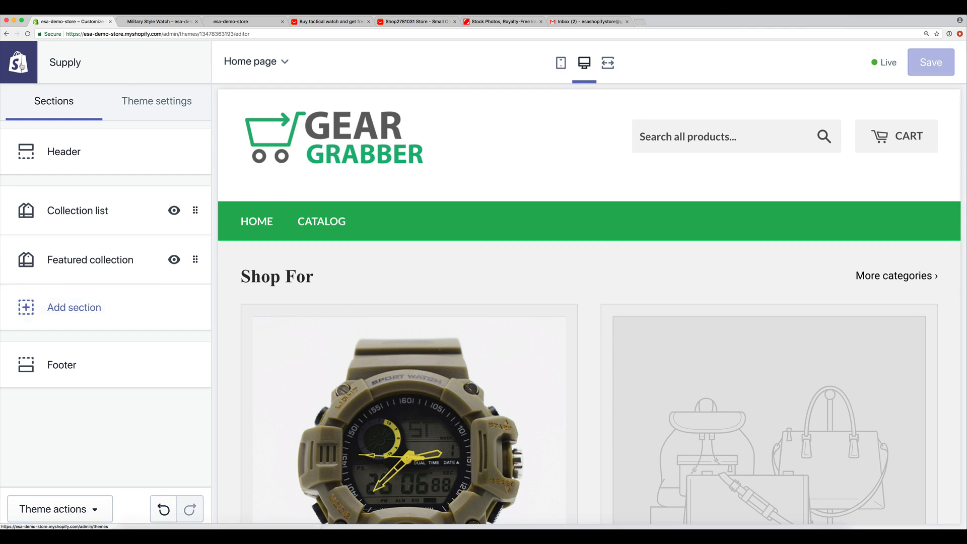
- Leave the theme editor and preview the current Supply theme, viewing the home page's Shop For area
{"action": "left_click", "coordinate": [15, 66]}
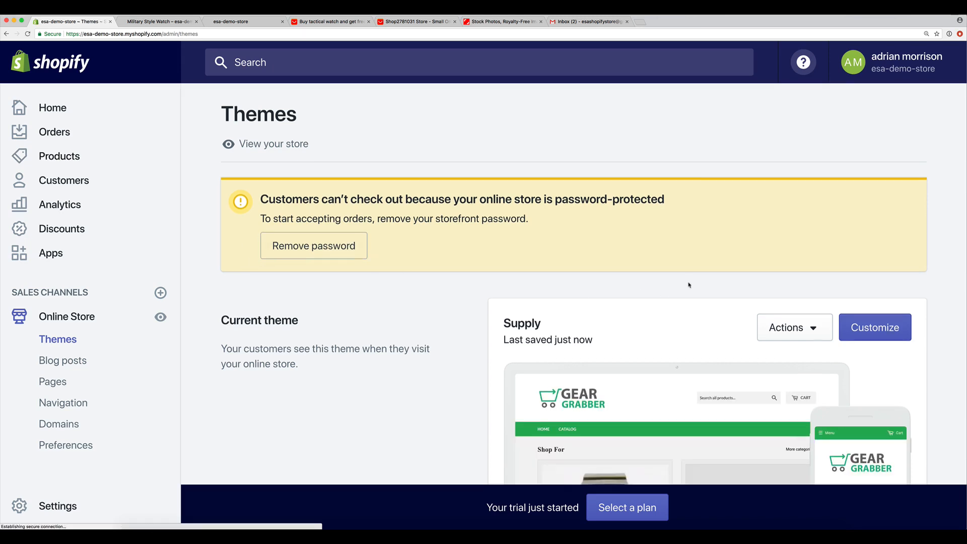
{"action": "scroll", "coordinate": [687, 286], "scroll_direction": "down", "scroll_amount": 3}
{"action": "scroll", "coordinate": [687, 286], "scroll_direction": "down", "scroll_amount": 2}
{"action": "left_click", "coordinate": [791, 146]}
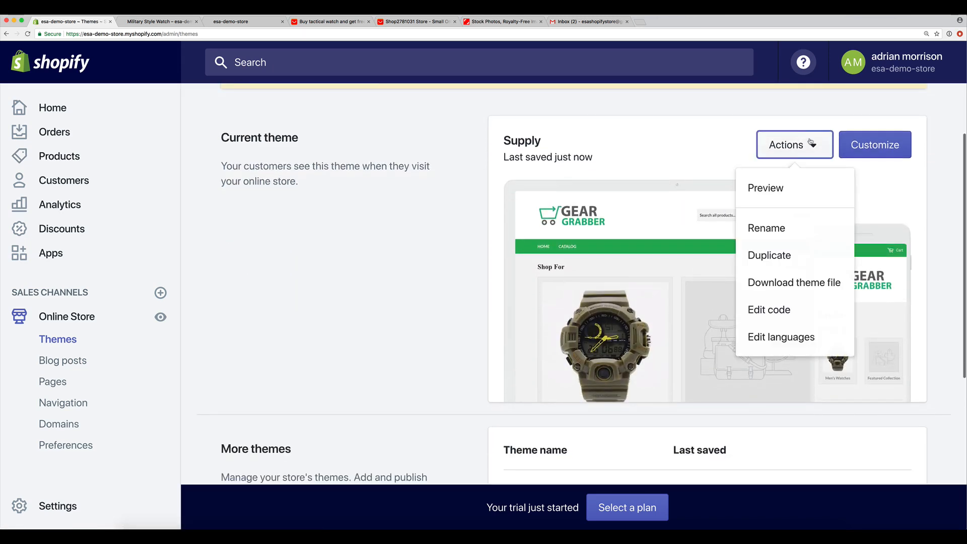
{"action": "left_click", "coordinate": [789, 185]}
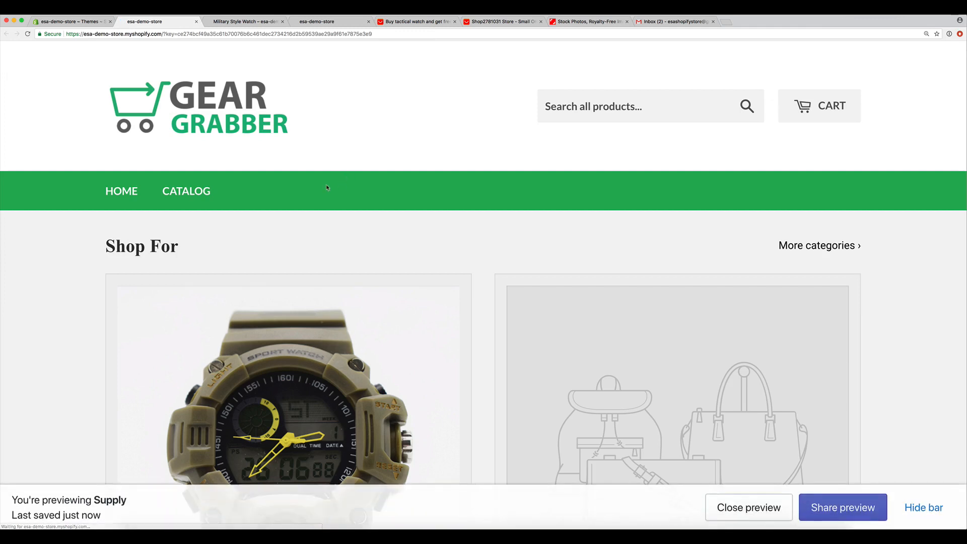
{"action": "scroll", "coordinate": [328, 187], "scroll_direction": "down", "scroll_amount": 4}
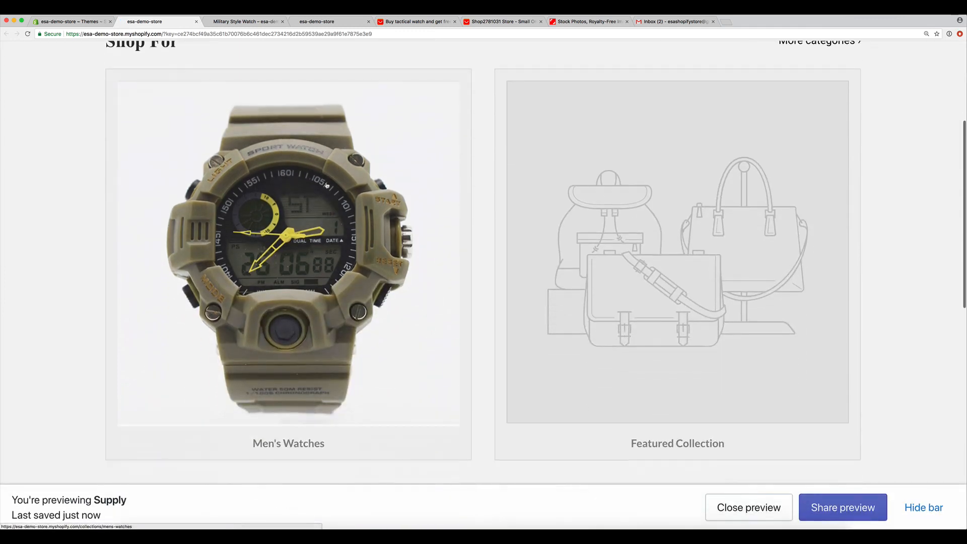
- Follow the Men's Watches collection to the Military Style Watch product page in the store preview, and return to the home page
{"action": "left_click", "coordinate": [279, 201]}
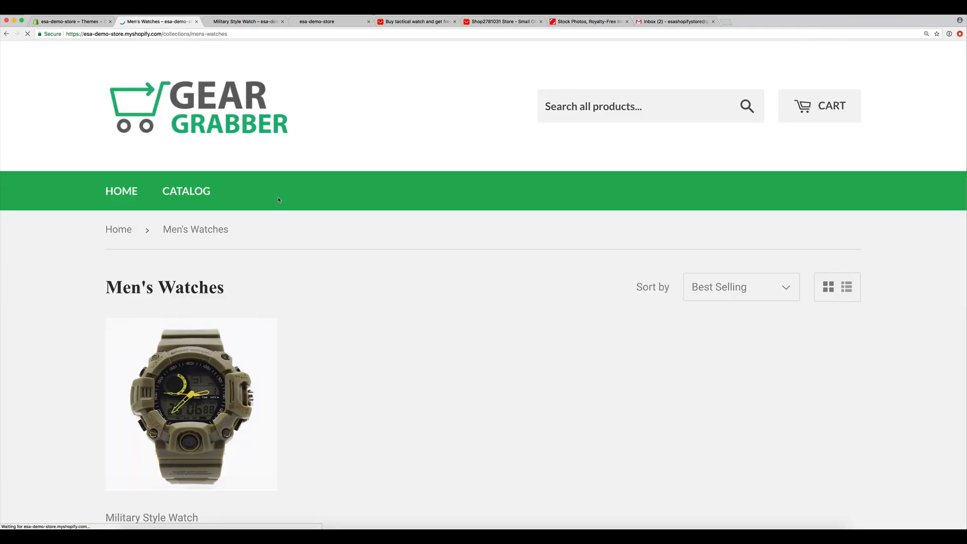
{"action": "scroll", "coordinate": [324, 302], "scroll_direction": "down", "scroll_amount": 2}
{"action": "left_click", "coordinate": [241, 305]}
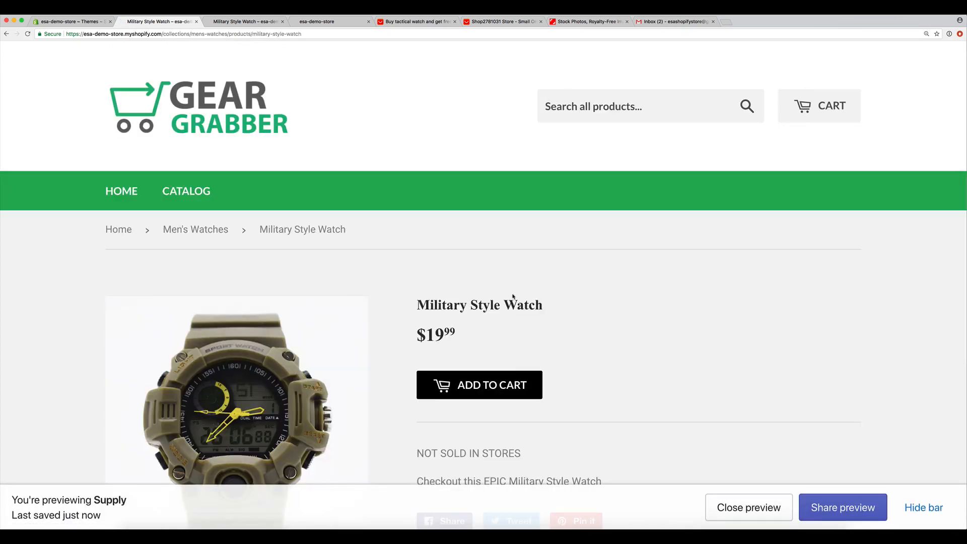
{"action": "left_click", "coordinate": [124, 192]}
{"action": "scroll", "coordinate": [361, 265], "scroll_direction": "down", "scroll_amount": 5}
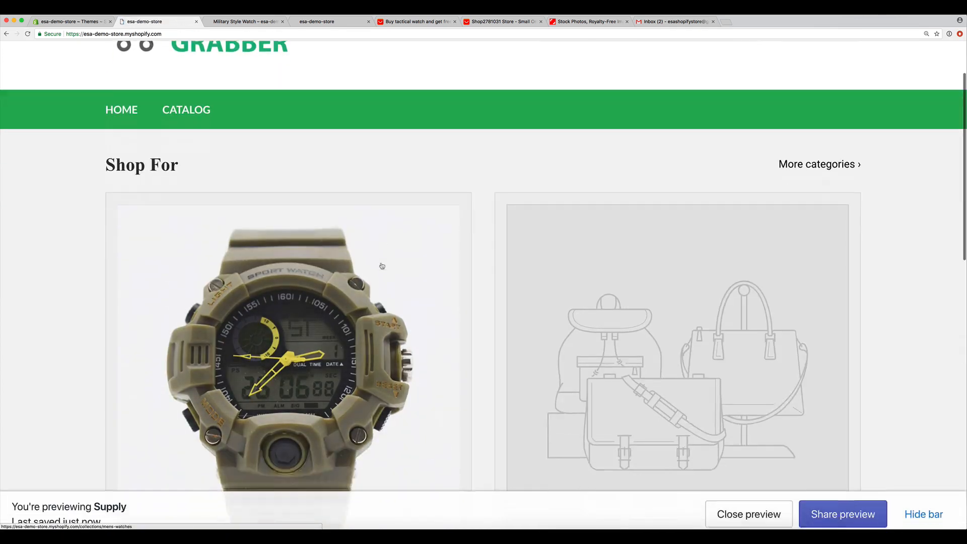
{"action": "scroll", "coordinate": [428, 271], "scroll_direction": "up", "scroll_amount": 2}
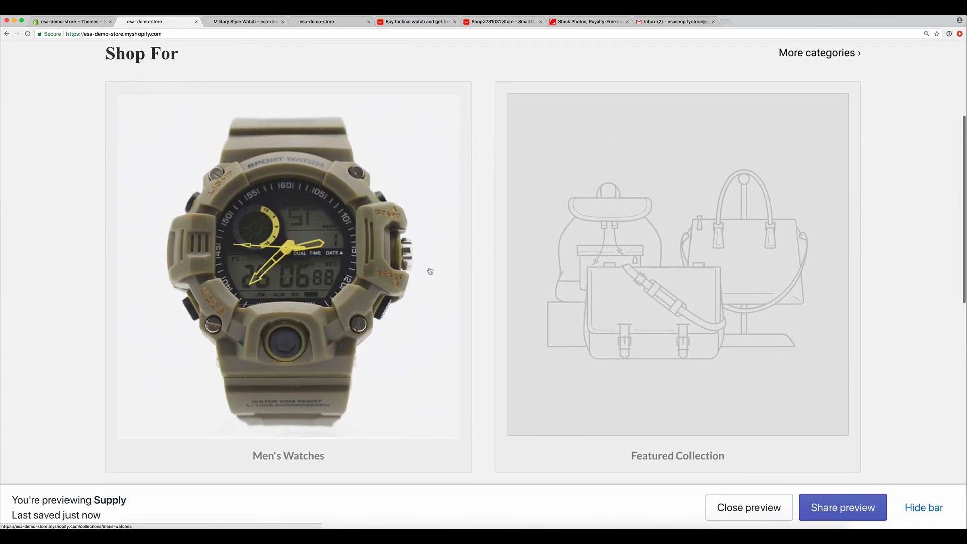
- Switch back to the Shopify admin and look over the getting-started tips on its home page
{"action": "left_click", "coordinate": [97, 27]}
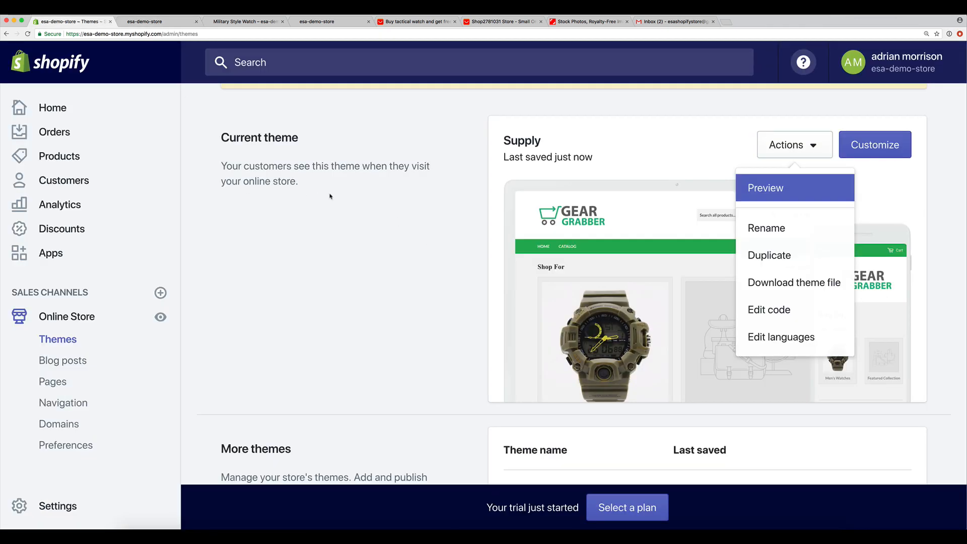
{"action": "left_click", "coordinate": [383, 254]}
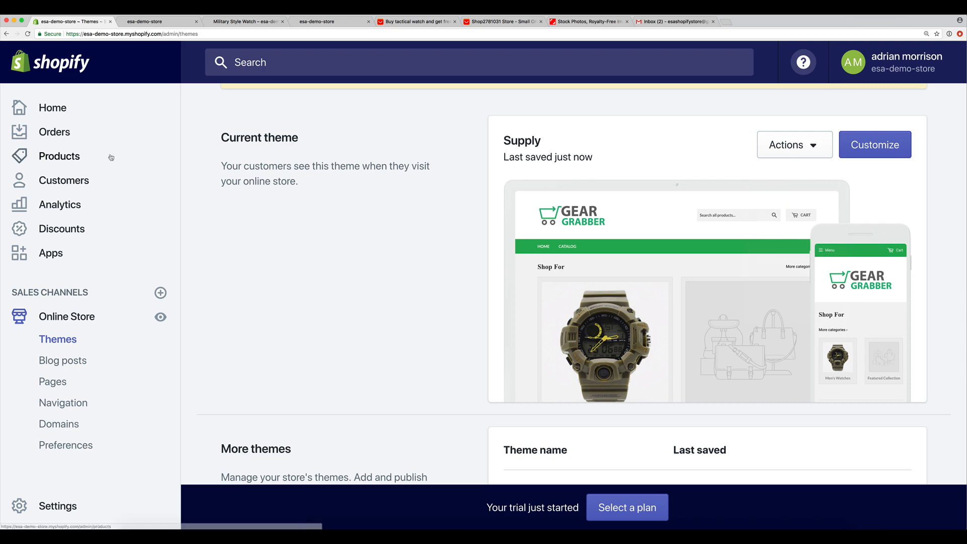
{"action": "left_click", "coordinate": [87, 115]}
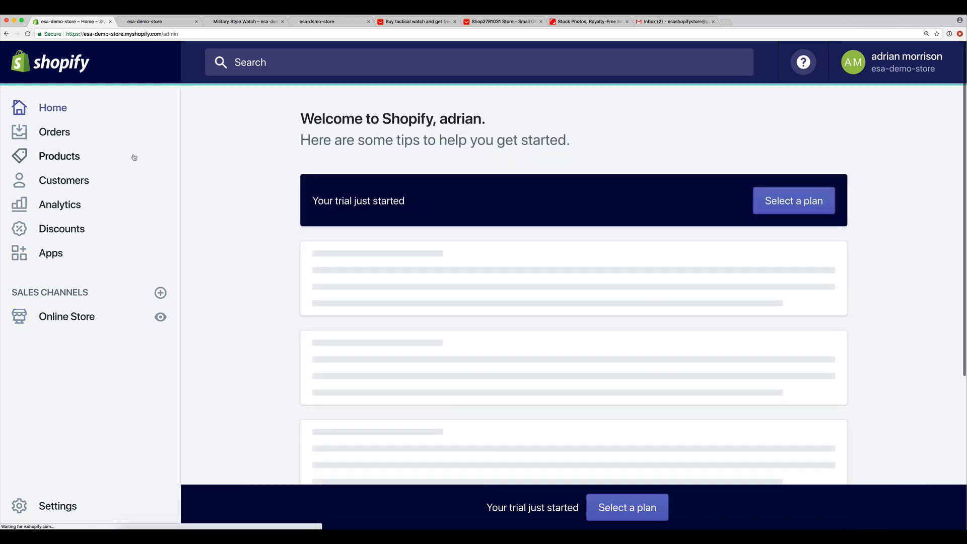
{"action": "scroll", "coordinate": [322, 237], "scroll_direction": "down", "scroll_amount": 5}
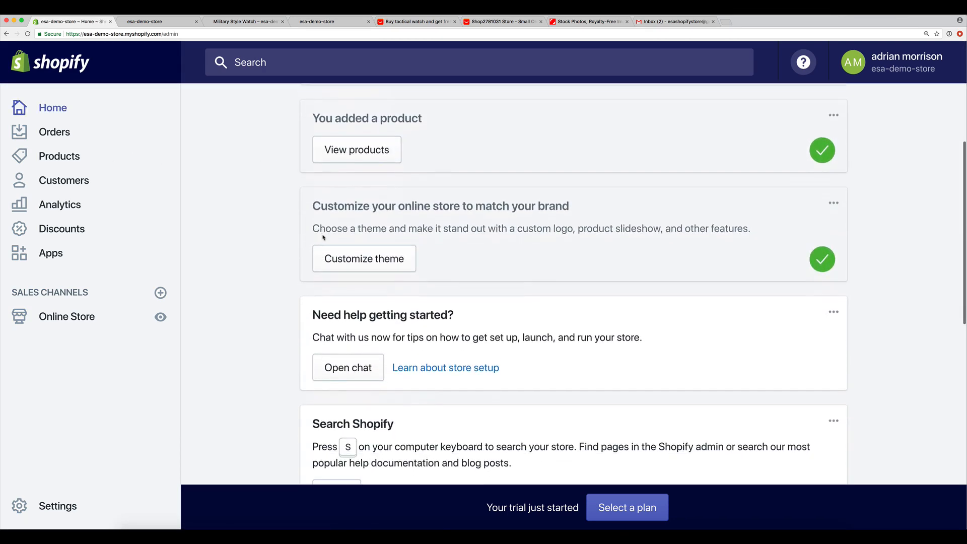
{"action": "scroll", "coordinate": [322, 237], "scroll_direction": "up", "scroll_amount": 6}
- Explore the free themes offered for the online store and view the Supply theme's details
{"action": "left_click", "coordinate": [91, 317]}
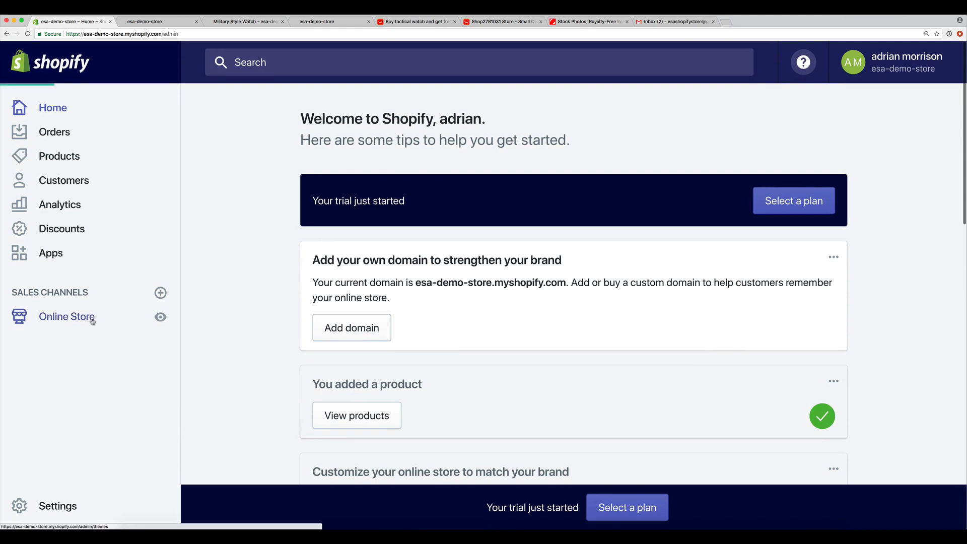
{"action": "scroll", "coordinate": [545, 315], "scroll_direction": "down", "scroll_amount": 10}
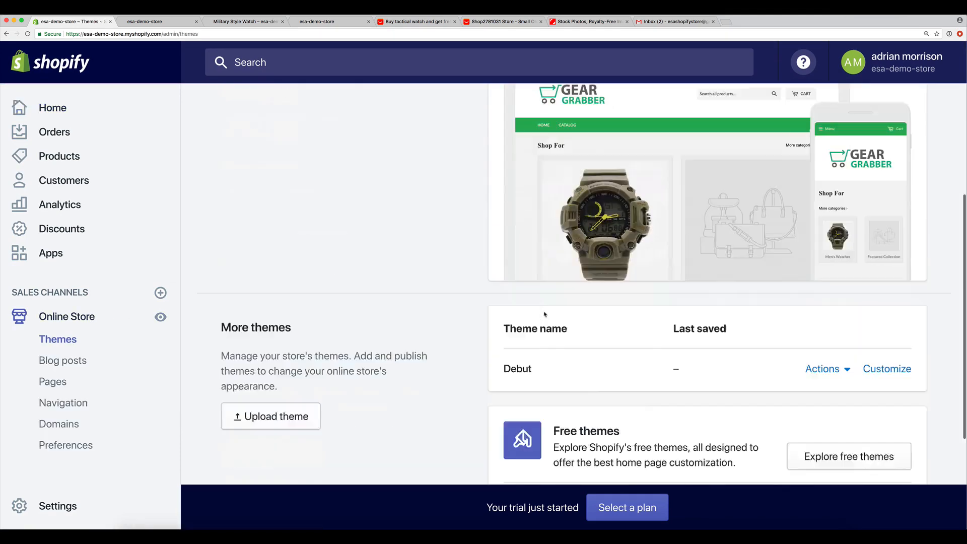
{"action": "left_click", "coordinate": [803, 277]}
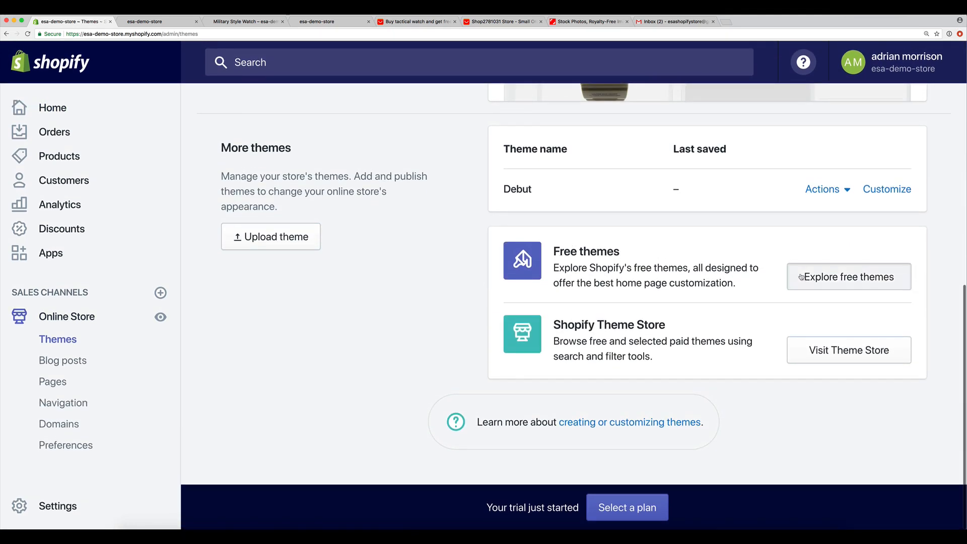
{"action": "scroll", "coordinate": [307, 349], "scroll_direction": "down", "scroll_amount": 10}
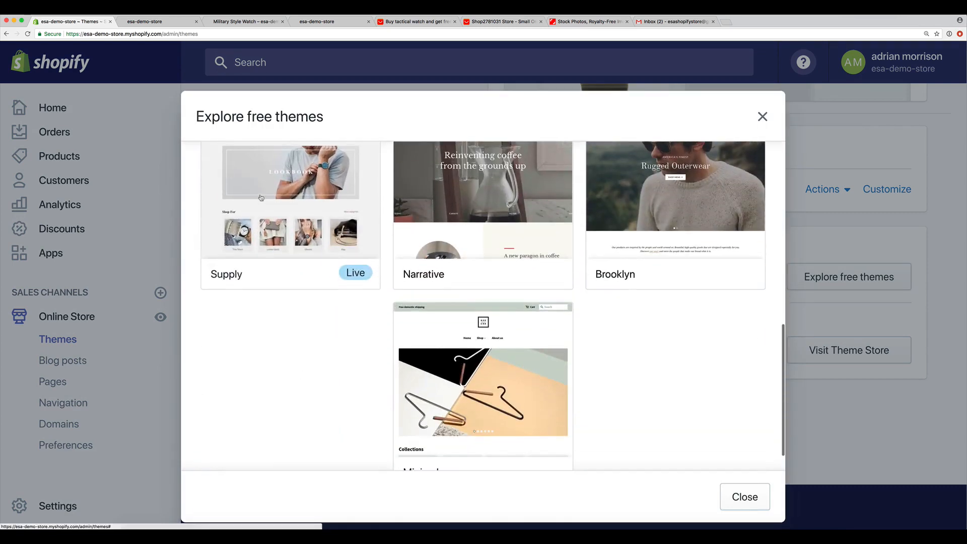
{"action": "left_click", "coordinate": [264, 201]}
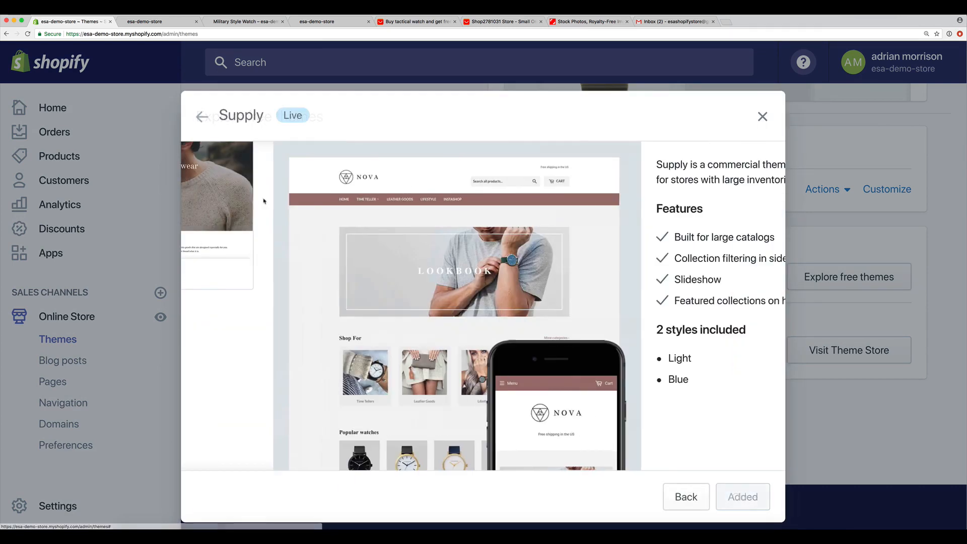
{"action": "left_click", "coordinate": [762, 118]}
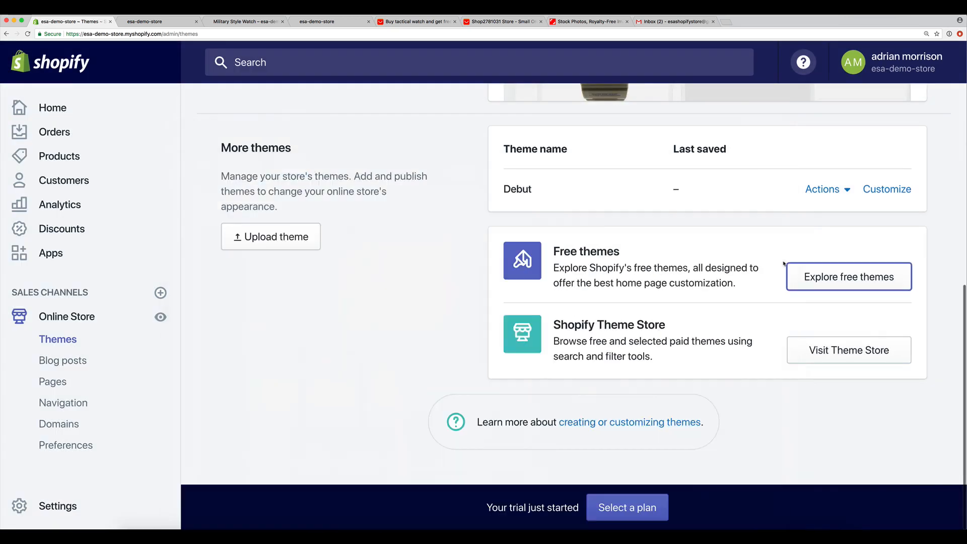
- Check the actions available for the Debut theme and review the current Supply theme on the themes page
{"action": "scroll", "coordinate": [671, 220], "scroll_direction": "up", "scroll_amount": 3}
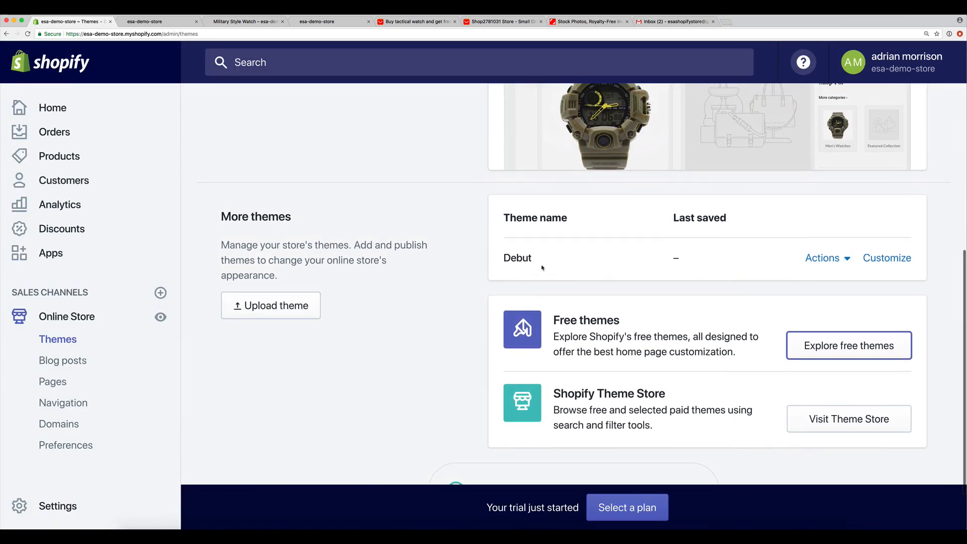
{"action": "left_click", "coordinate": [824, 259]}
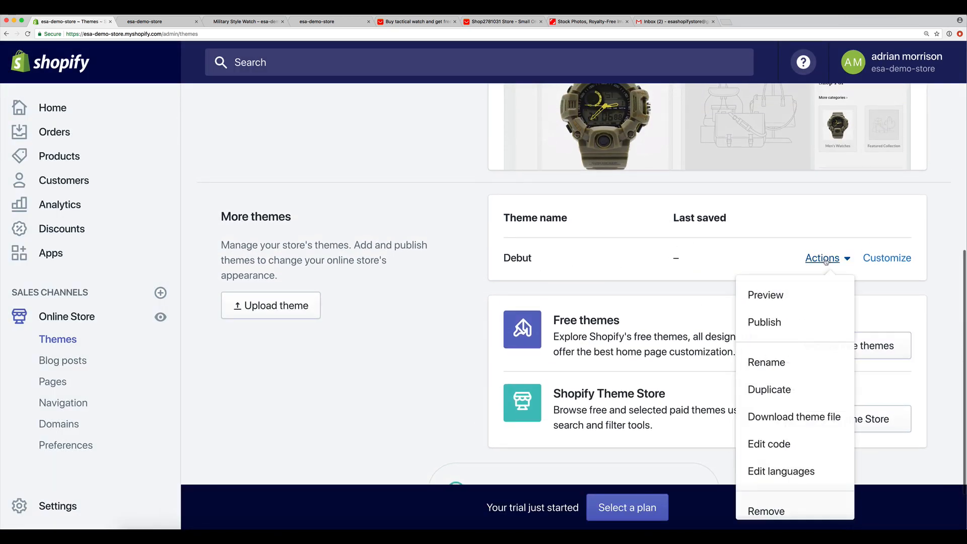
{"action": "left_click", "coordinate": [938, 298]}
{"action": "scroll", "coordinate": [907, 322], "scroll_direction": "up", "scroll_amount": 10}
{"action": "scroll", "coordinate": [902, 330], "scroll_direction": "down", "scroll_amount": 3}
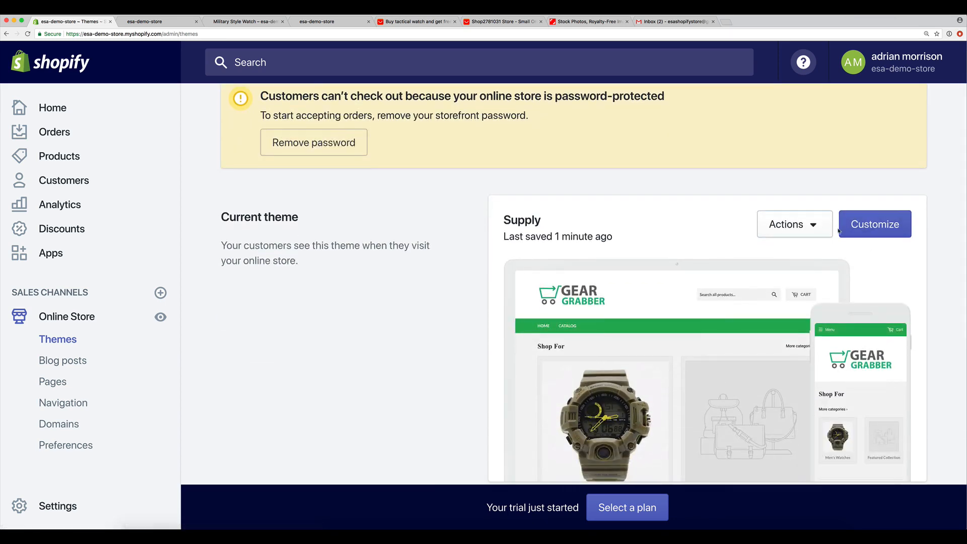
{"action": "scroll", "coordinate": [842, 231], "scroll_direction": "down", "scroll_amount": 3}
{"action": "scroll", "coordinate": [745, 238], "scroll_direction": "up", "scroll_amount": 8}
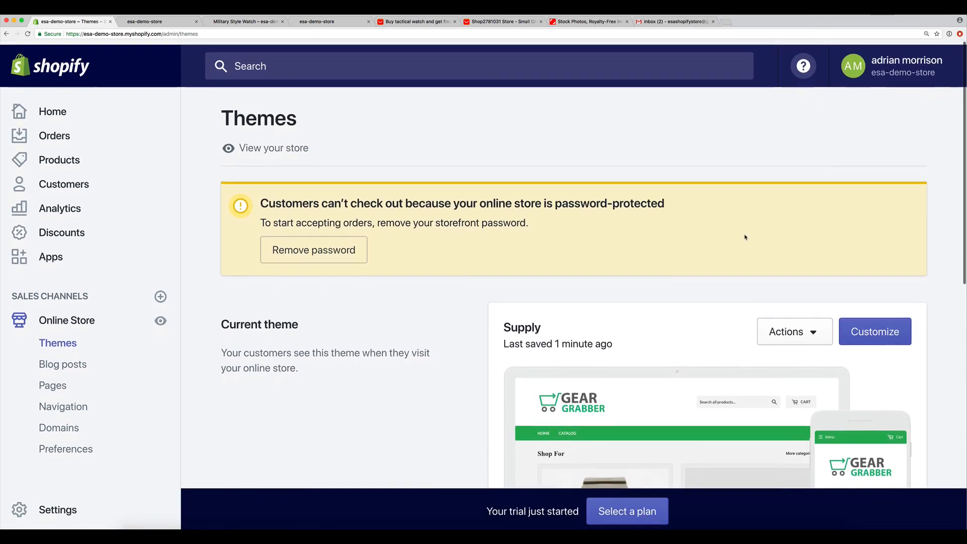